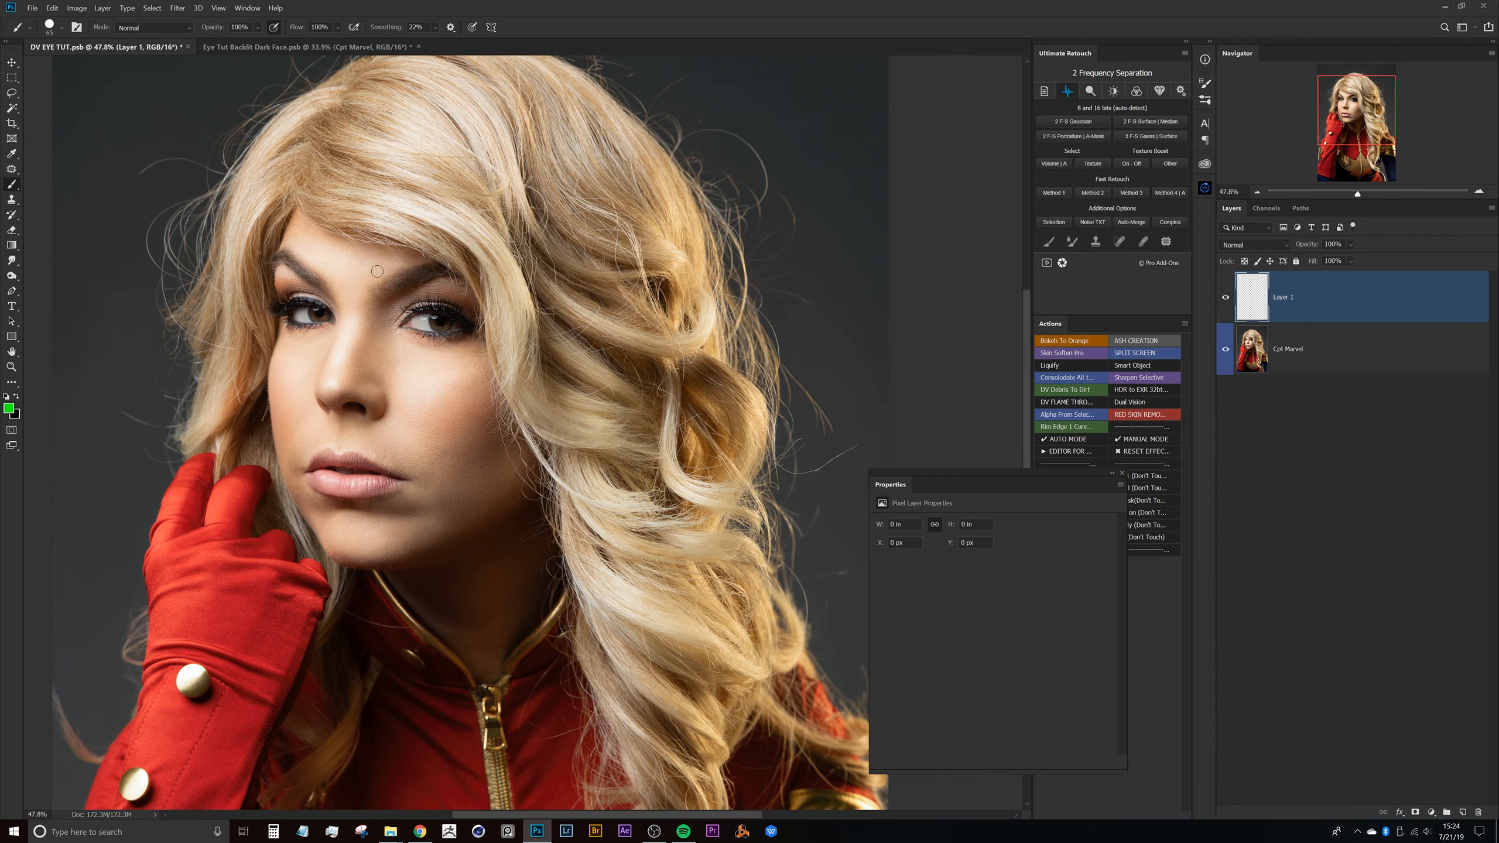
Look over the DV EYE TUT portrait and the Eye Tut Backlit Dark Face image, ending on the DV EYE TUT document
left_click_drag(442, 302, 455, 291)
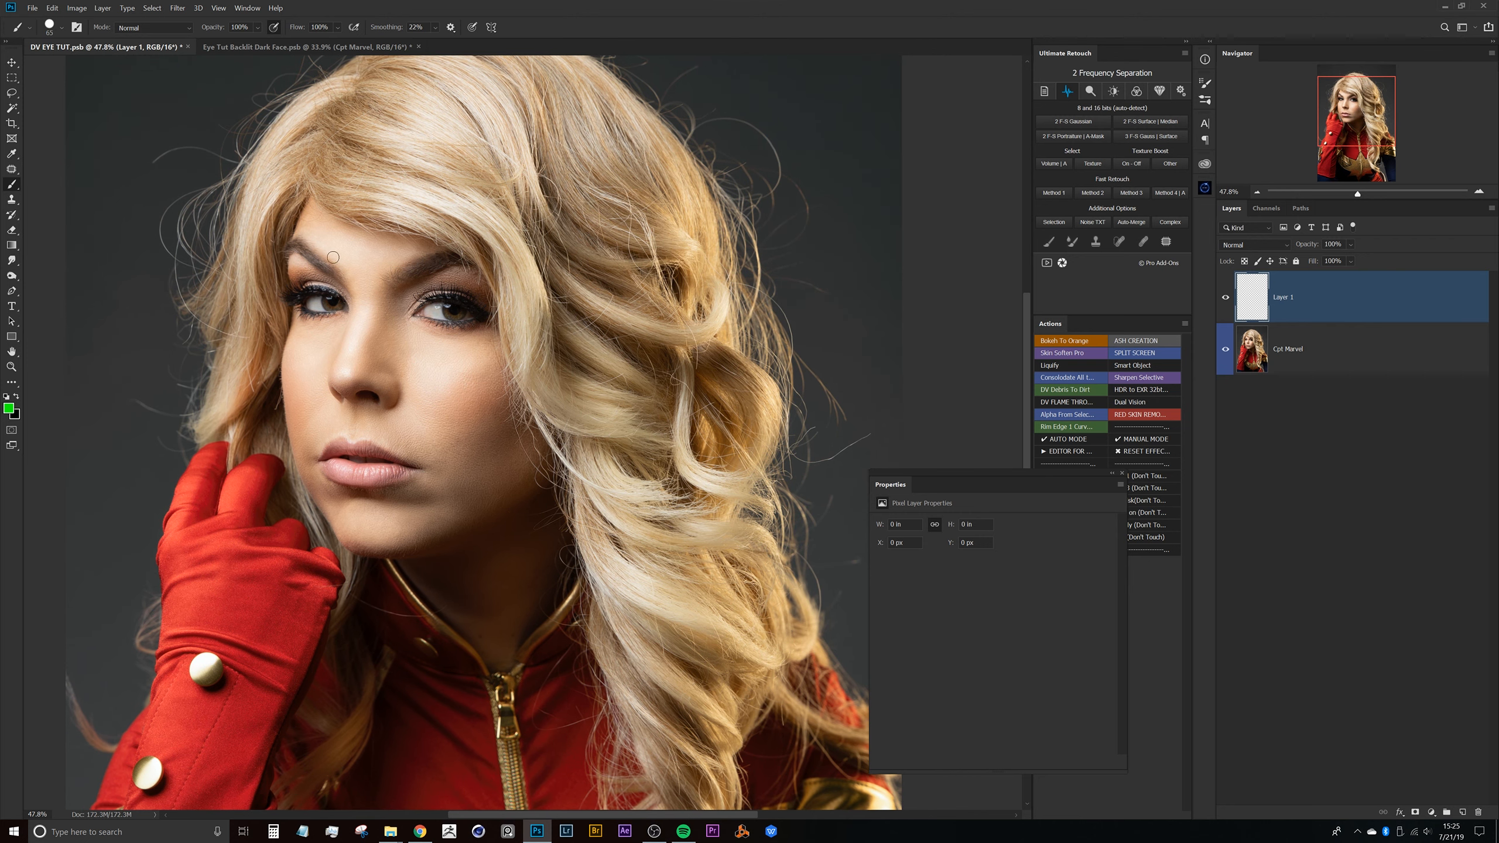
left_click_drag(375, 171, 375, 208)
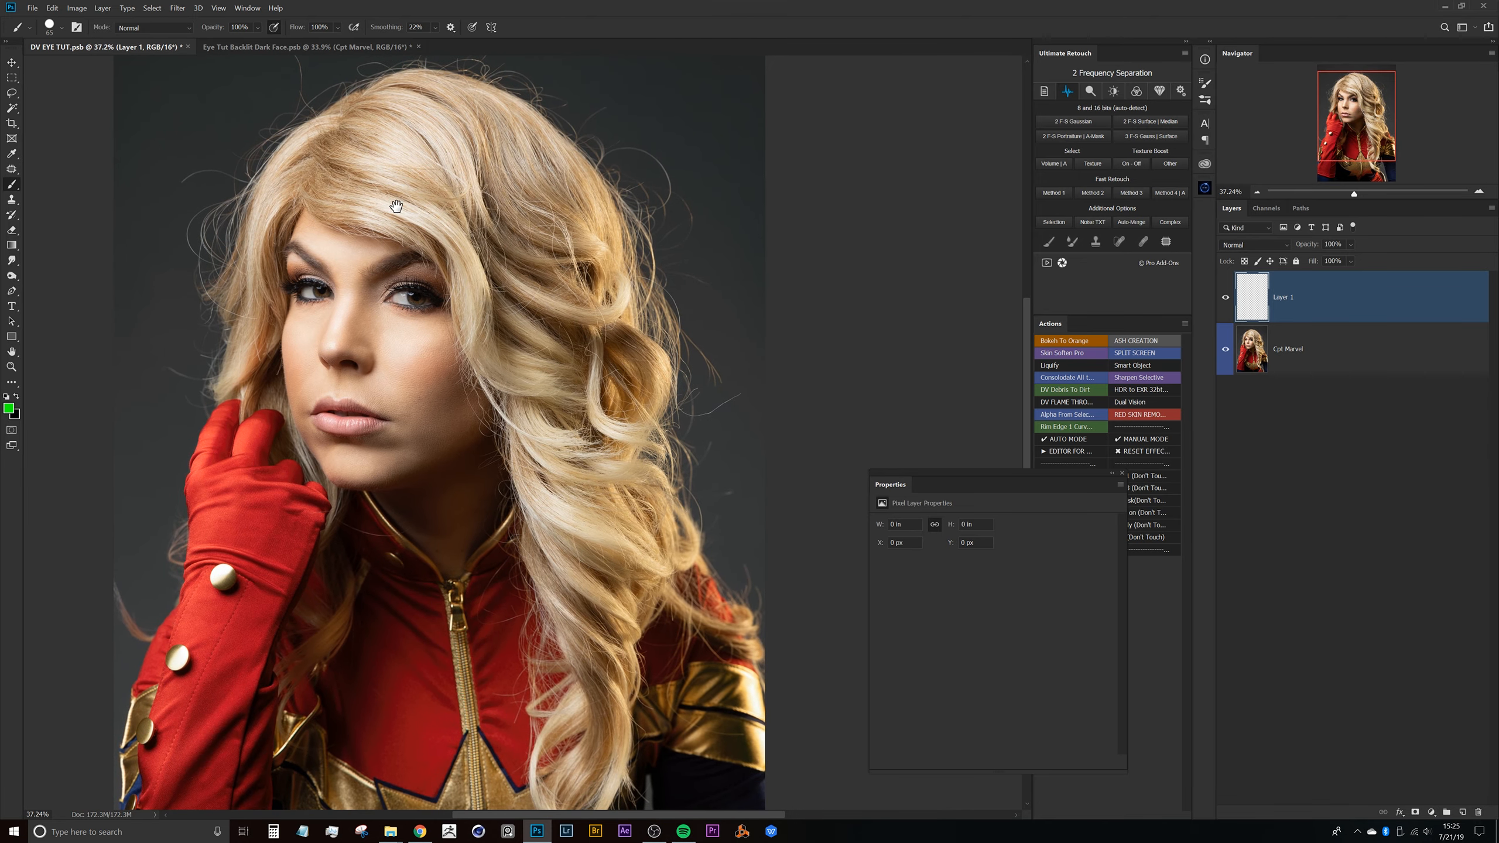
left_click(306, 50)
left_click_drag(498, 281, 391, 272)
left_click_drag(395, 294, 454, 302)
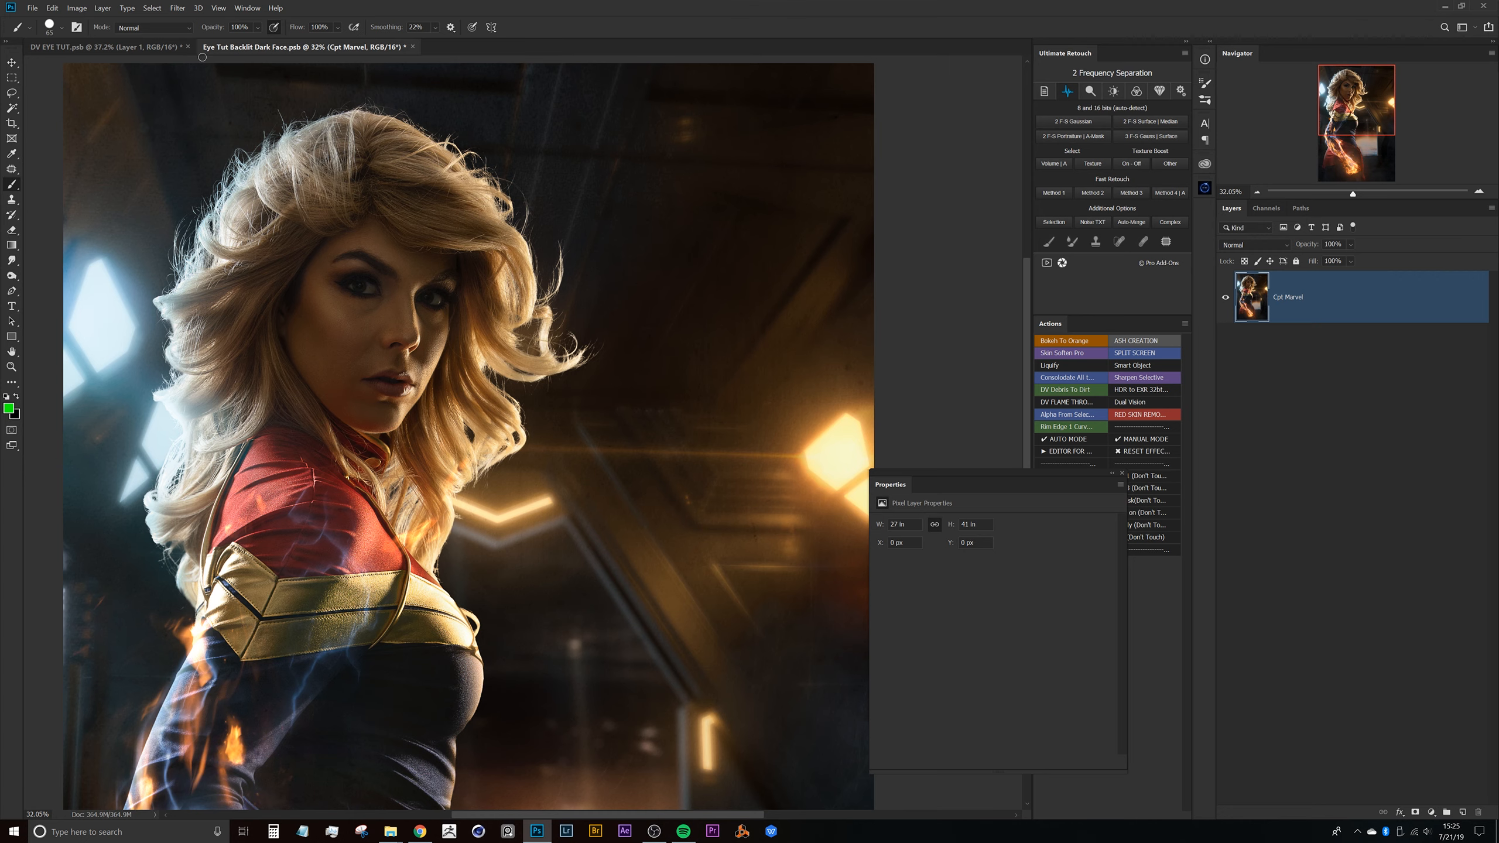
left_click(161, 50)
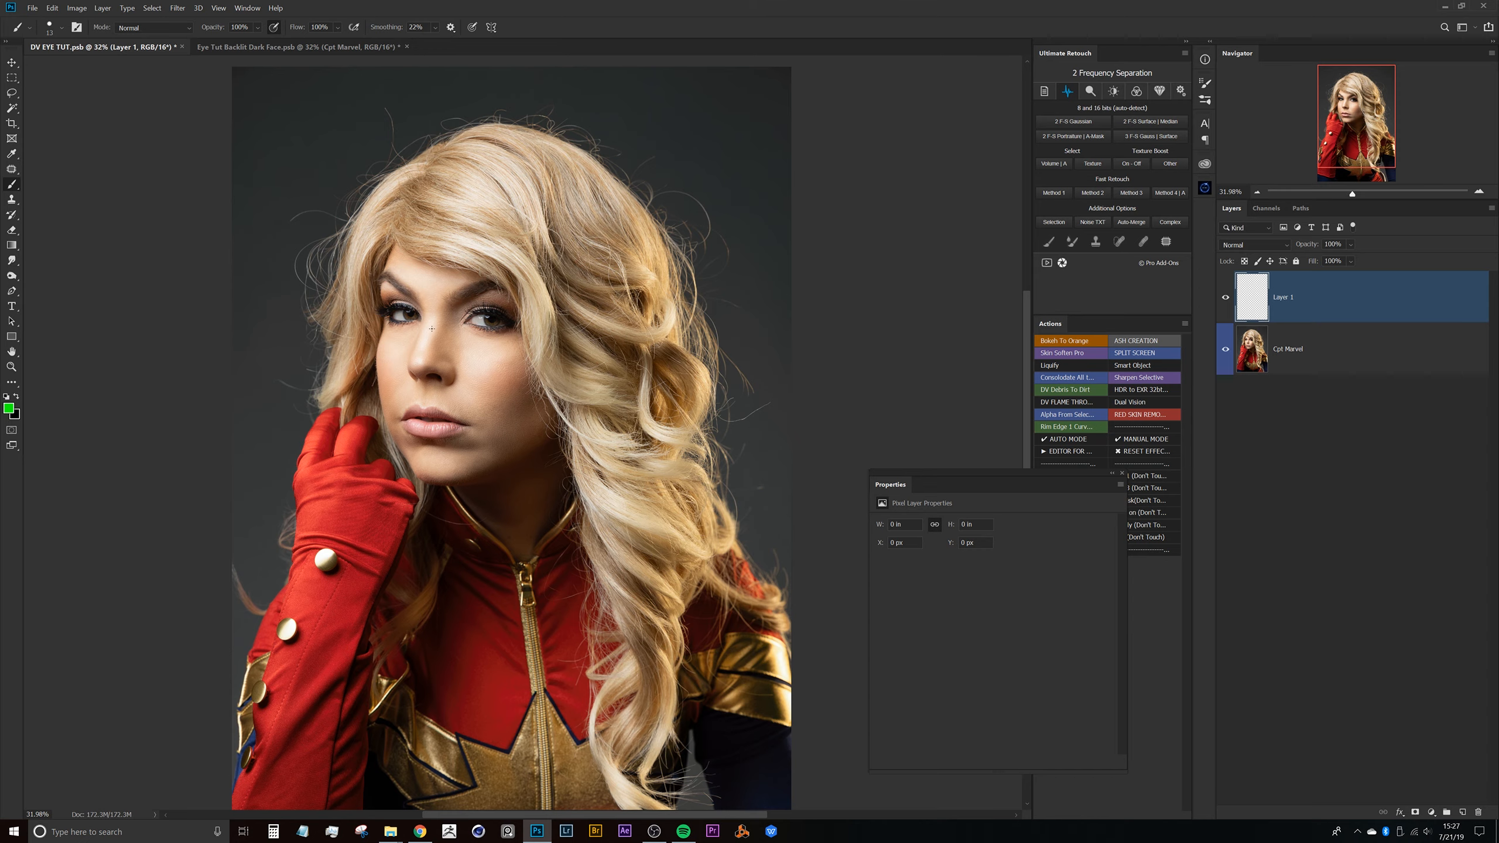
Paint green marks on Layer 1 over one eye's white, its catchlight and the lower part of its iris
left_click_drag(512, 323, 552, 308)
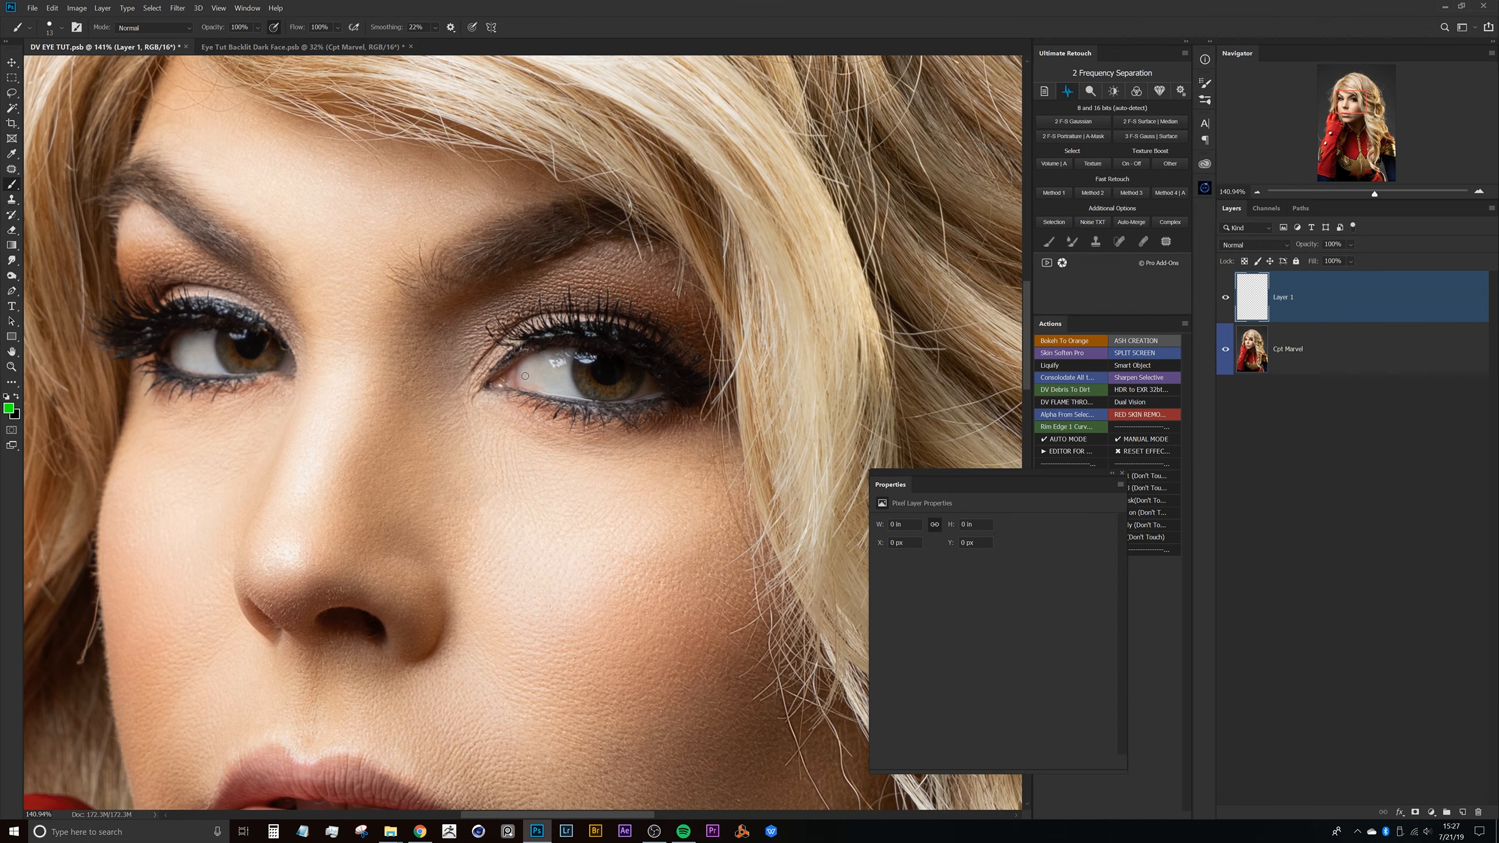
left_click_drag(550, 369, 618, 373)
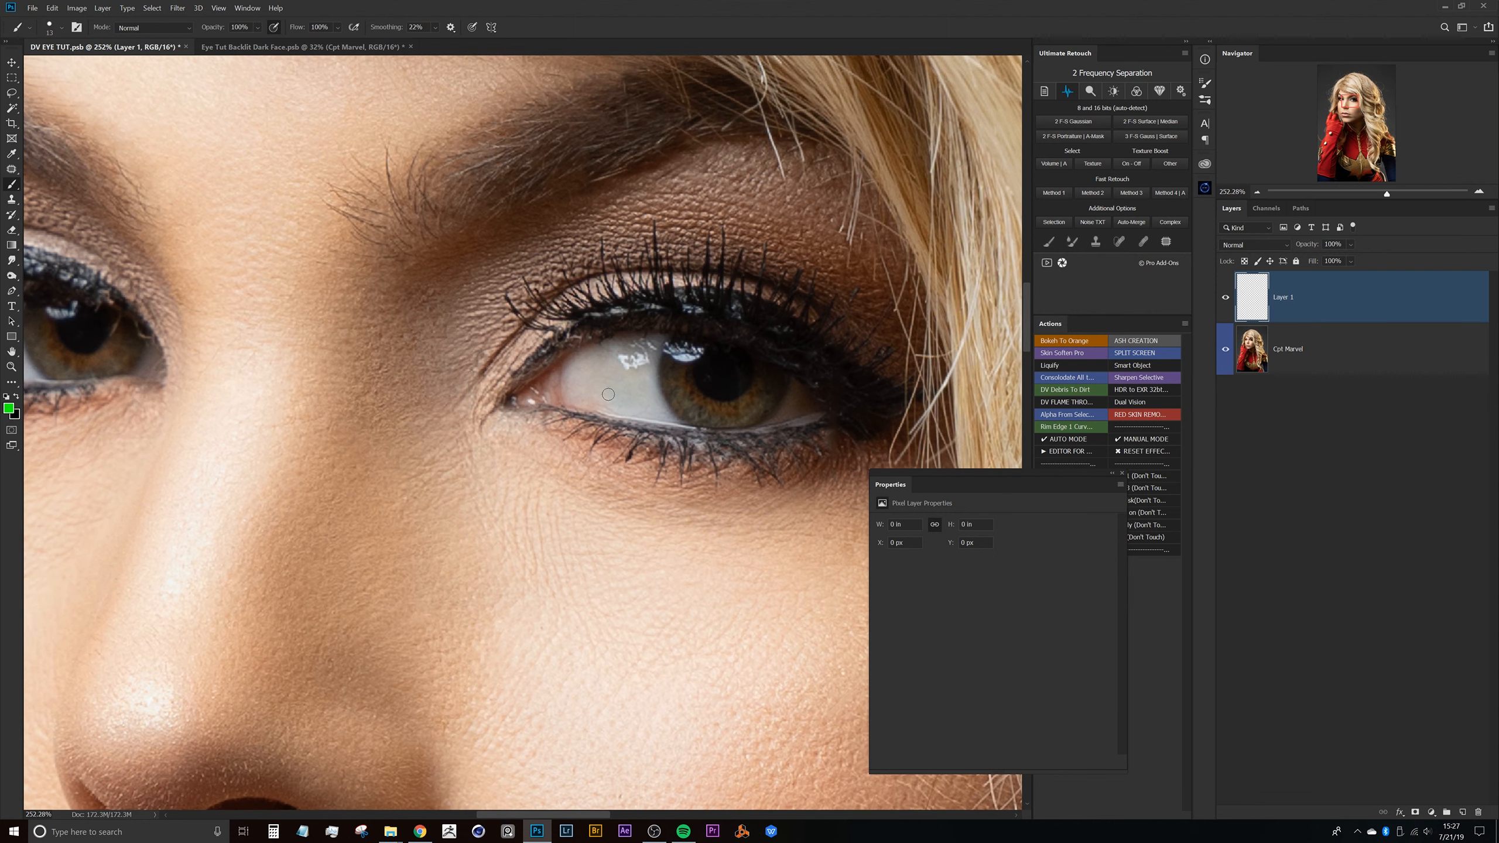
mouse_move(606, 358)
left_mouse_down()
mouse_move(611, 397)
mouse_move(628, 356)
mouse_move(644, 407)
left_mouse_up()
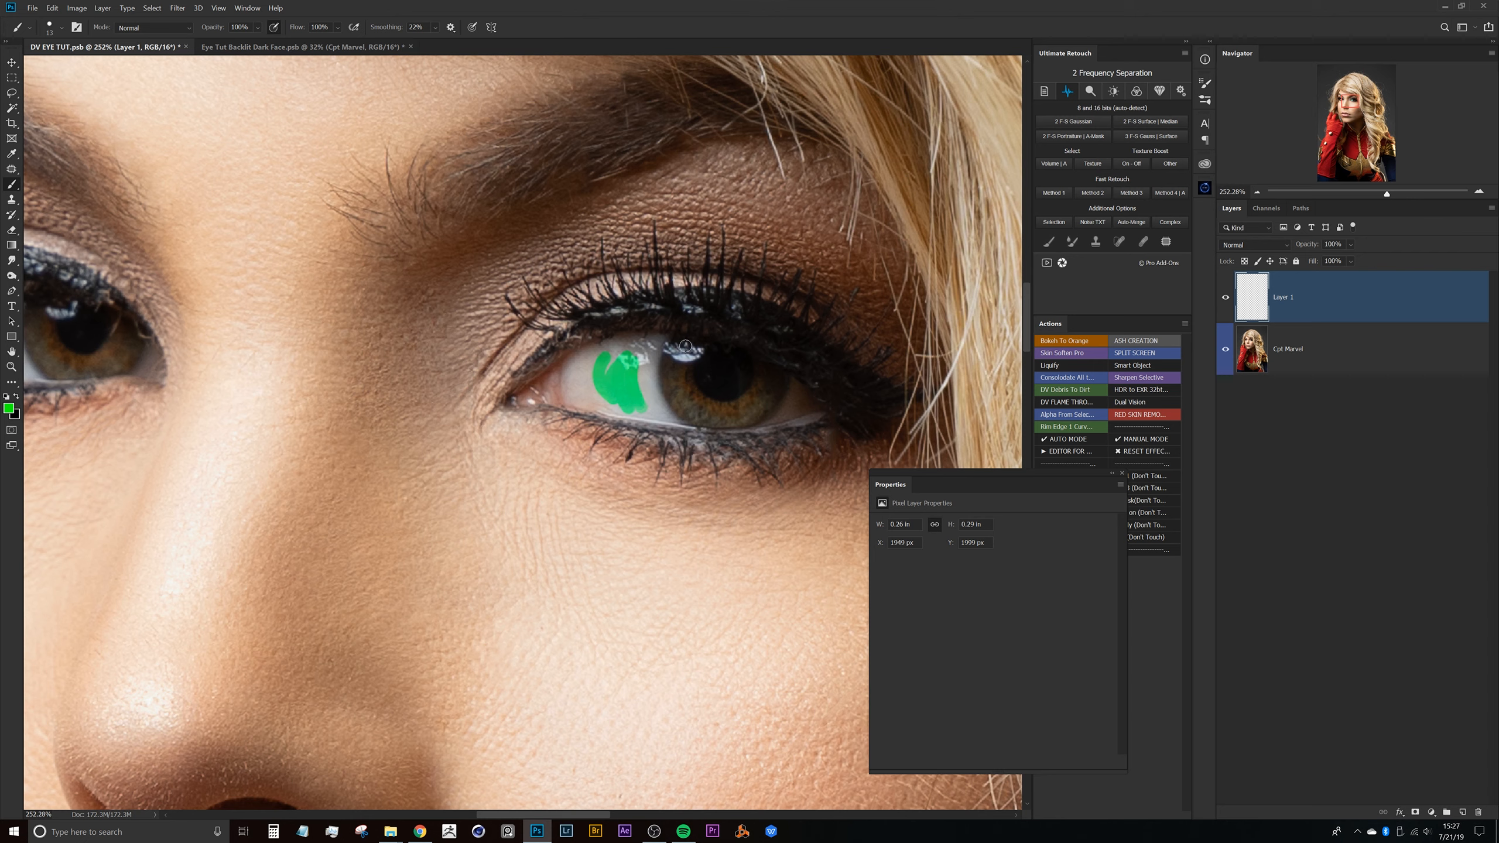
mouse_move(687, 348)
left_mouse_down()
mouse_move(708, 415)
mouse_move(764, 395)
mouse_move(771, 375)
left_mouse_up()
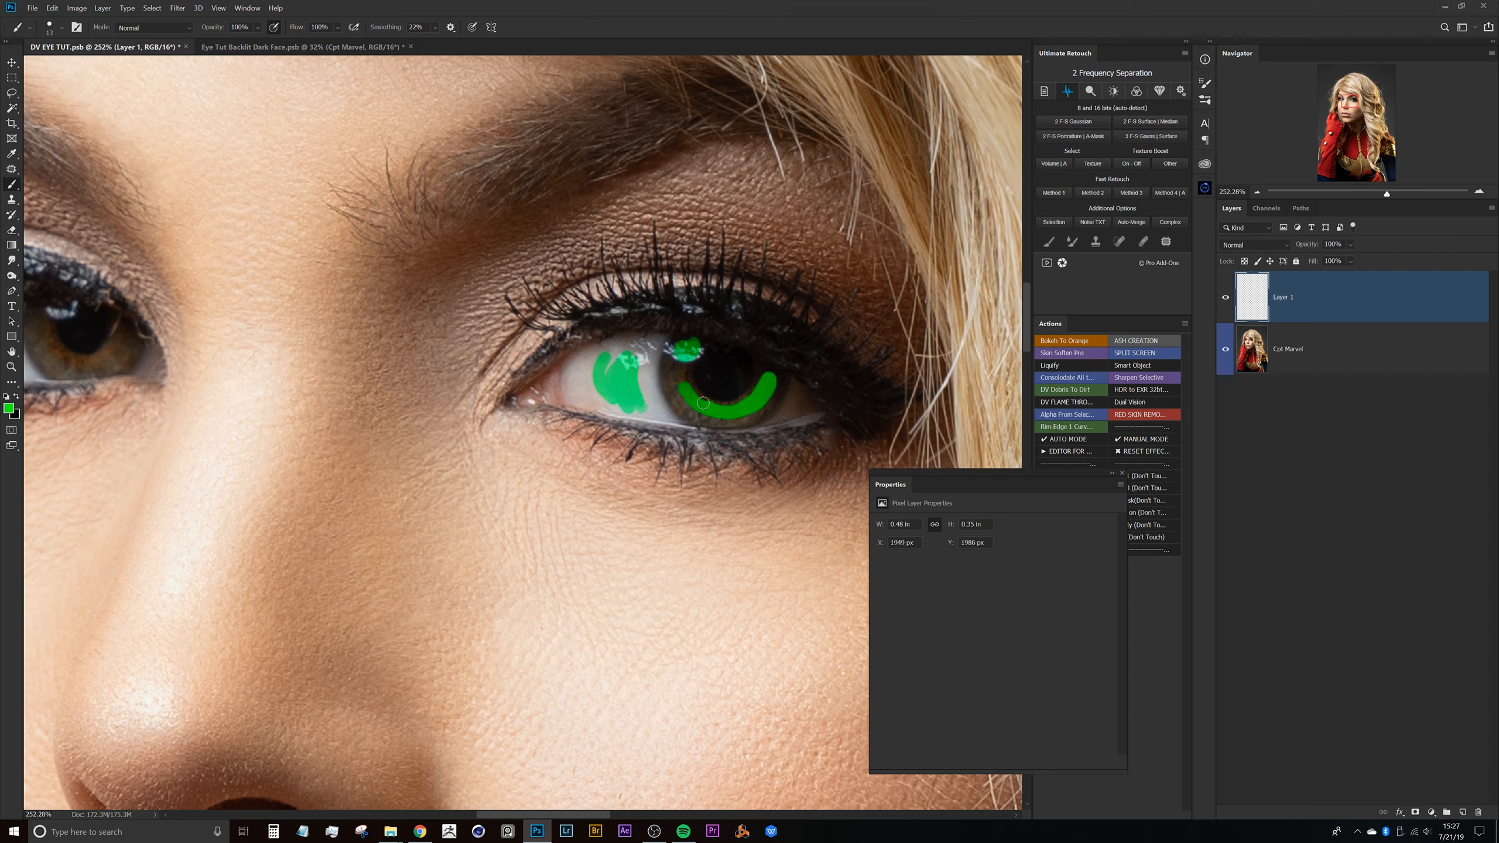
mouse_move(636, 405)
left_mouse_down()
mouse_move(640, 379)
mouse_move(572, 391)
left_mouse_up()
scroll(640, 379, "down", 4)
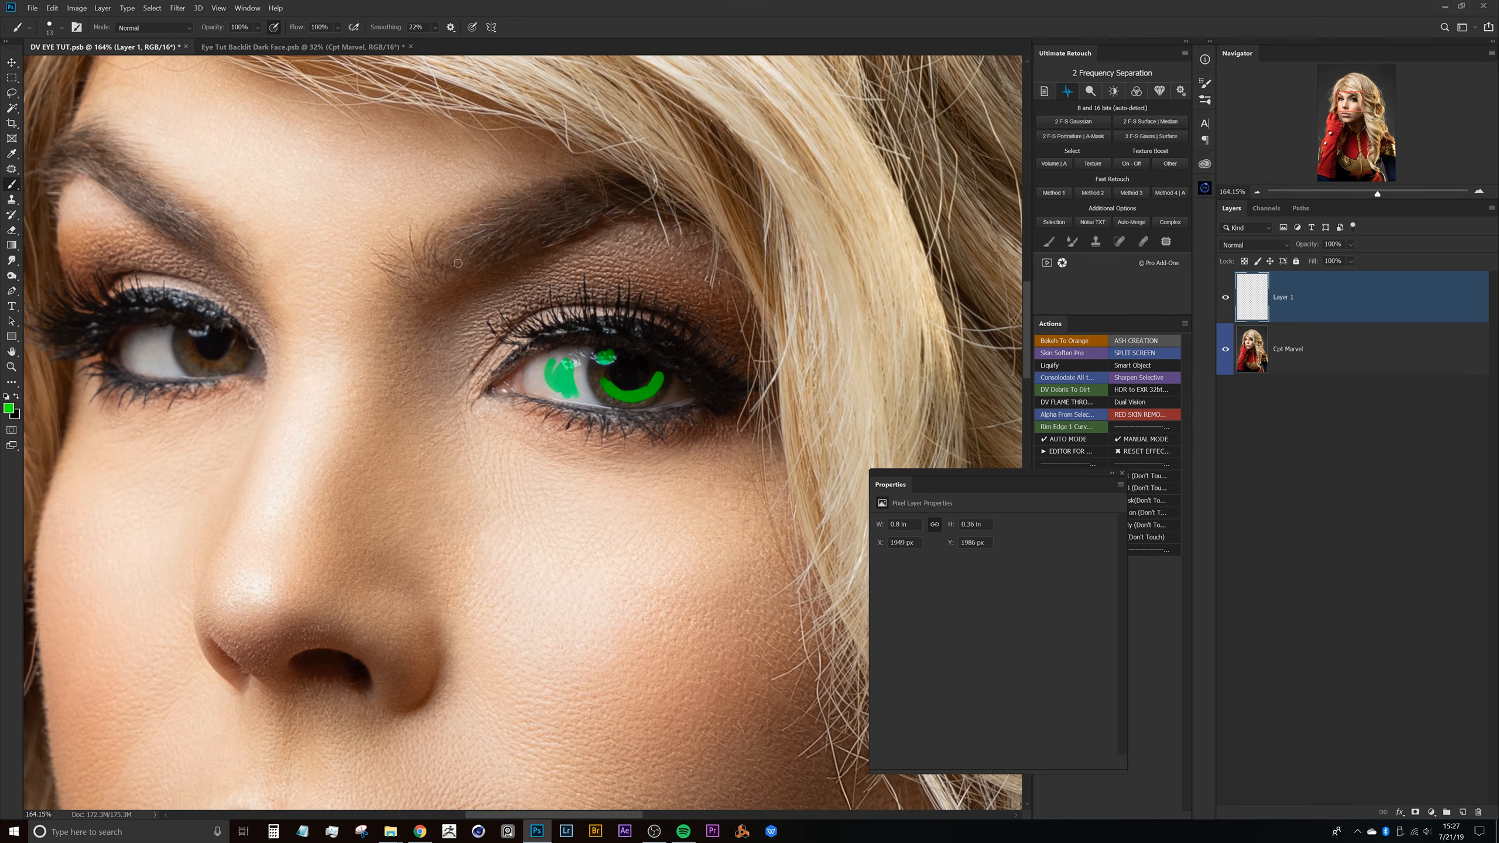
With a larger brush, mark the same eye's brow, inner lid, outer corner and outer lower lid in green on Layer 1
right_click(498, 256, "alt")
left_click_drag(436, 272, 621, 210)
mouse_move(450, 338)
left_mouse_down()
mouse_move(519, 291)
mouse_move(448, 354)
mouse_move(549, 271)
left_mouse_up()
left_click_drag(702, 296, 740, 346)
left_click_drag(748, 288, 768, 331)
left_click_drag(753, 414, 649, 450)
left_click_drag(666, 393, 642, 406)
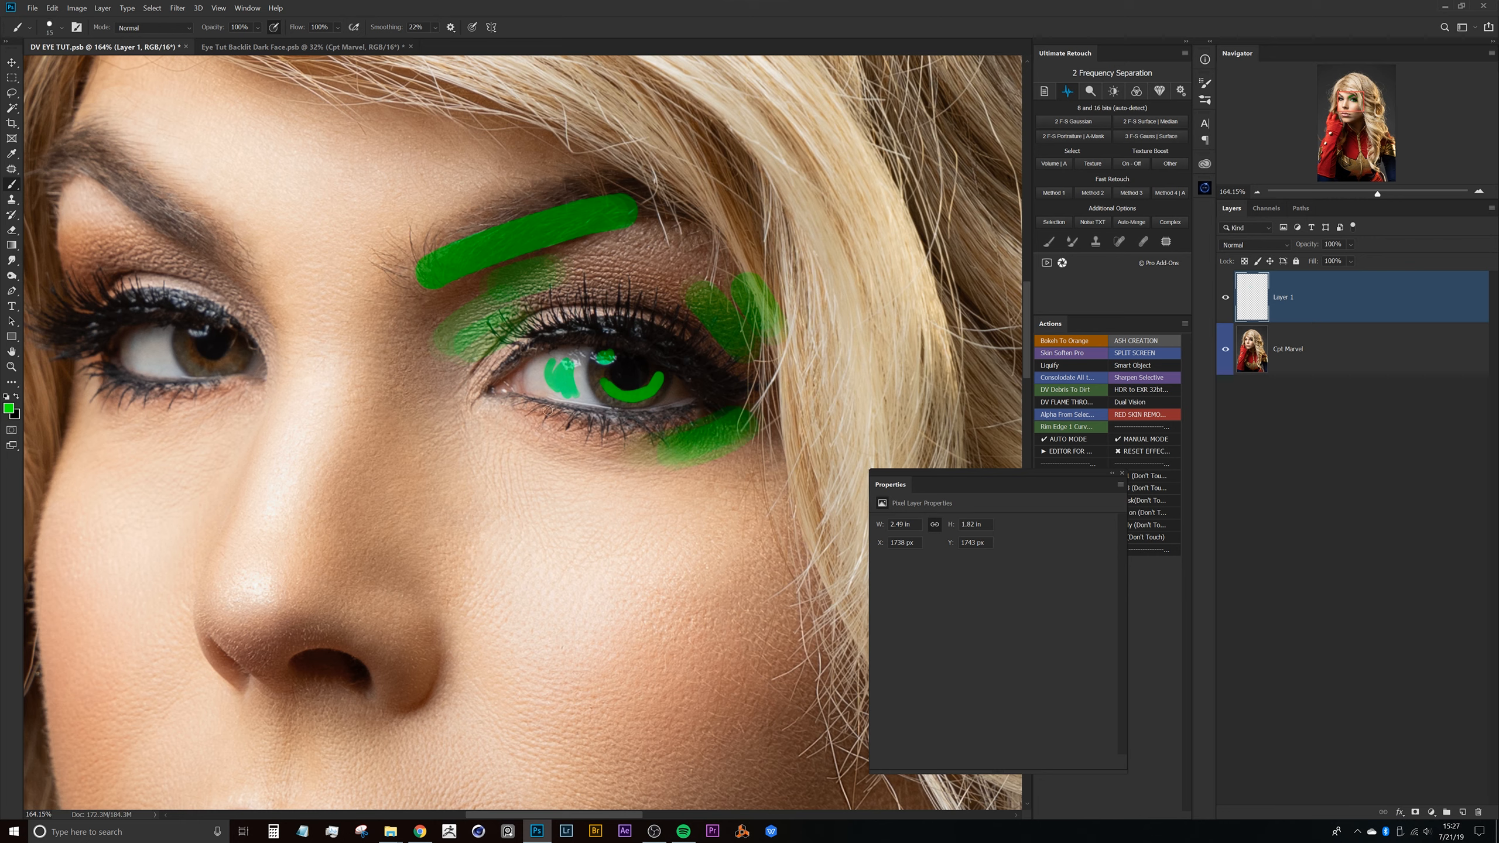
Trace the upper and lower lash lines of both eyes in green on Layer 1
mouse_move(725, 397)
left_mouse_down()
mouse_move(647, 341)
mouse_move(563, 333)
mouse_move(504, 361)
left_mouse_up()
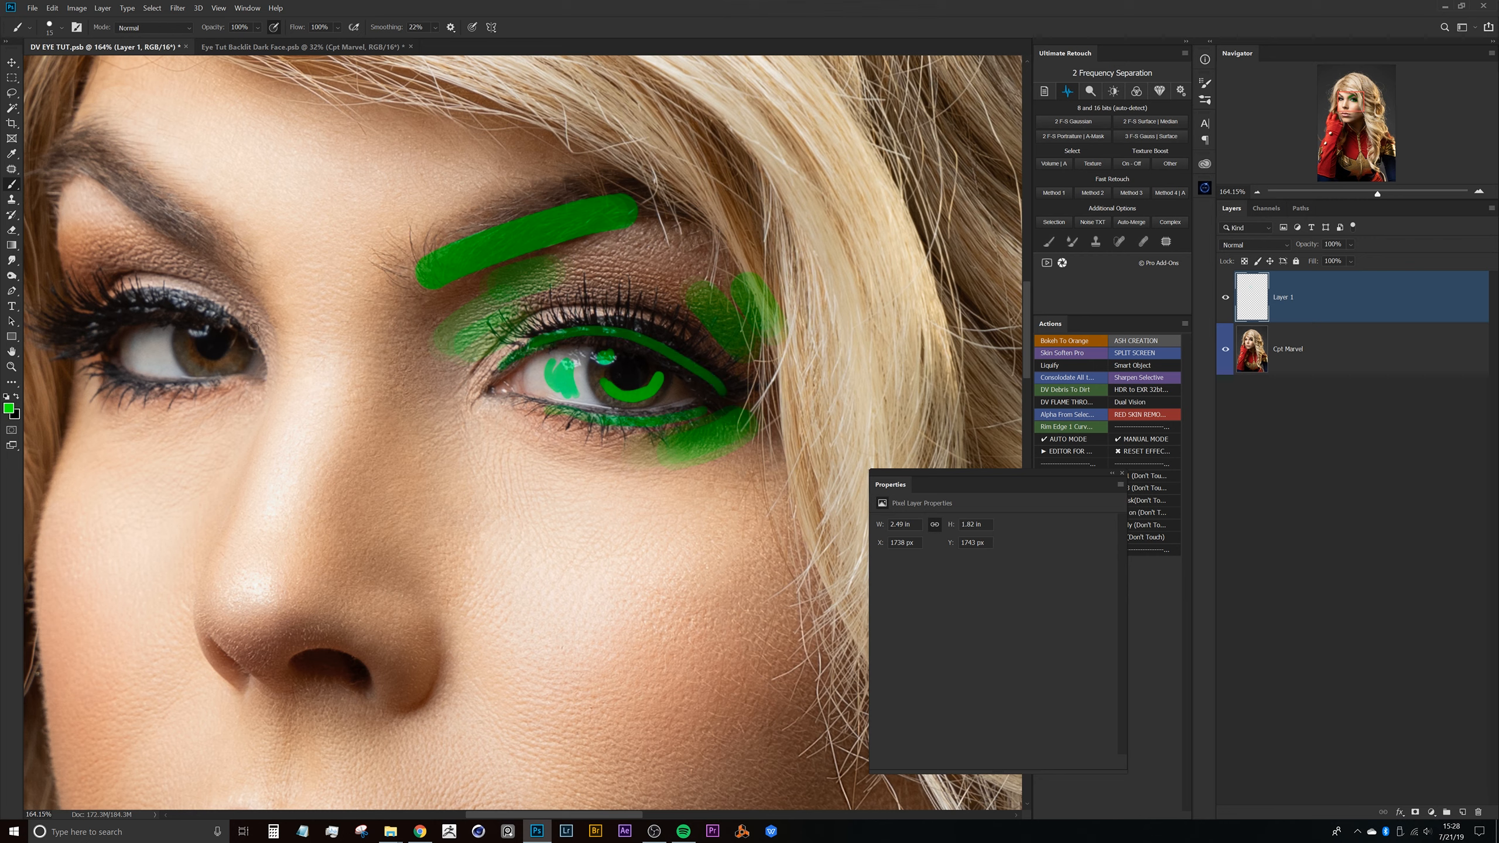
left_click_drag(197, 313, 114, 315)
left_click_drag(166, 393, 105, 365)
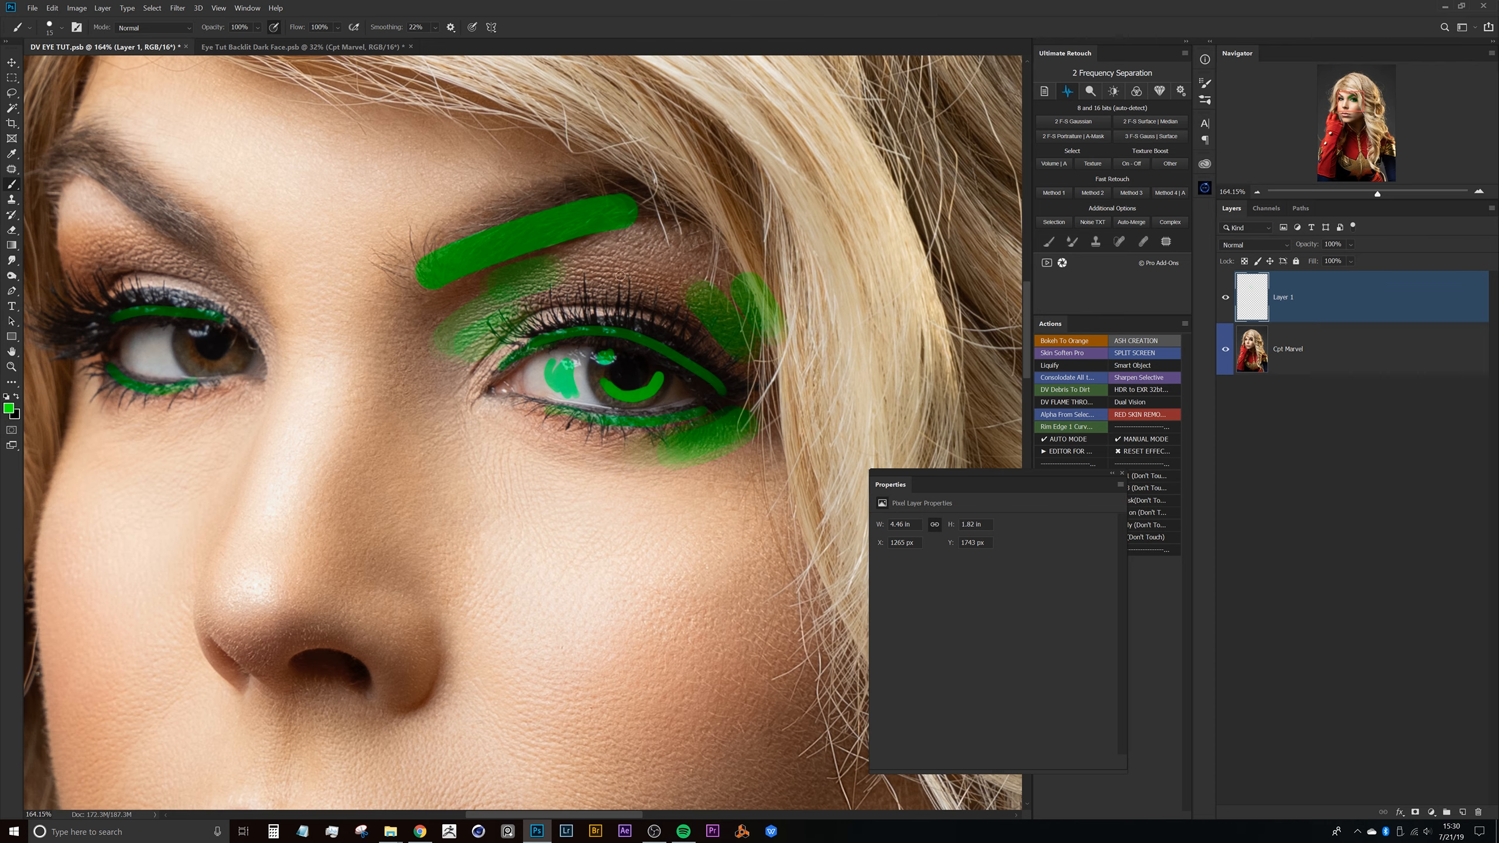
Hide Layer 1 with the green marks and make the Cpt Marvel layer active
left_click_drag(604, 284, 574, 362)
scroll(590, 275, "down", 6)
left_click(1226, 299)
scroll(560, 329, "up", 6)
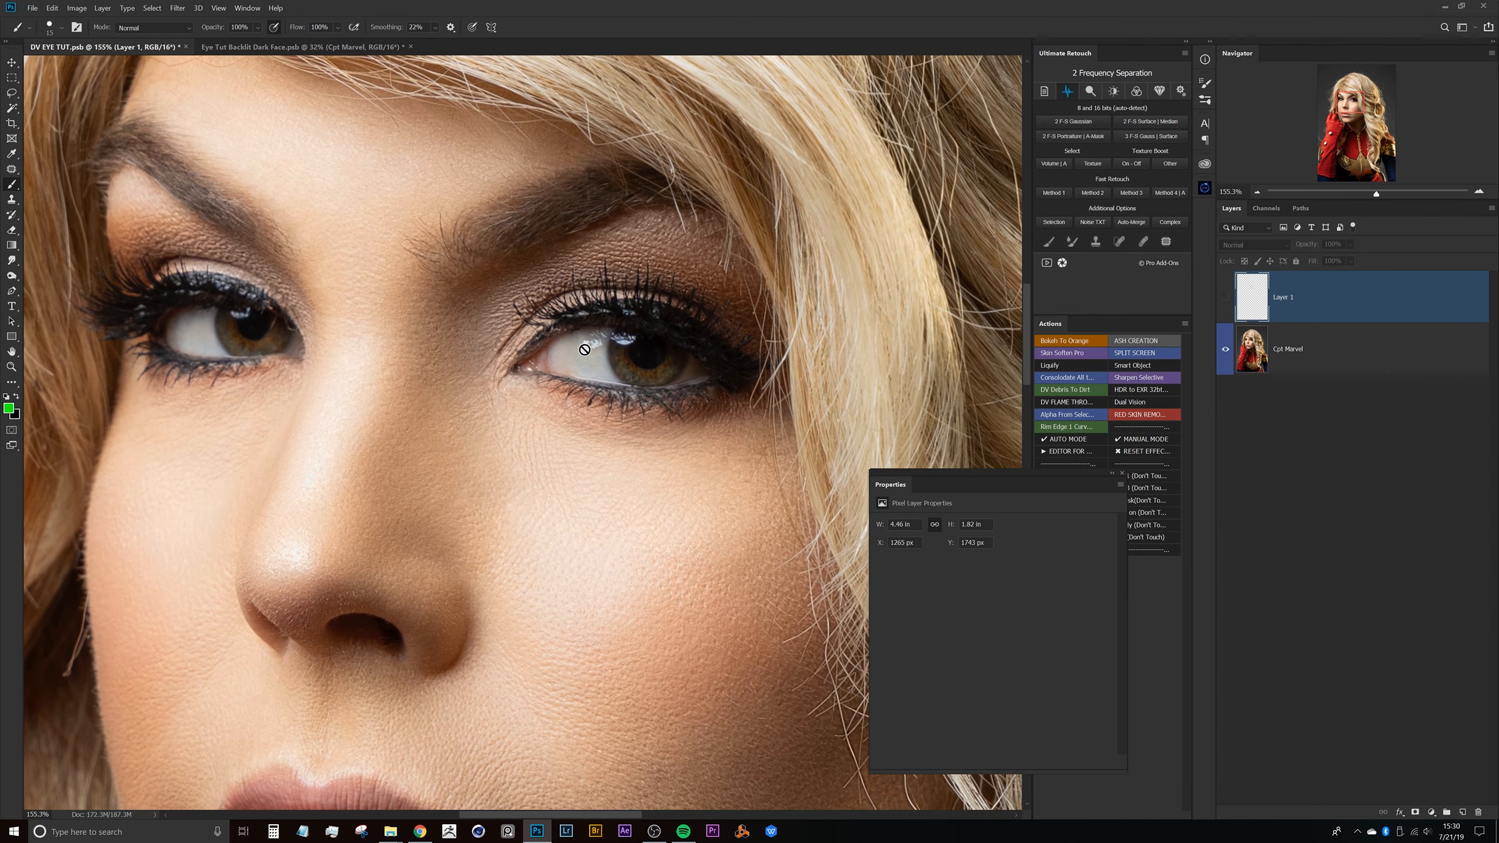
mouse_move(575, 355)
left_mouse_down()
mouse_move(601, 350)
mouse_move(583, 366)
mouse_move(620, 331)
left_mouse_up()
left_click(1287, 345)
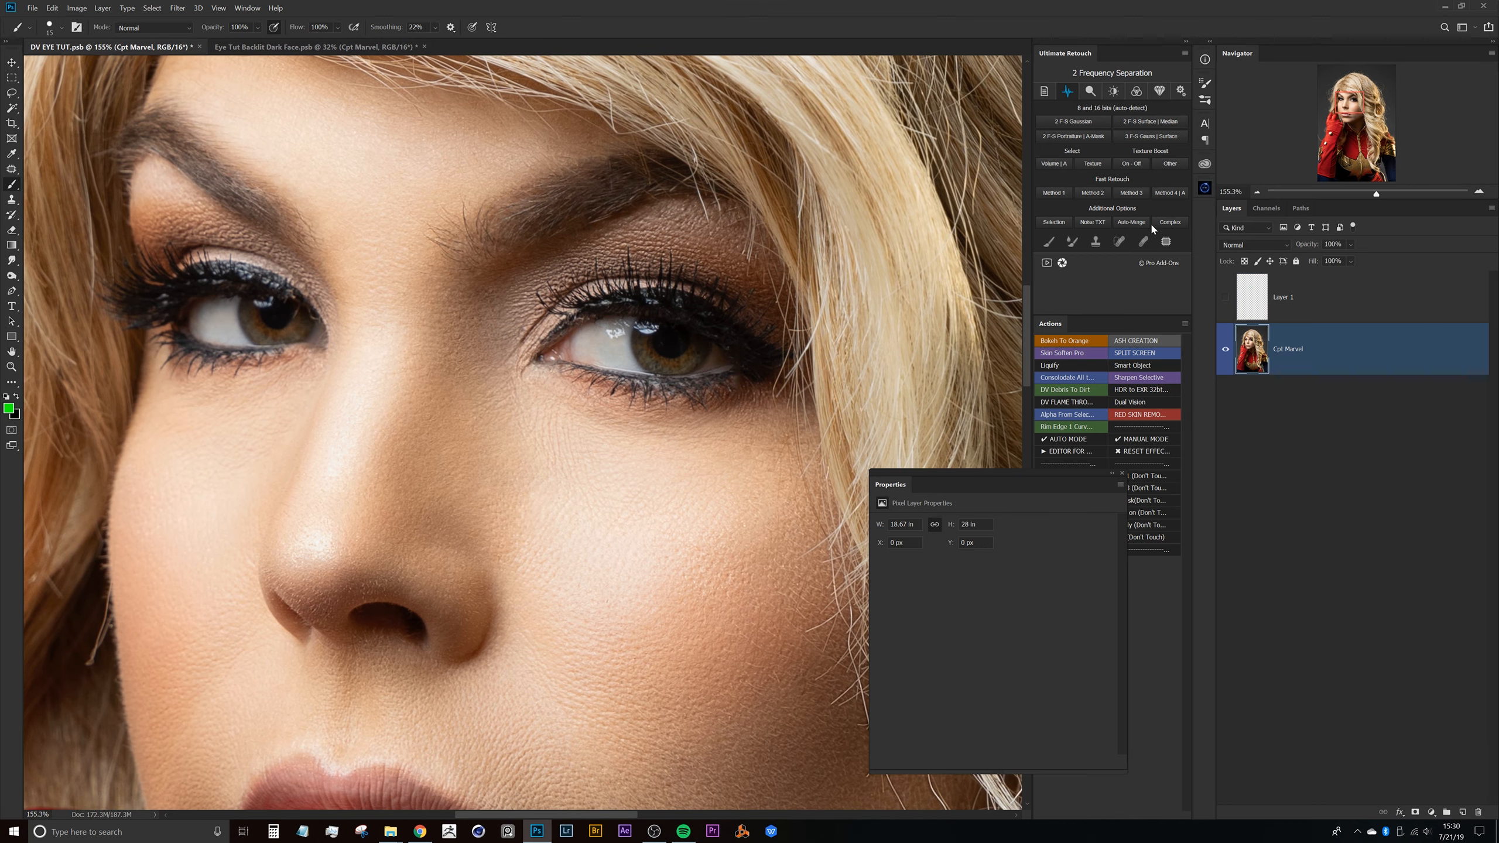
Add a monochrome Channel Mixer adjustment layer above Cpt Marvel and set its blend mode to Screen
left_click(1432, 813)
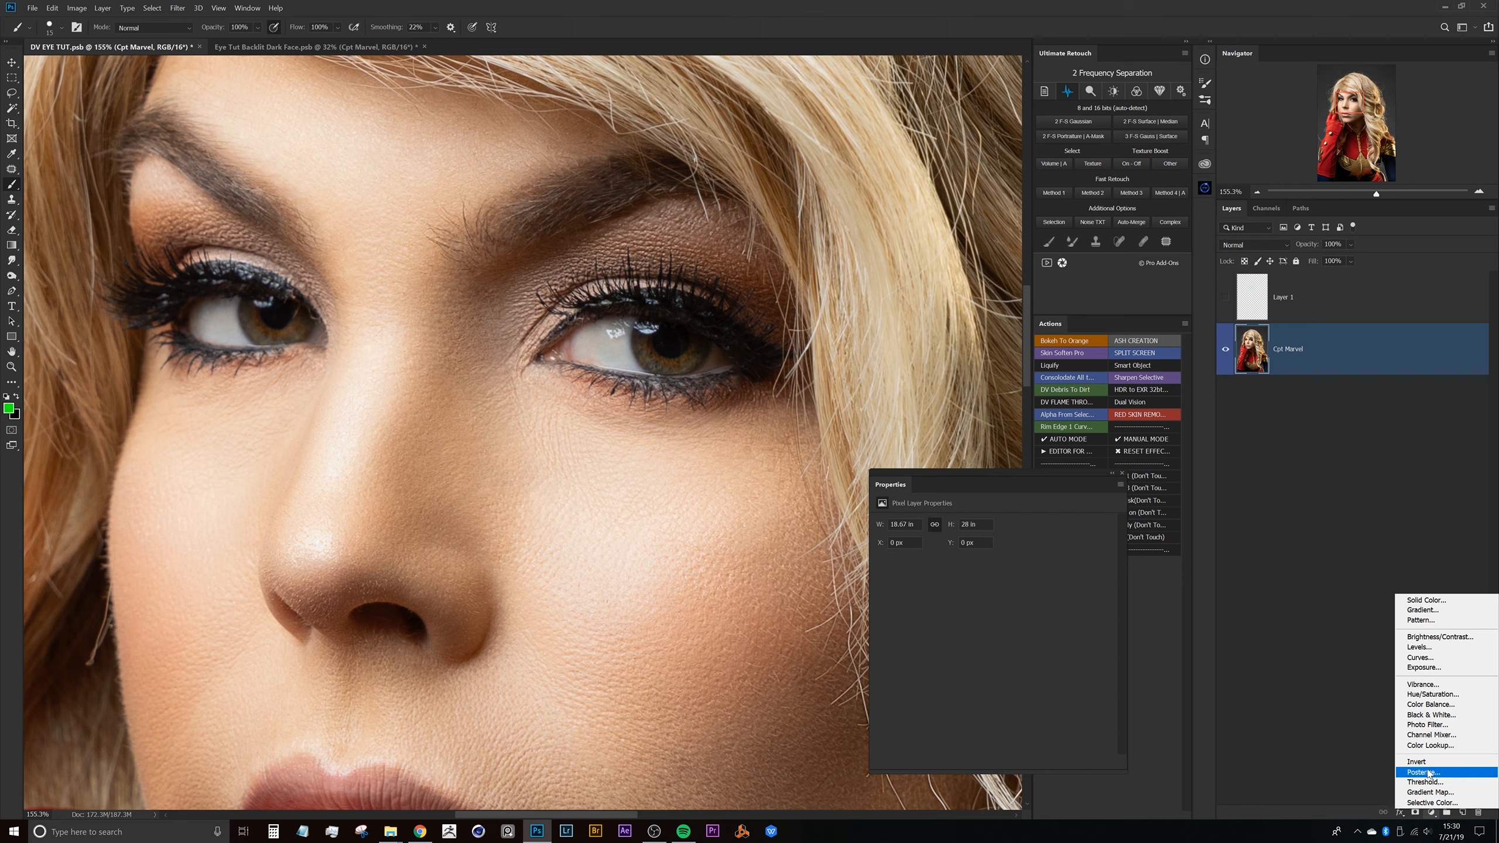
left_click(1447, 735)
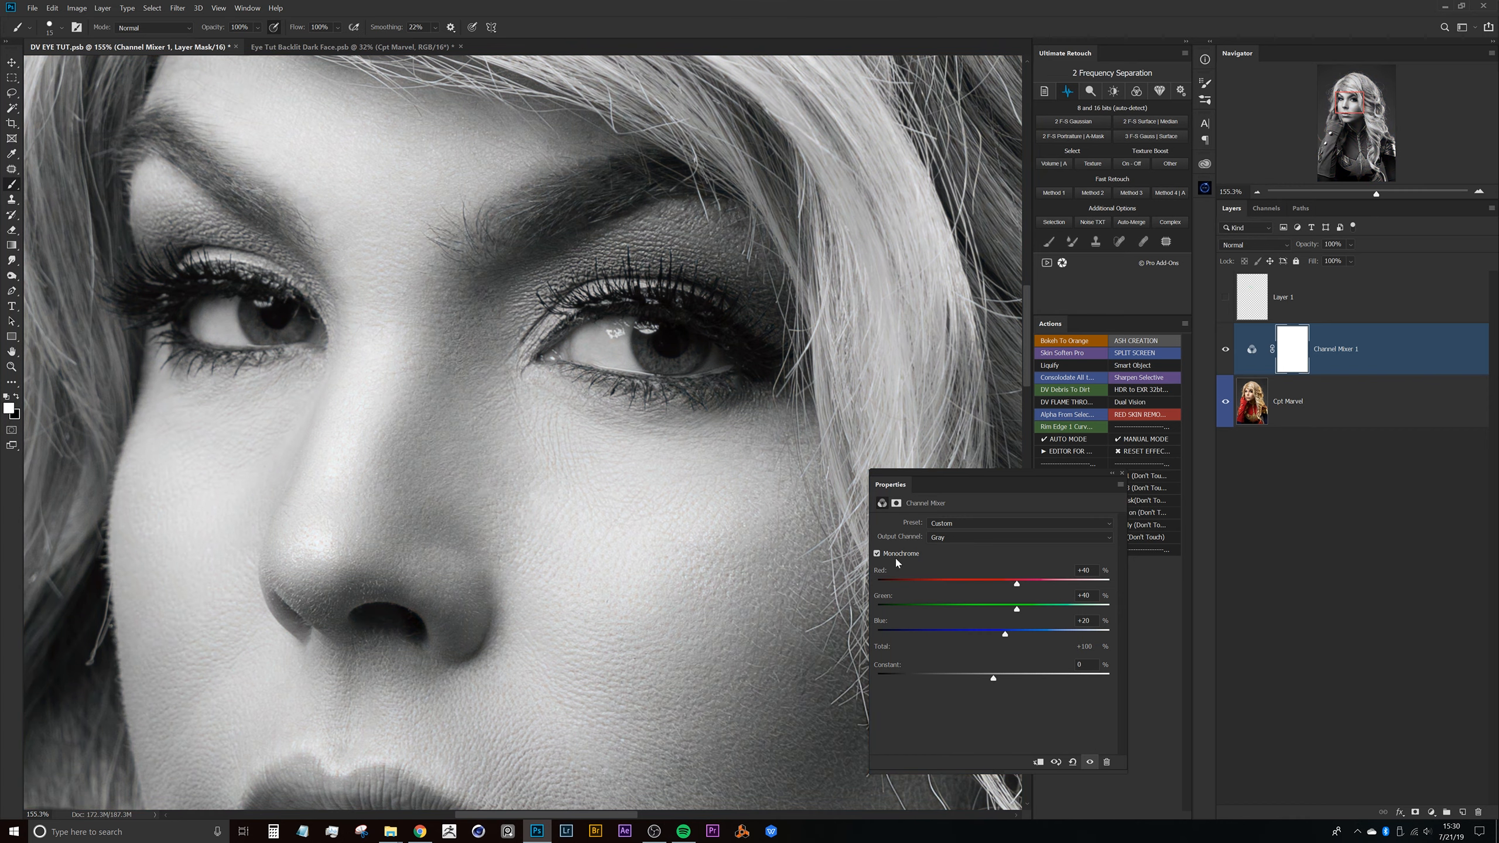
left_click(1254, 245)
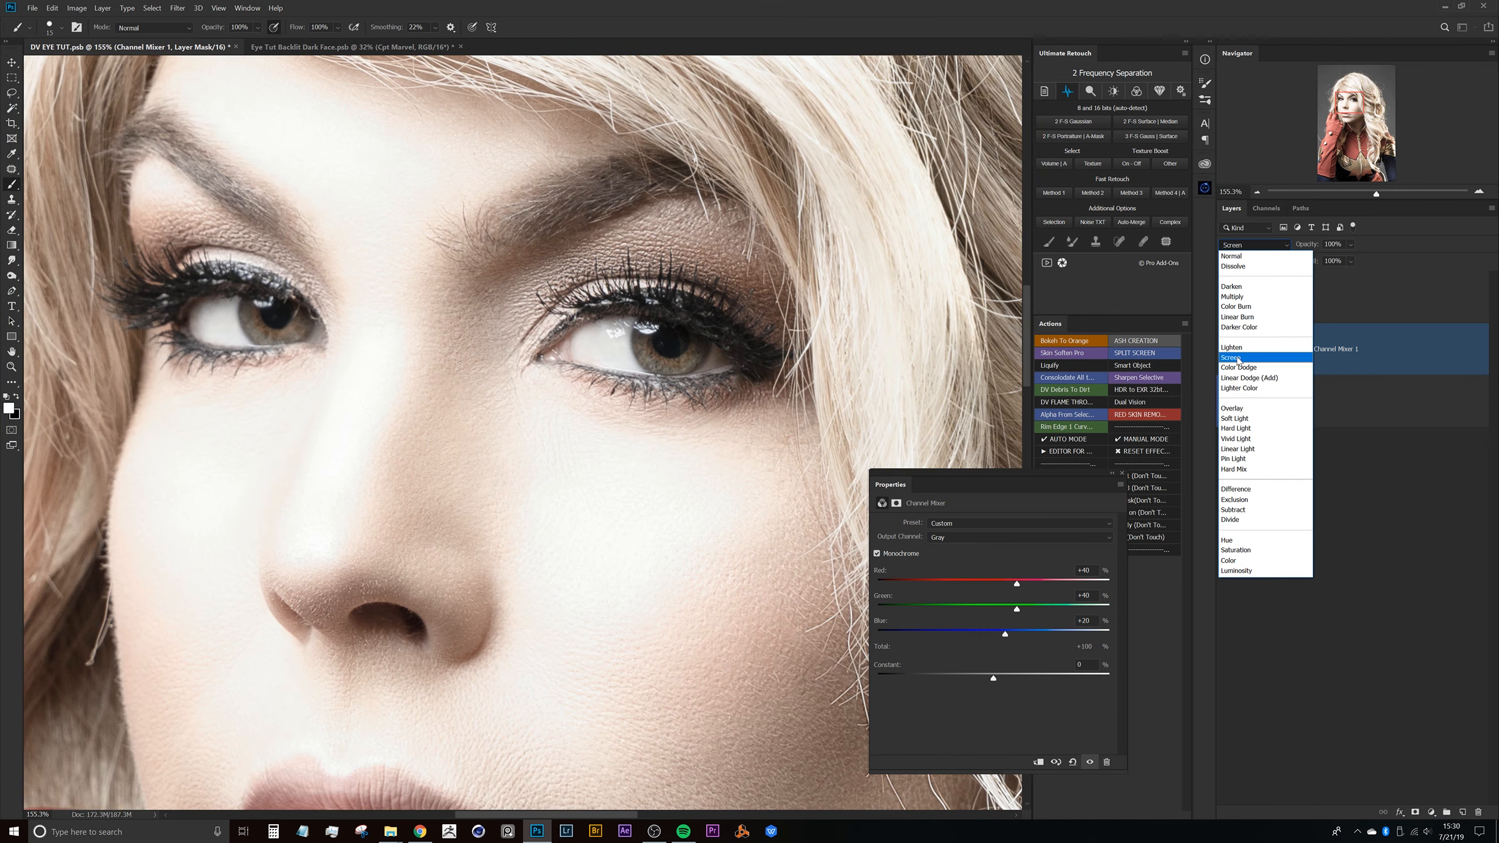
left_click(1277, 376)
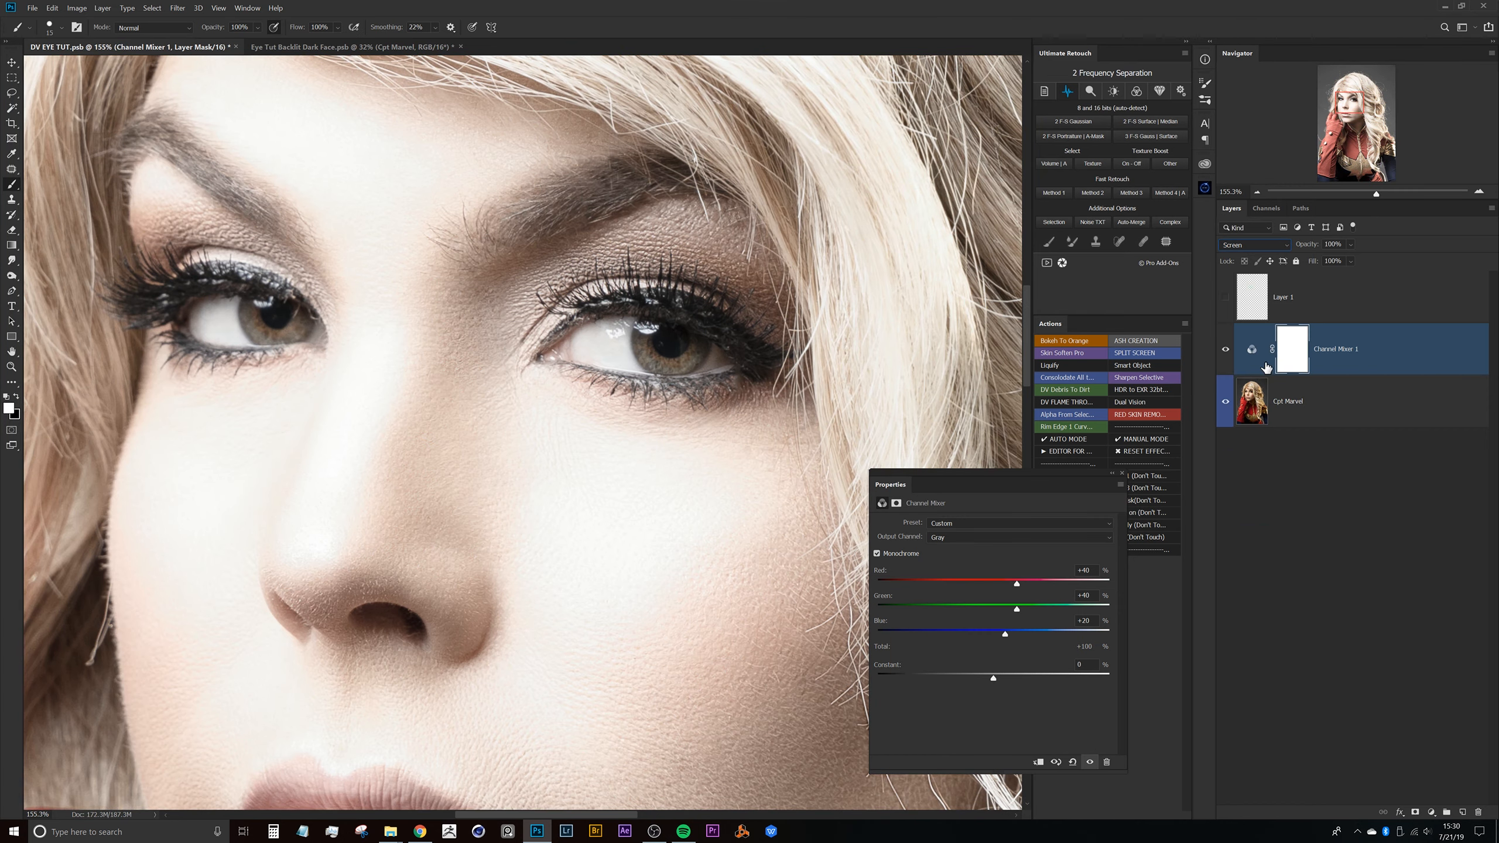
Invert the Channel Mixer layer's mask to black and set the layer's opacity to 20%
left_click(1293, 354)
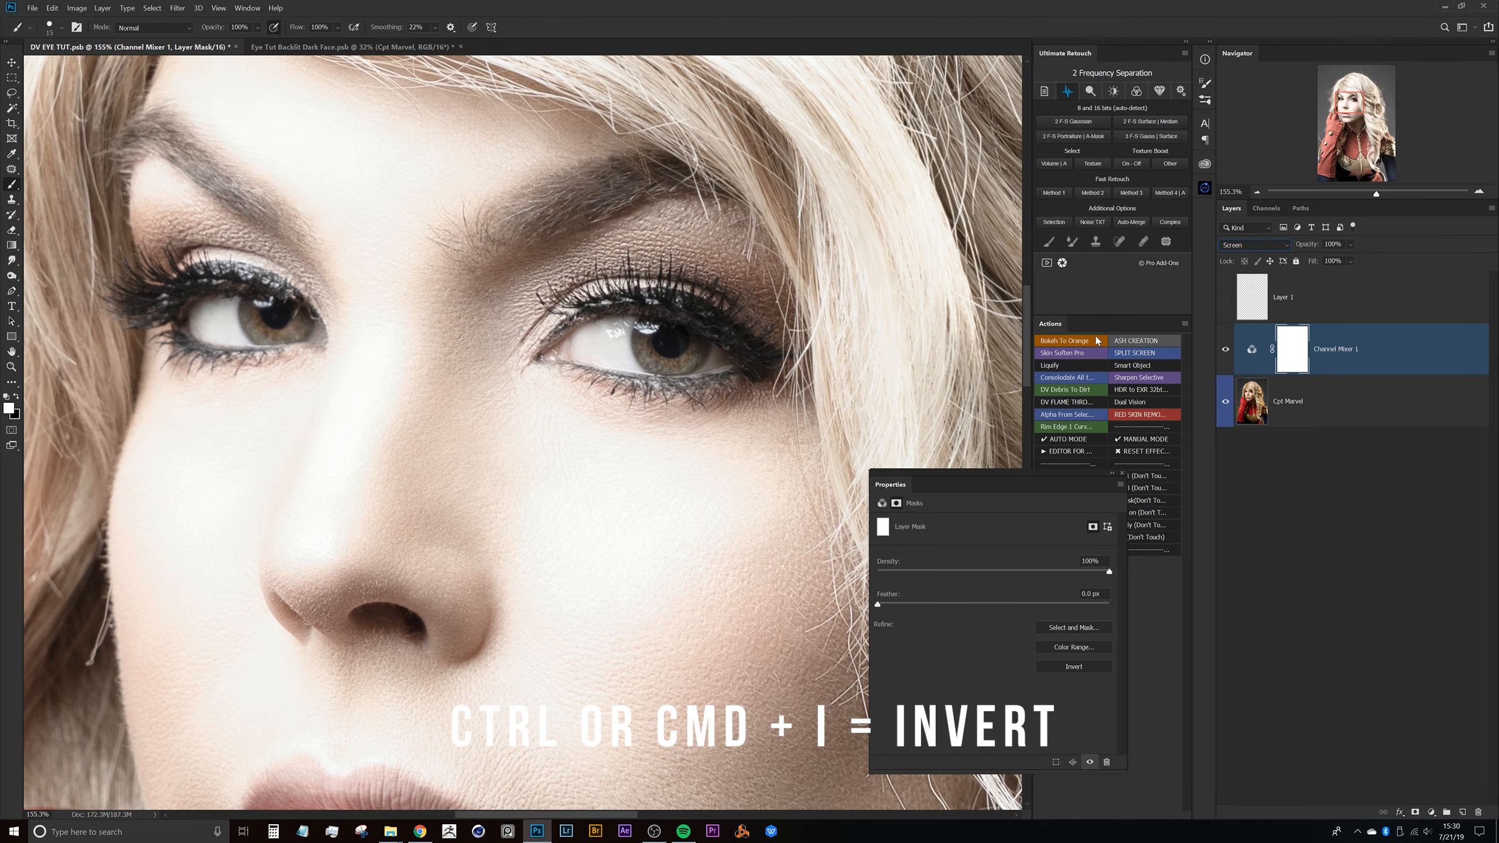
key("ctrl+i")
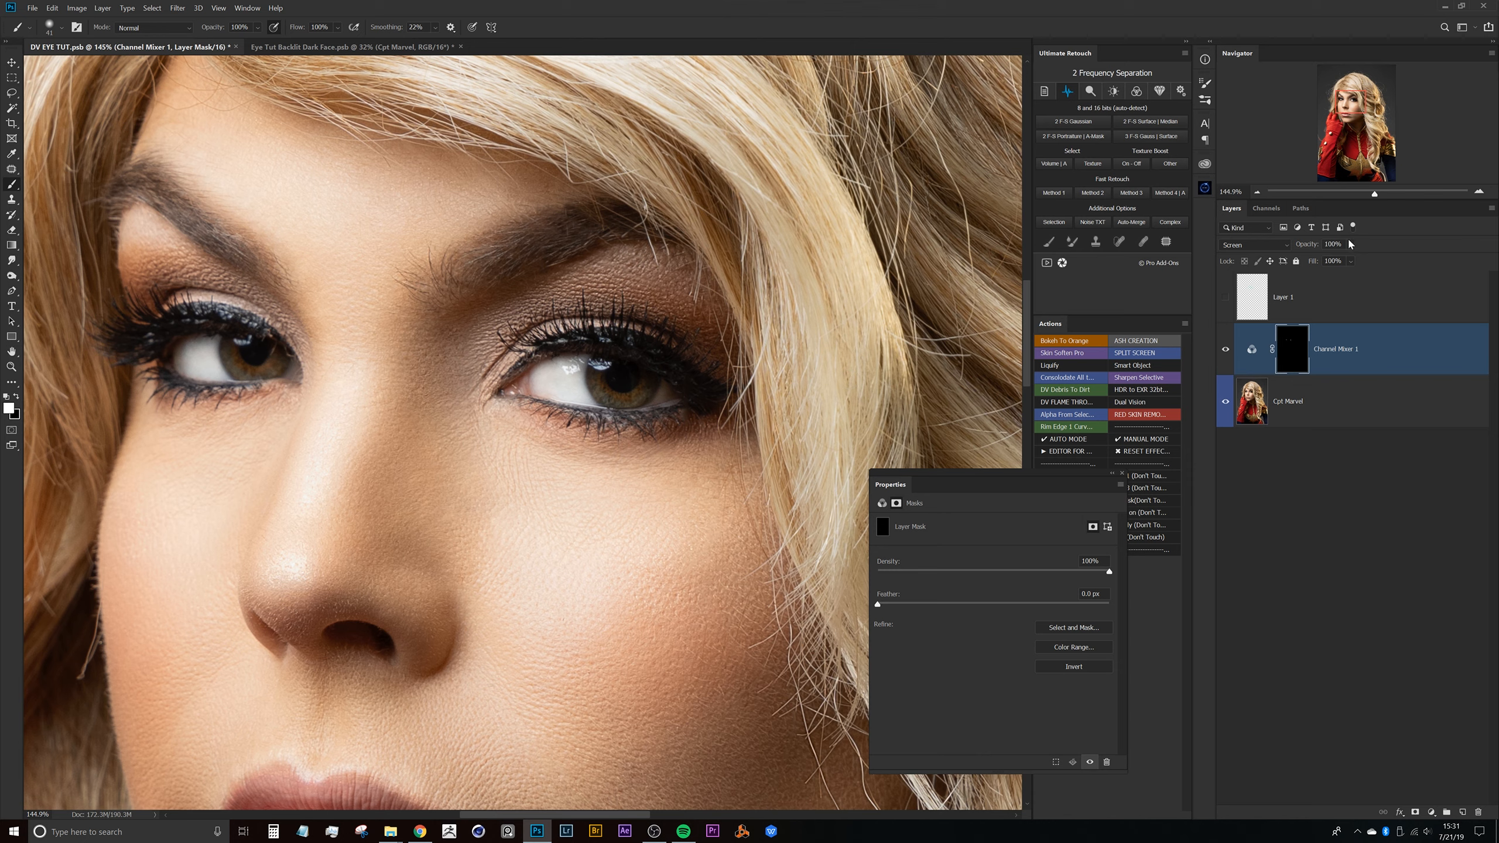
type("70")
key("Return")
Toggle the Channel Mixer layer's visibility to compare the eyes with and without the brightening
left_click(1252, 349)
left_click(1225, 350)
left_click(1225, 350)
left_click(1225, 350)
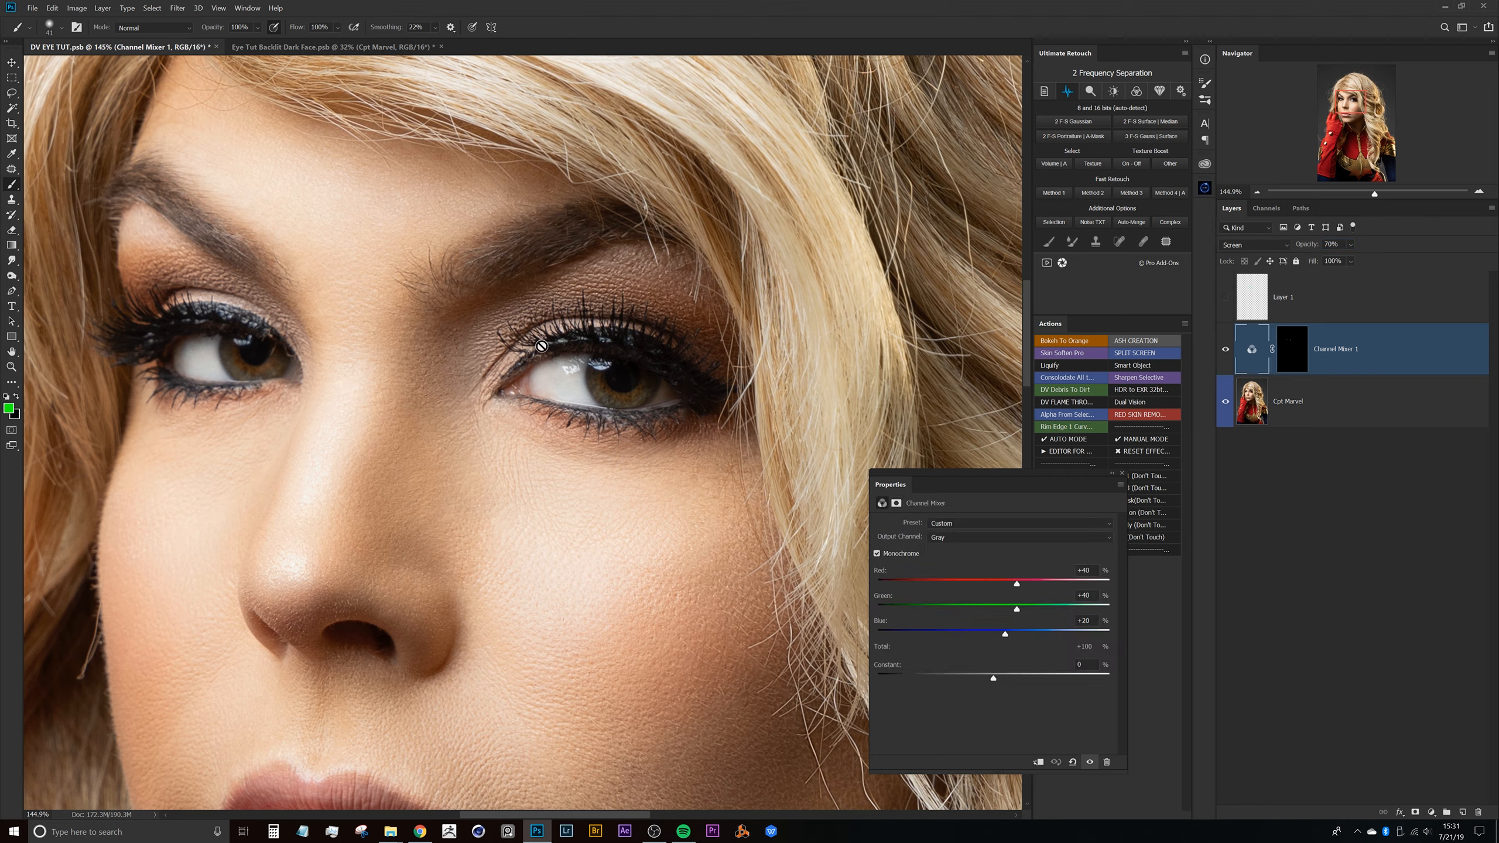
left_click_drag(547, 380, 585, 353)
left_click_drag(585, 352, 525, 384)
left_click(1225, 350)
left_click(1225, 350)
left_click(1224, 351)
left_click(1222, 352)
left_click(1222, 353)
left_click(1224, 353)
left_click(1224, 352)
left_click(1223, 351)
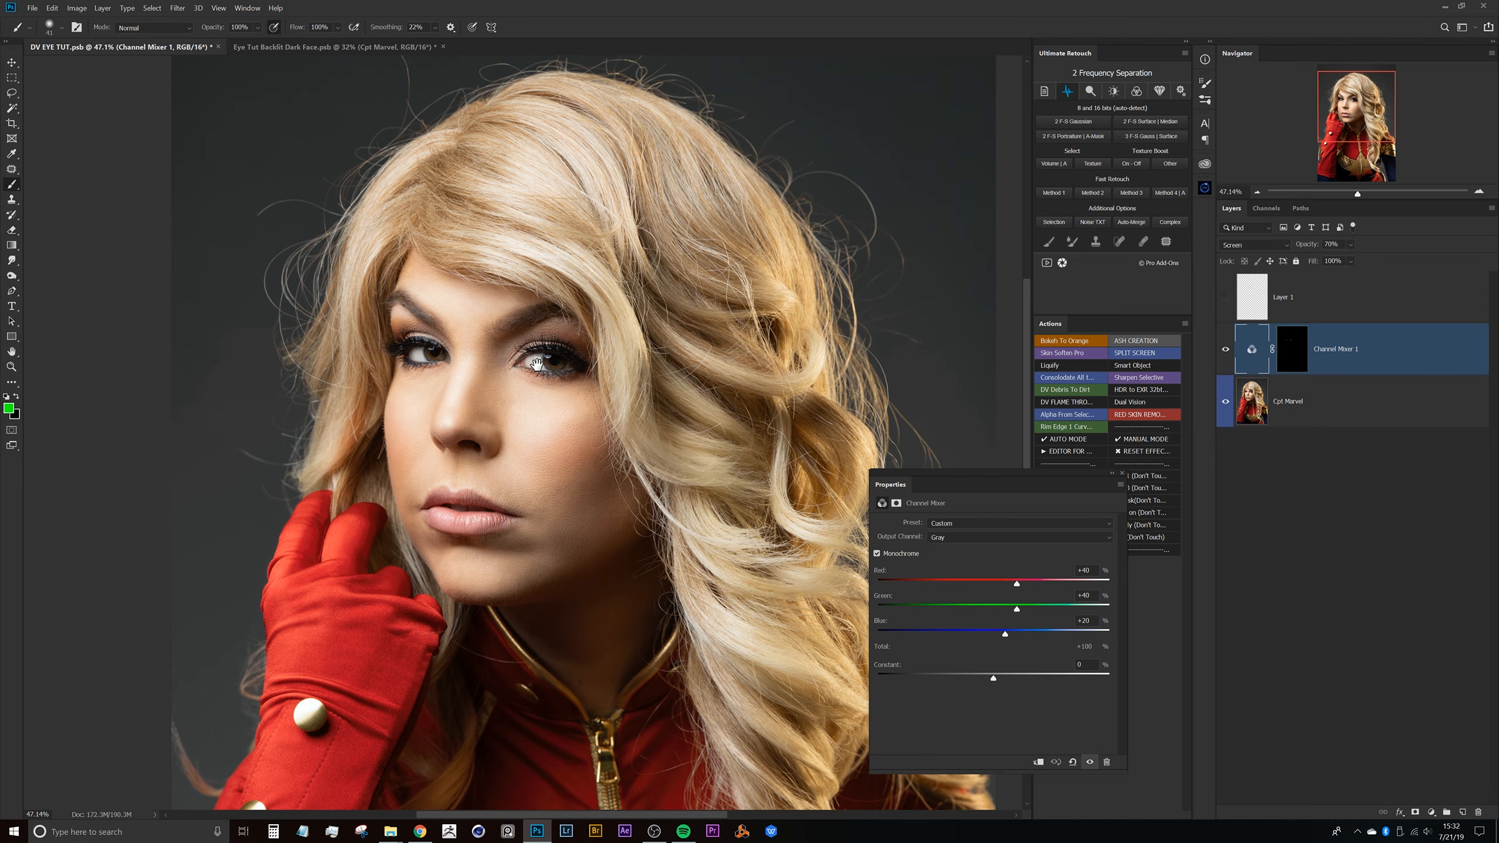
Set the Channel Mixer layer's opacity to 48% and compare the eyes with and without it
left_click_drag(537, 365, 649, 366)
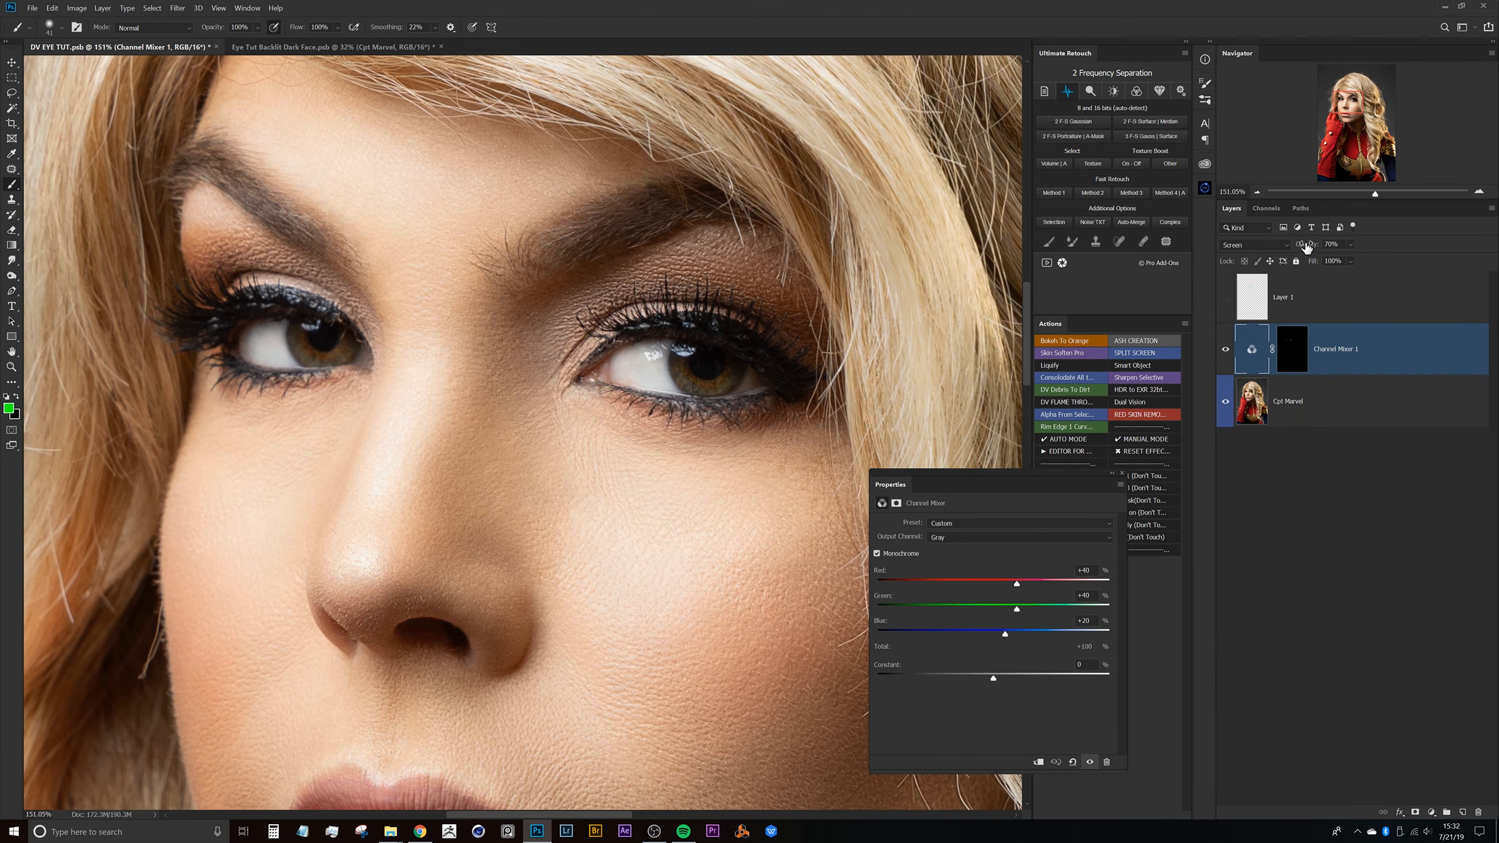
mouse_move(1308, 248)
left_mouse_down()
mouse_move(1292, 252)
mouse_move(1320, 275)
left_mouse_up()
left_click_drag(640, 365, 661, 353)
left_click(1226, 348)
left_click(1226, 350)
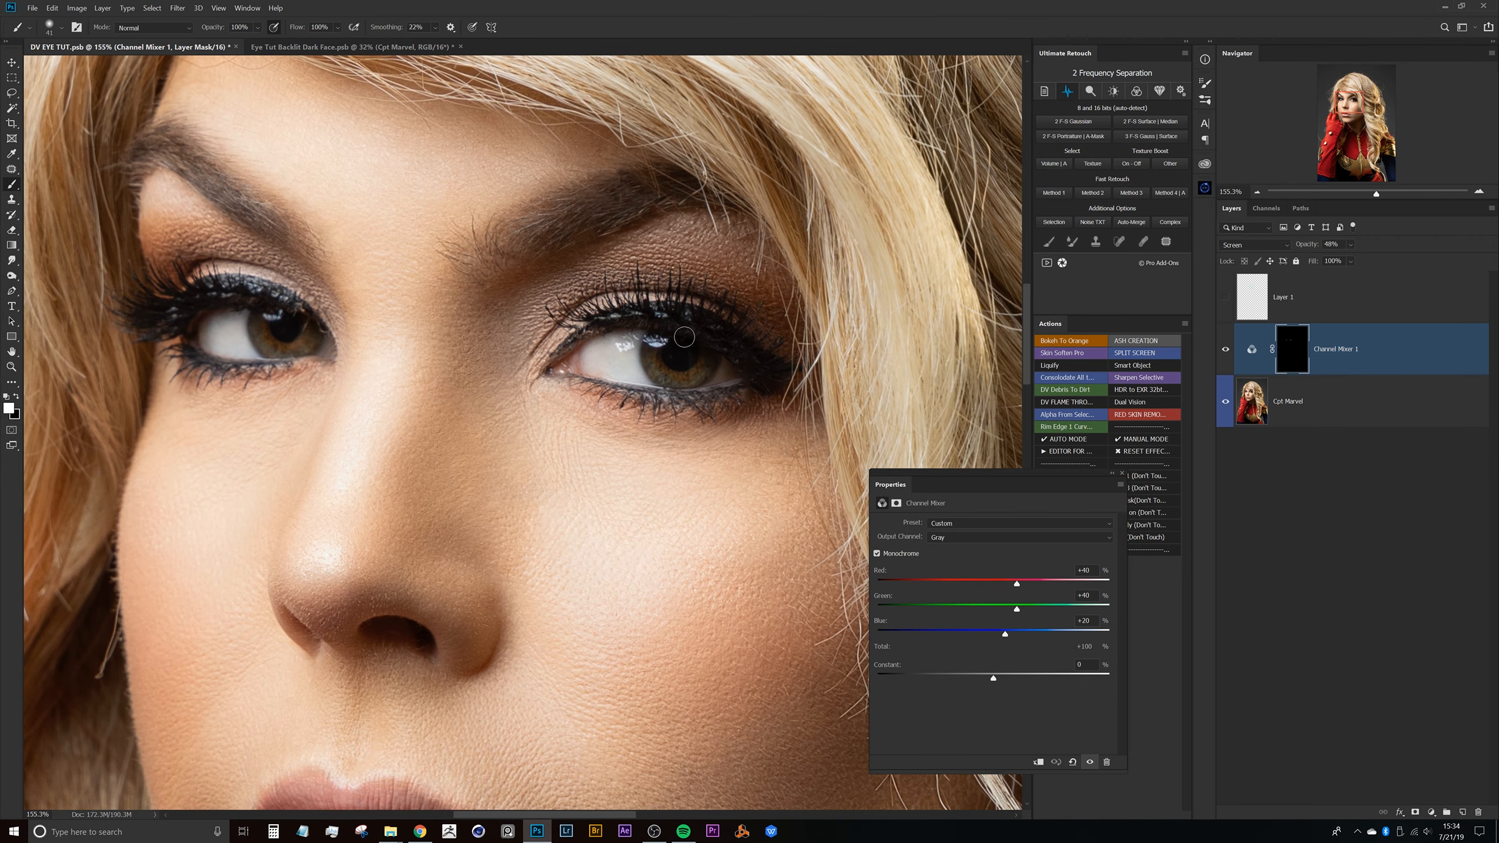
Add a Hue/Saturation adjustment layer above the Channel Mixer layer and inspect the white of the eye up close
left_click_drag(678, 290, 711, 345)
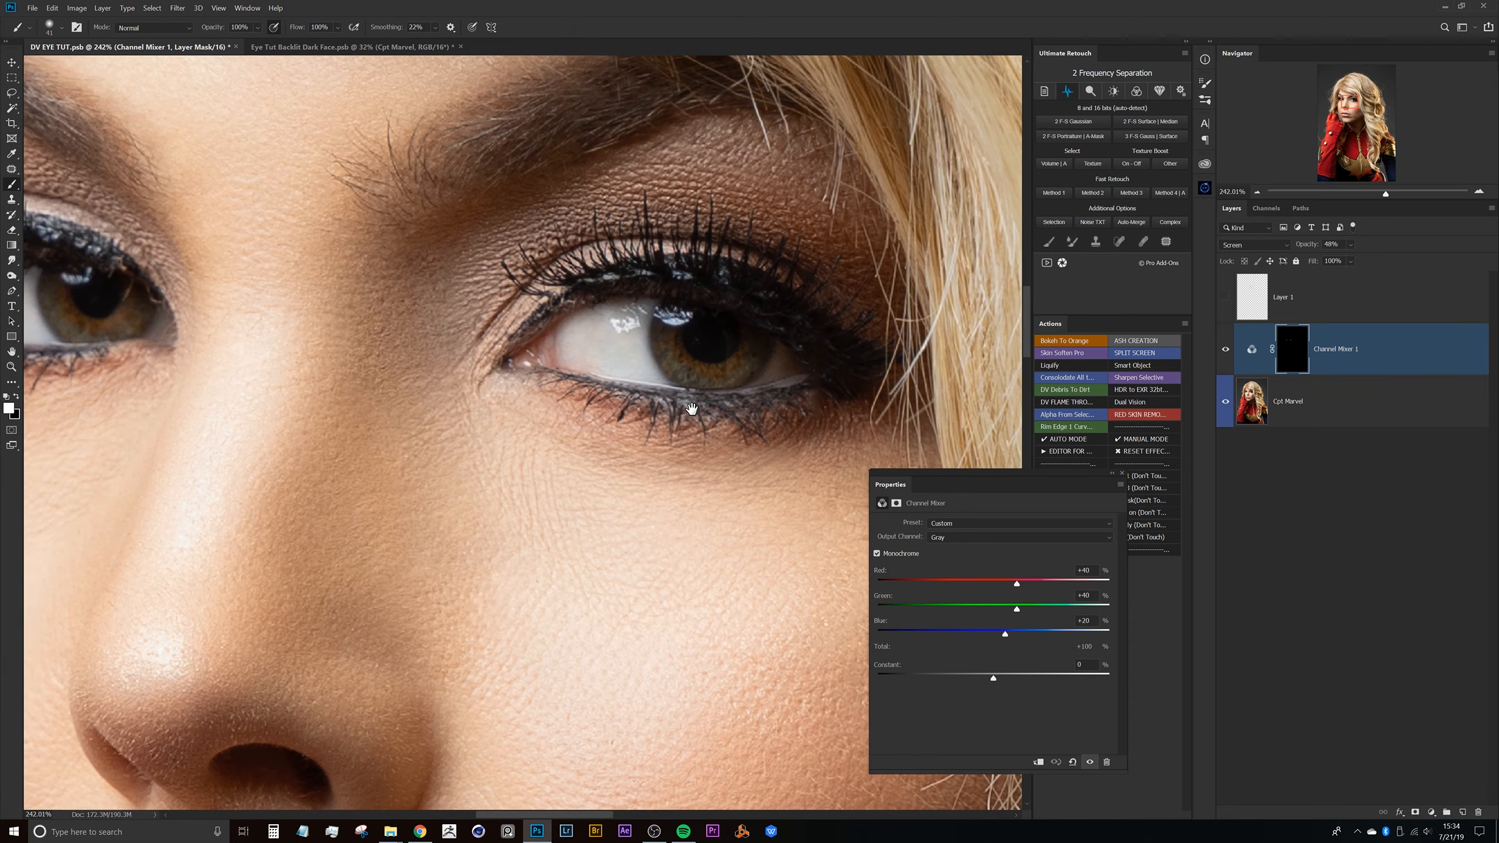
left_click(1430, 813)
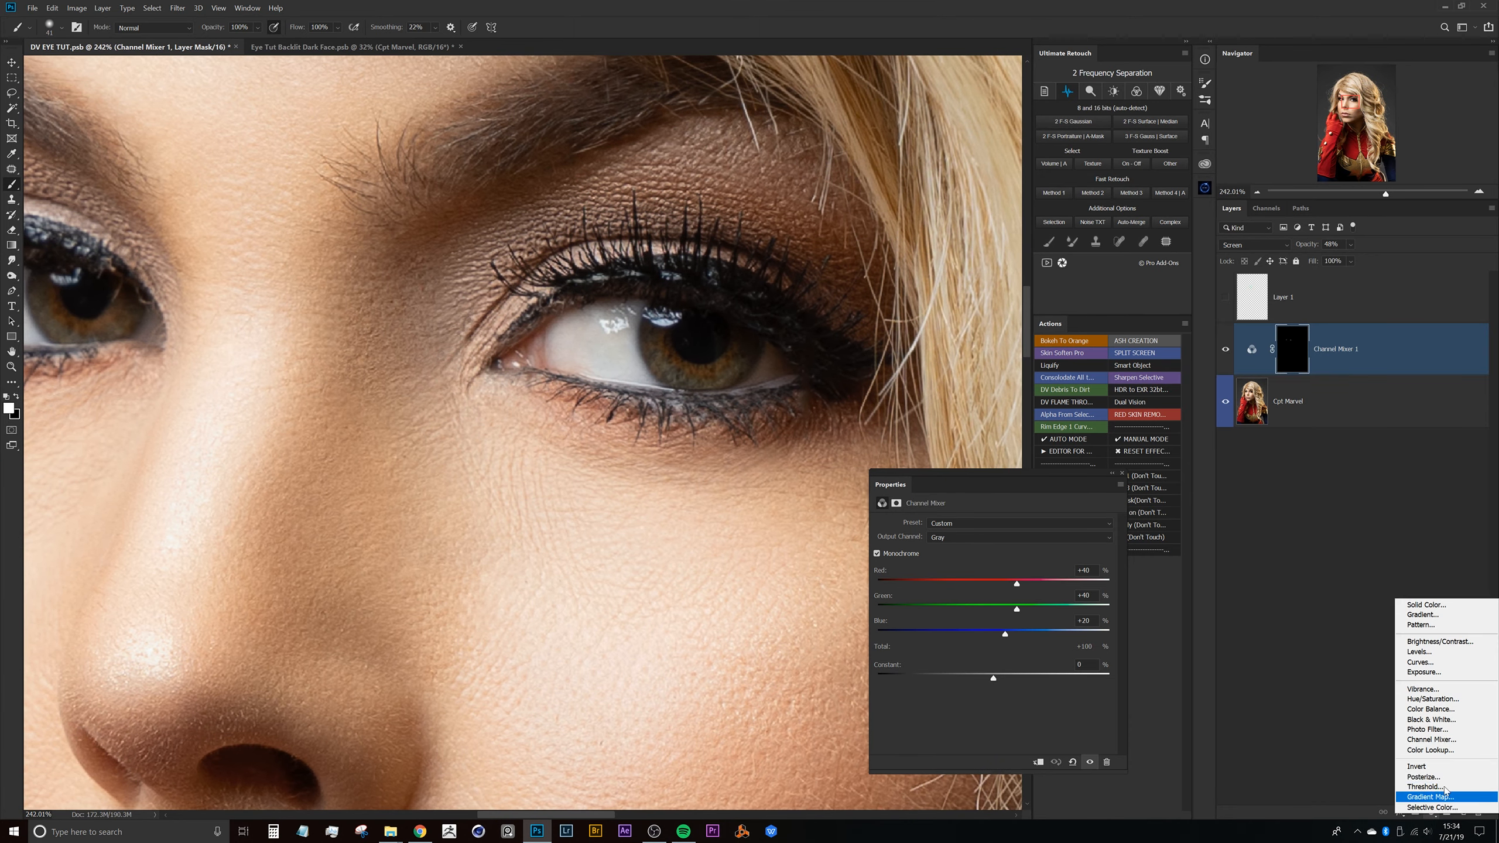
left_click(1437, 700)
left_click_drag(622, 348, 637, 345)
left_click_drag(630, 351, 524, 427)
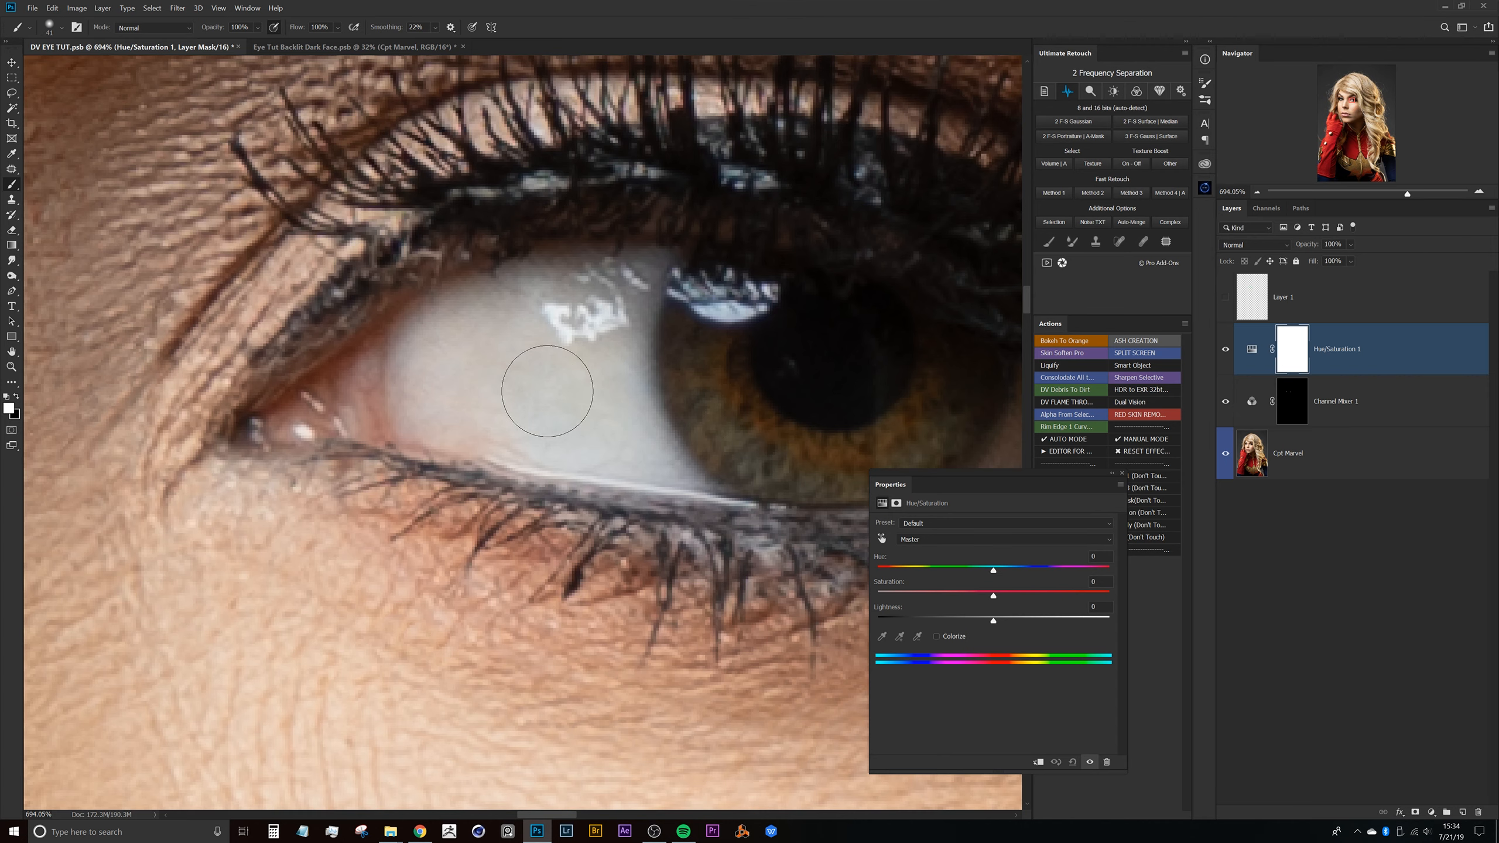
scroll(597, 368, "down", 8)
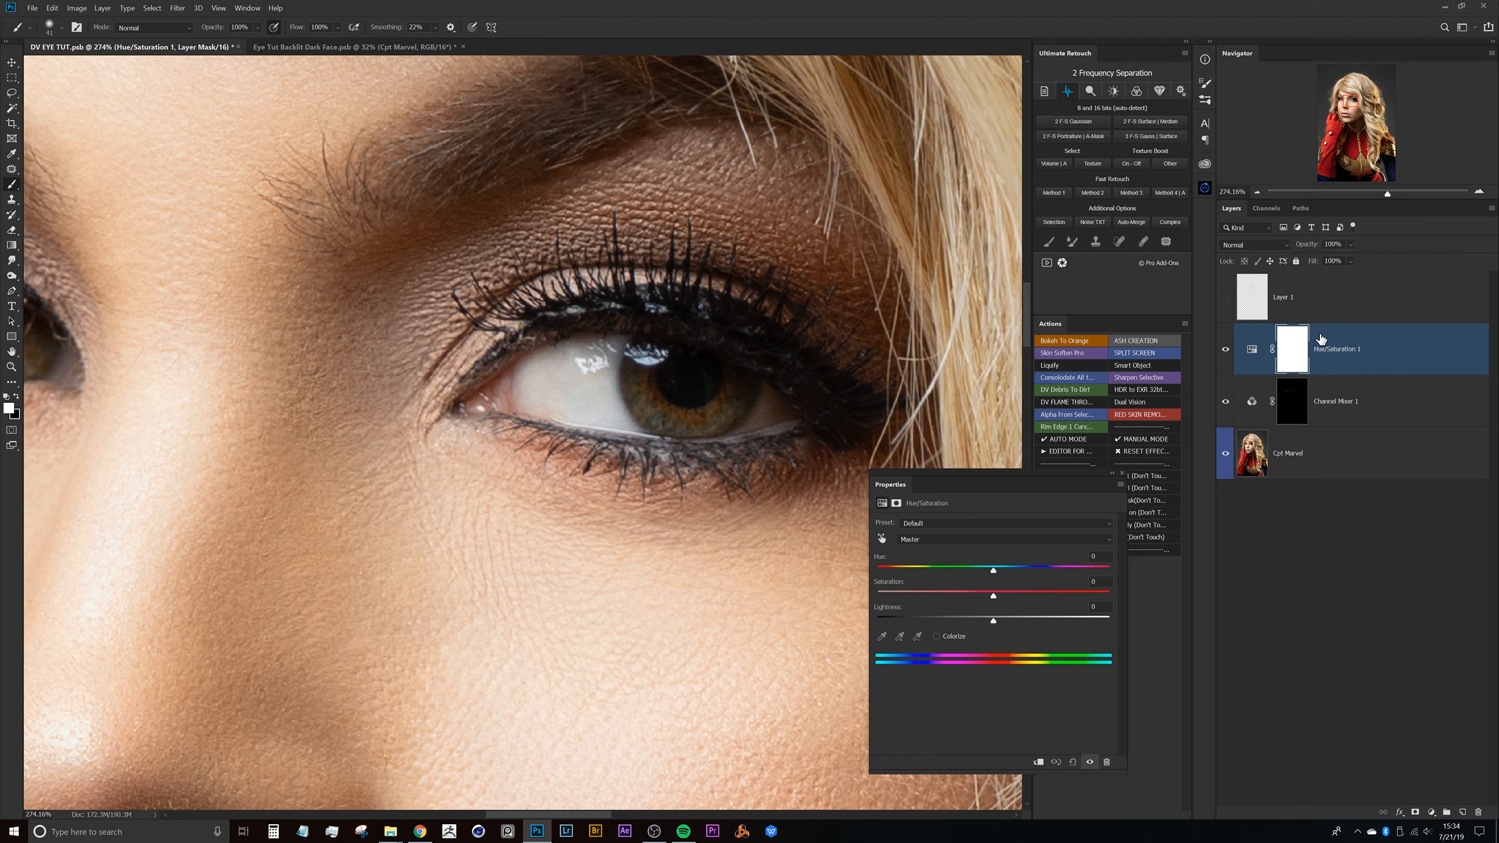
In the Hue/Saturation adjustment, set the Reds to saturation -60 and lightness +100
left_click(939, 540)
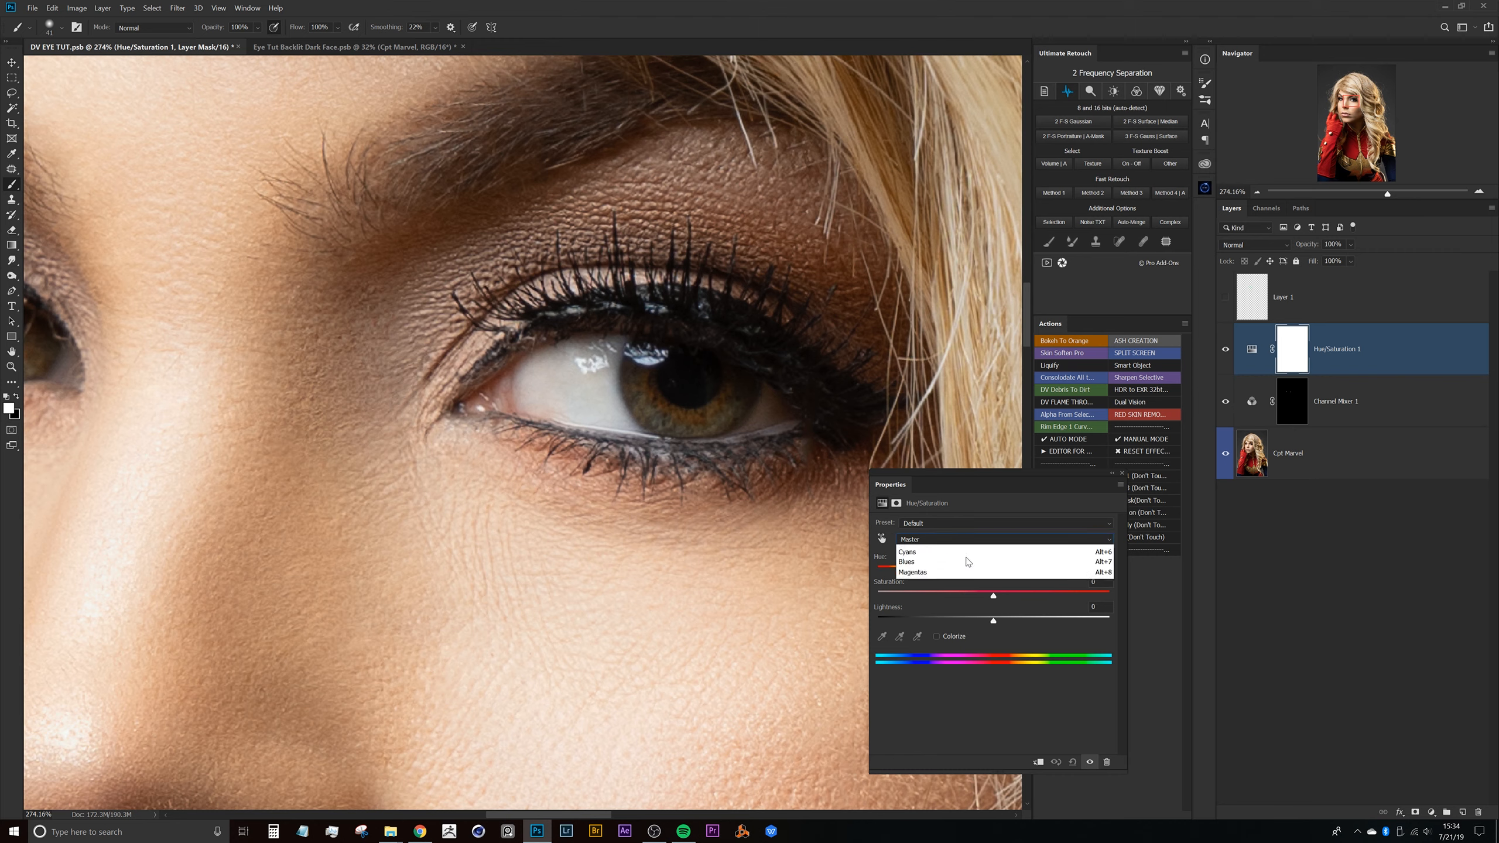
left_click(931, 568)
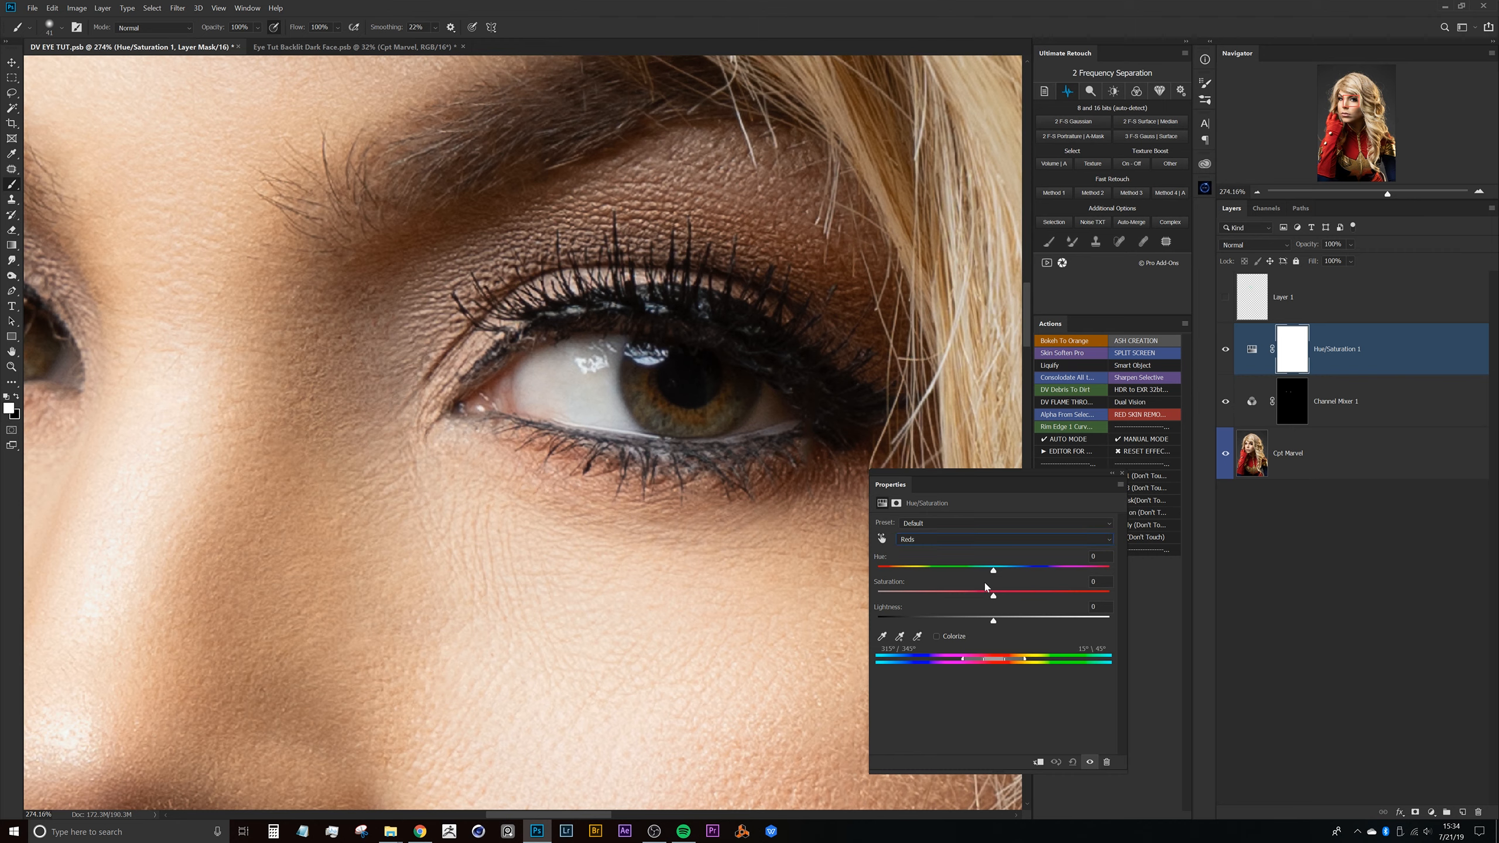
left_click_drag(965, 601, 939, 604)
left_click_drag(996, 623, 1127, 625)
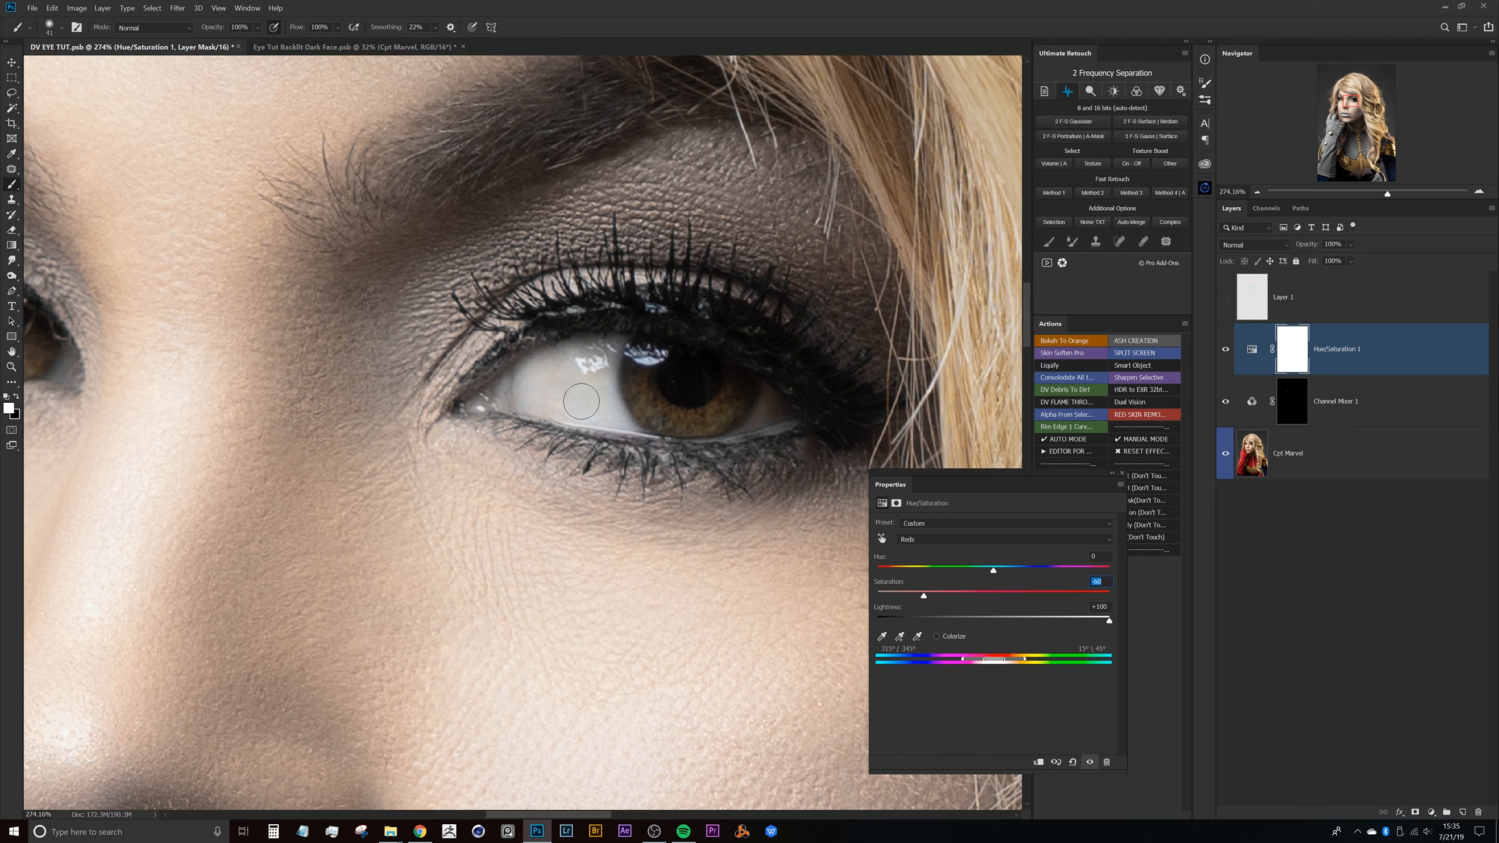
In the Hue/Saturation adjustment, set the Yellows to saturation -50 and lightness +75
left_click(983, 541)
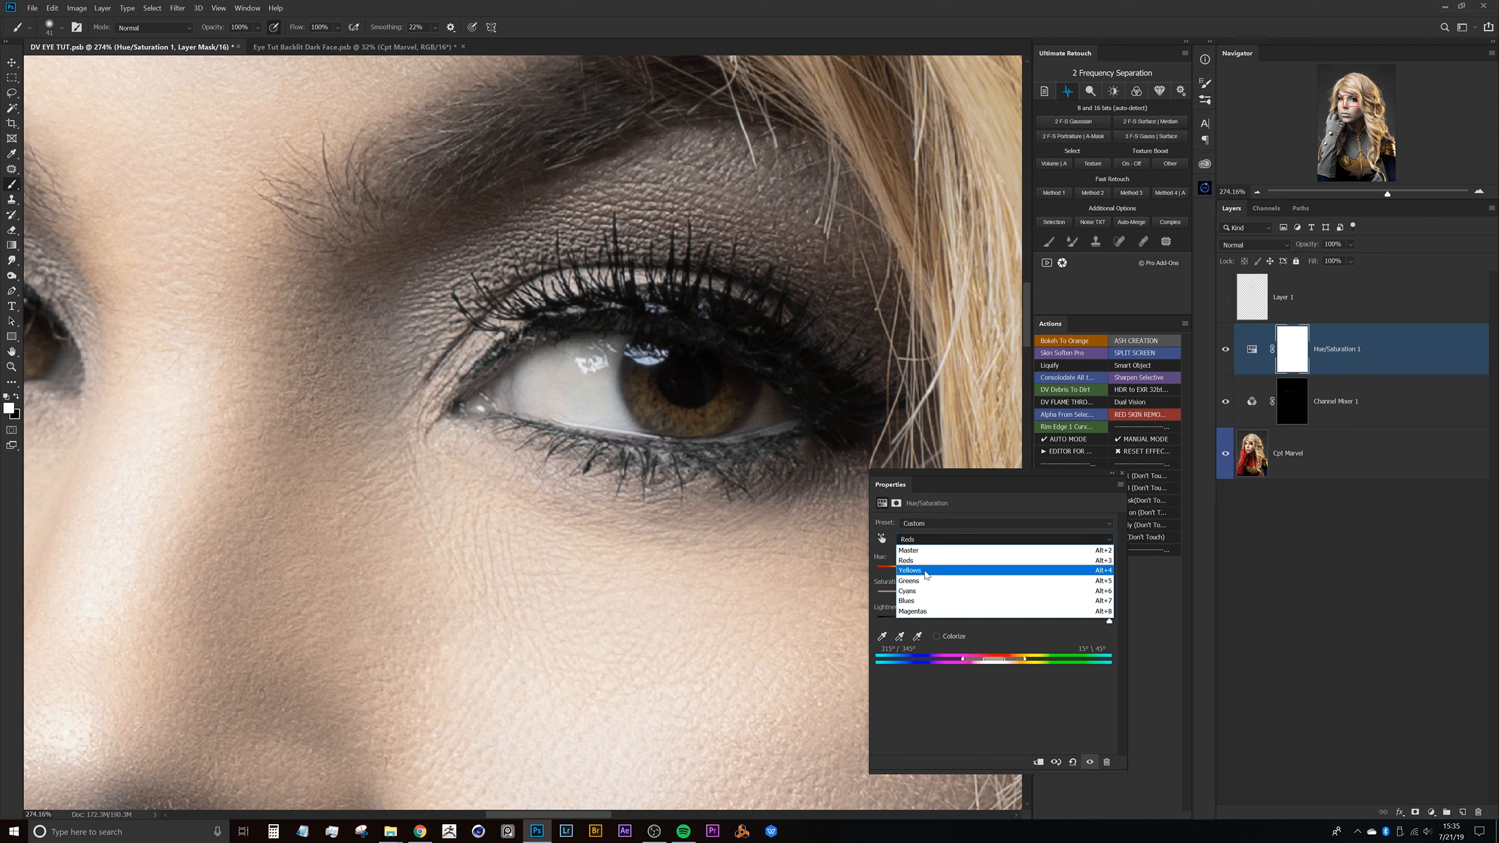
left_click(925, 571)
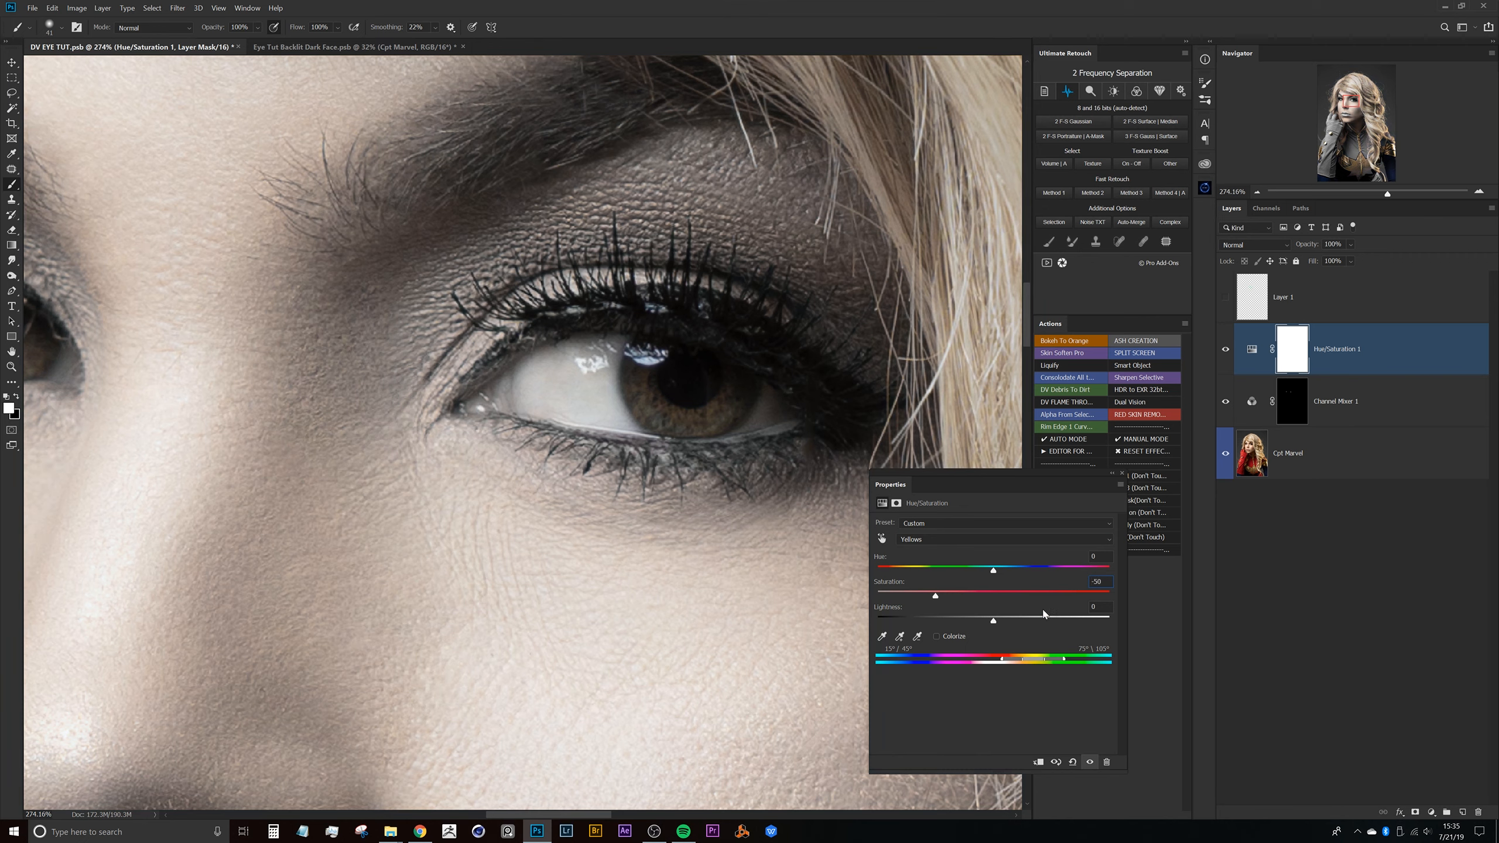
type("75")
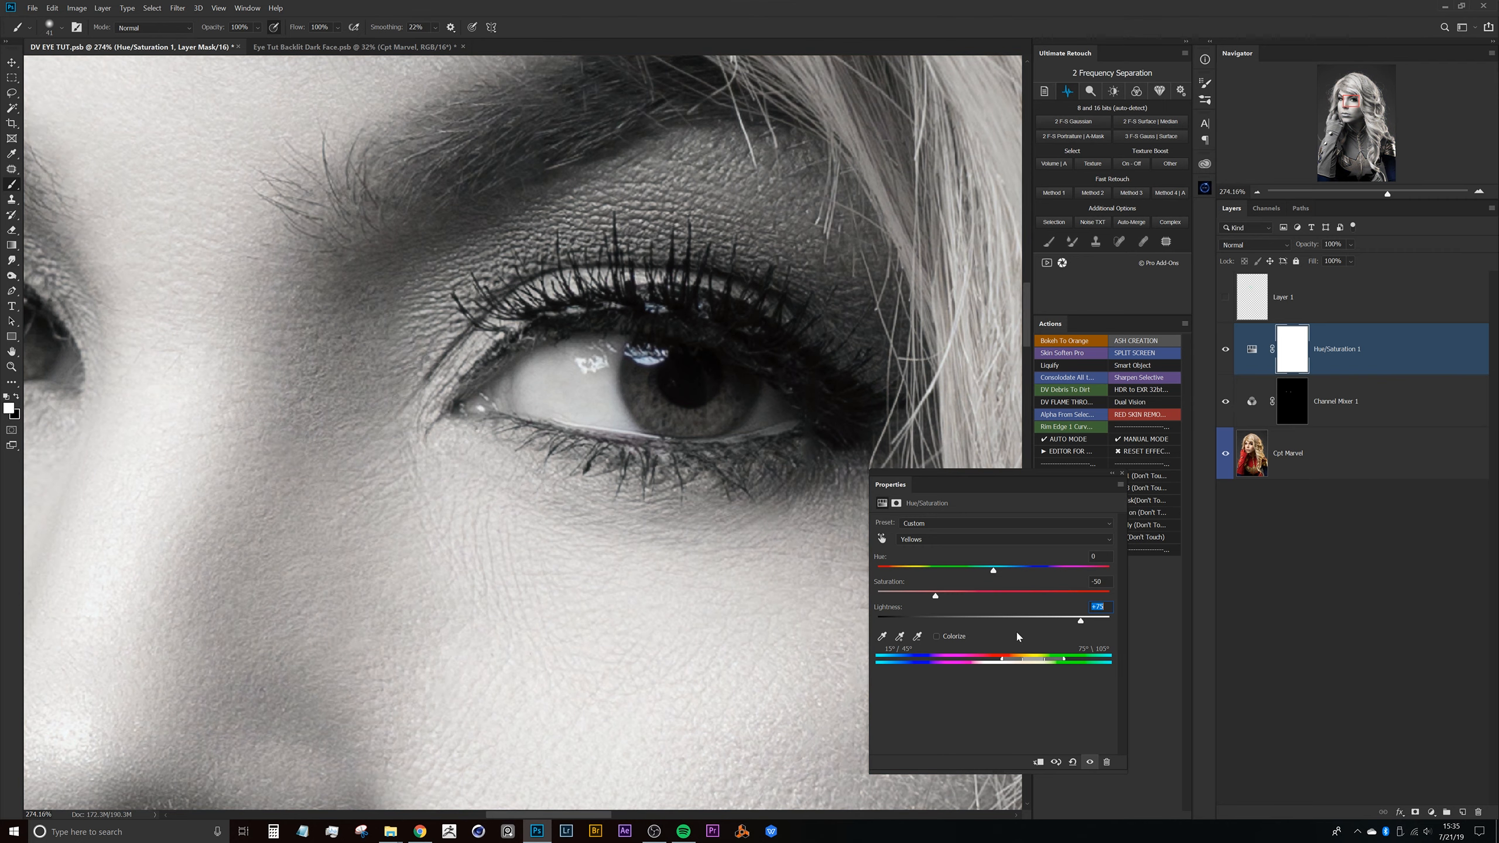
left_click_drag(598, 342, 507, 383)
left_click_drag(616, 411, 582, 255)
left_click_drag(544, 260, 660, 180)
left_click_drag(585, 282, 604, 455)
left_click_drag(610, 365, 674, 424)
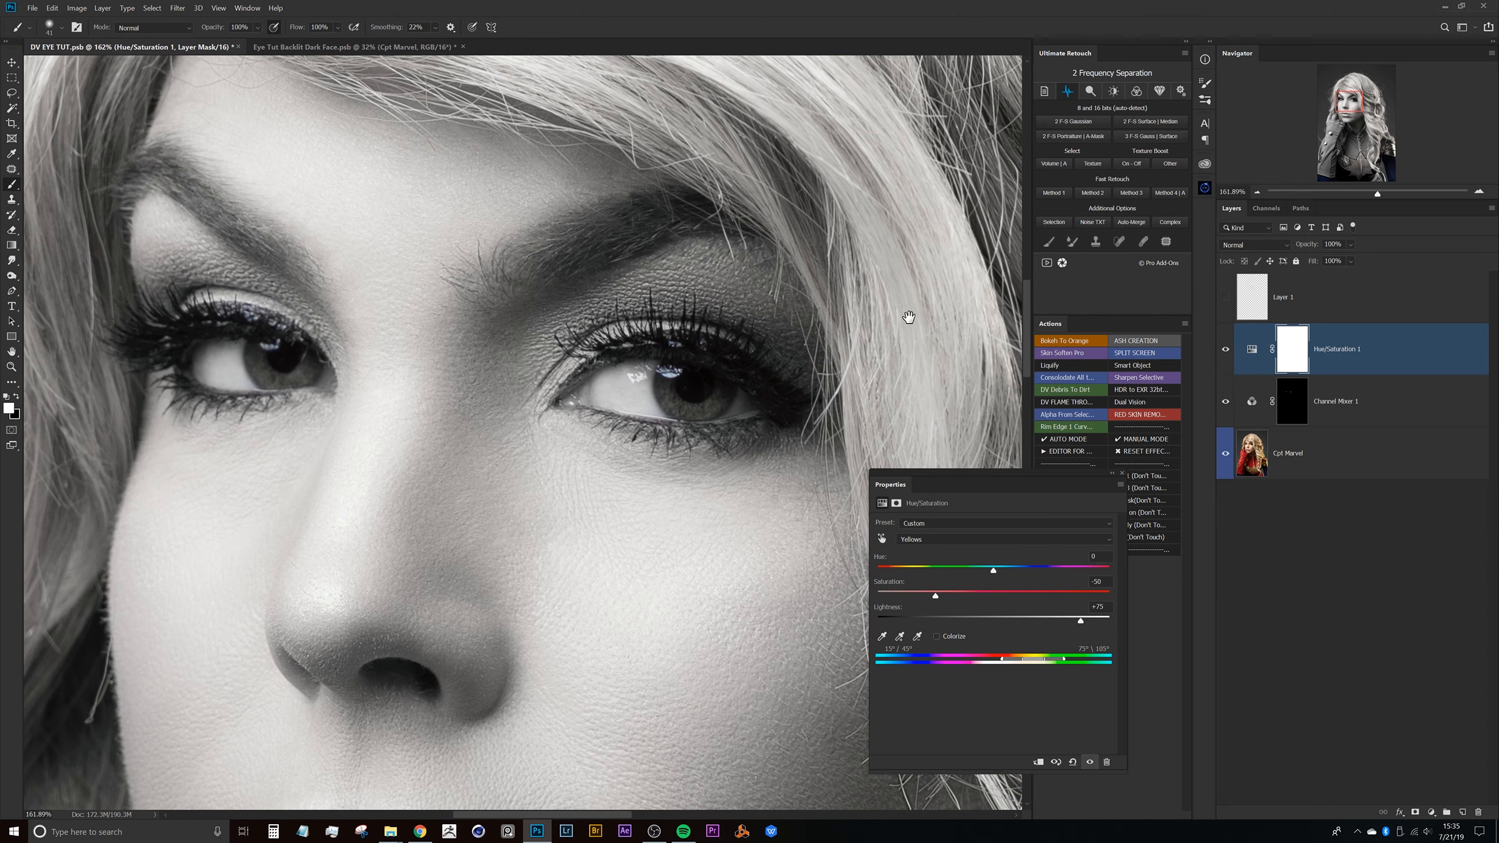
Invert the Hue/Saturation layer's mask to black and set the brush opacity to 30% for work on the eye white
left_click(1292, 366)
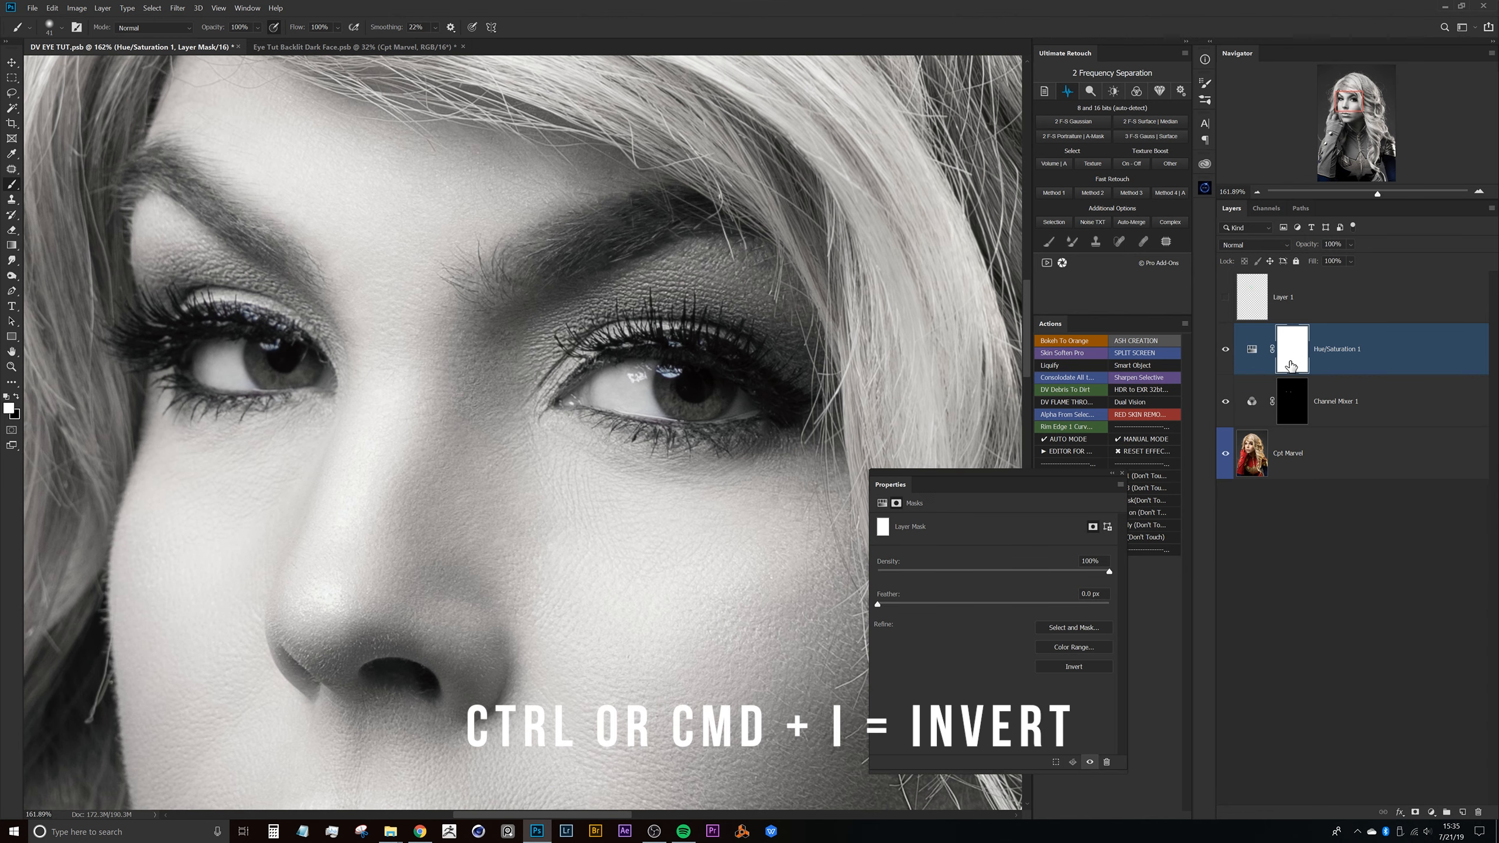
key("ctrl+i")
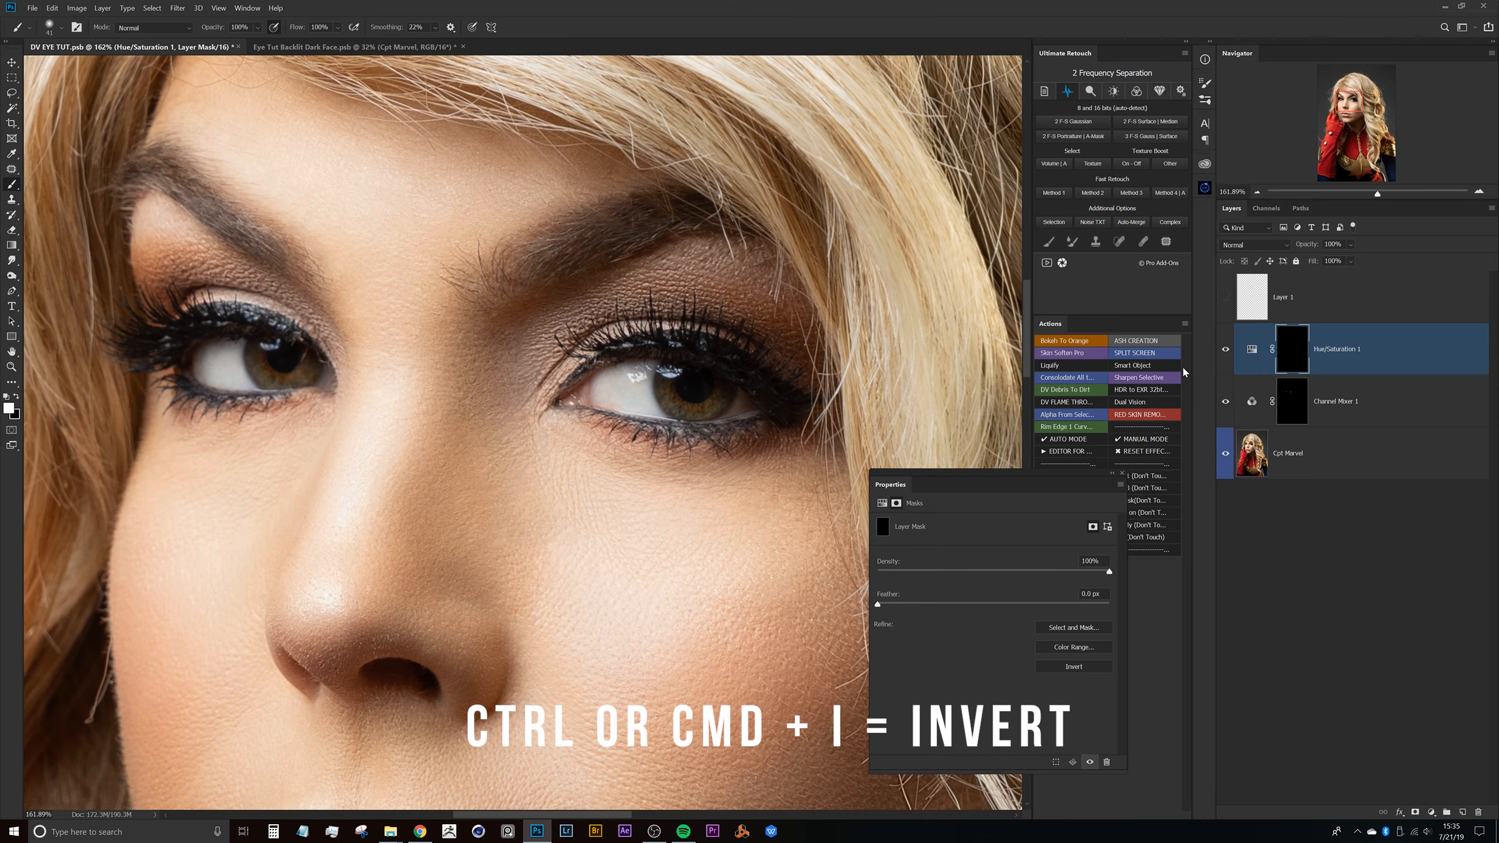
scroll(650, 366, "up", 5)
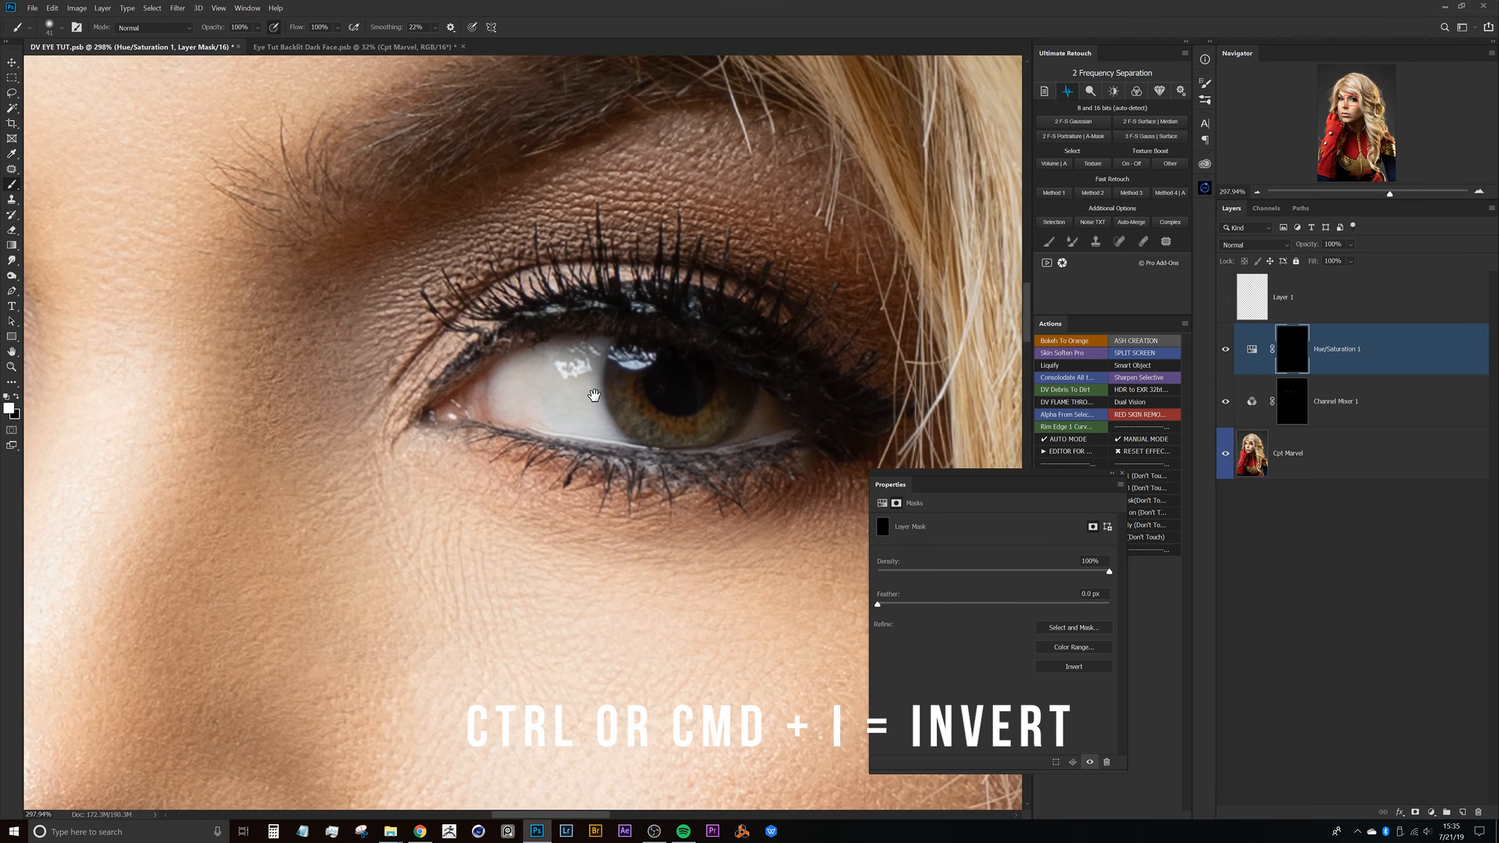
scroll(561, 390, "up", 1)
right_click(569, 387)
left_click(685, 30)
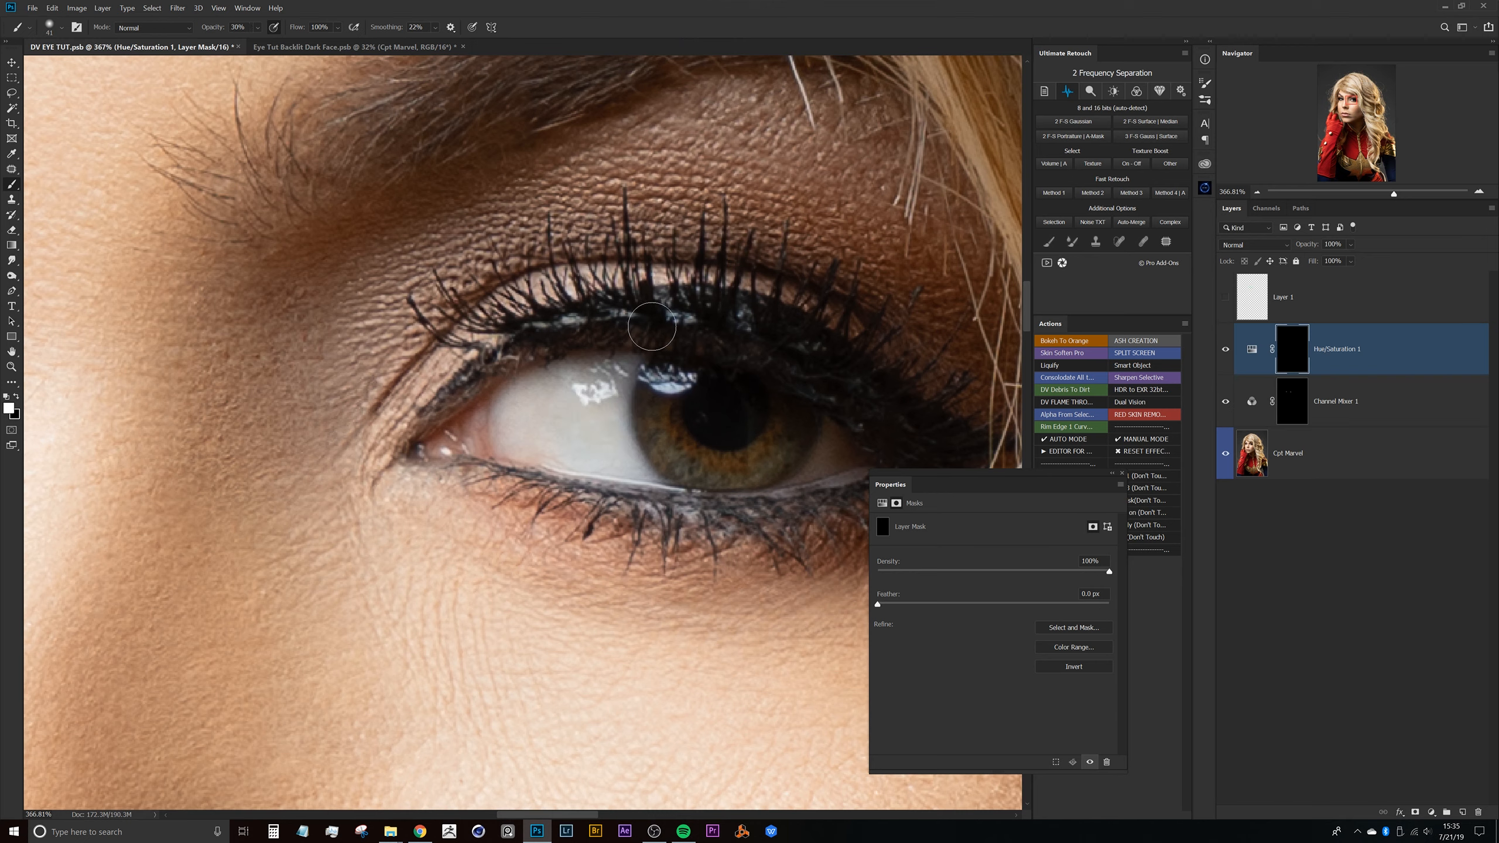
key("3")
scroll(582, 369, "up", 2)
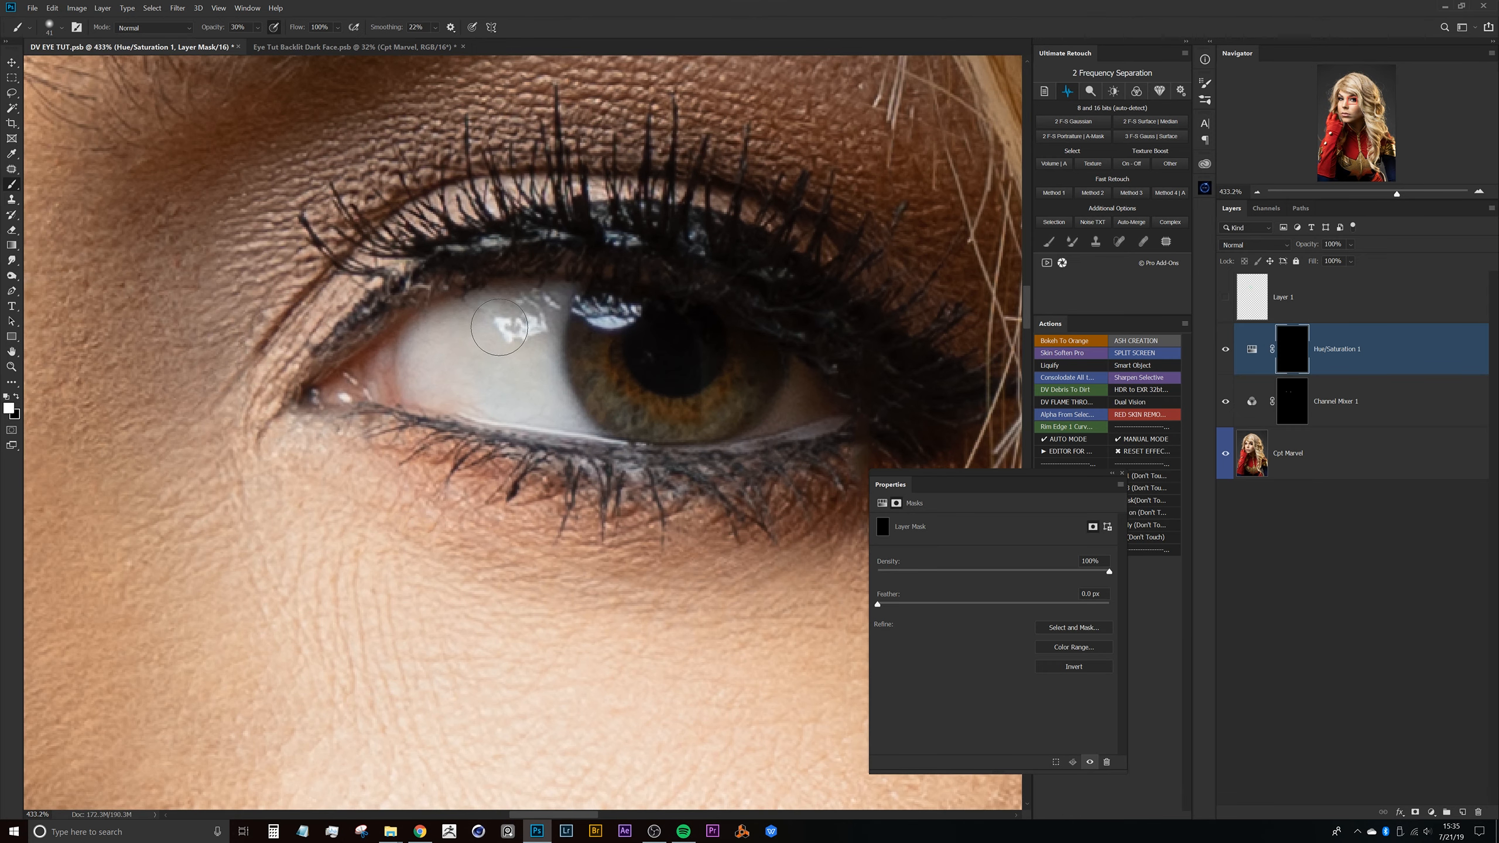
Paint white on the Hue/Saturation mask over the whites of both eyes at 30% brush opacity
left_click_drag(484, 337, 484, 335)
mouse_move(91, 360)
left_mouse_down()
mouse_move(572, 415)
mouse_move(959, 419)
left_mouse_up()
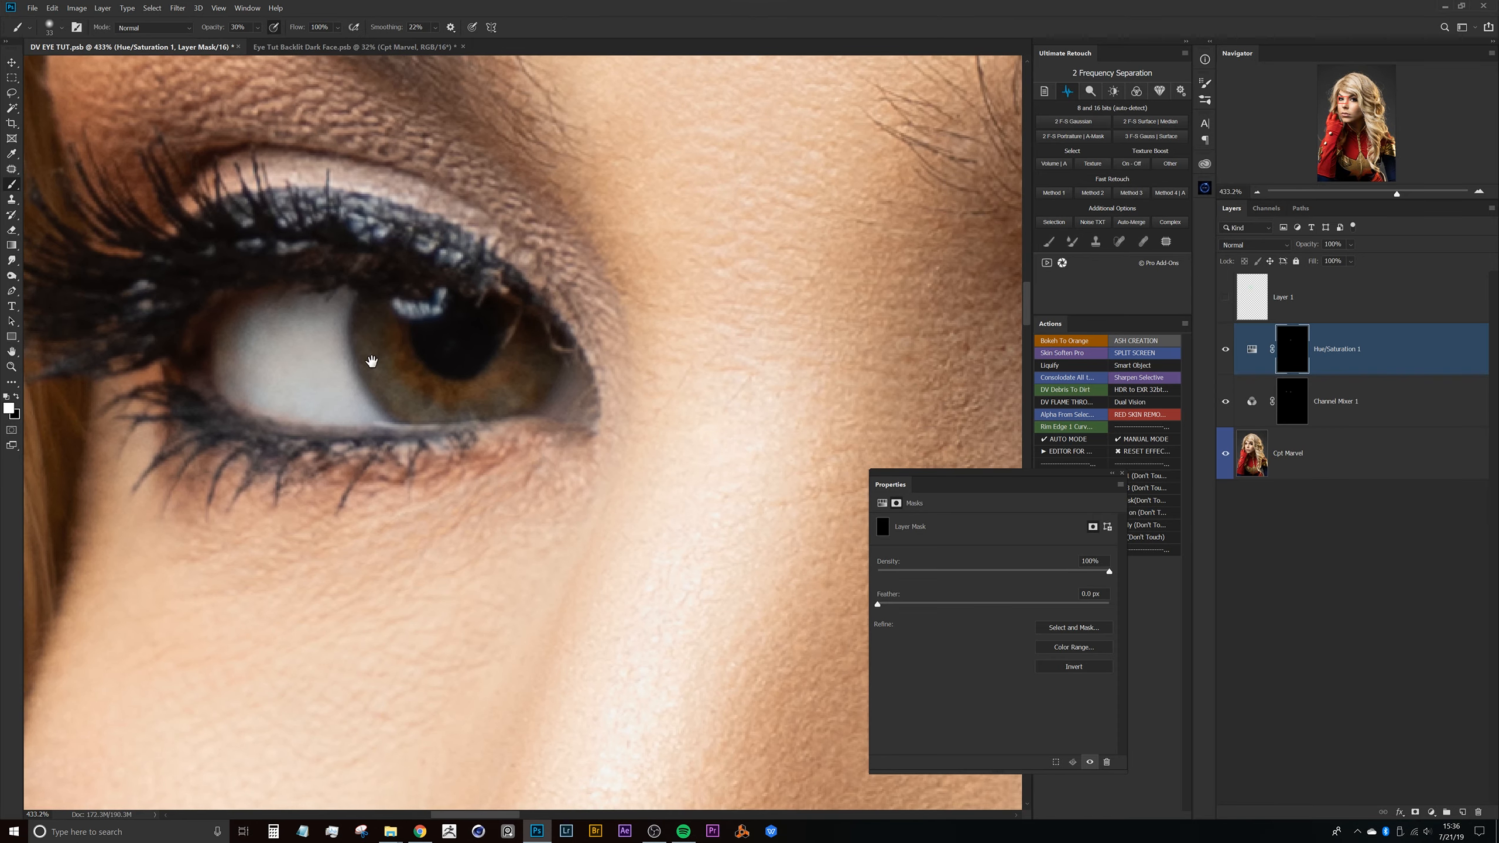
mouse_move(314, 345)
left_mouse_down()
mouse_move(268, 391)
mouse_move(222, 358)
mouse_move(361, 397)
left_mouse_up()
scroll(466, 348, "down", 6)
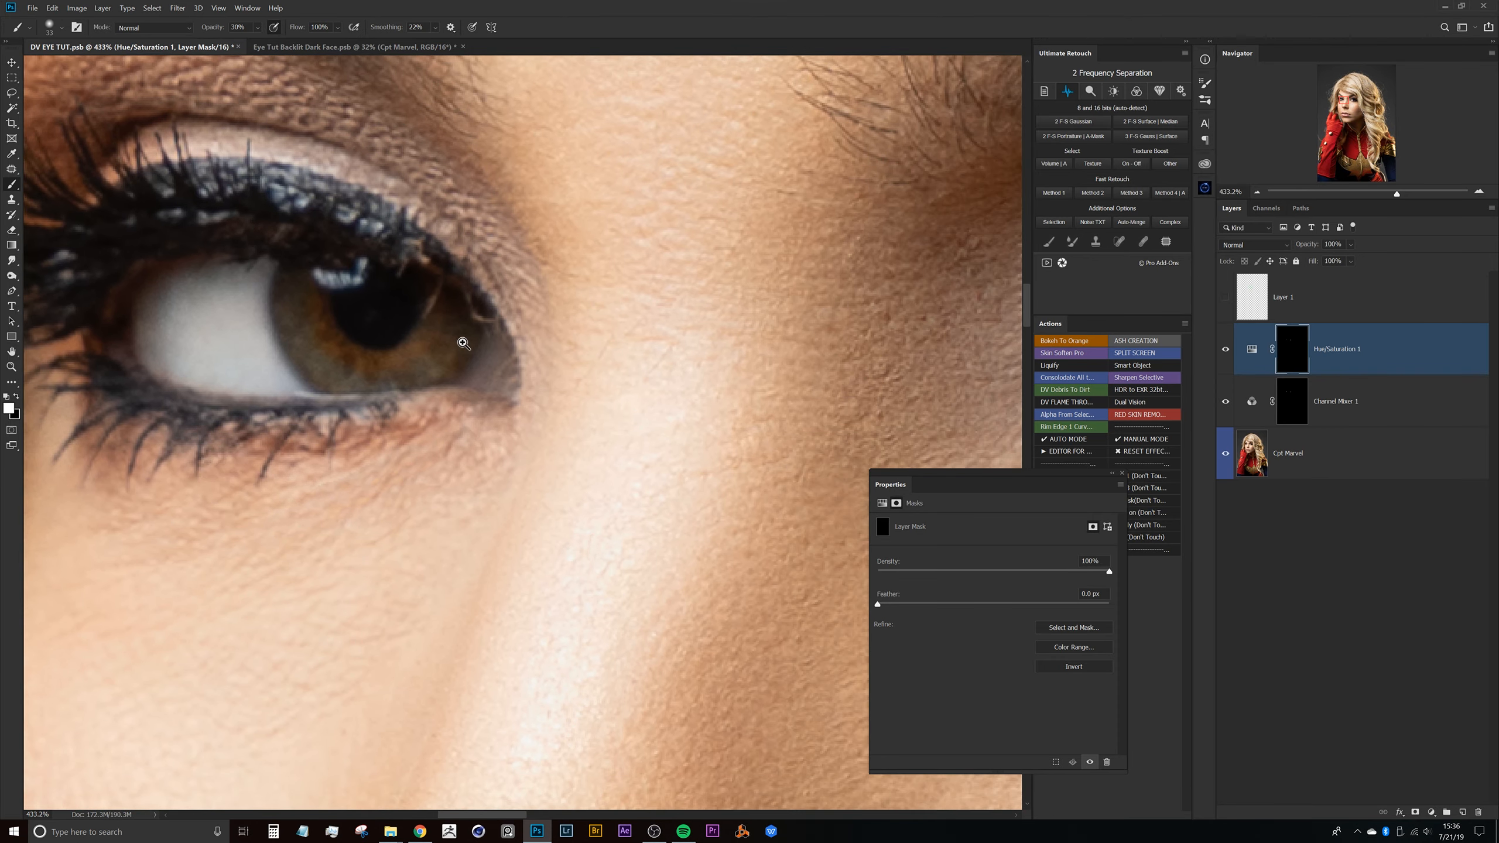
scroll(482, 357, "up", 8)
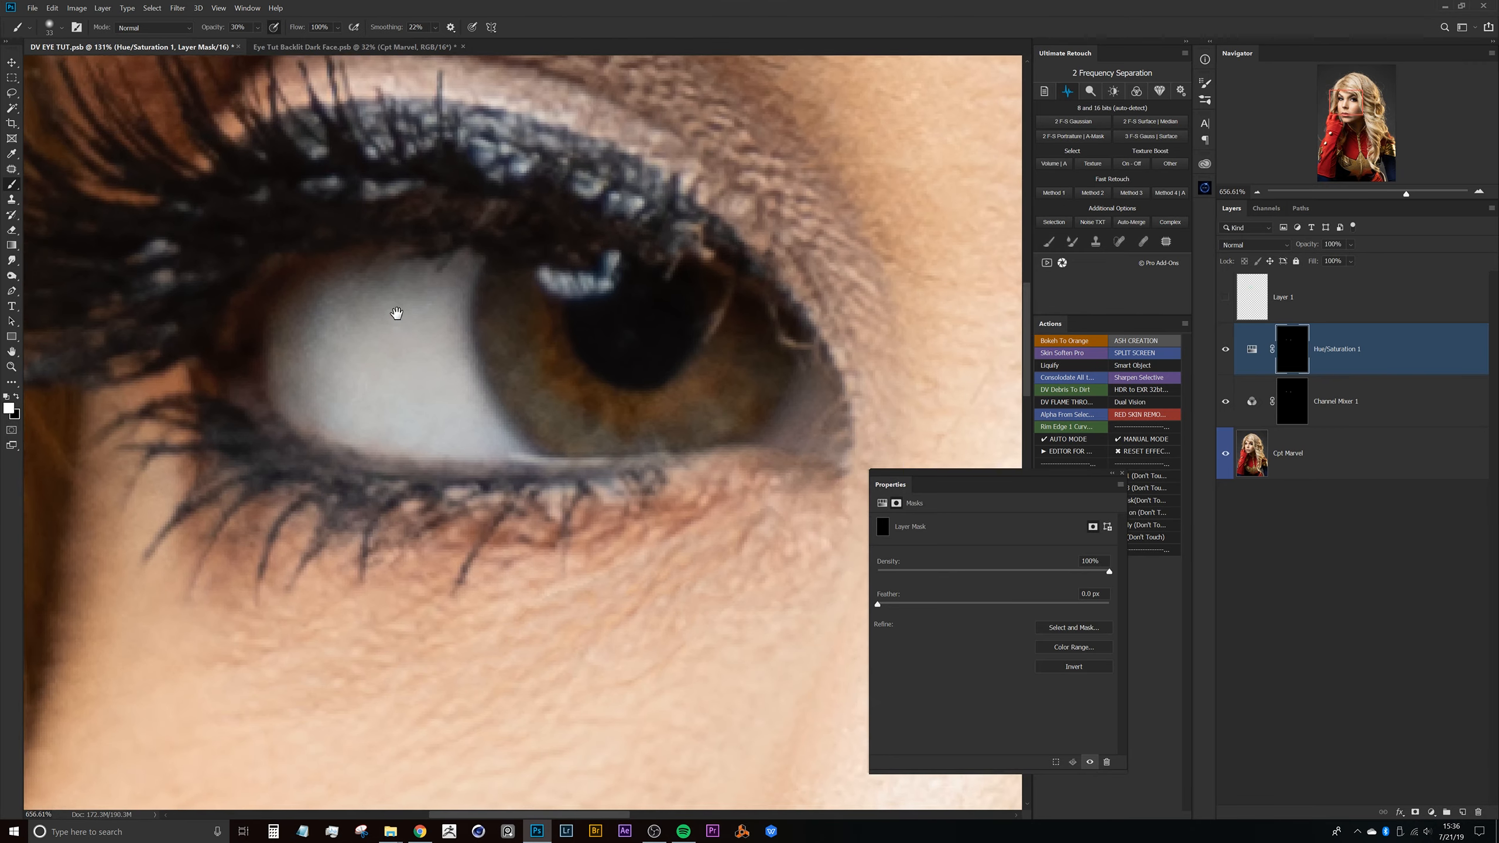
scroll(404, 373, "down", 2)
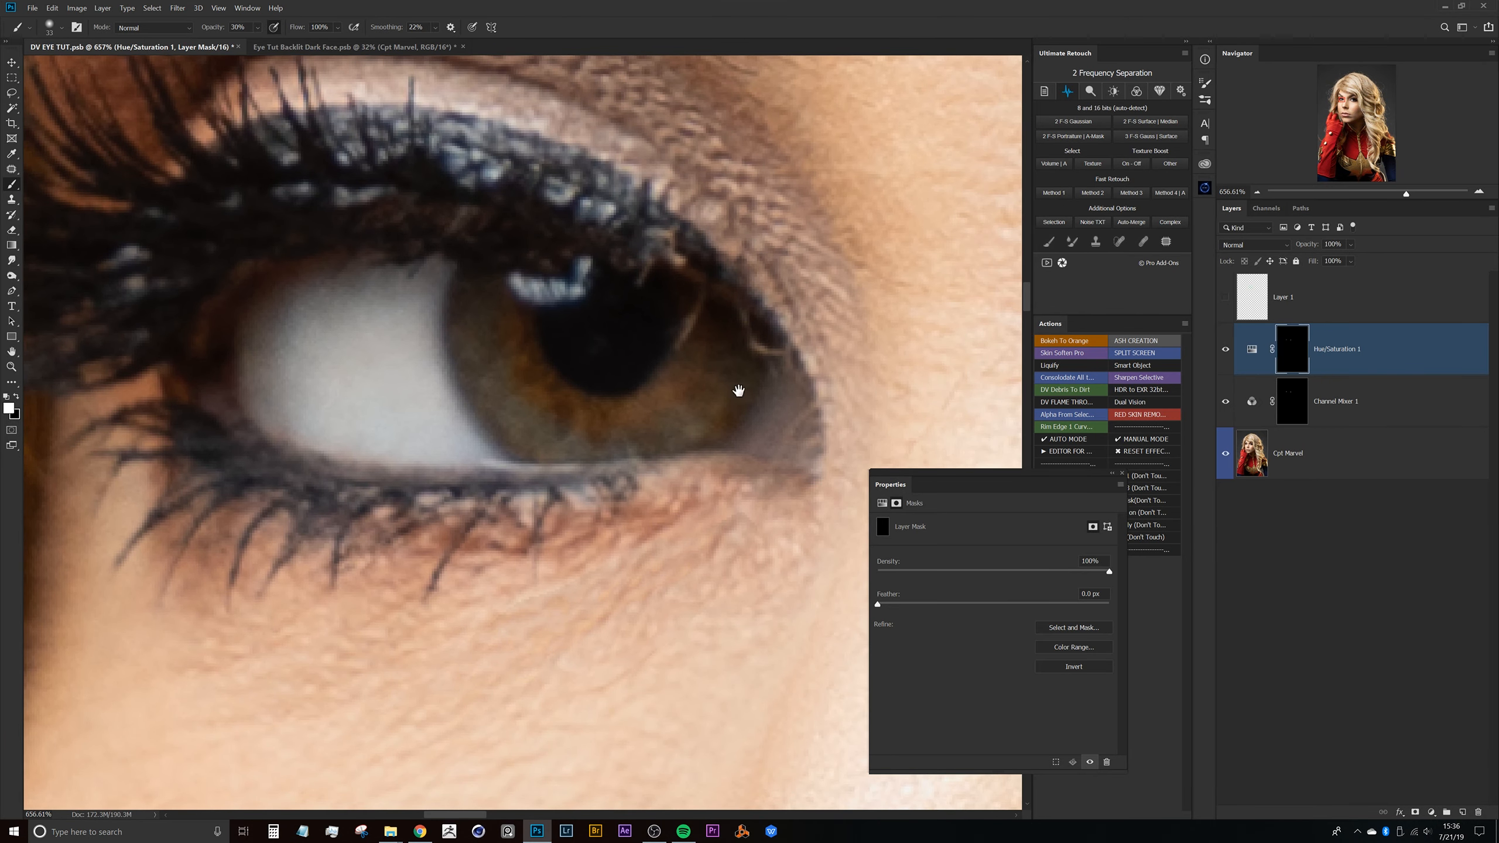
scroll(354, 379, "down", 2)
left_click_drag(362, 365, 336, 369)
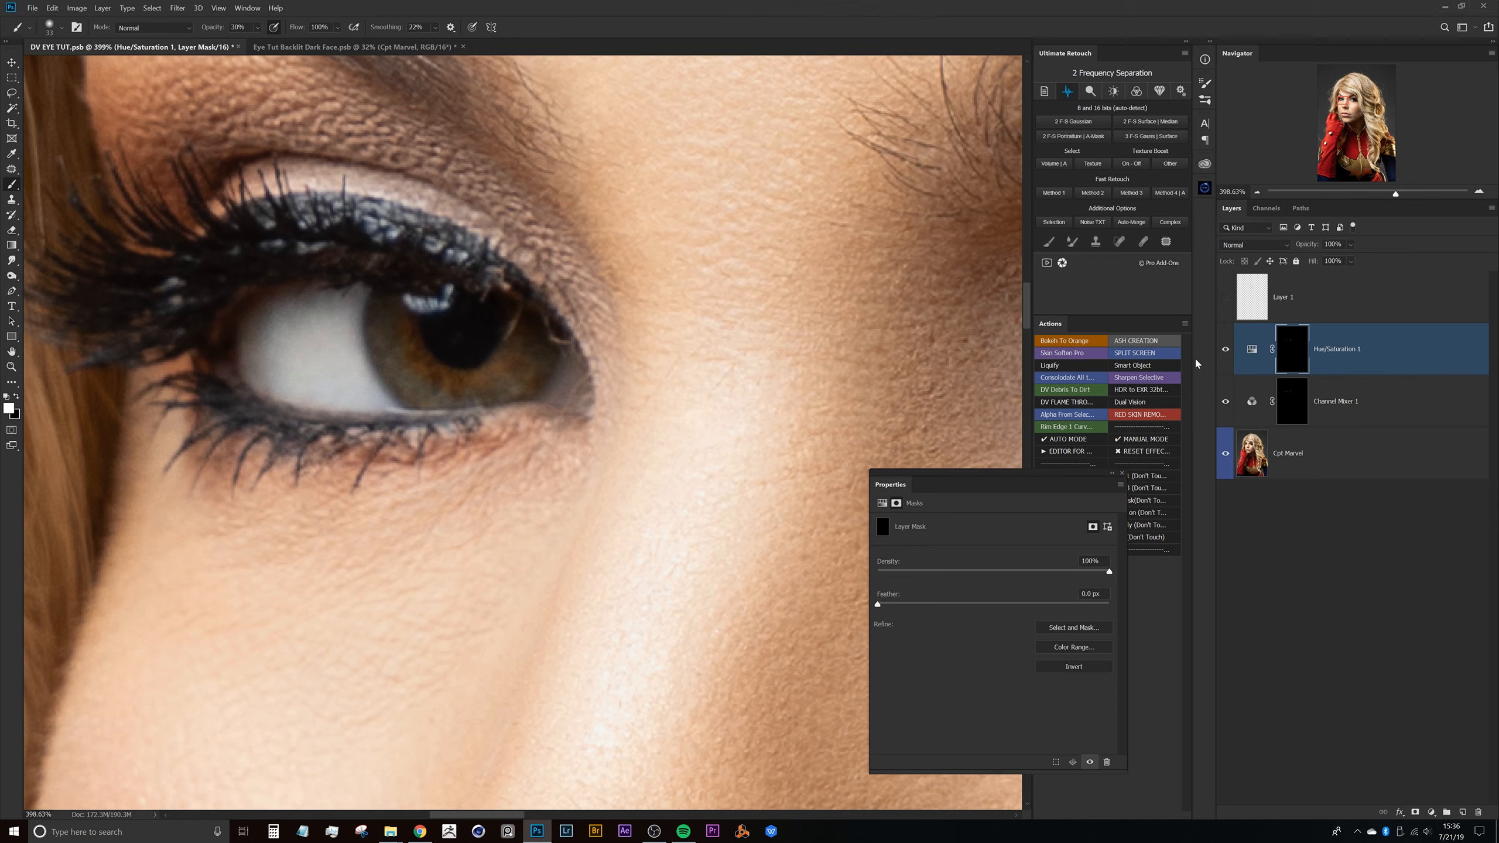
In the Hue/Saturation adjustment, set the Cyans saturation to -20 and close its properties
left_click(1251, 354)
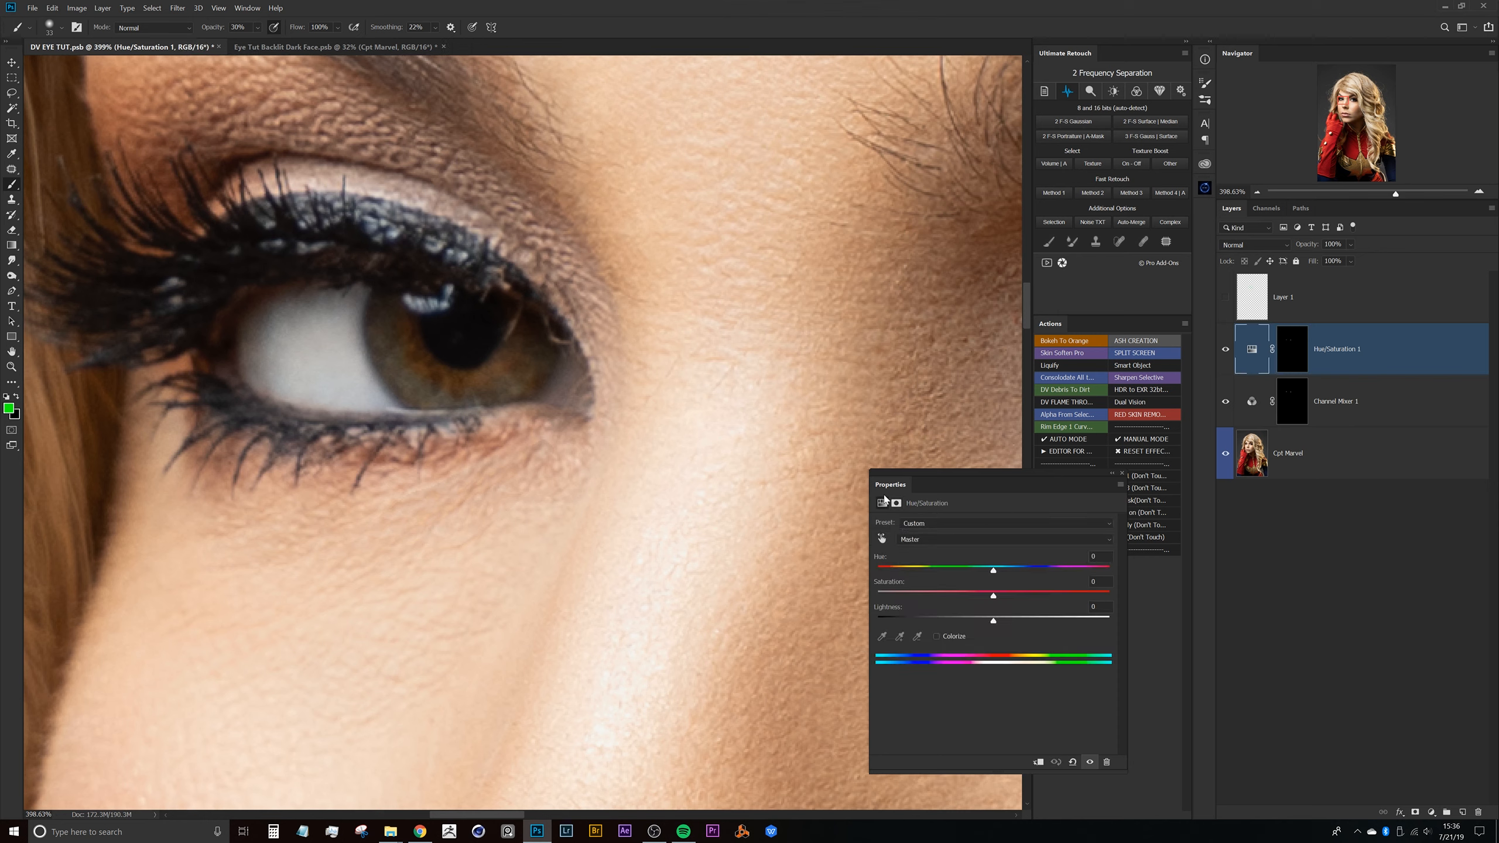
left_click(923, 542)
left_click(930, 595)
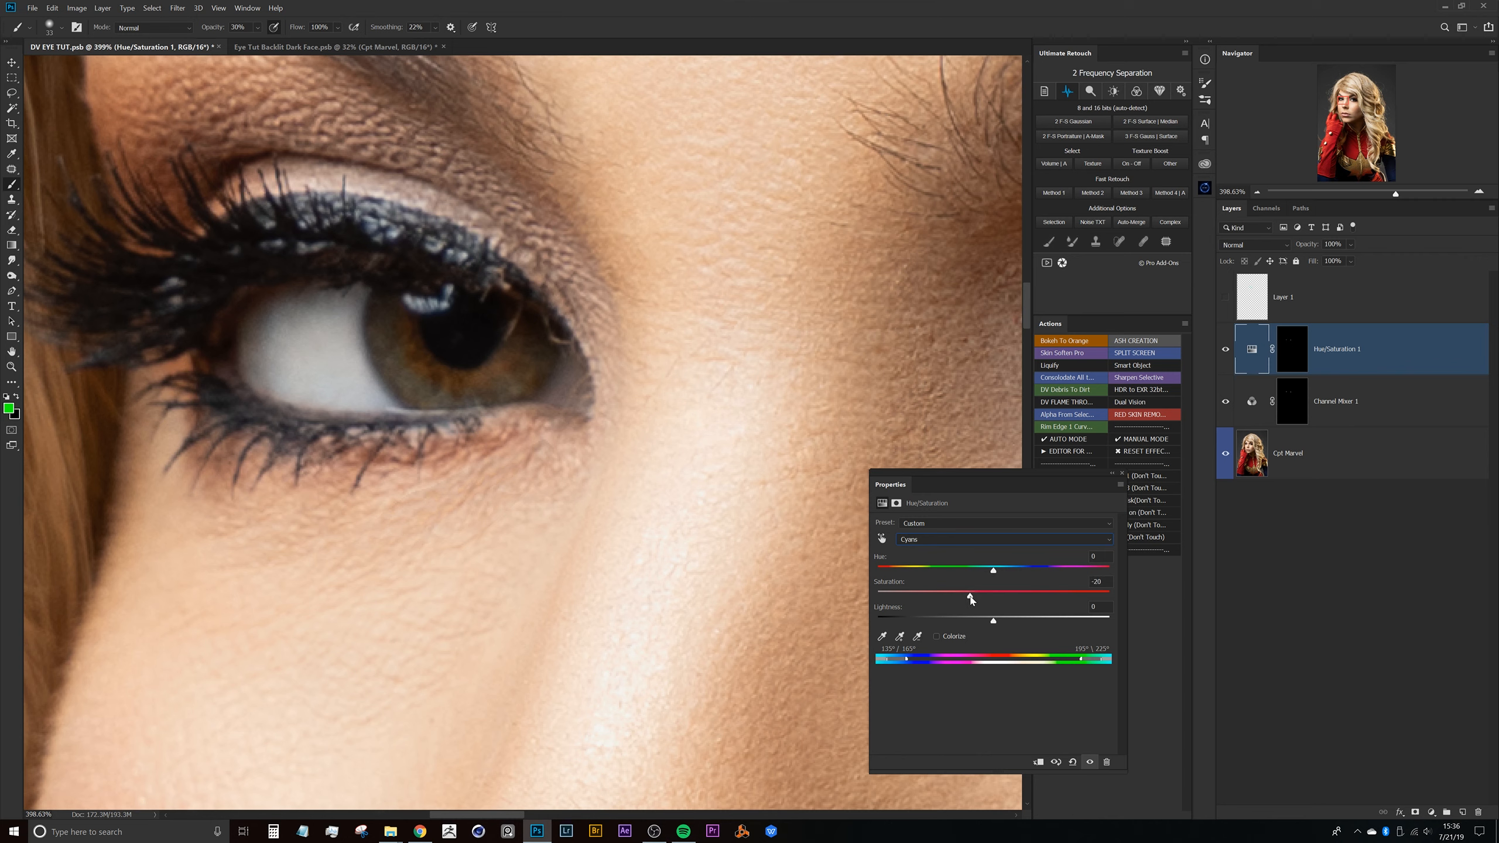
left_click(1122, 474)
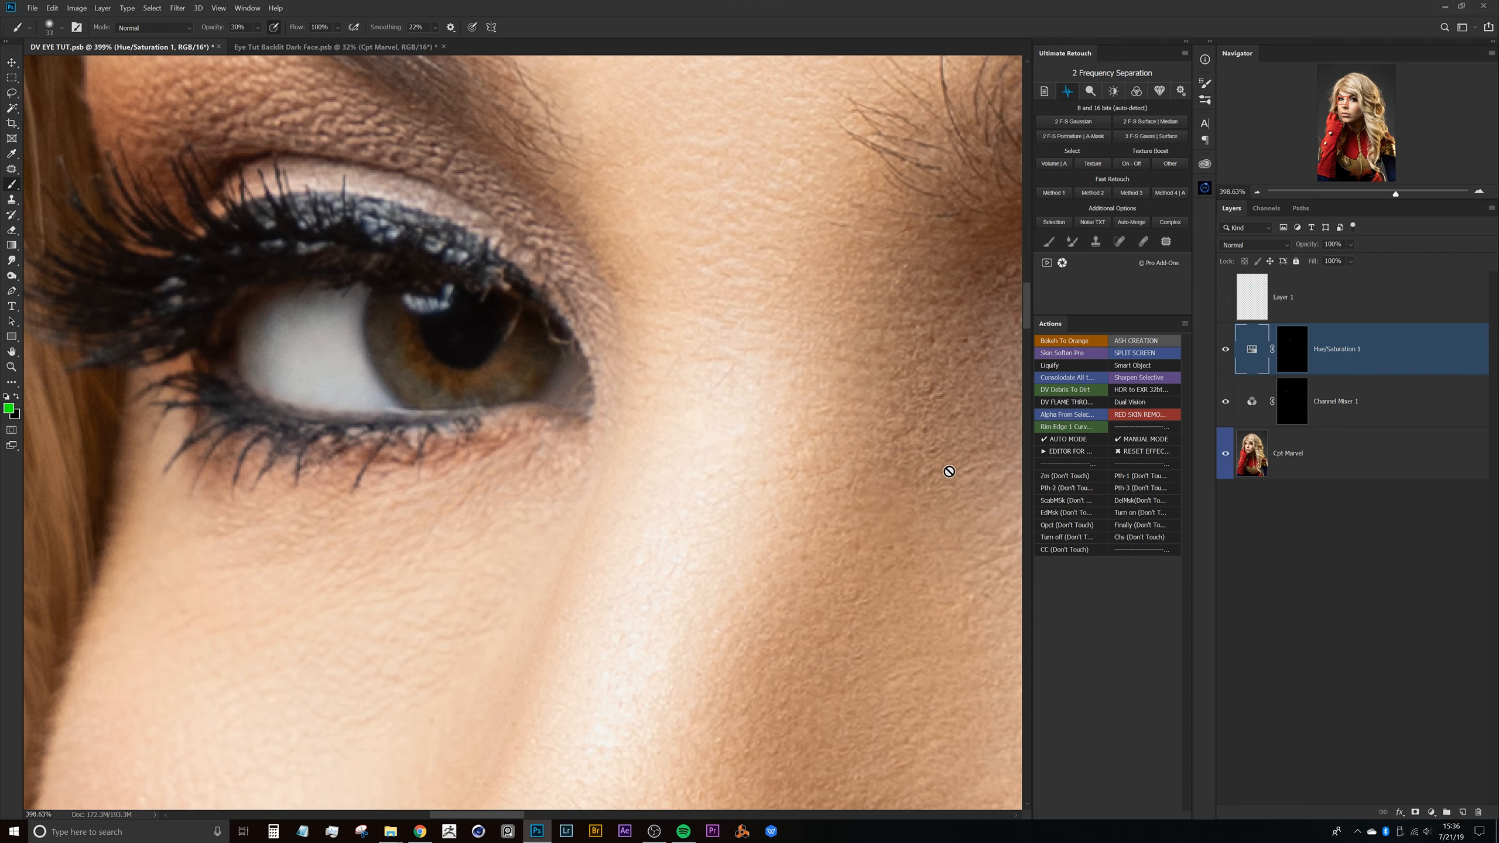
Compare both eyes with and without the Hue/Saturation layer
left_click_drag(746, 434, 731, 453)
left_click(1227, 355)
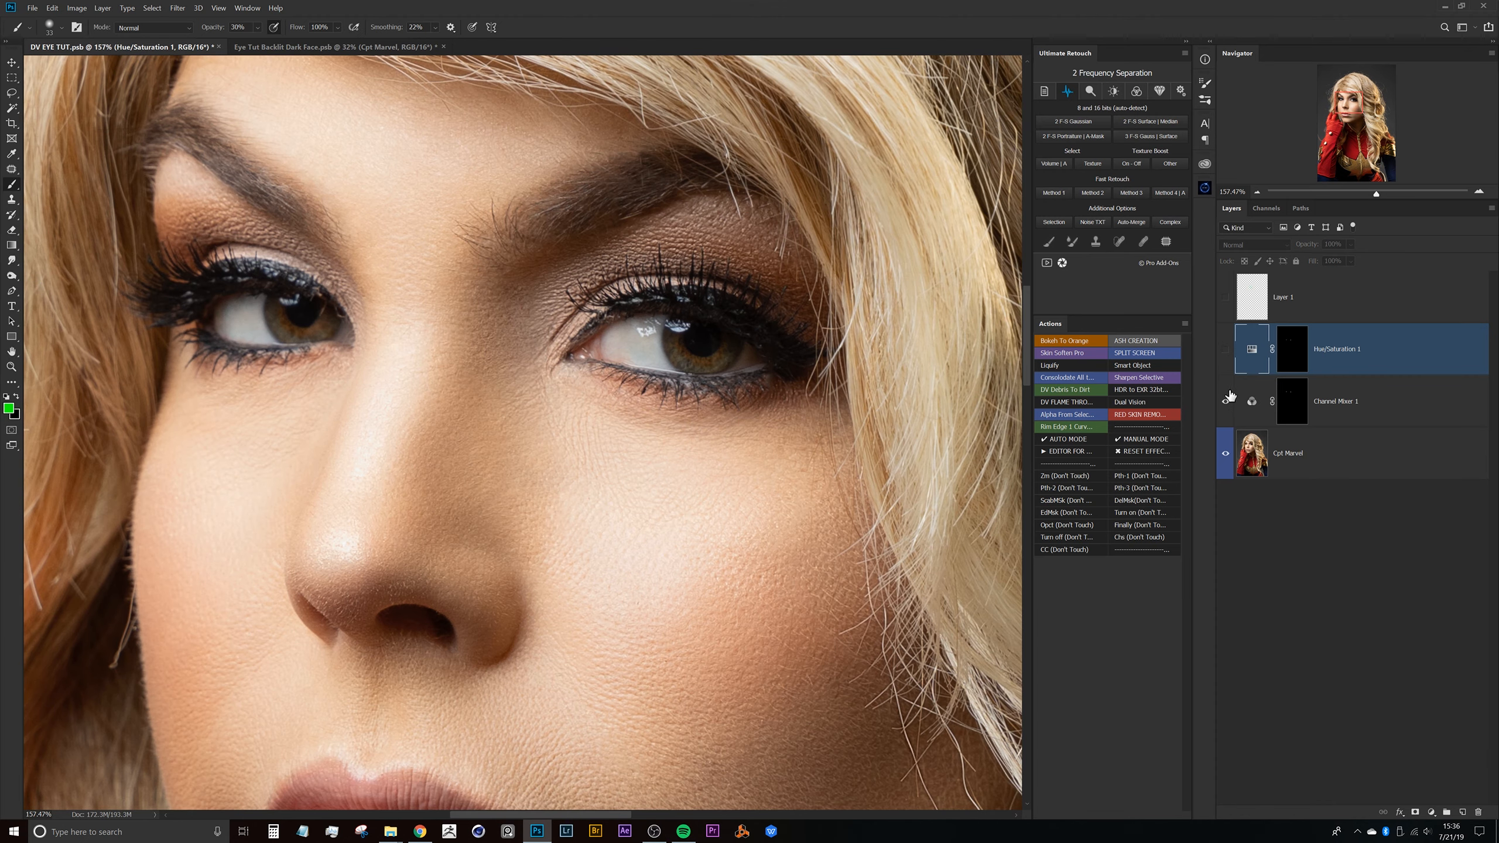
left_click(1231, 370)
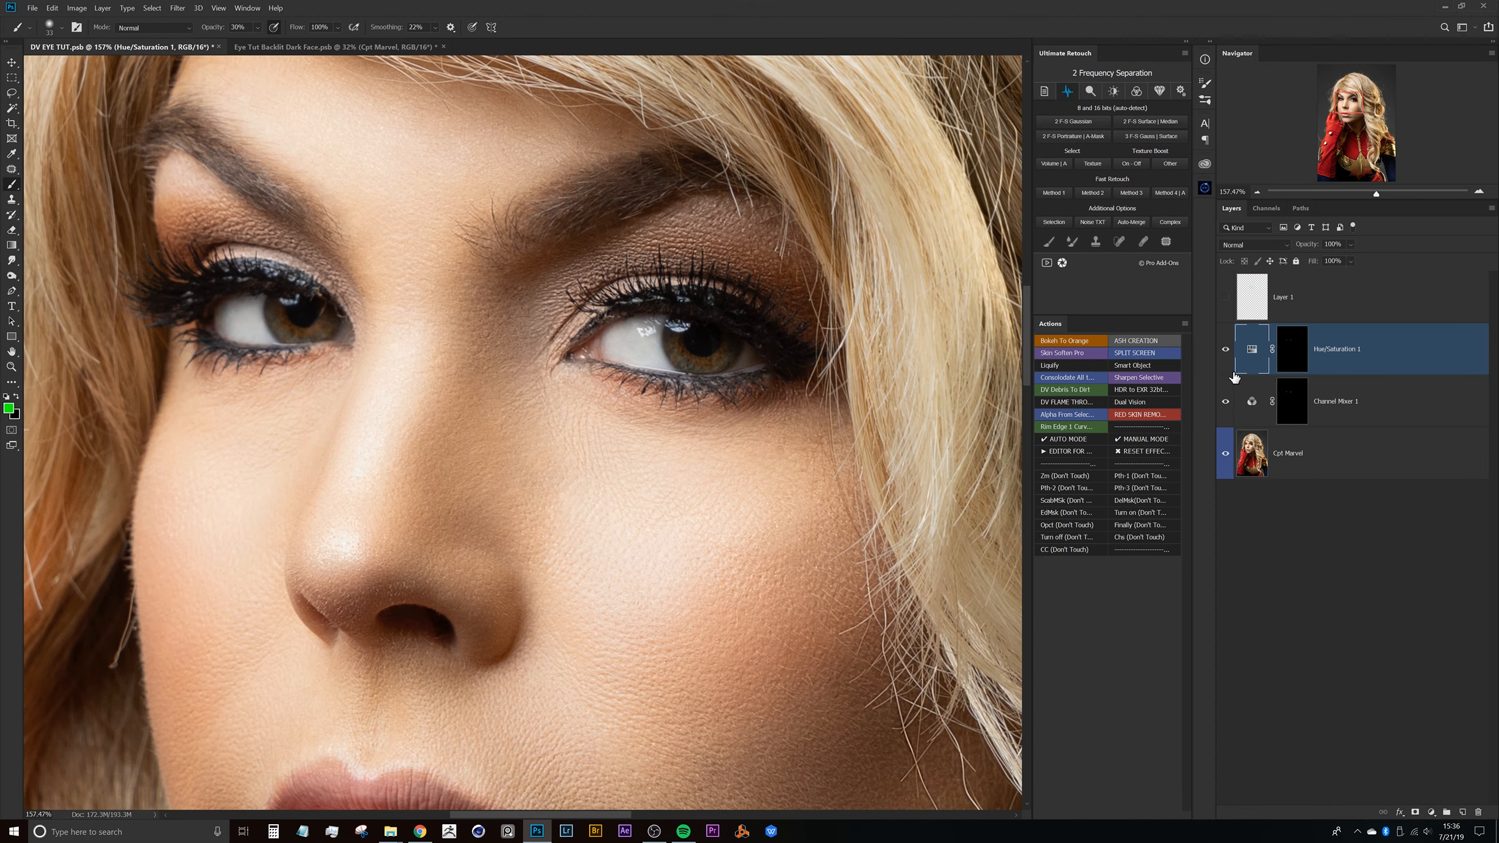
left_click(1230, 365)
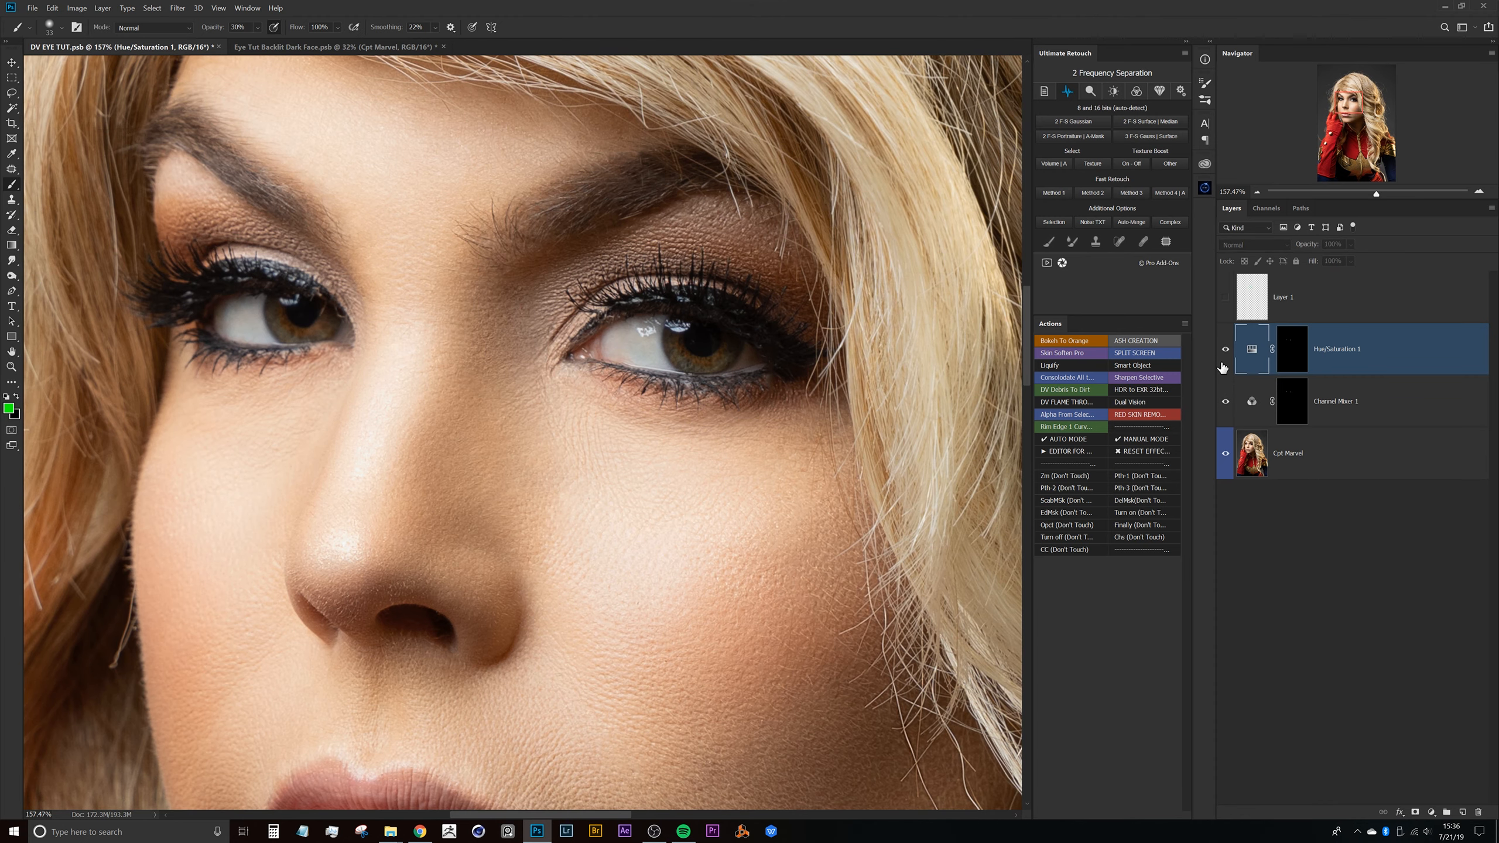
left_click(1221, 367)
left_click(1221, 365)
left_click(1225, 365)
Compare the whole face with and without both the Hue/Saturation and Channel Mixer layers
left_click_drag(1221, 406, 1224, 356)
scroll(698, 364, "down", 6)
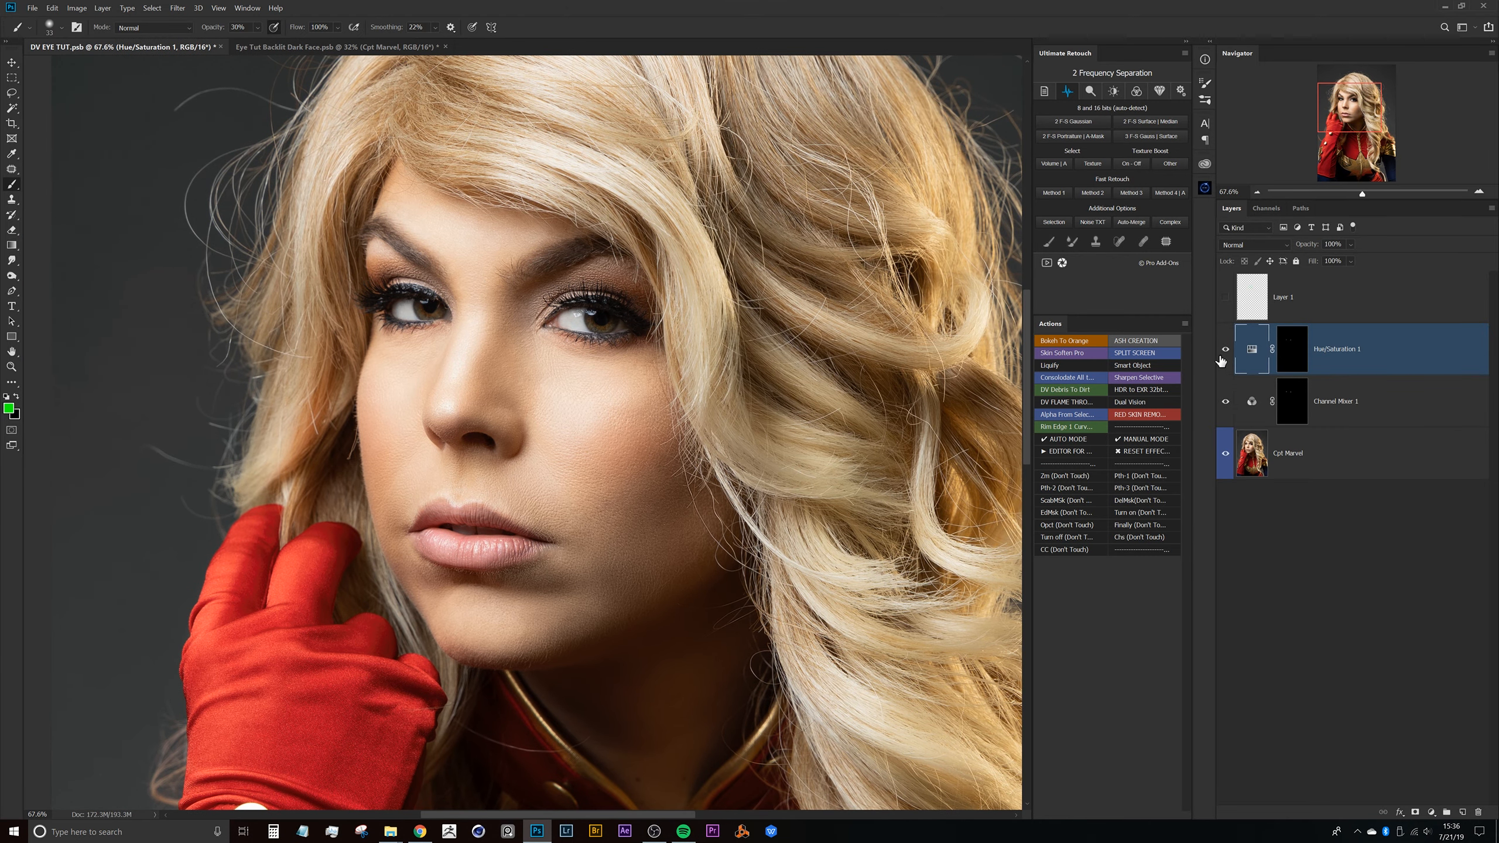
left_click_drag(1220, 360, 1227, 404)
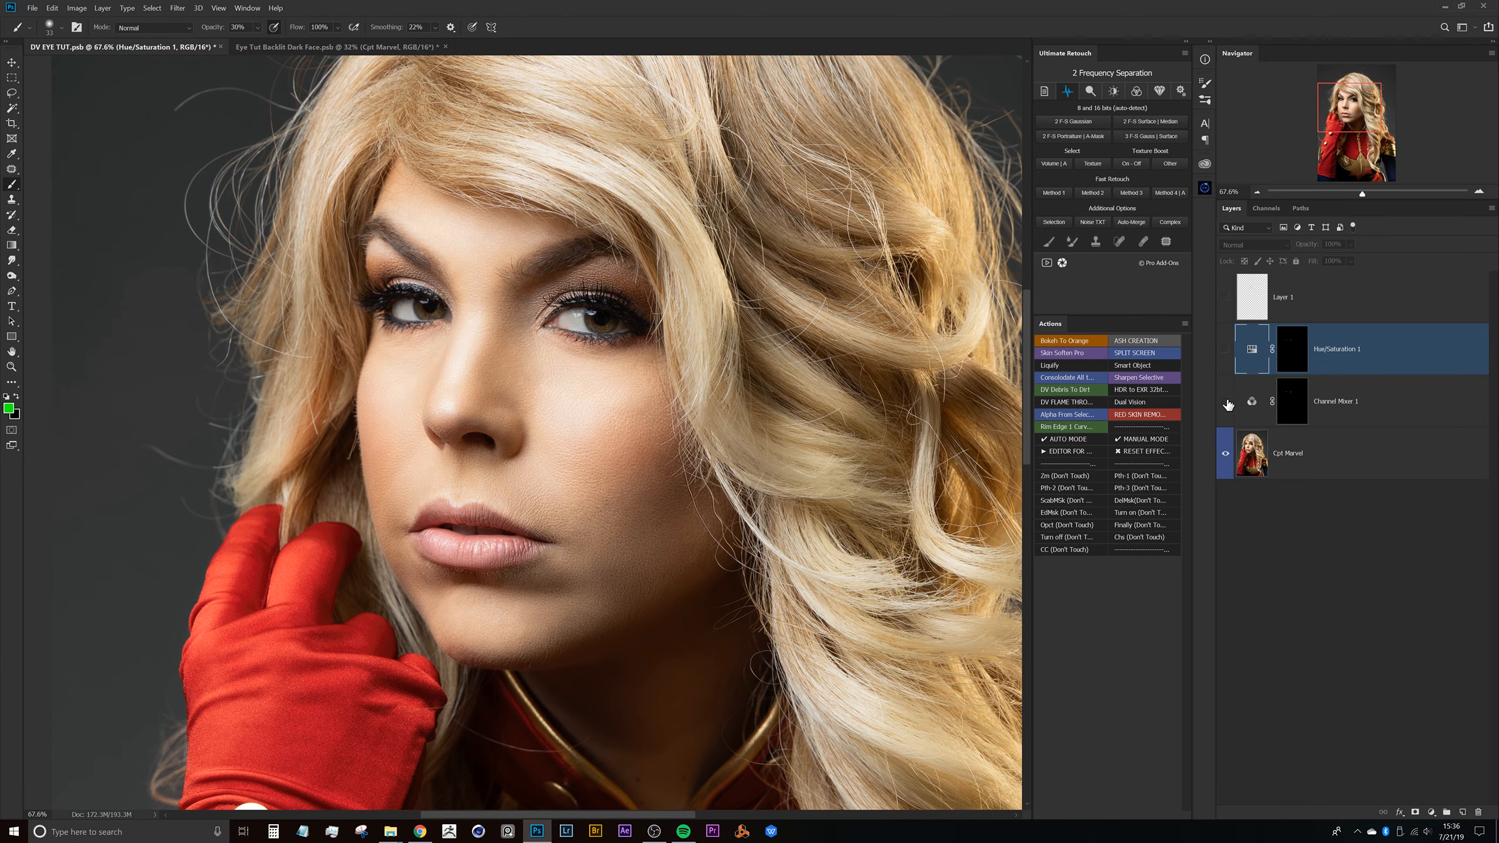
left_click_drag(1225, 353, 1227, 404)
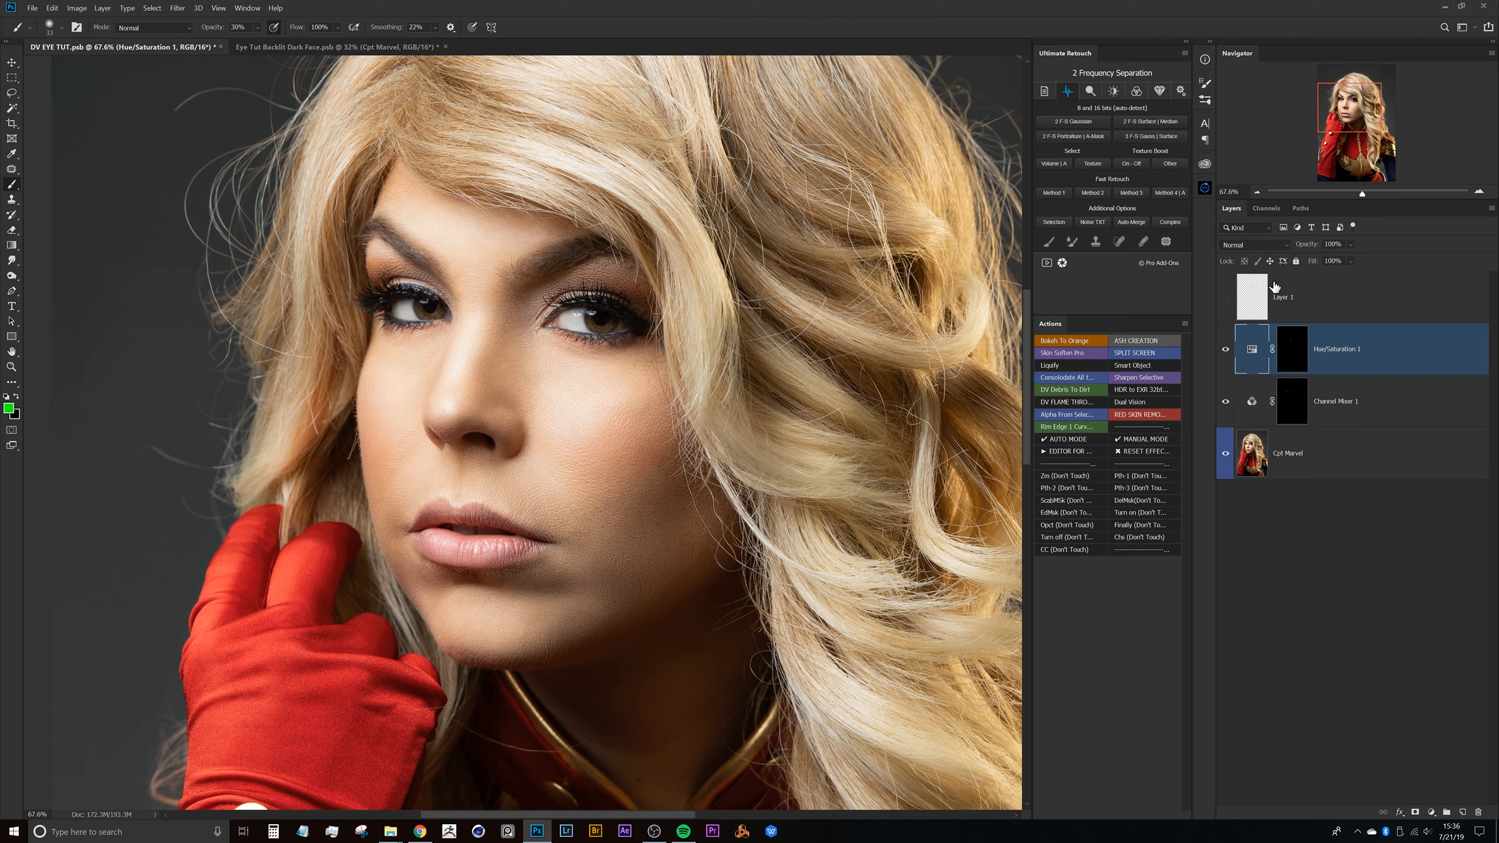
Fine-tune the opacities of the Hue/Saturation and Channel Mixer layers
mouse_move(1309, 252)
left_mouse_down()
mouse_move(1285, 252)
mouse_move(1304, 251)
left_mouse_up()
left_click(1338, 398)
left_click_drag(1309, 250, 1311, 249)
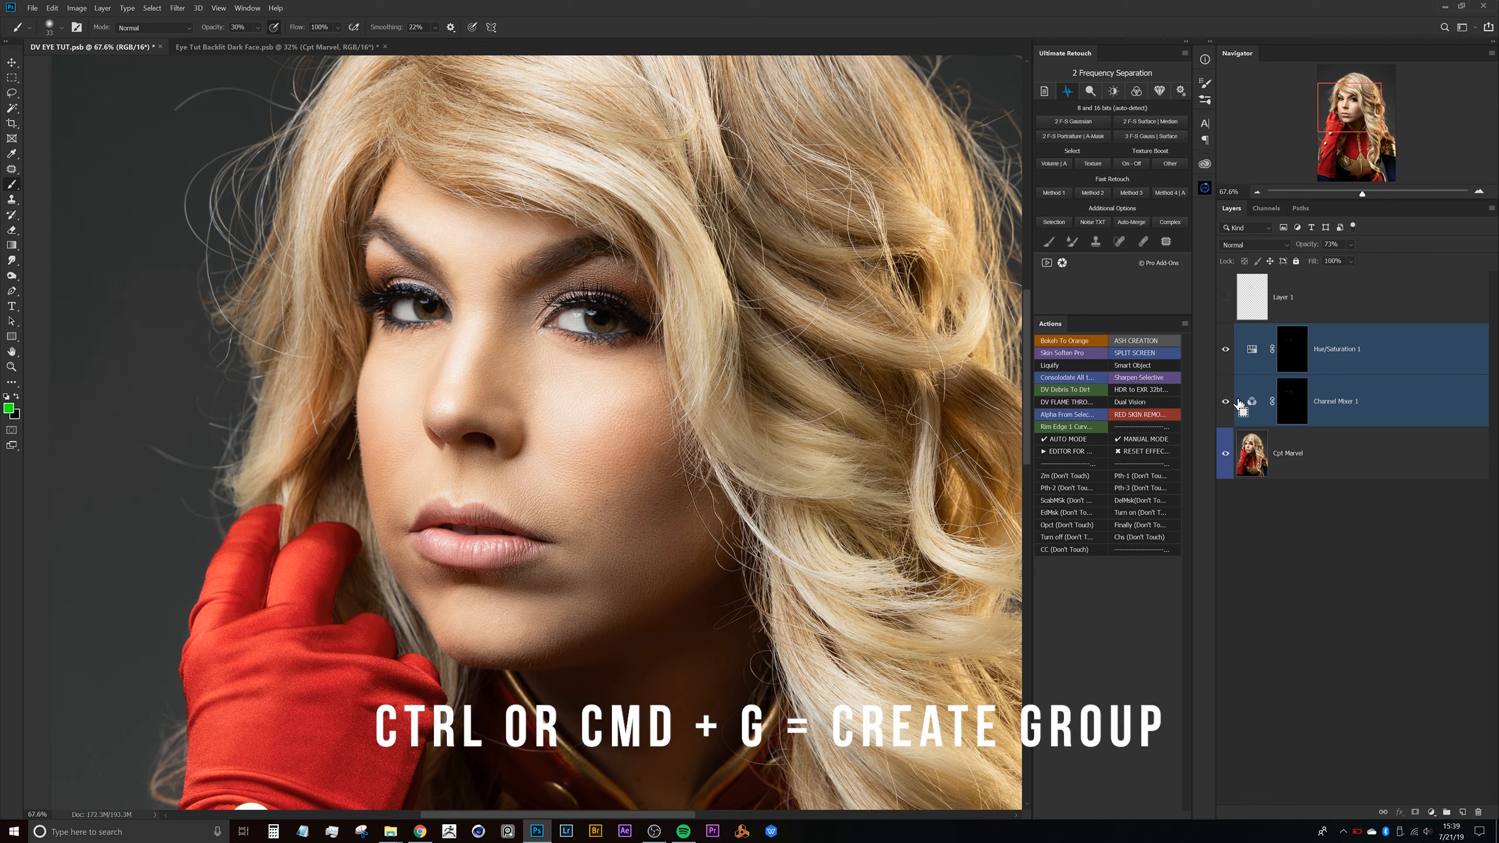
Group the Hue/Saturation and Channel Mixer layers and name the group Sclera
key("ctrl+g")
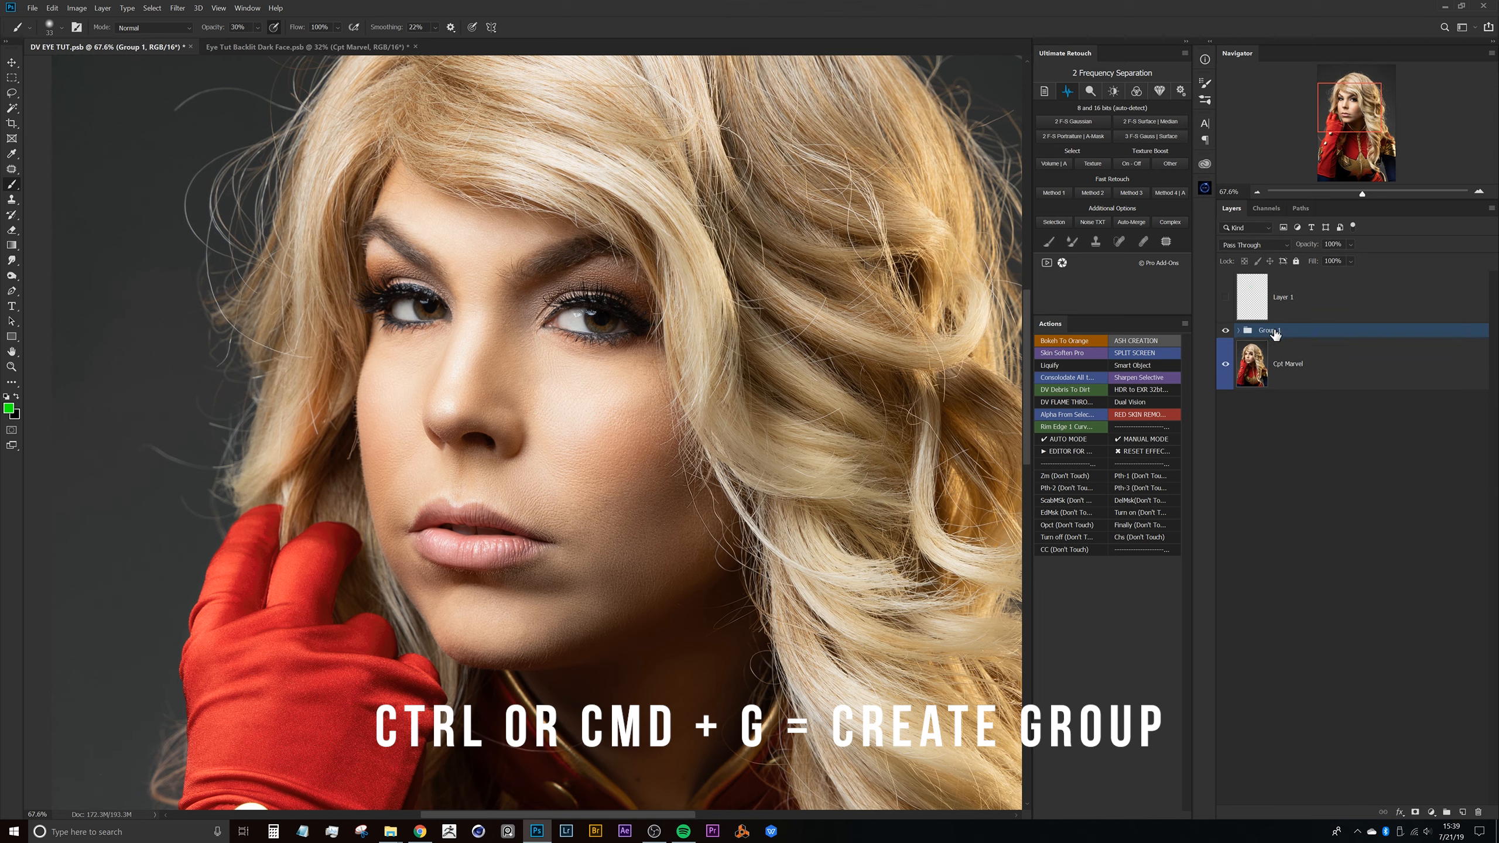
double_click(1275, 330)
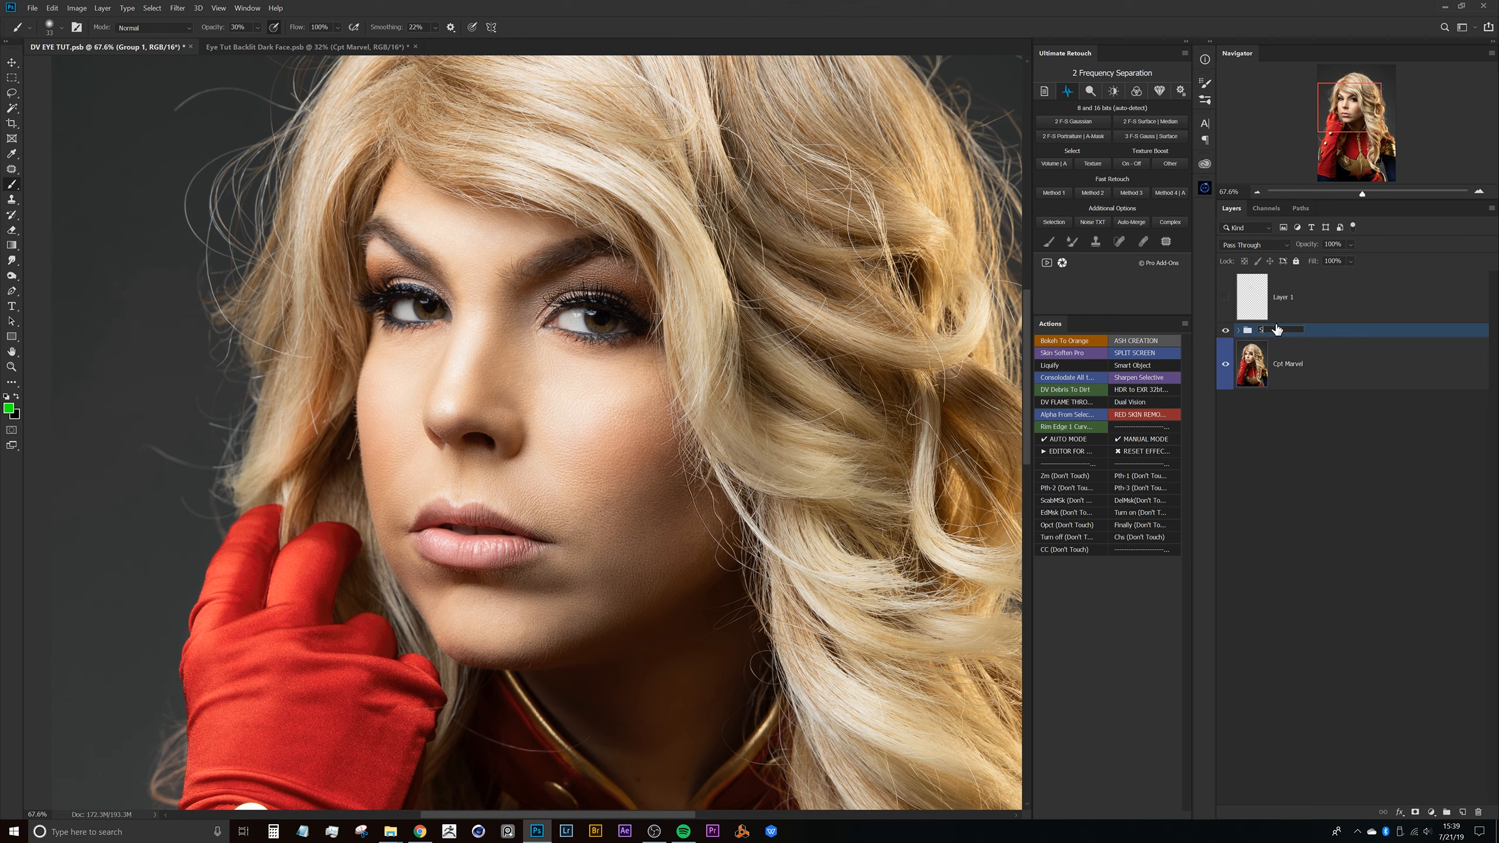
type("Sclera")
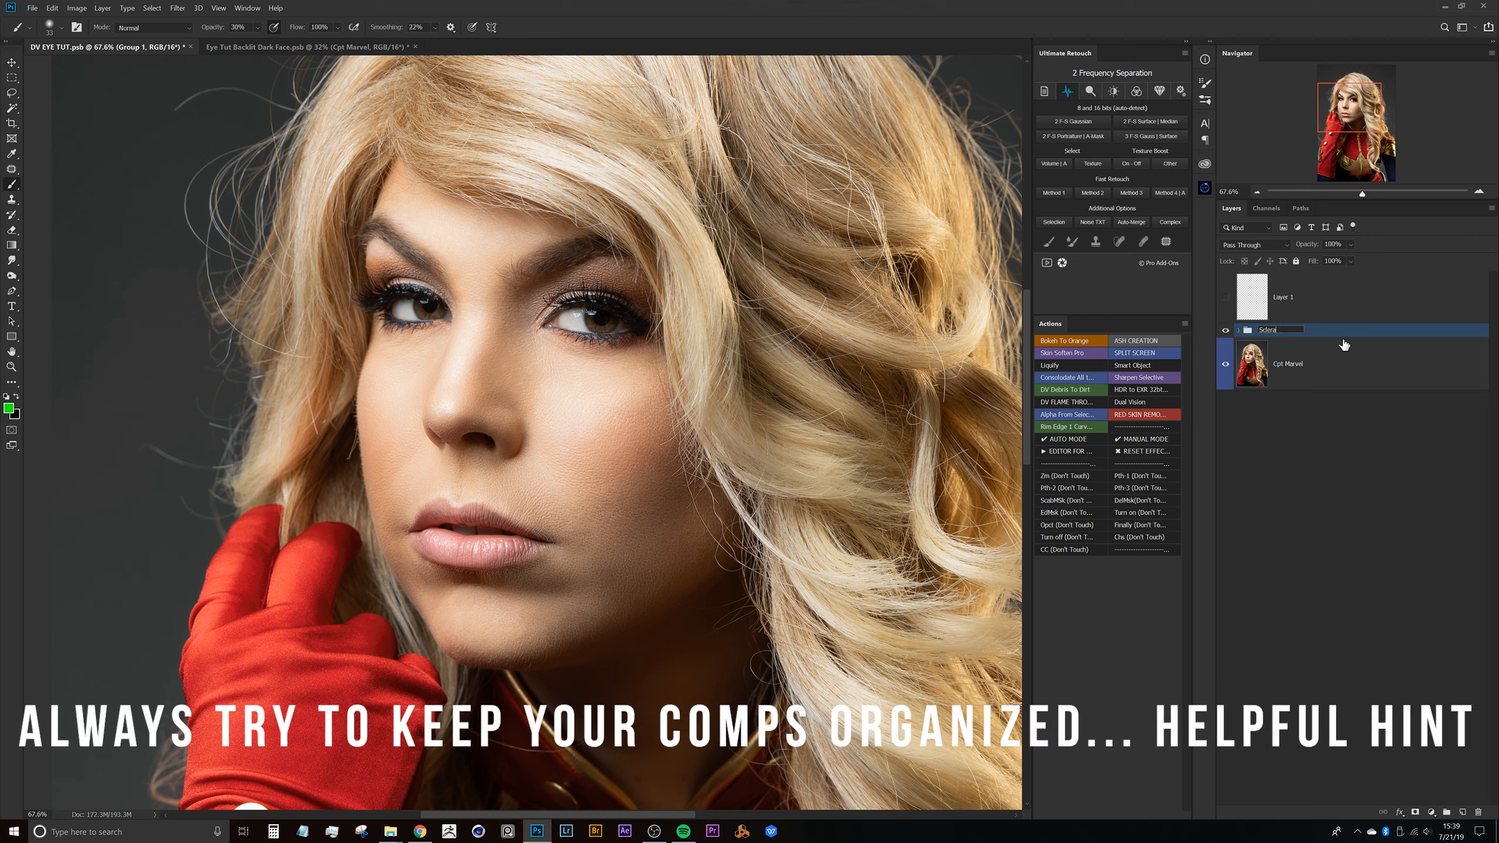
key("Return")
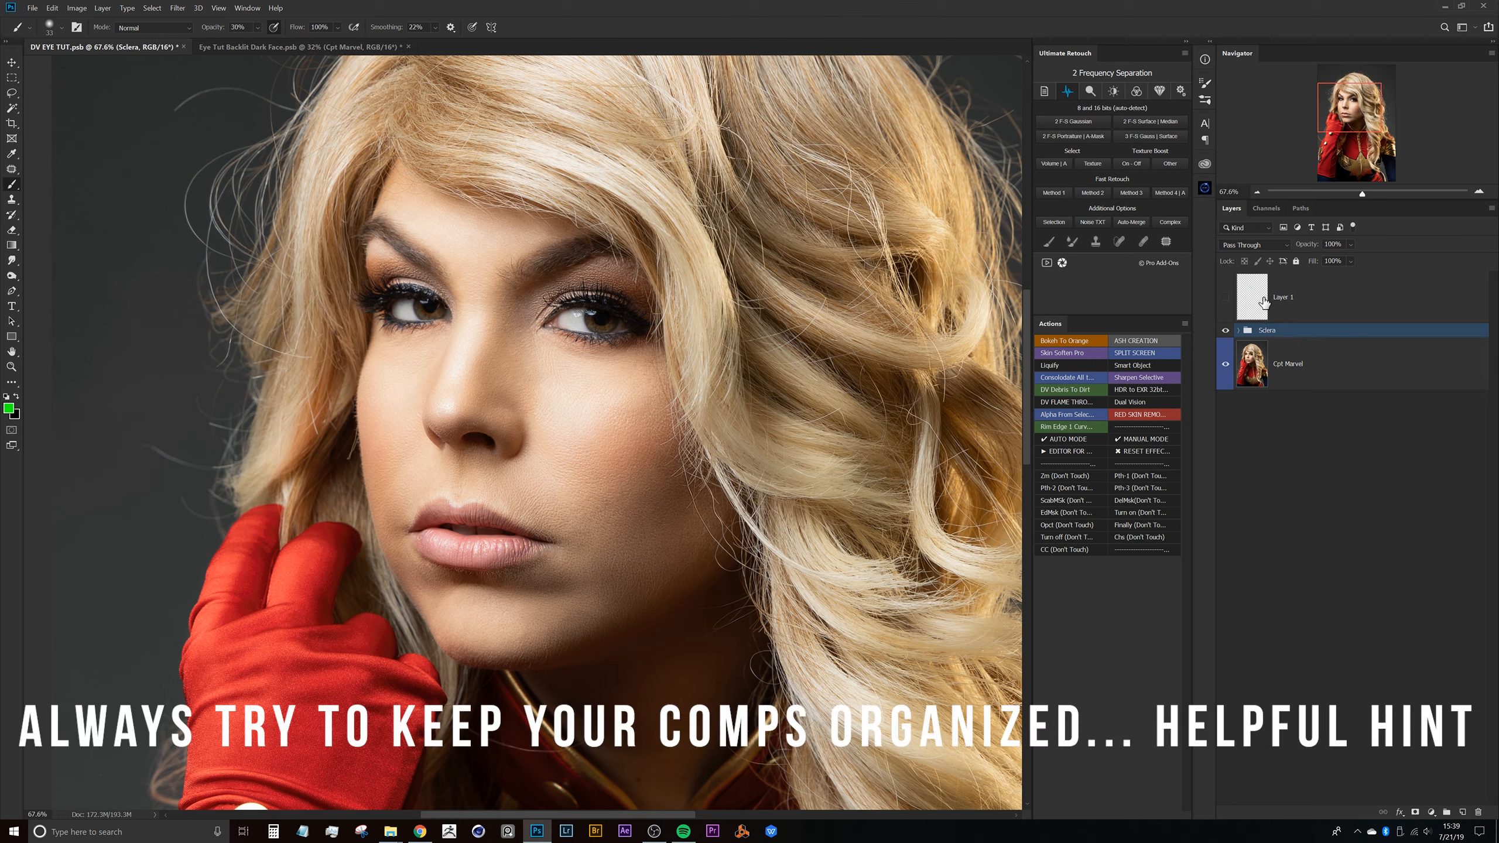
Show the green guide markings of Layer 1 and examine the iris area marked on the eye
left_click(1225, 297)
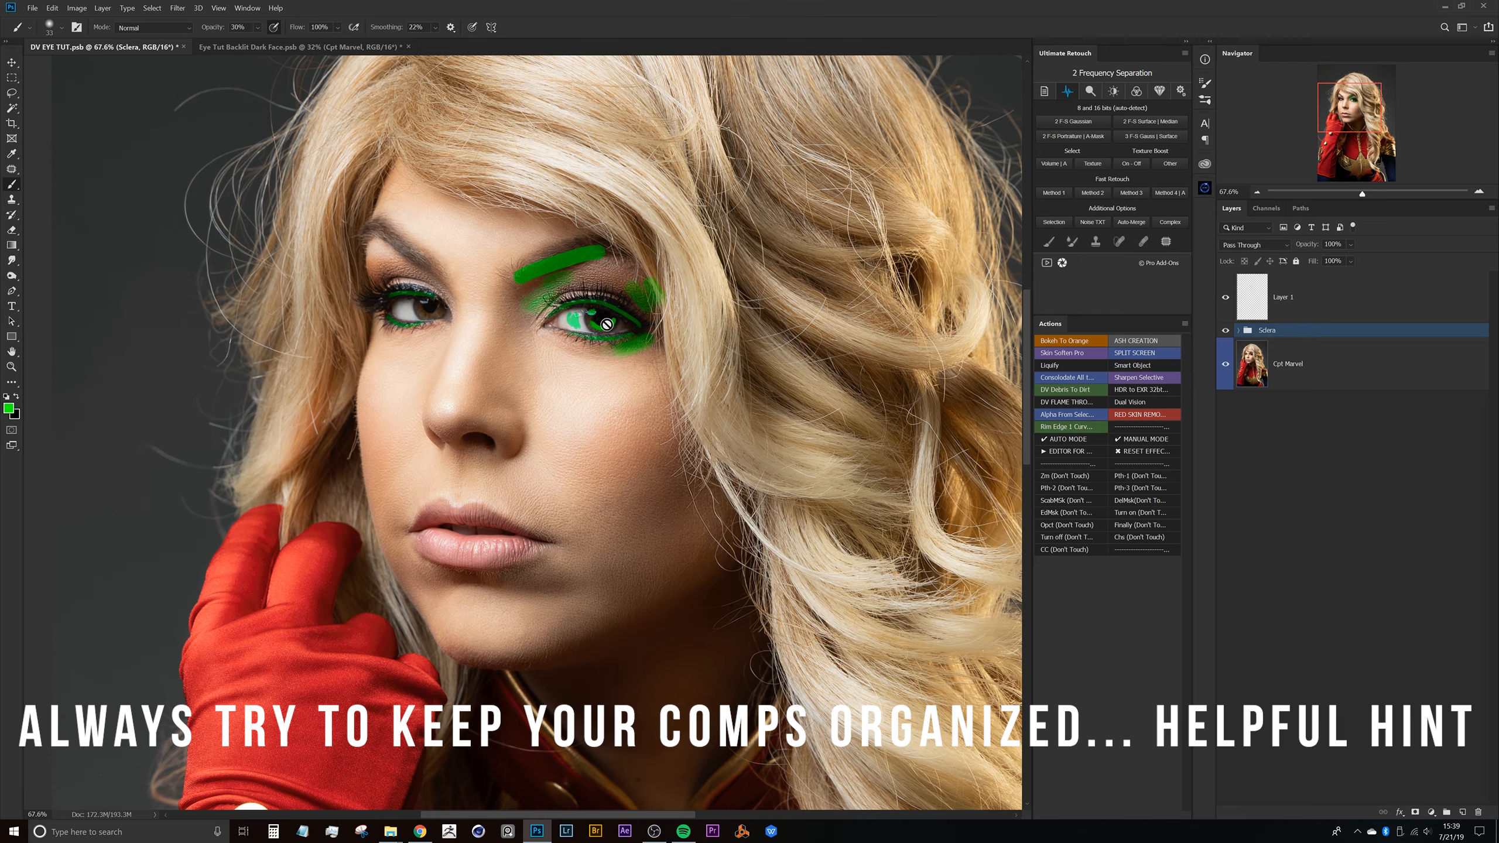
scroll(600, 314, "up", 5)
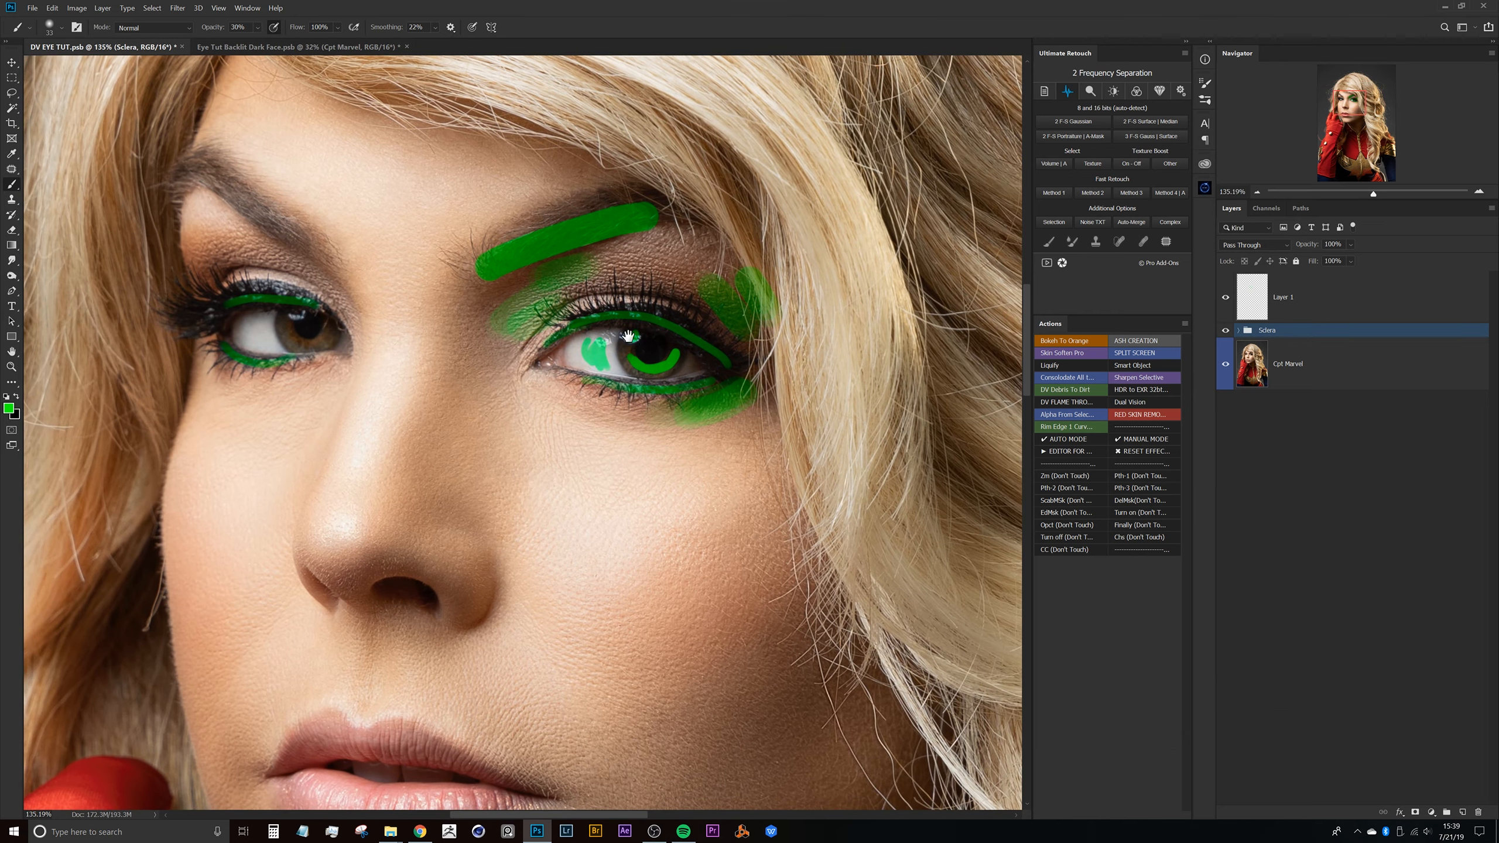
left_click_drag(647, 348, 665, 348)
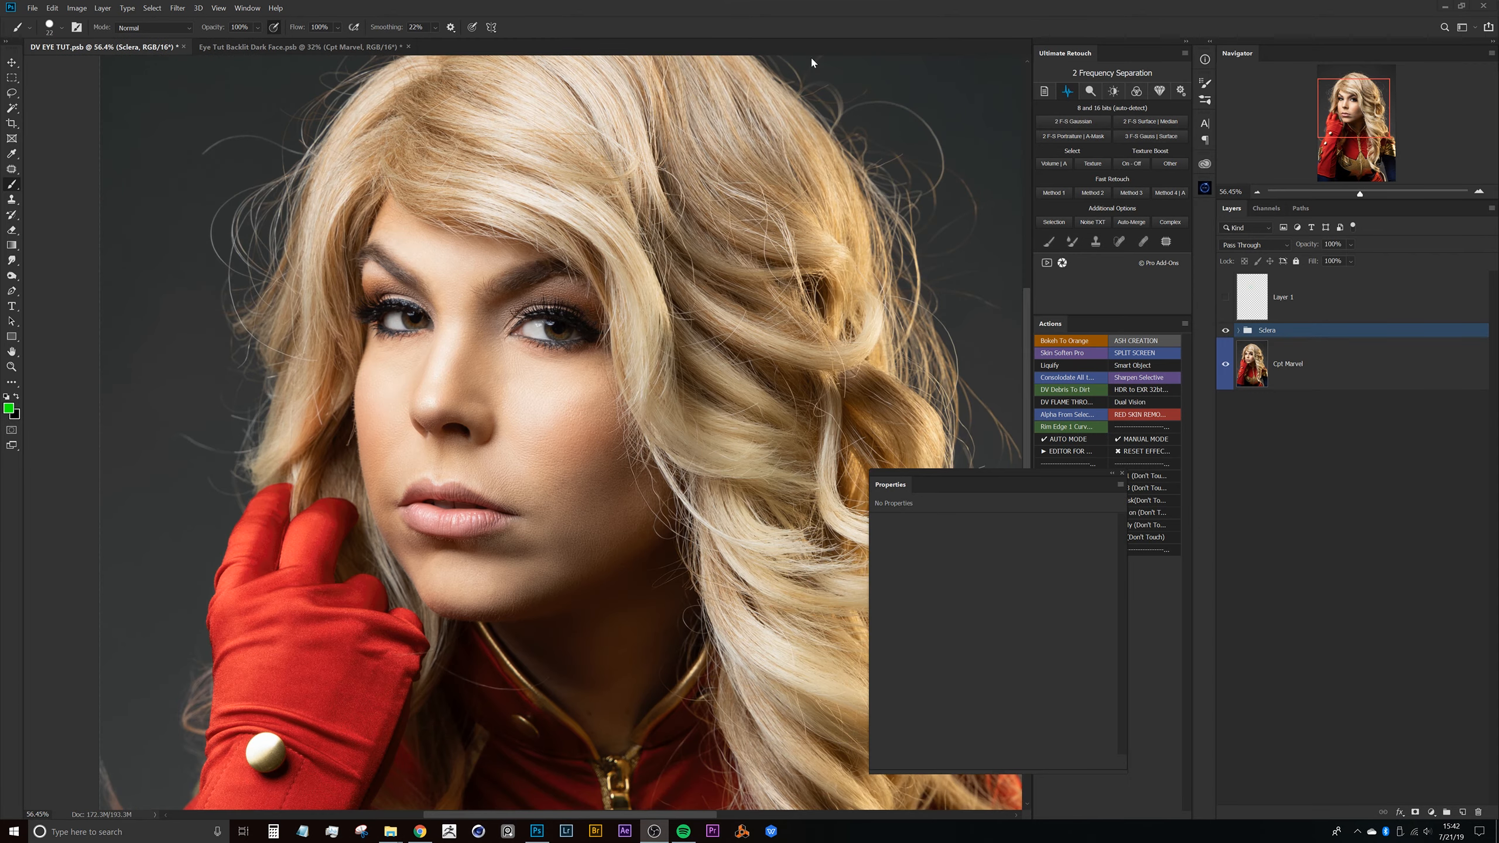
Add a Curves adjustment layer above the Sclera group and move its white point to an input of about 63 to strongly brighten the image
left_click(812, 33)
left_click(1438, 814)
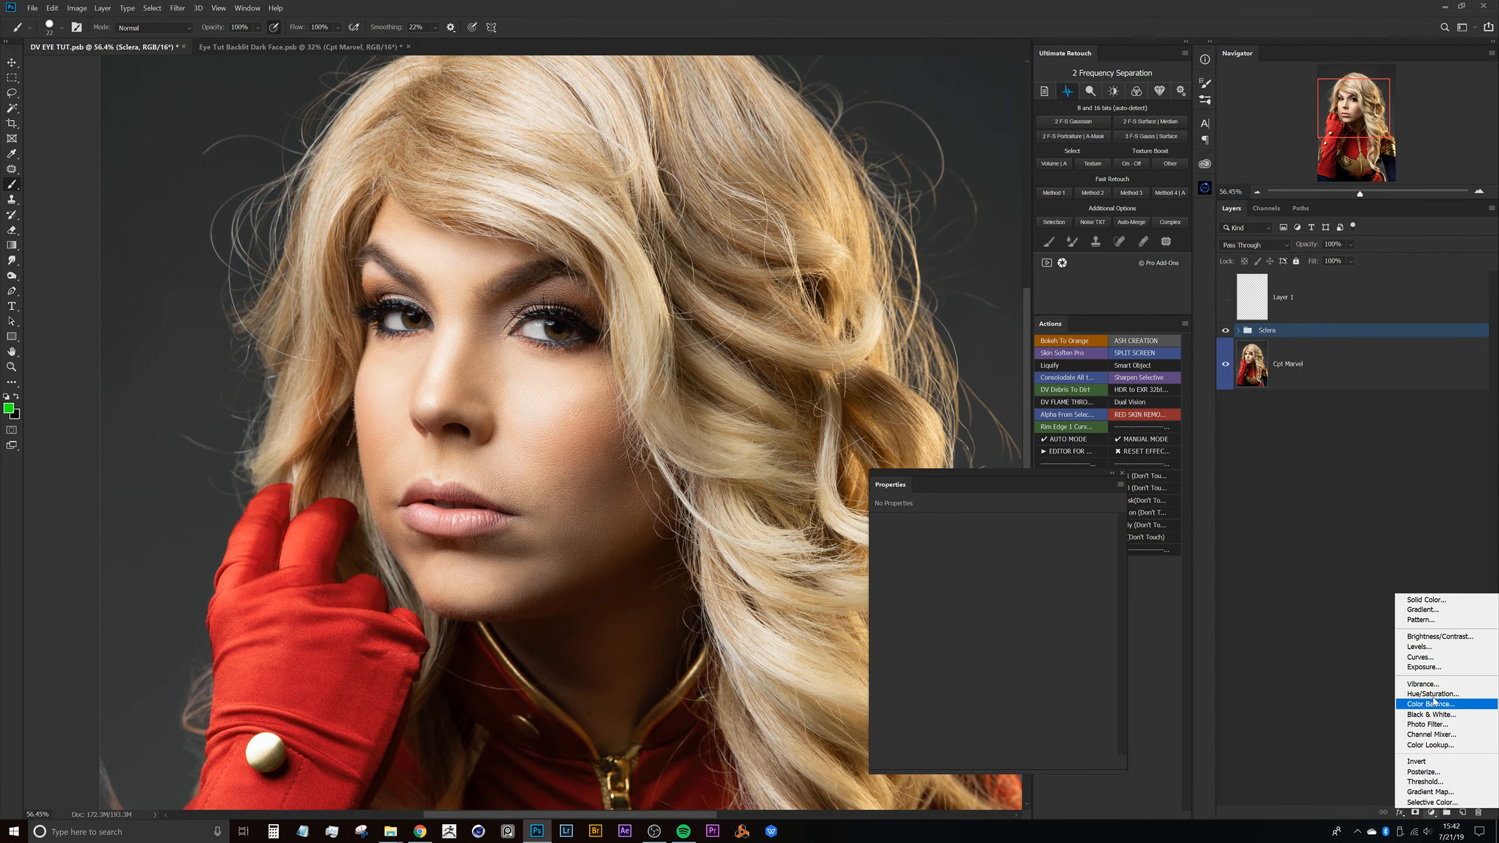
left_click(1423, 657)
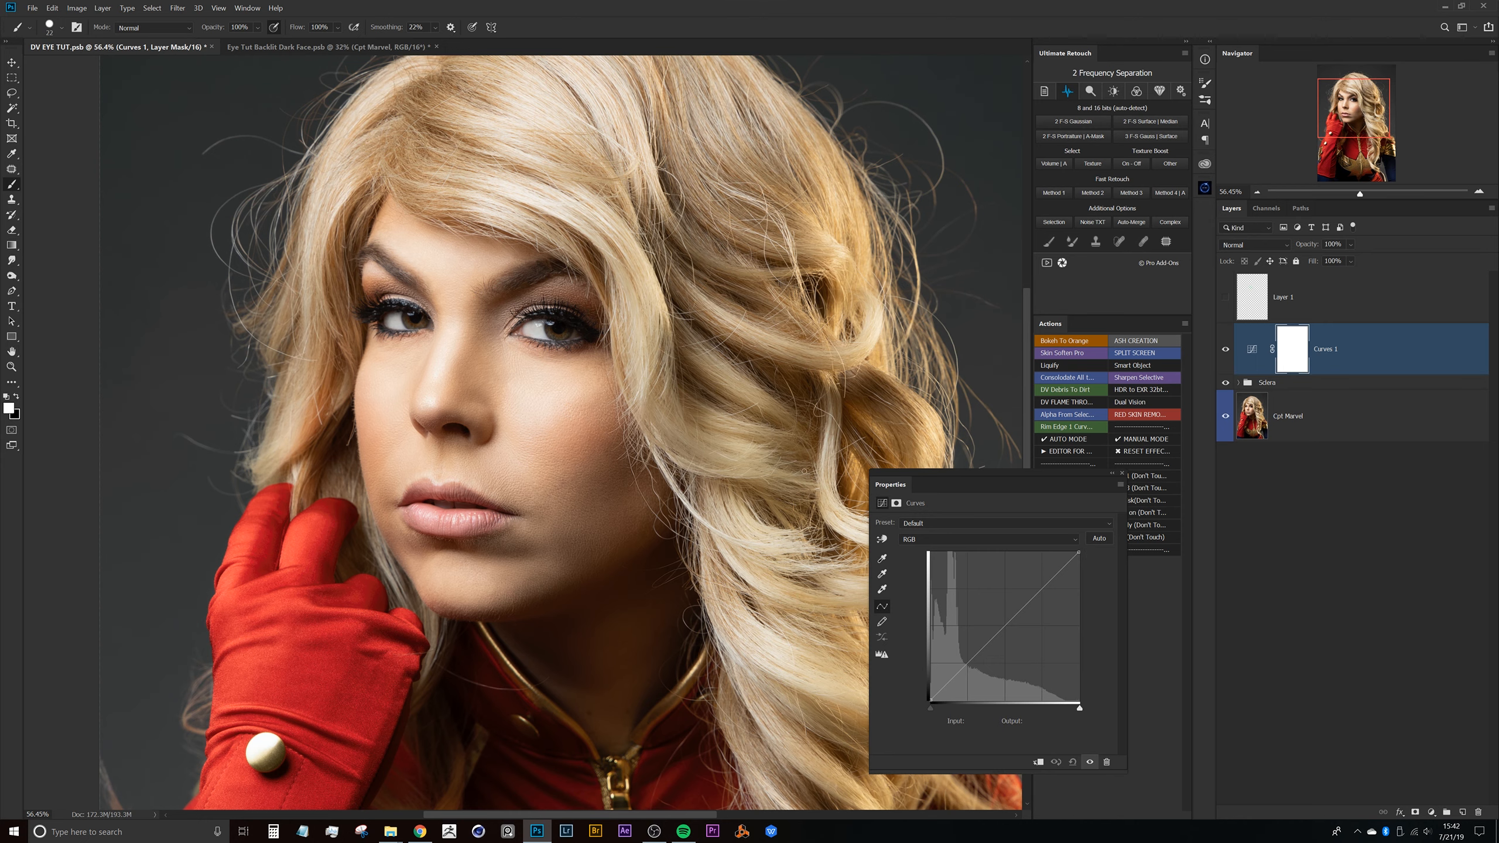
left_click_drag(1080, 552, 981, 553)
scroll(590, 329, "up", 5)
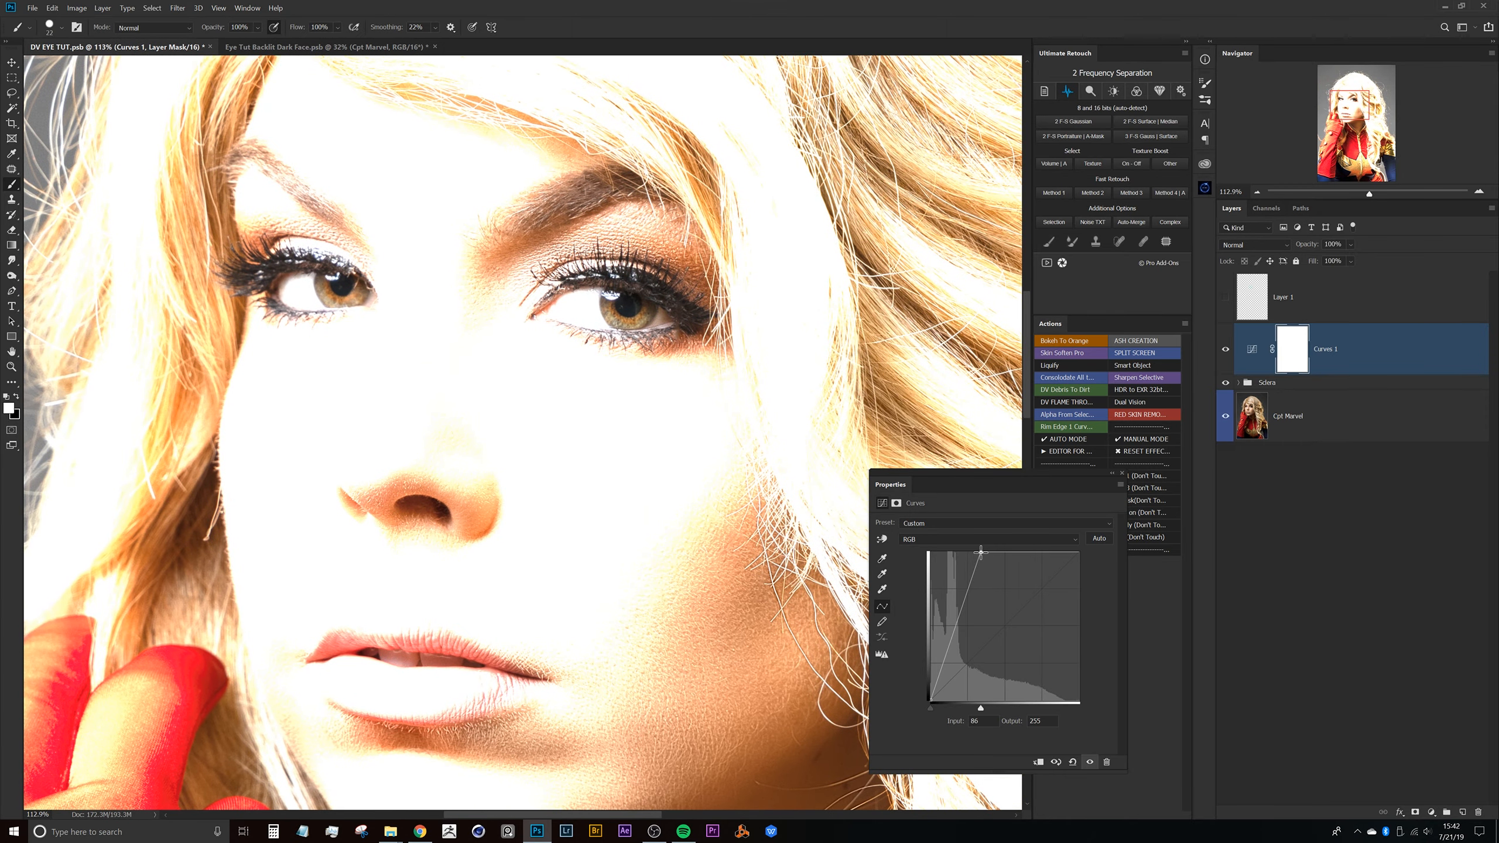
mouse_move(981, 552)
left_mouse_down()
mouse_move(954, 551)
mouse_move(968, 553)
left_mouse_up()
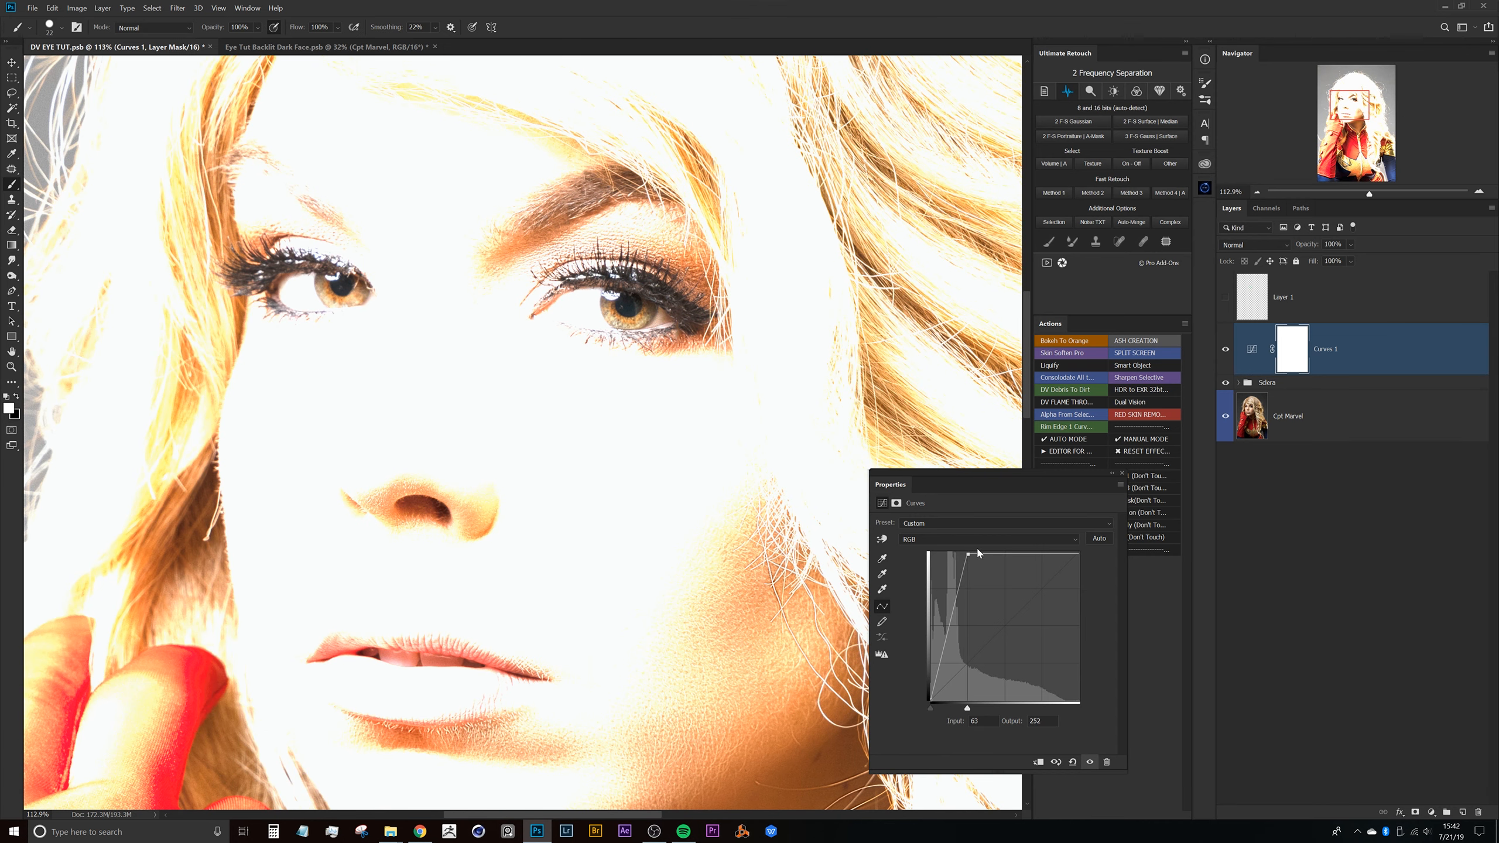
left_click_drag(970, 555, 967, 552)
Invert the Curves layer's mask to black and rename the layer Iris
left_click(1298, 357)
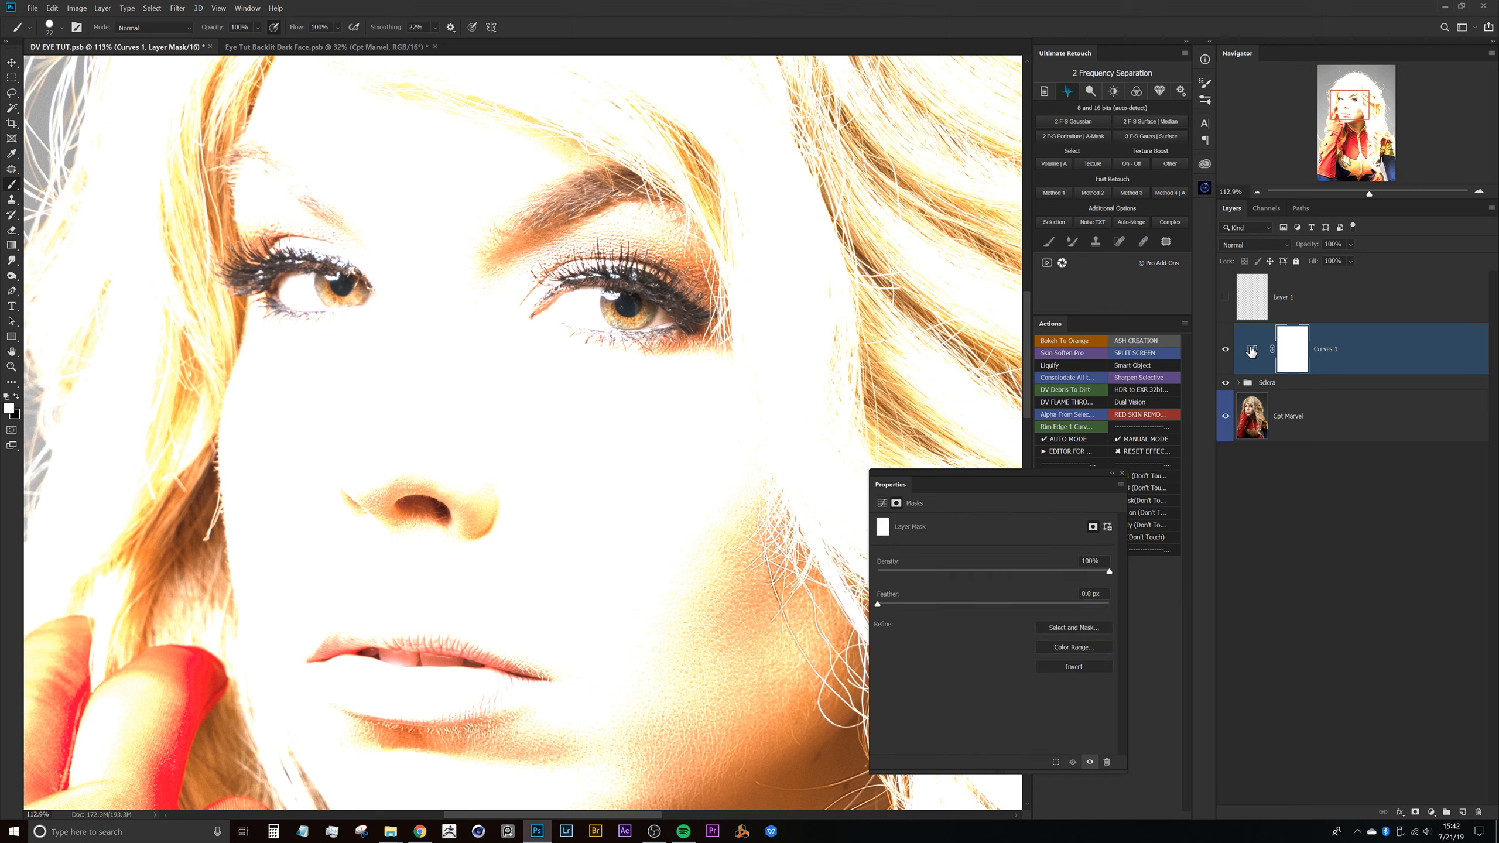
key("ctrl+i")
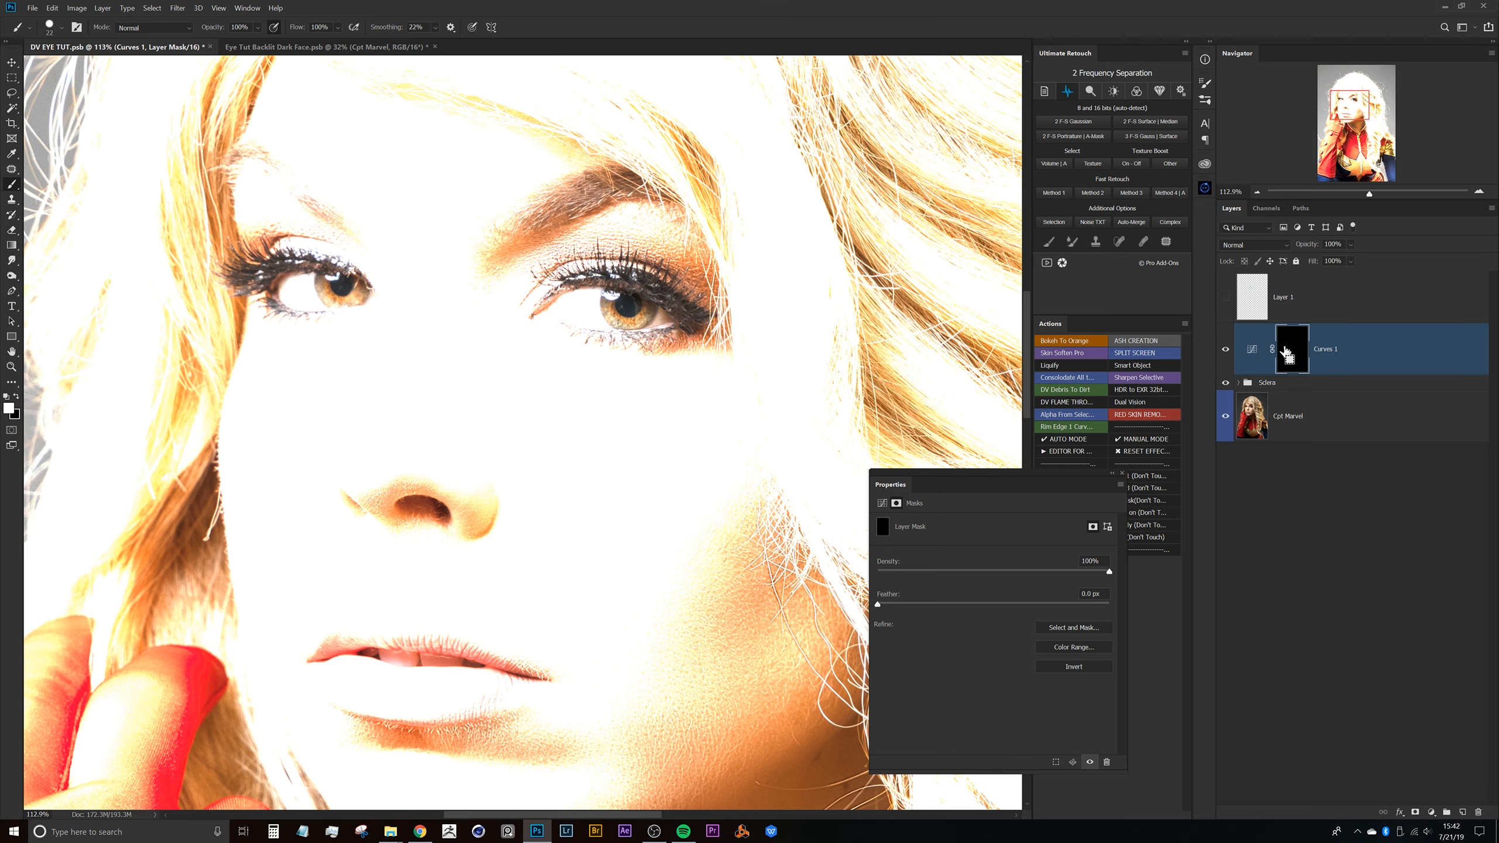
double_click(1326, 352)
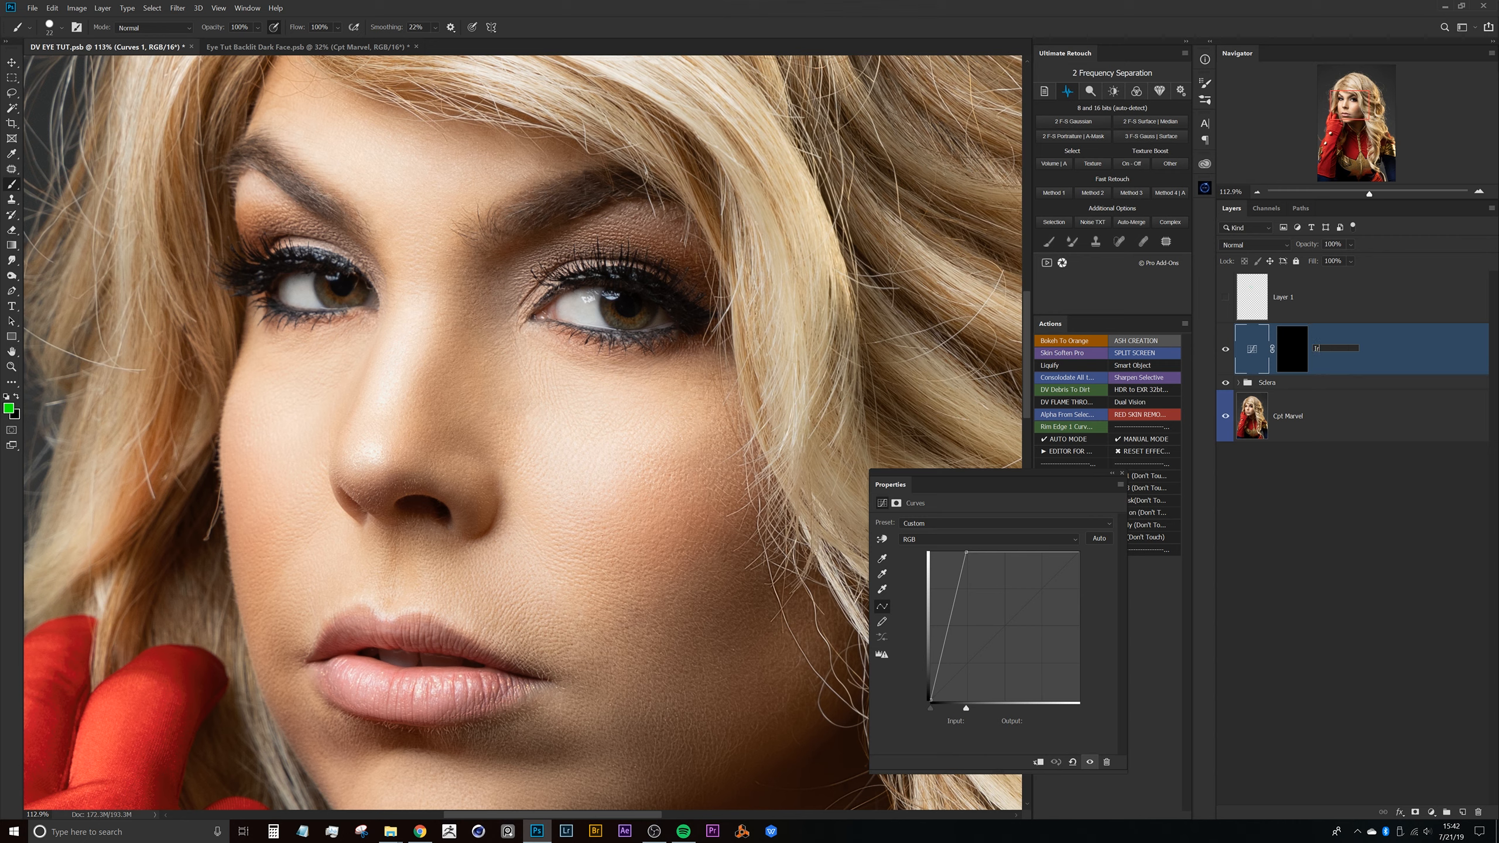
key("Return")
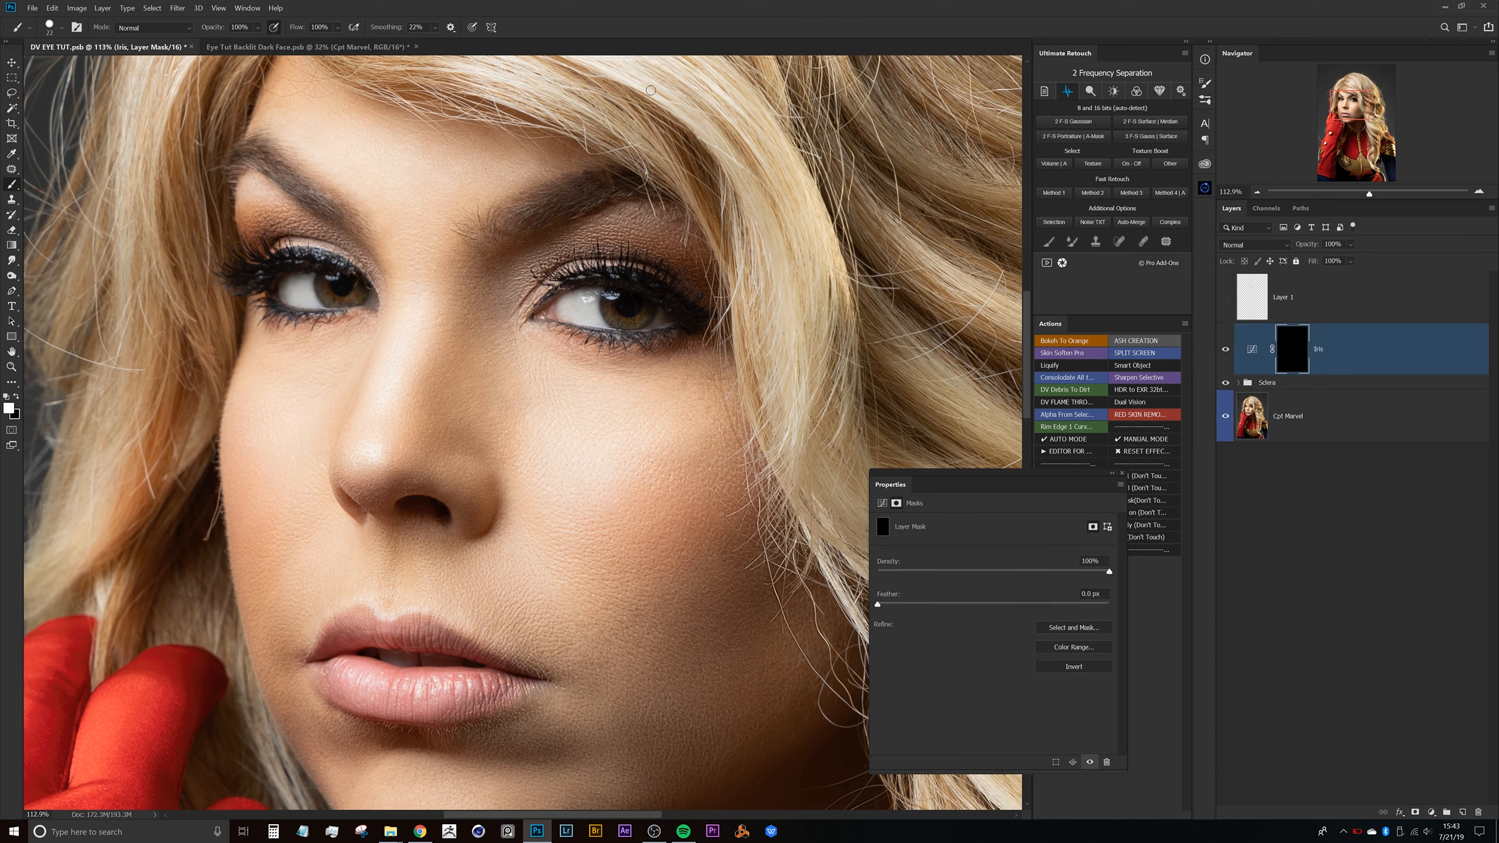
Paint white at 30% brush opacity on the Iris mask over the lower iris of the right-hand eye in the photo
mouse_move(466, 301)
left_mouse_down()
mouse_move(500, 289)
mouse_move(489, 5)
left_mouse_up()
key("3")
left_click_drag(614, 303, 634, 376)
left_click_drag(724, 389, 668, 365)
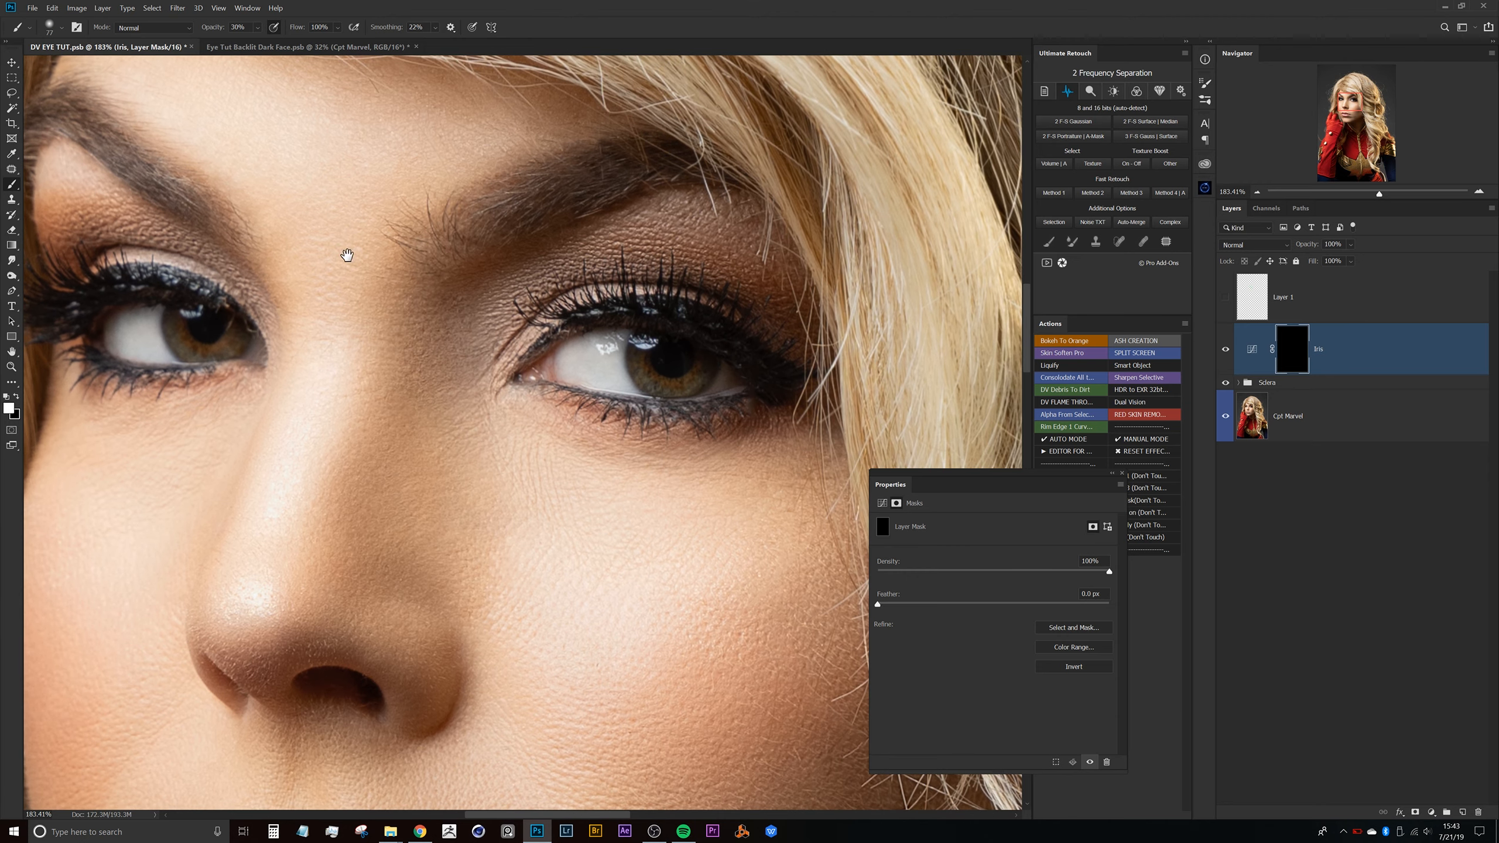
left_click_drag(702, 425, 685, 421)
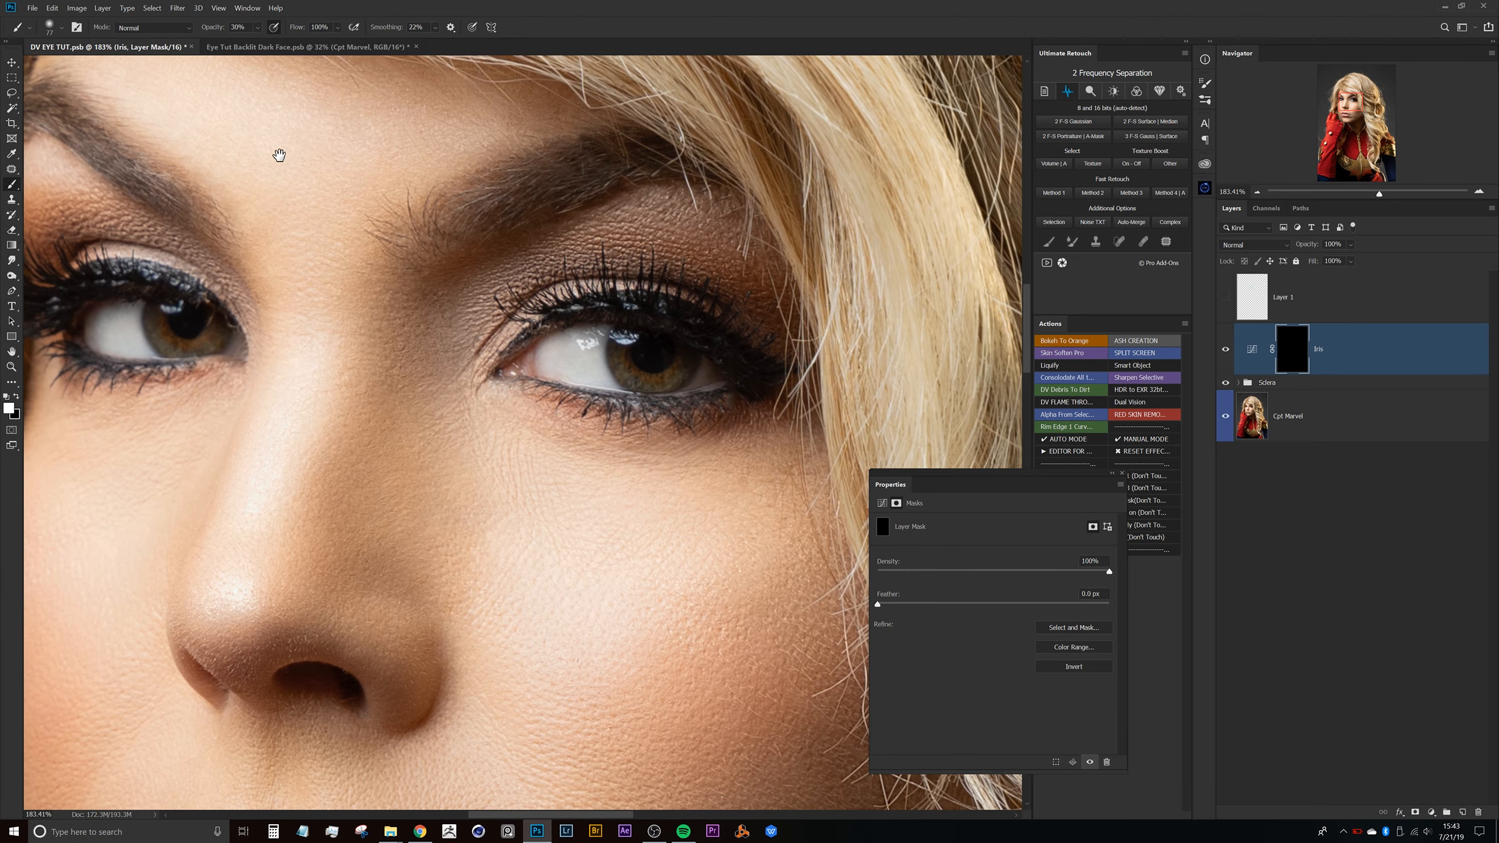
mouse_move(625, 379)
left_mouse_down()
mouse_move(723, 394)
mouse_move(695, 382)
mouse_move(683, 424)
mouse_move(712, 417)
left_mouse_up()
scroll(719, 373, "up", 1)
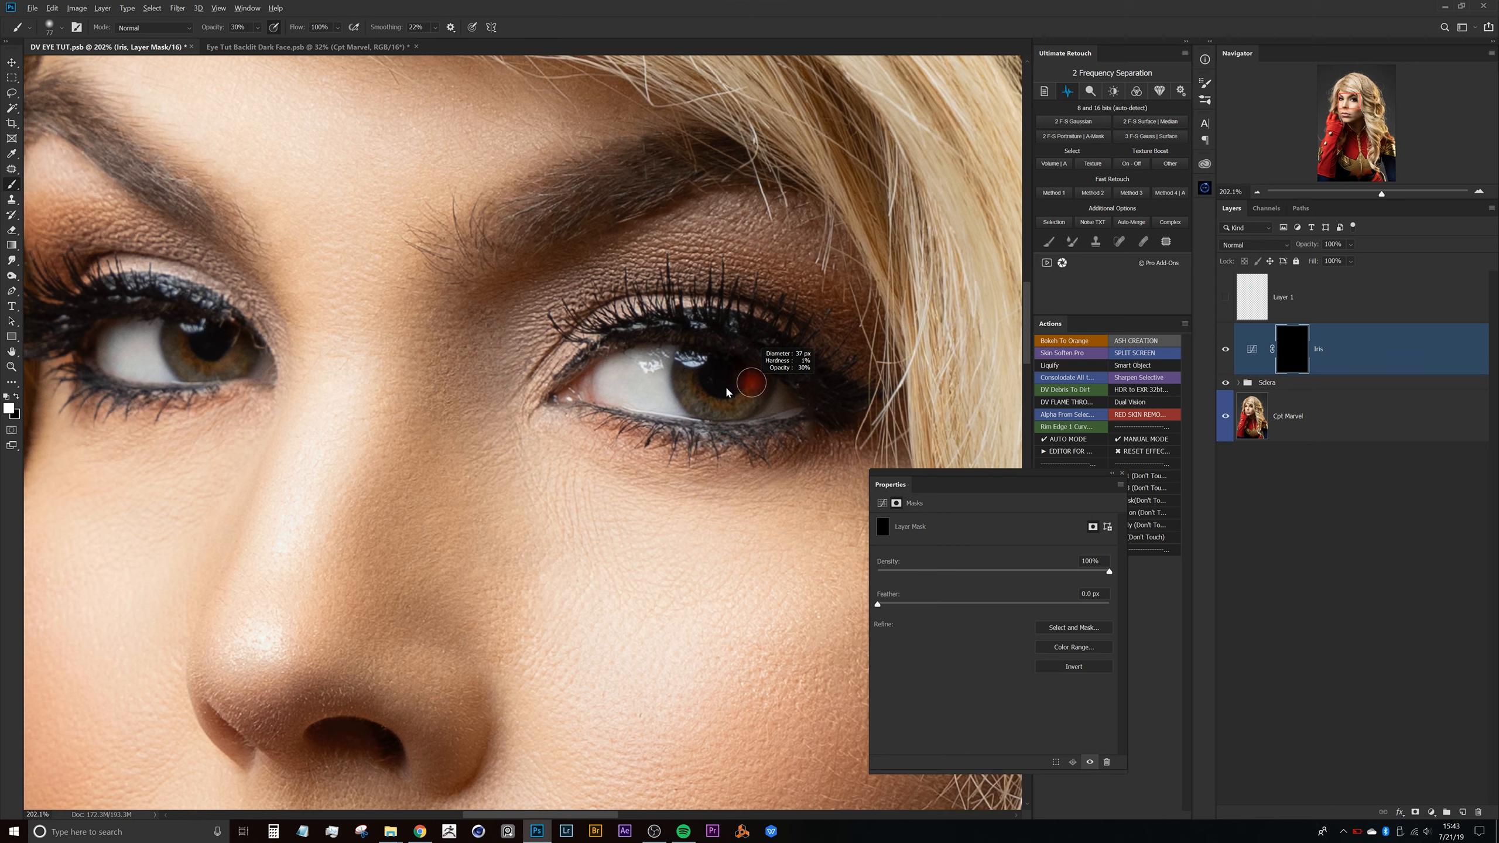
left_click_drag(751, 382, 727, 389)
mouse_move(753, 390)
left_mouse_down()
mouse_move(721, 407)
mouse_move(757, 387)
mouse_move(698, 398)
mouse_move(778, 383)
mouse_move(745, 396)
left_mouse_up()
left_click_drag(743, 397, 699, 399)
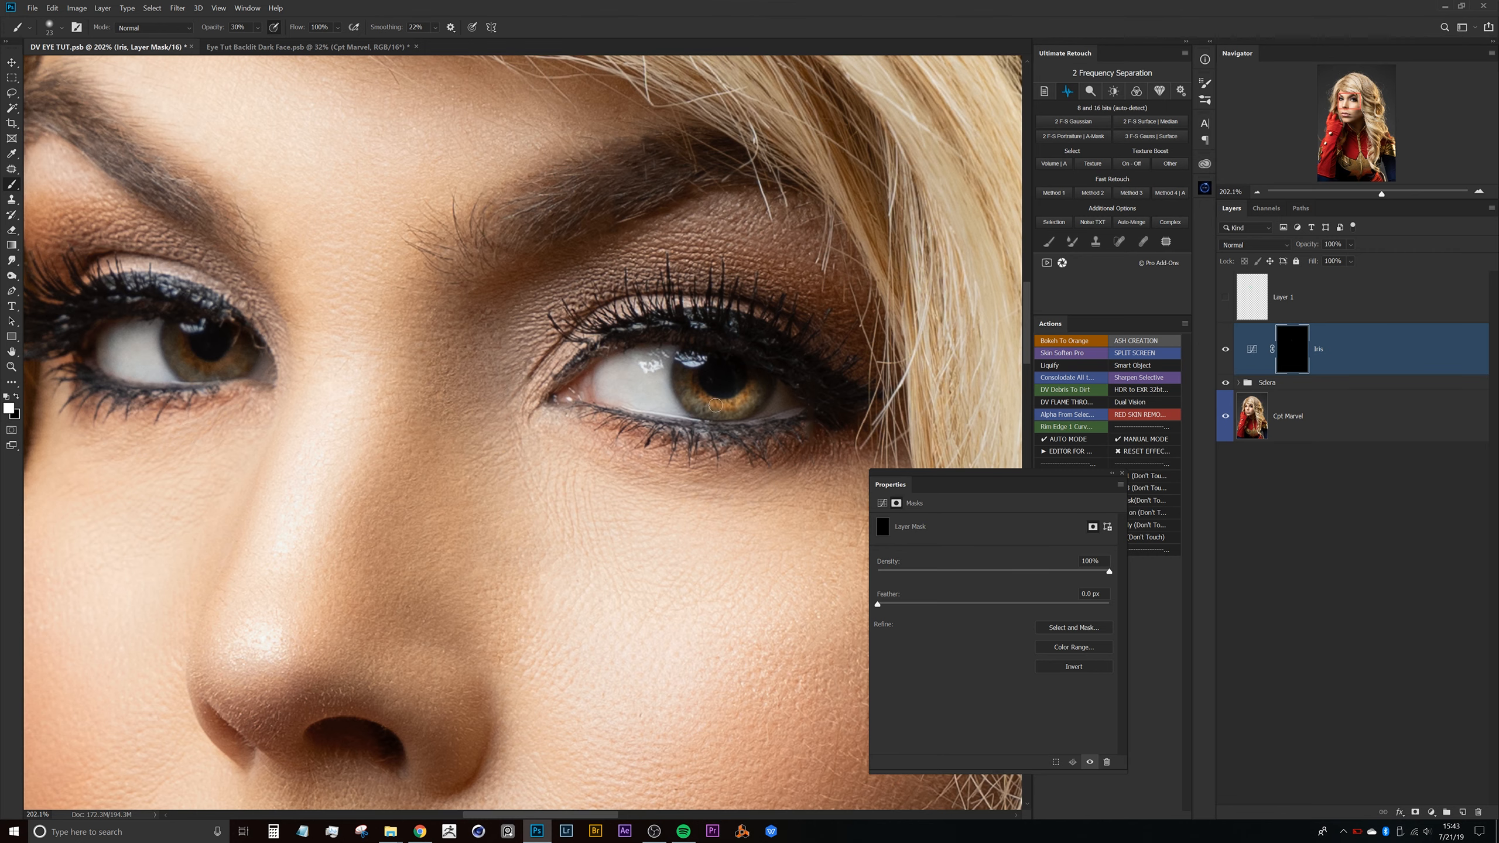
Paint white at 30% opacity on the Iris mask over the lower iris of the left-hand eye in the photo
scroll(469, 452, "left", 5)
mouse_move(401, 357)
left_mouse_down()
mouse_move(364, 377)
mouse_move(389, 370)
mouse_move(339, 366)
mouse_move(407, 359)
mouse_move(374, 384)
left_mouse_up()
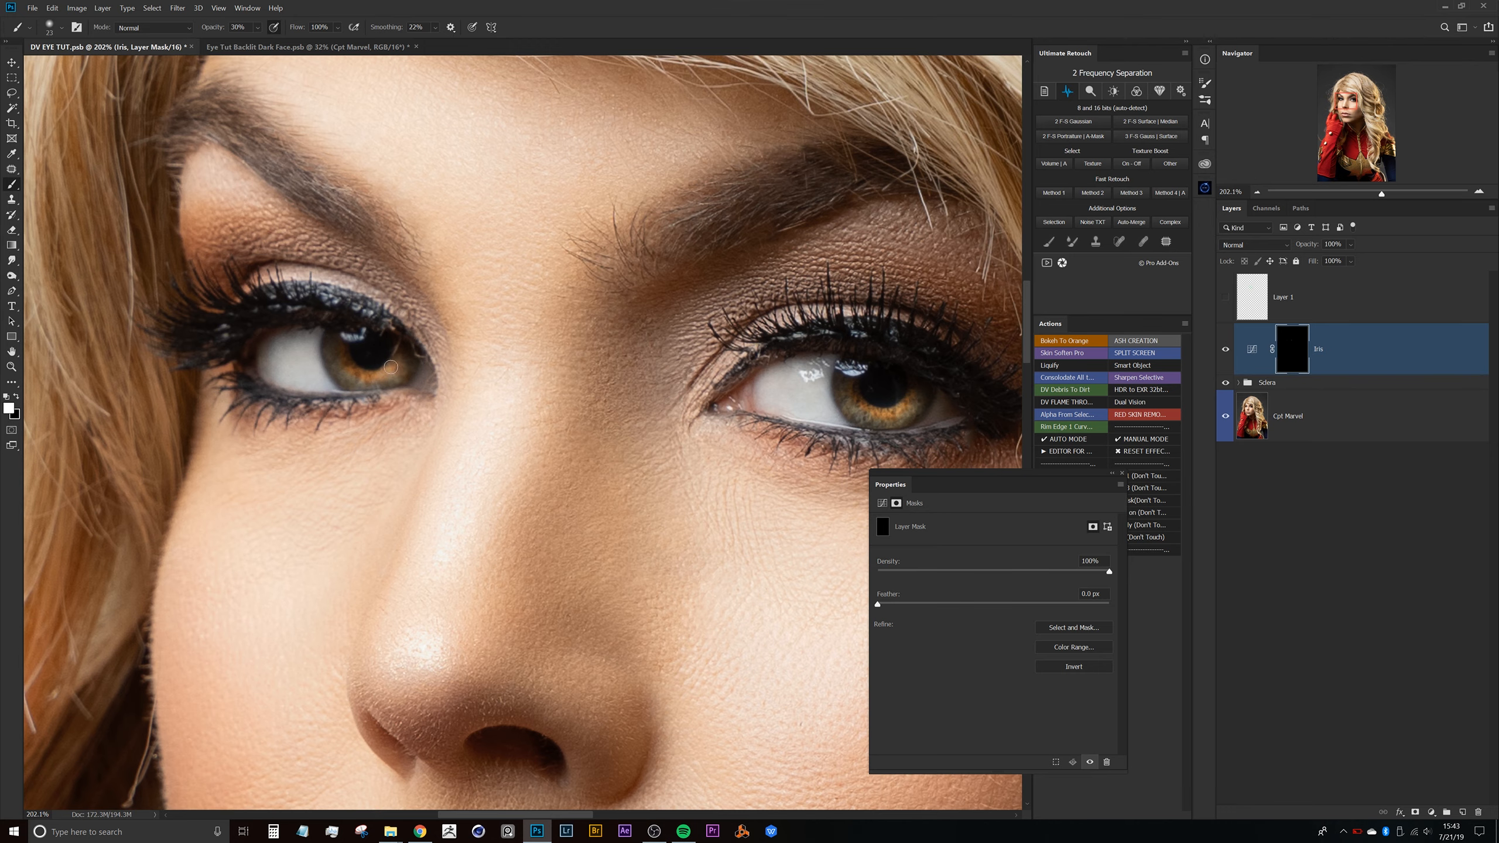
left_click_drag(678, 400, 439, 380)
Show Layer 1 and mark in red the right-hand eye's catchlight and a diagonal line across that eye
left_click_drag(641, 349, 599, 335)
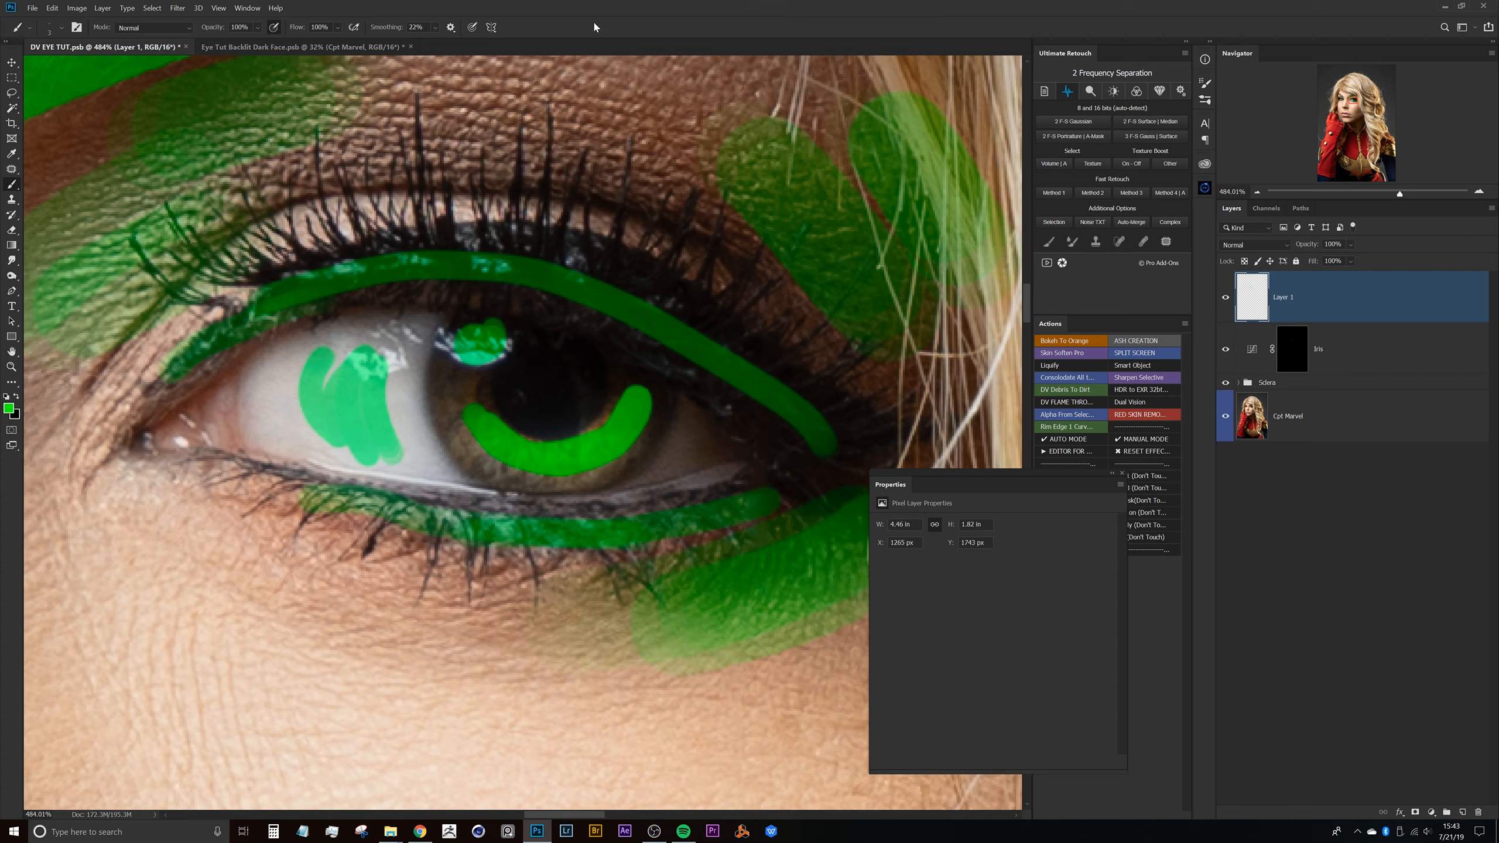
left_click_drag(510, 339, 489, 295)
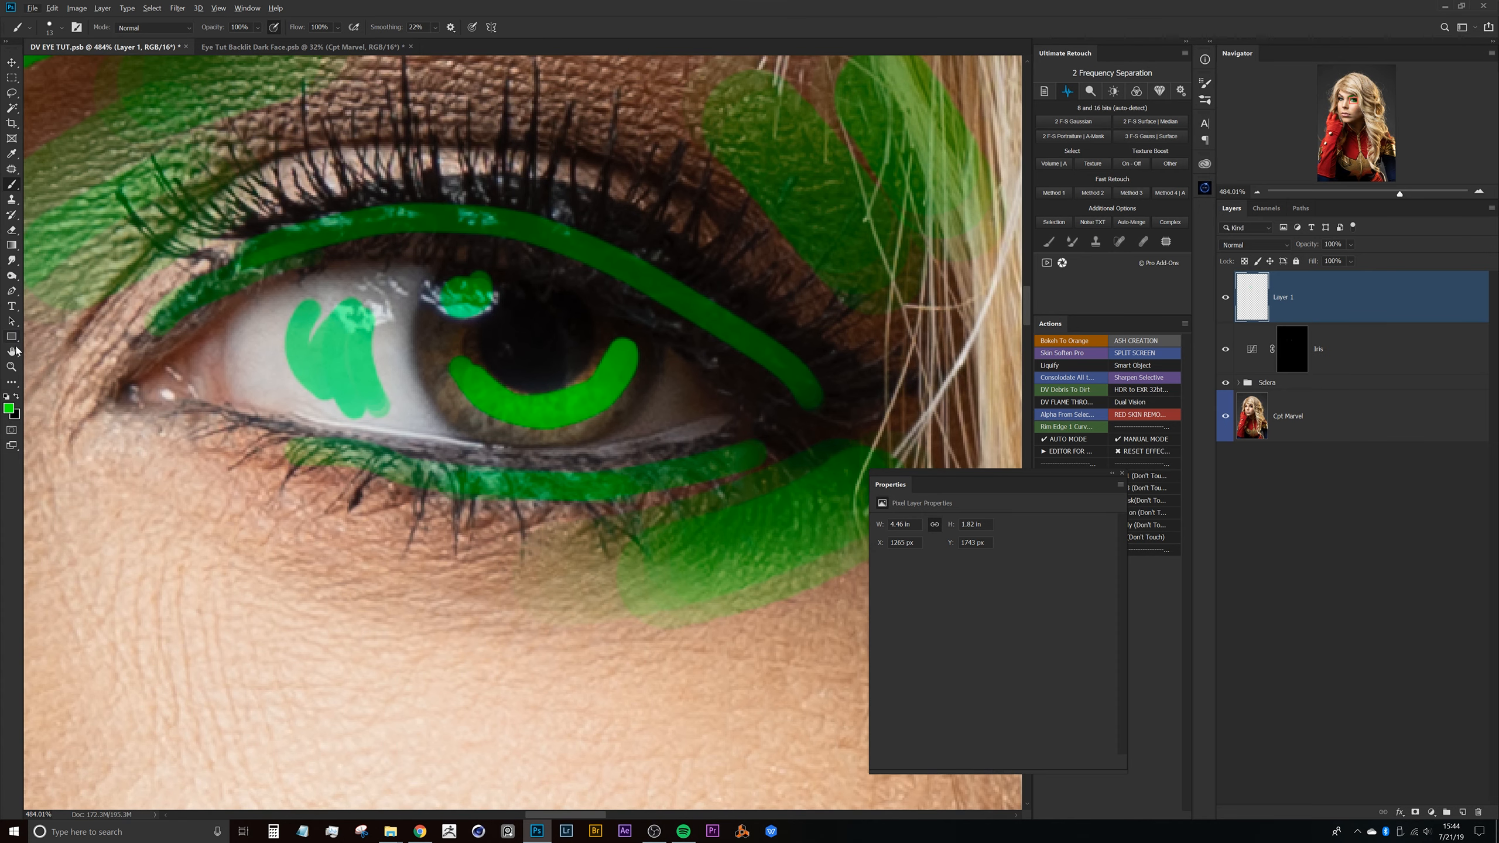
left_click(7, 414)
left_click_drag(971, 423, 979, 354)
left_click(1074, 362)
mouse_move(480, 292)
left_mouse_down()
mouse_move(459, 241)
mouse_move(451, 280)
left_mouse_up()
mouse_move(517, 341)
left_mouse_down()
mouse_move(439, 303)
mouse_move(558, 468)
left_mouse_up()
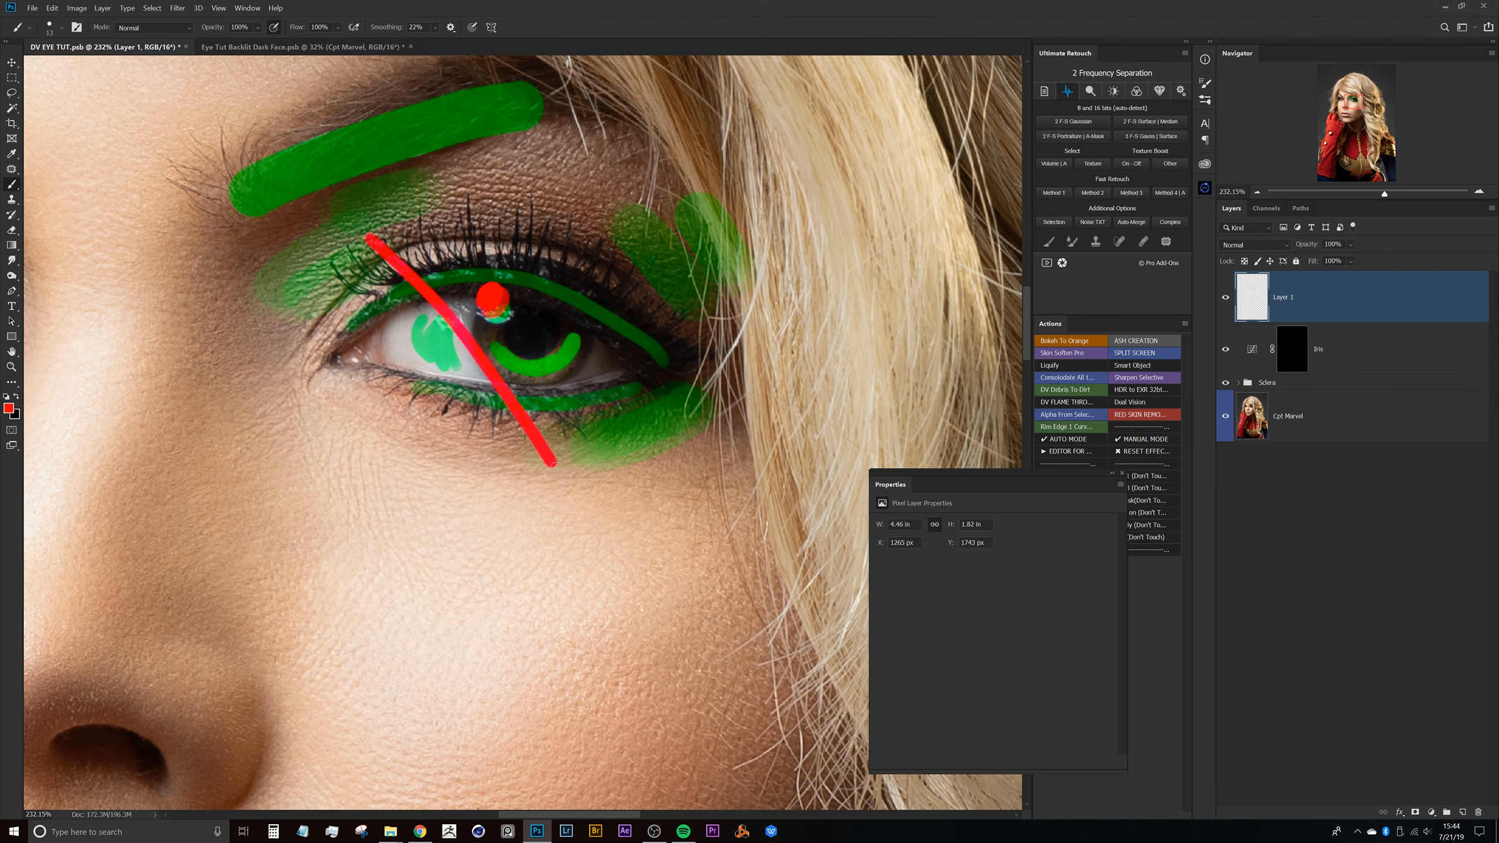
Mark in red on Layer 1 the lower iris arc opposite the right-hand eye's catchlight
left_click_drag(557, 364, 584, 363)
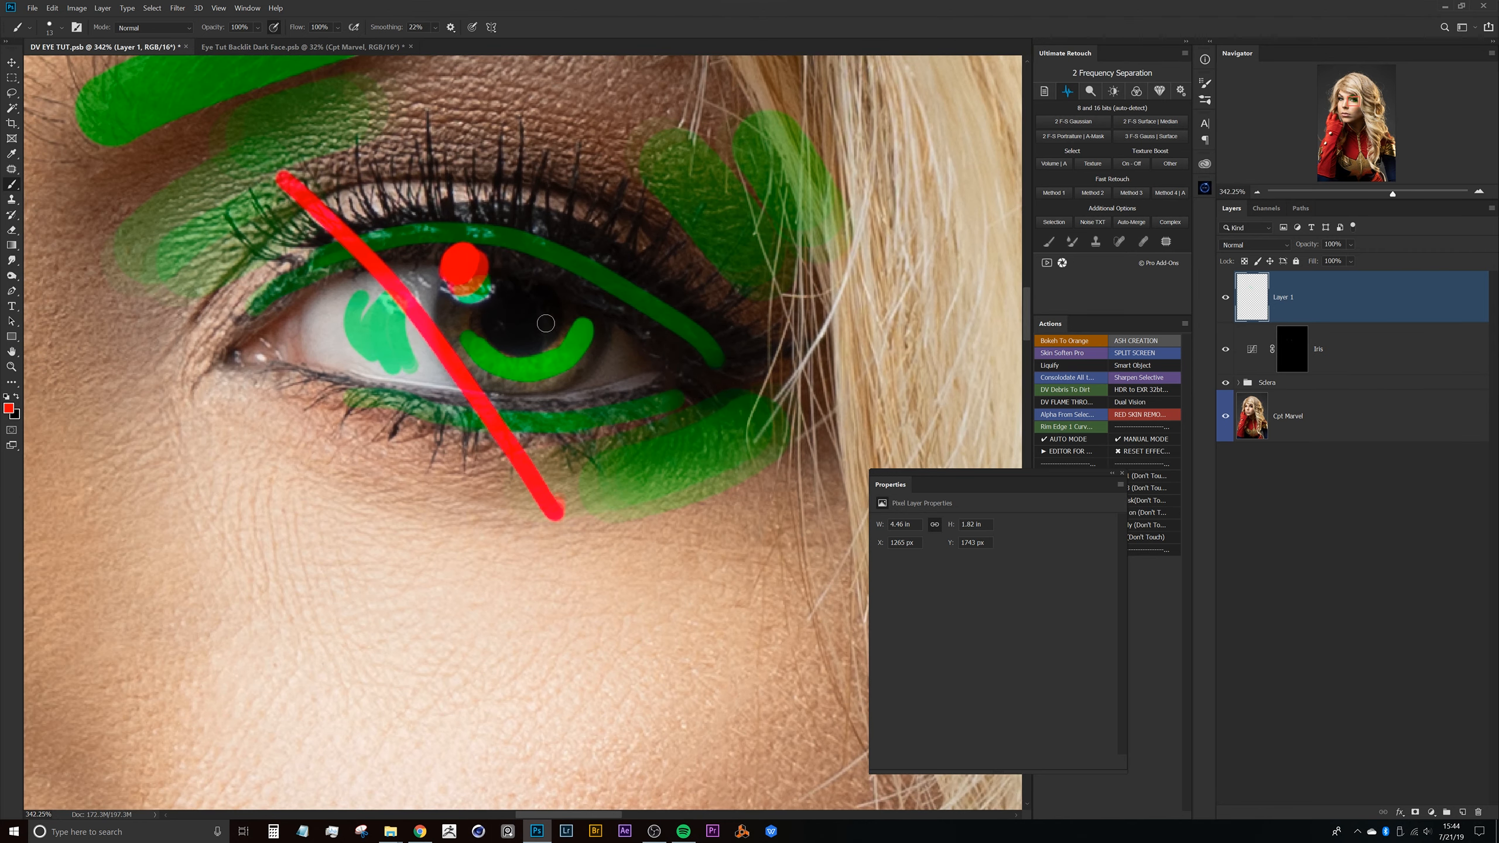
mouse_move(538, 364)
left_mouse_down()
mouse_move(583, 323)
mouse_move(514, 371)
mouse_move(560, 364)
mouse_move(595, 326)
mouse_move(507, 373)
mouse_move(579, 349)
mouse_move(503, 373)
mouse_move(545, 376)
mouse_move(540, 406)
mouse_move(690, 420)
left_mouse_up()
left_click_drag(418, 366, 355, 376)
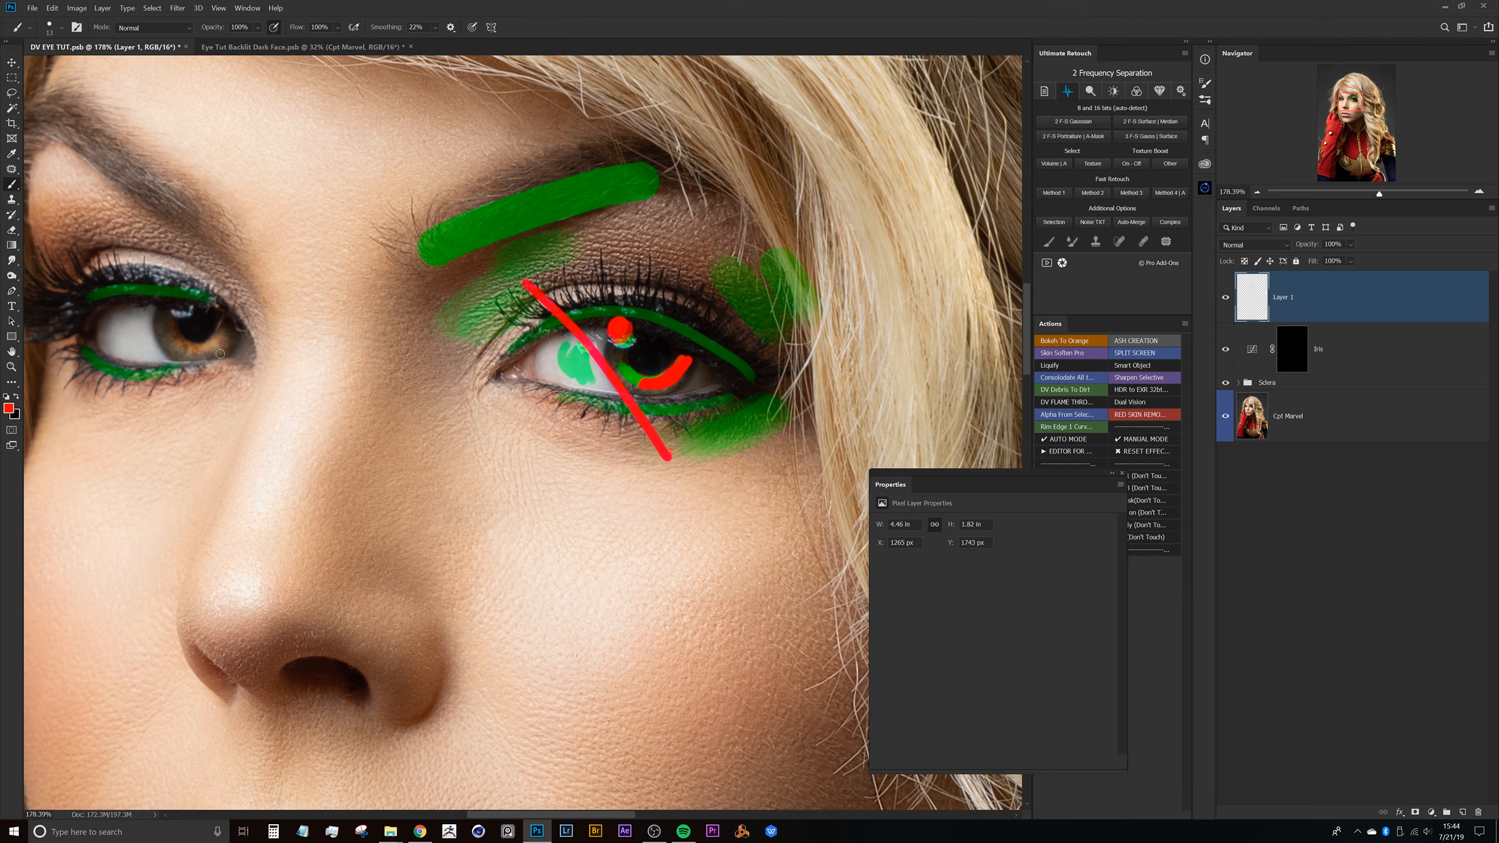
left_click_drag(434, 358, 413, 350)
mouse_move(508, 315)
left_mouse_down()
mouse_move(468, 324)
mouse_move(525, 321)
left_mouse_up()
Mark in red on Layer 1 the left-hand eye's catchlight side and the opposite lower part of its iris
left_click_drag(391, 356, 635, 376)
mouse_move(219, 327)
left_mouse_down()
mouse_move(188, 384)
mouse_move(201, 334)
mouse_move(247, 308)
left_mouse_up()
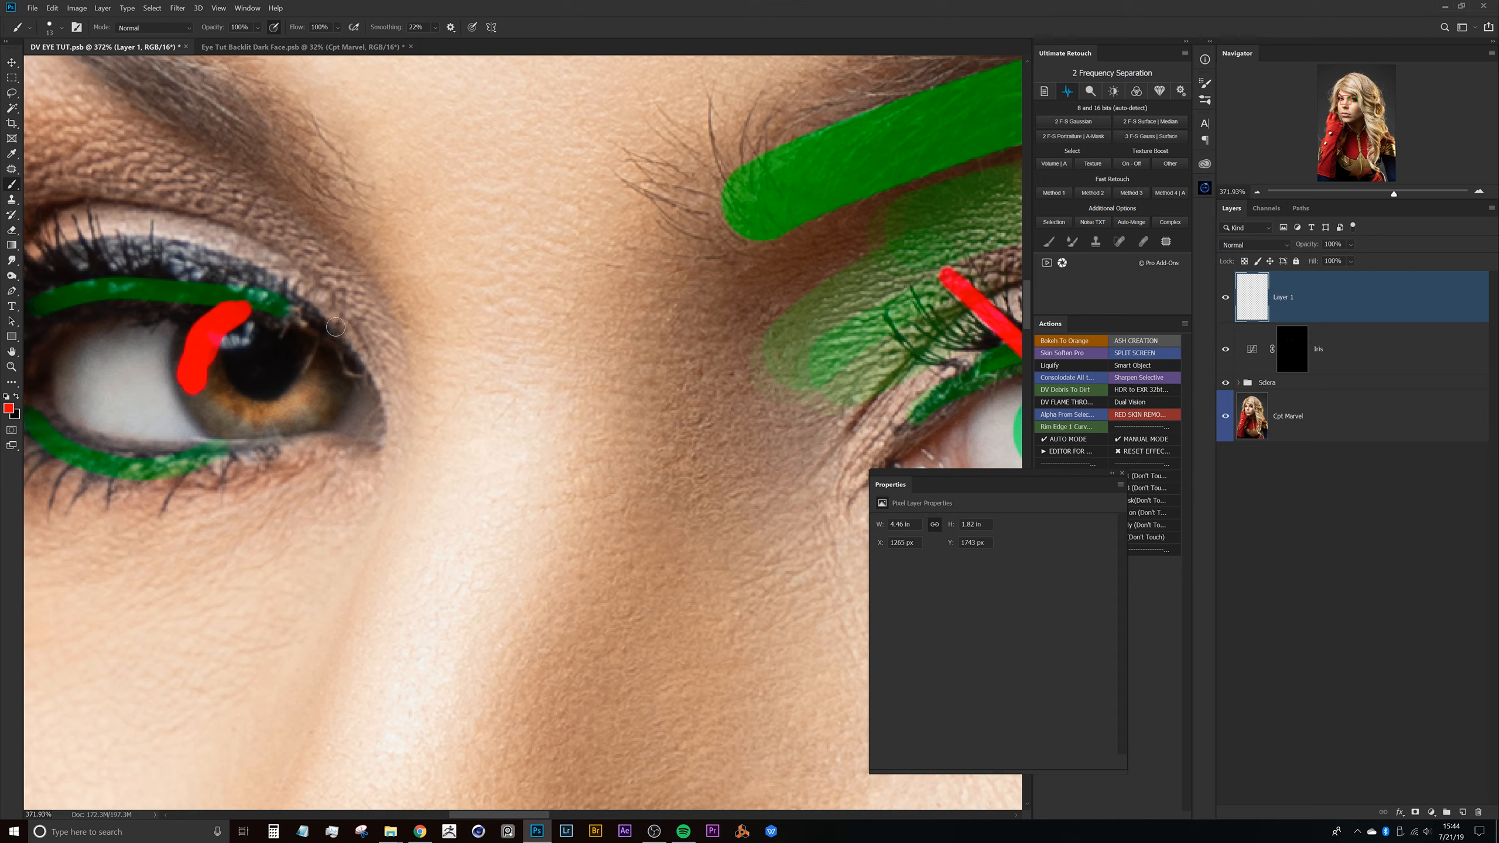
mouse_move(324, 398)
left_mouse_down()
mouse_move(335, 392)
mouse_move(295, 400)
left_mouse_up()
left_click_drag(359, 416, 326, 409)
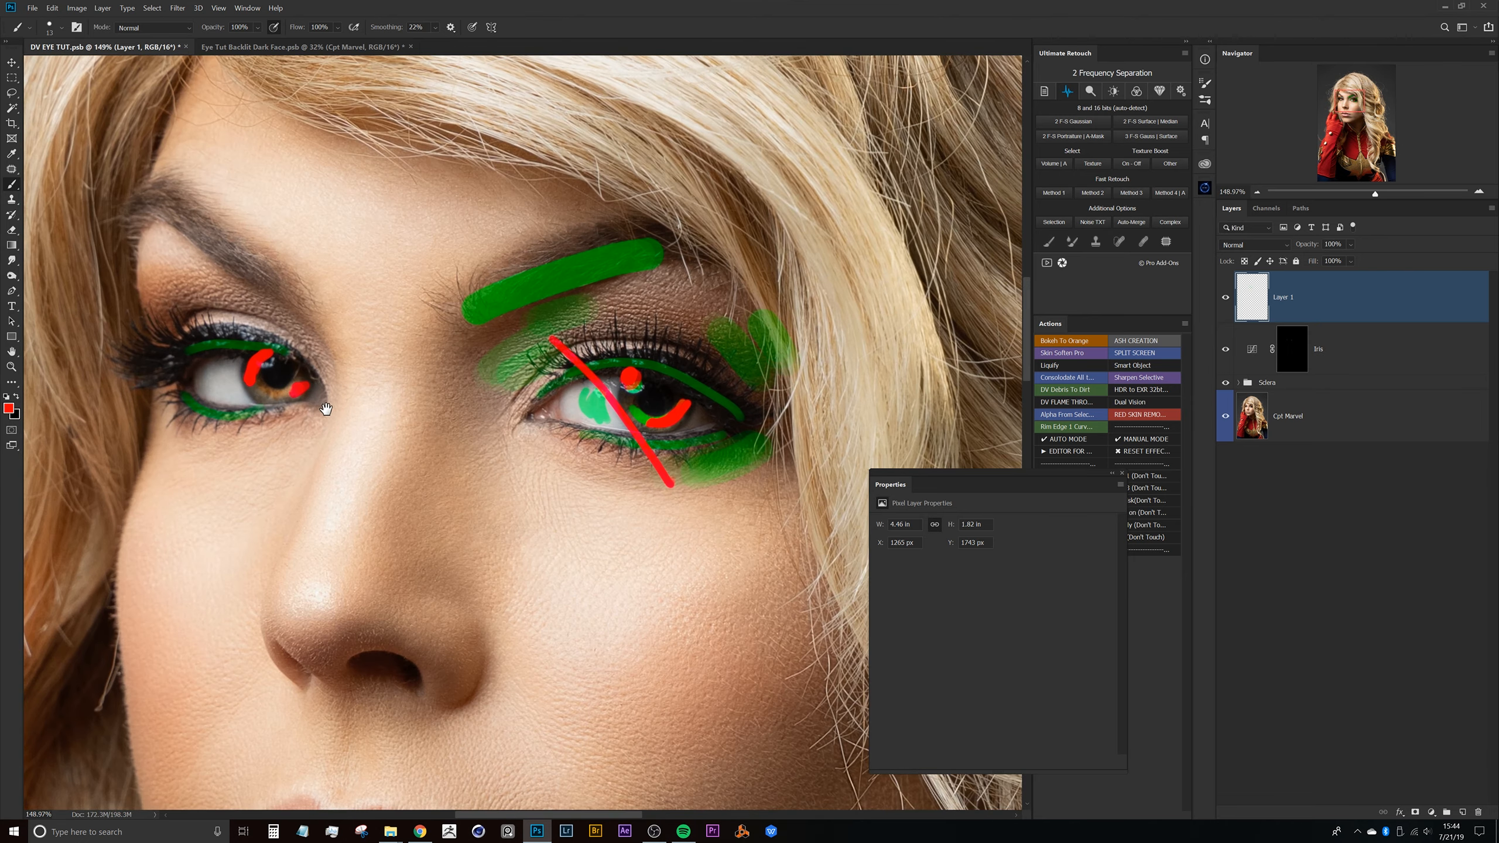
scroll(326, 409, "down", 4)
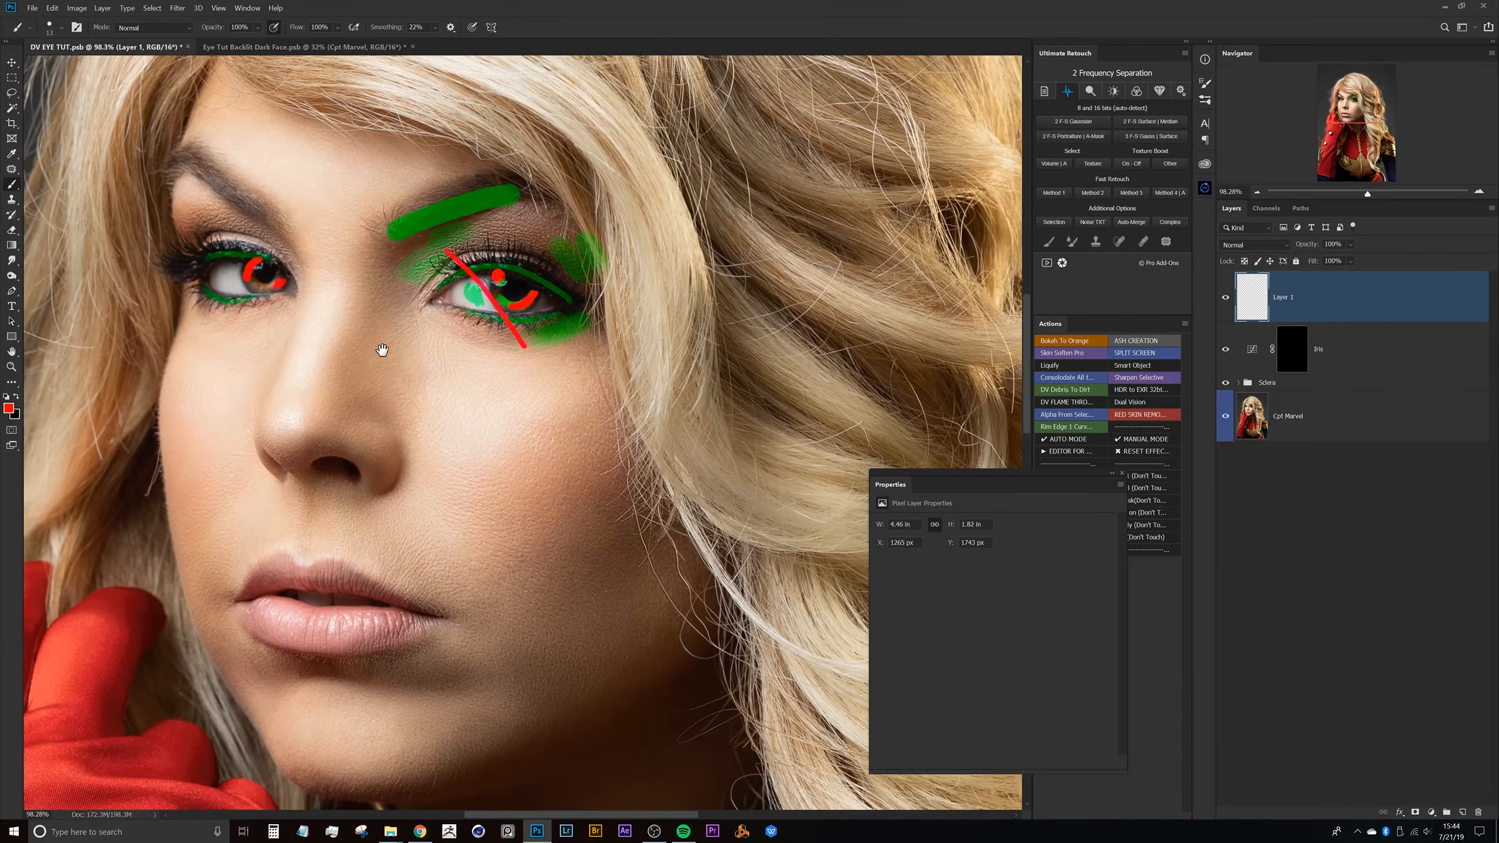
scroll(382, 350, "up", 3)
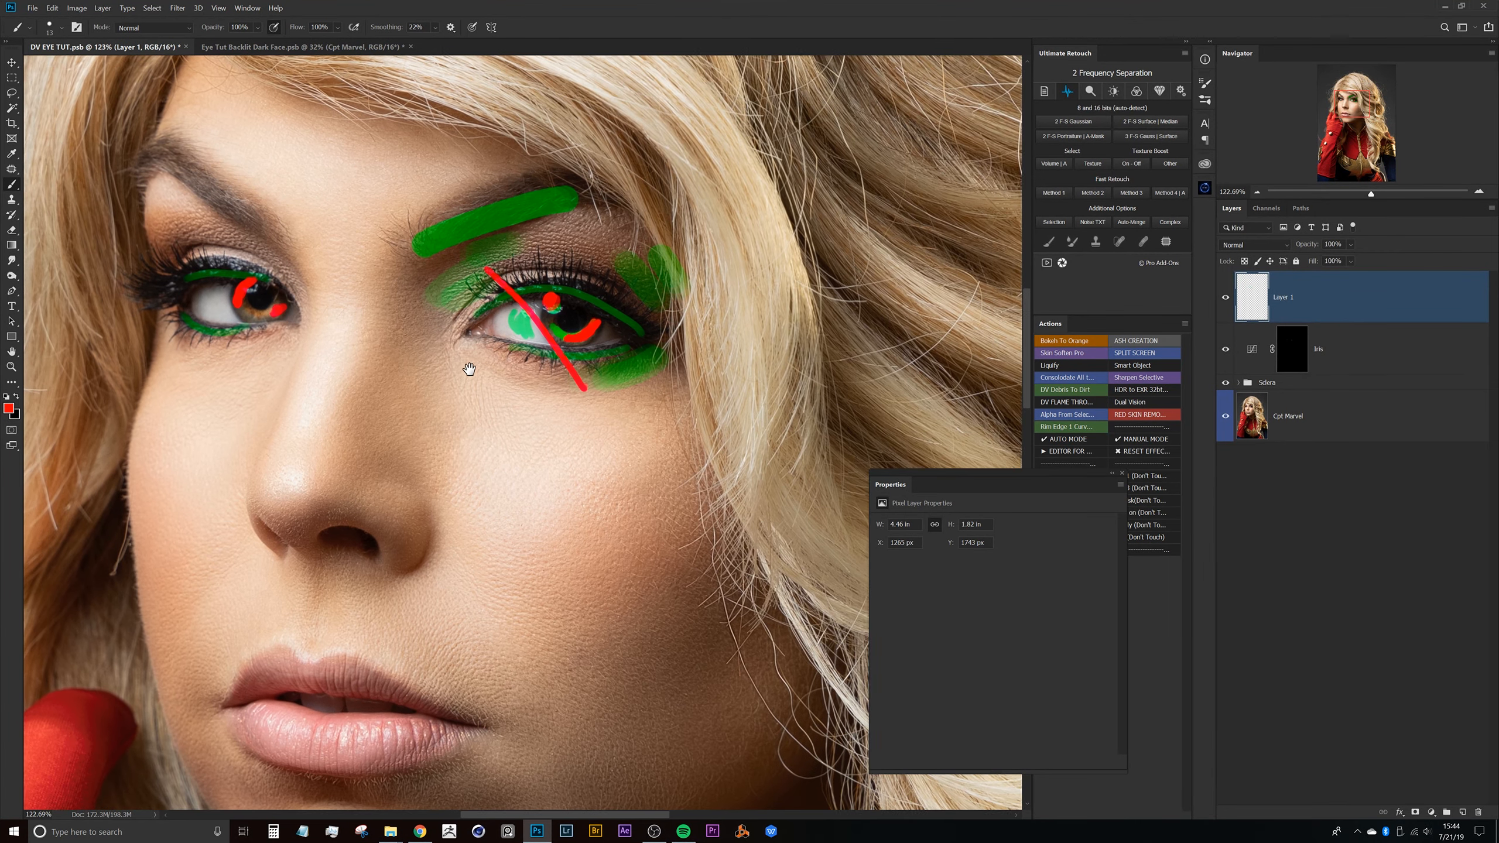
Hide Layer 1 and build up more white at 30% opacity on the Iris mask over the right-hand eye's lower iris
left_click(1226, 297)
left_click_drag(546, 343, 669, 377)
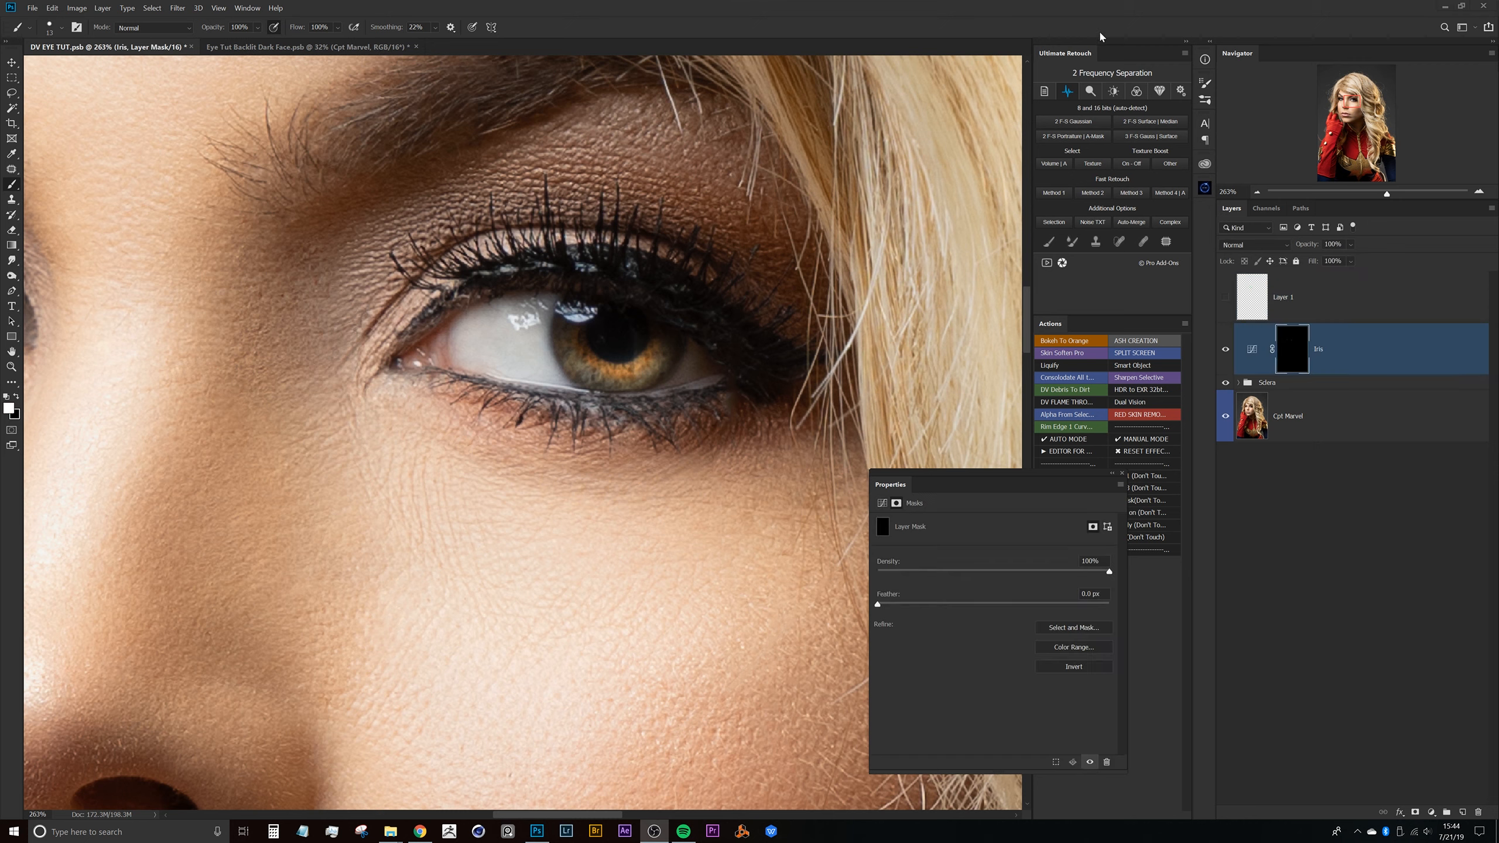
left_click(1100, 27)
mouse_move(636, 362)
left_mouse_down()
mouse_move(589, 334)
mouse_move(607, 224)
left_mouse_up()
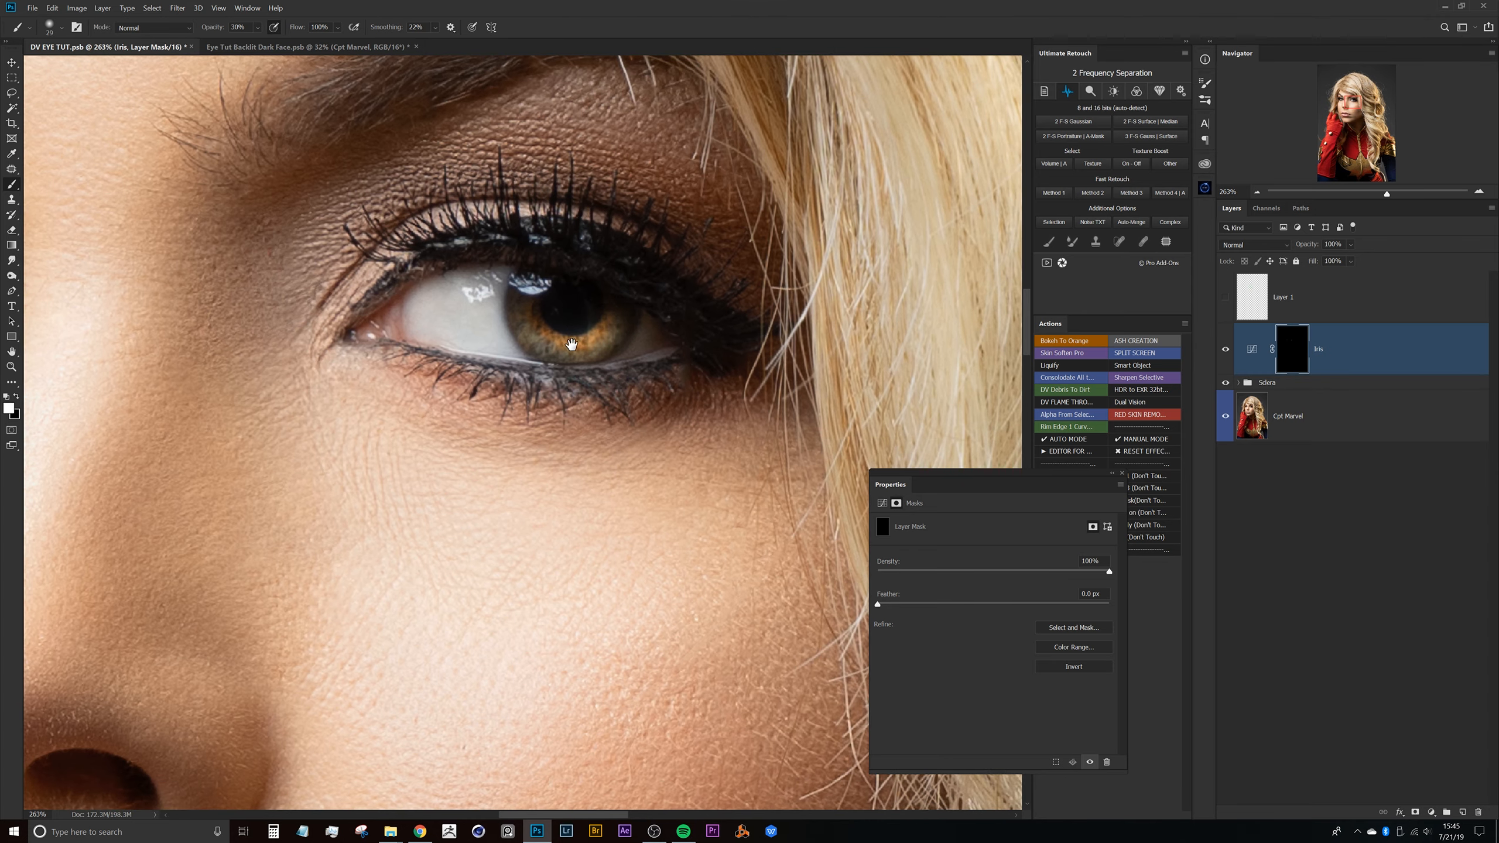
scroll(589, 339, "up", 3)
left_click_drag(626, 324, 639, 304)
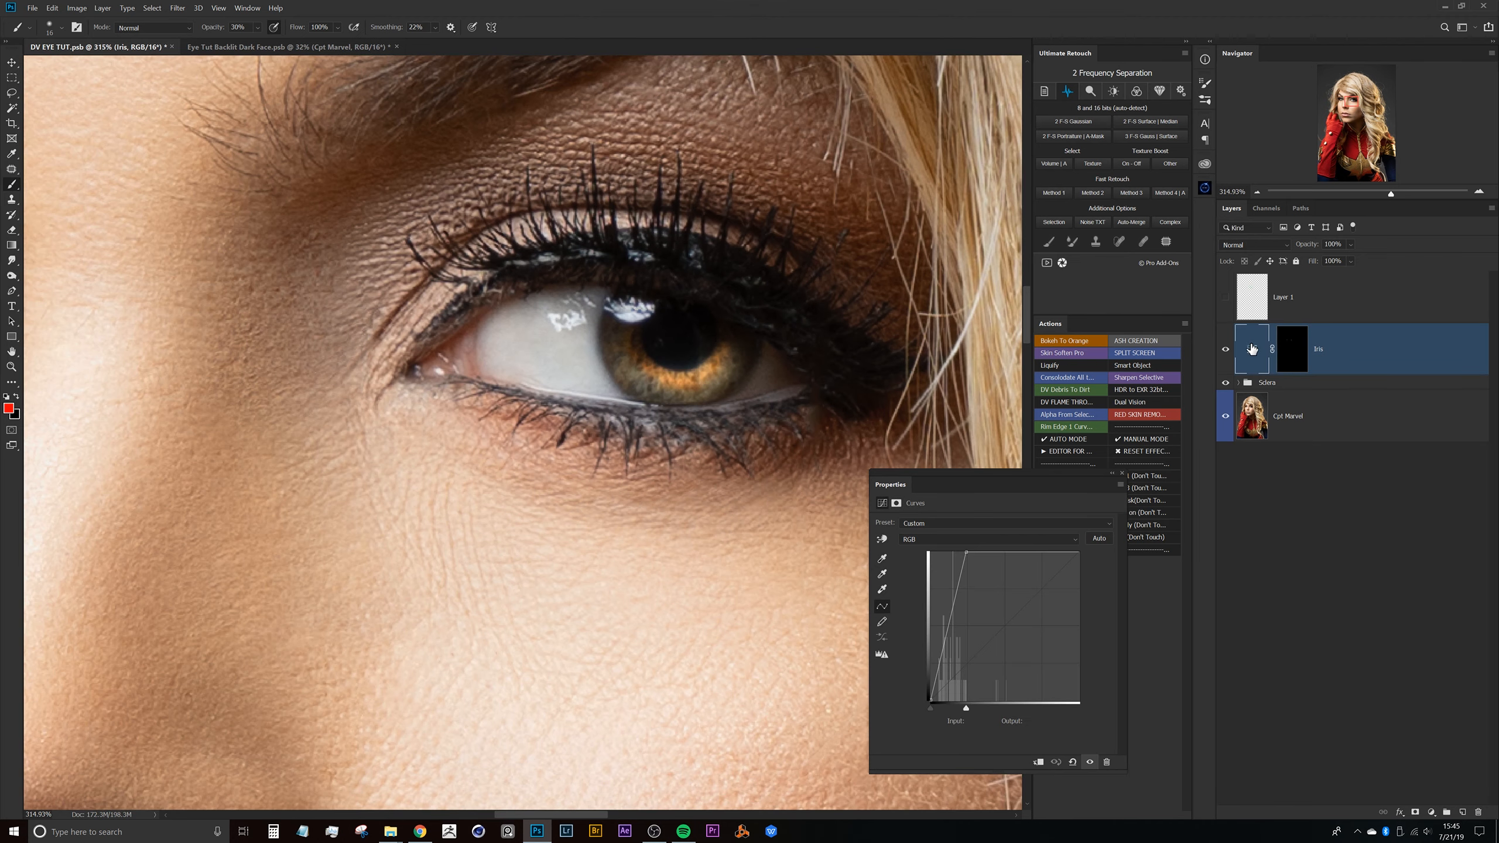
left_click_drag(687, 359, 656, 435)
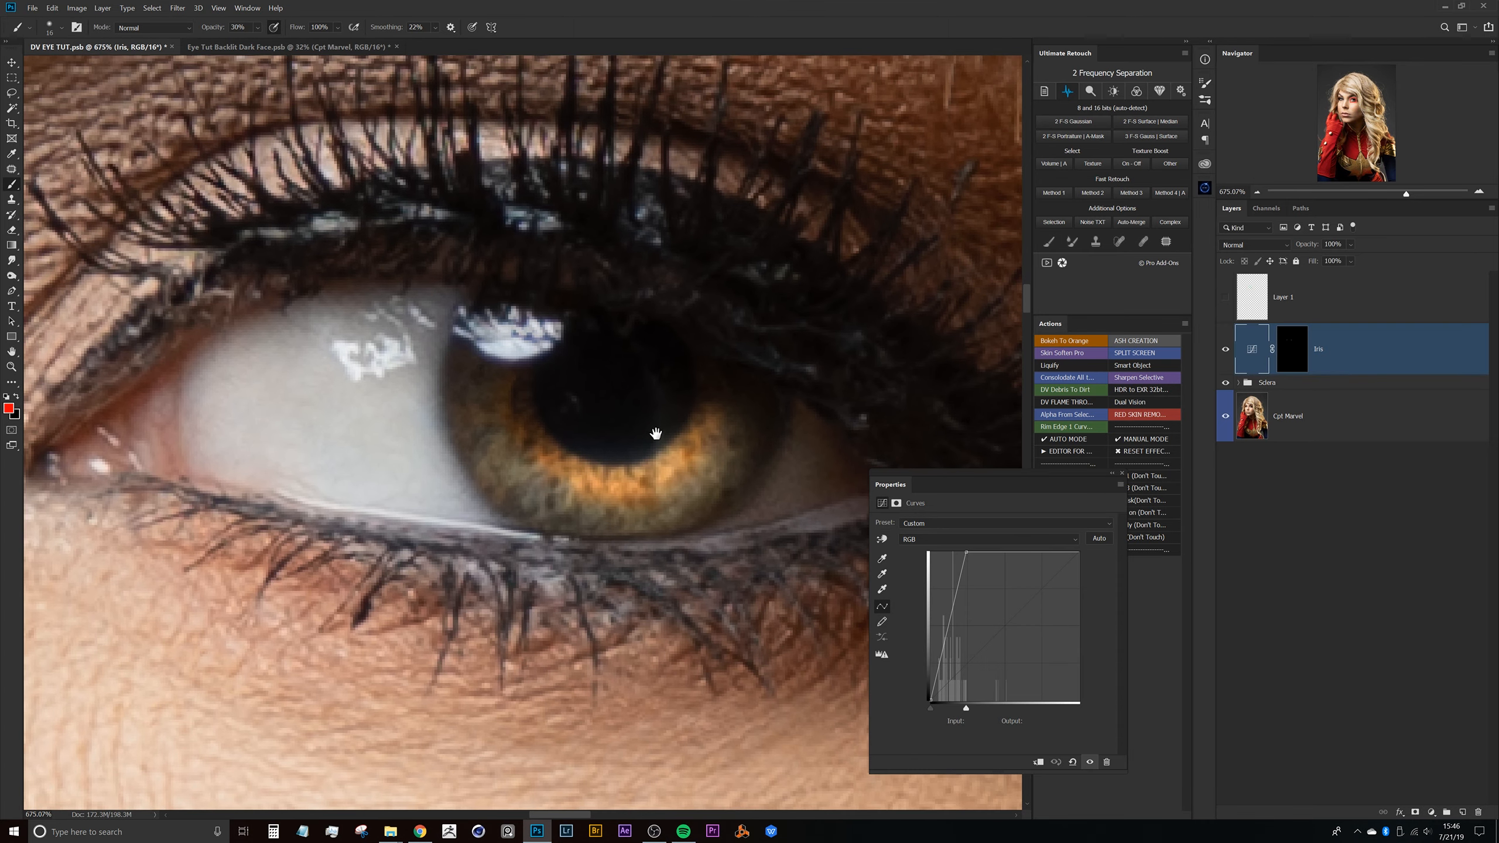
left_click(1281, 363)
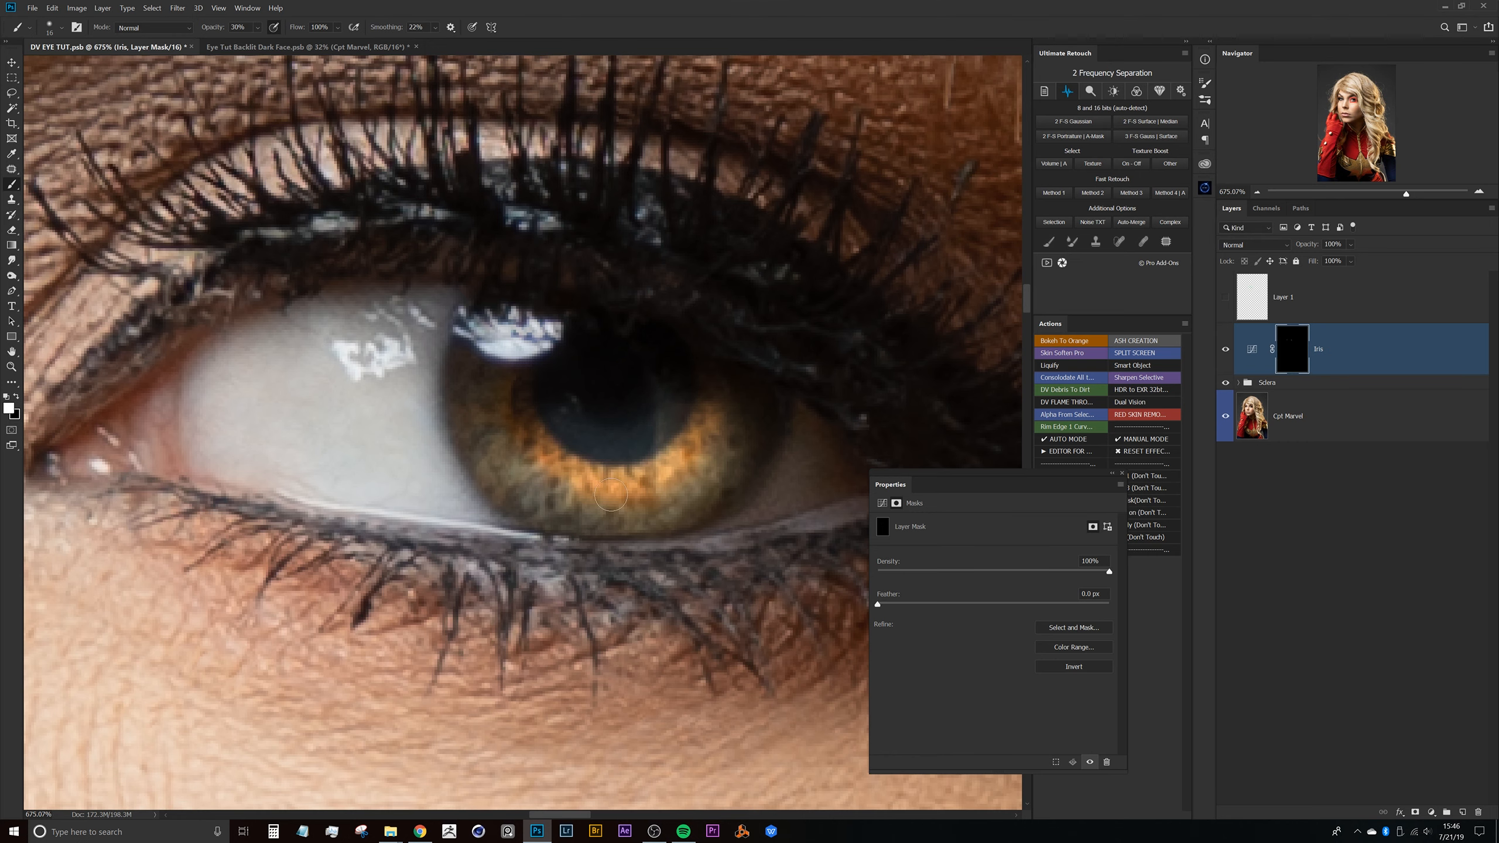
left_click_drag(808, 389, 805, 345)
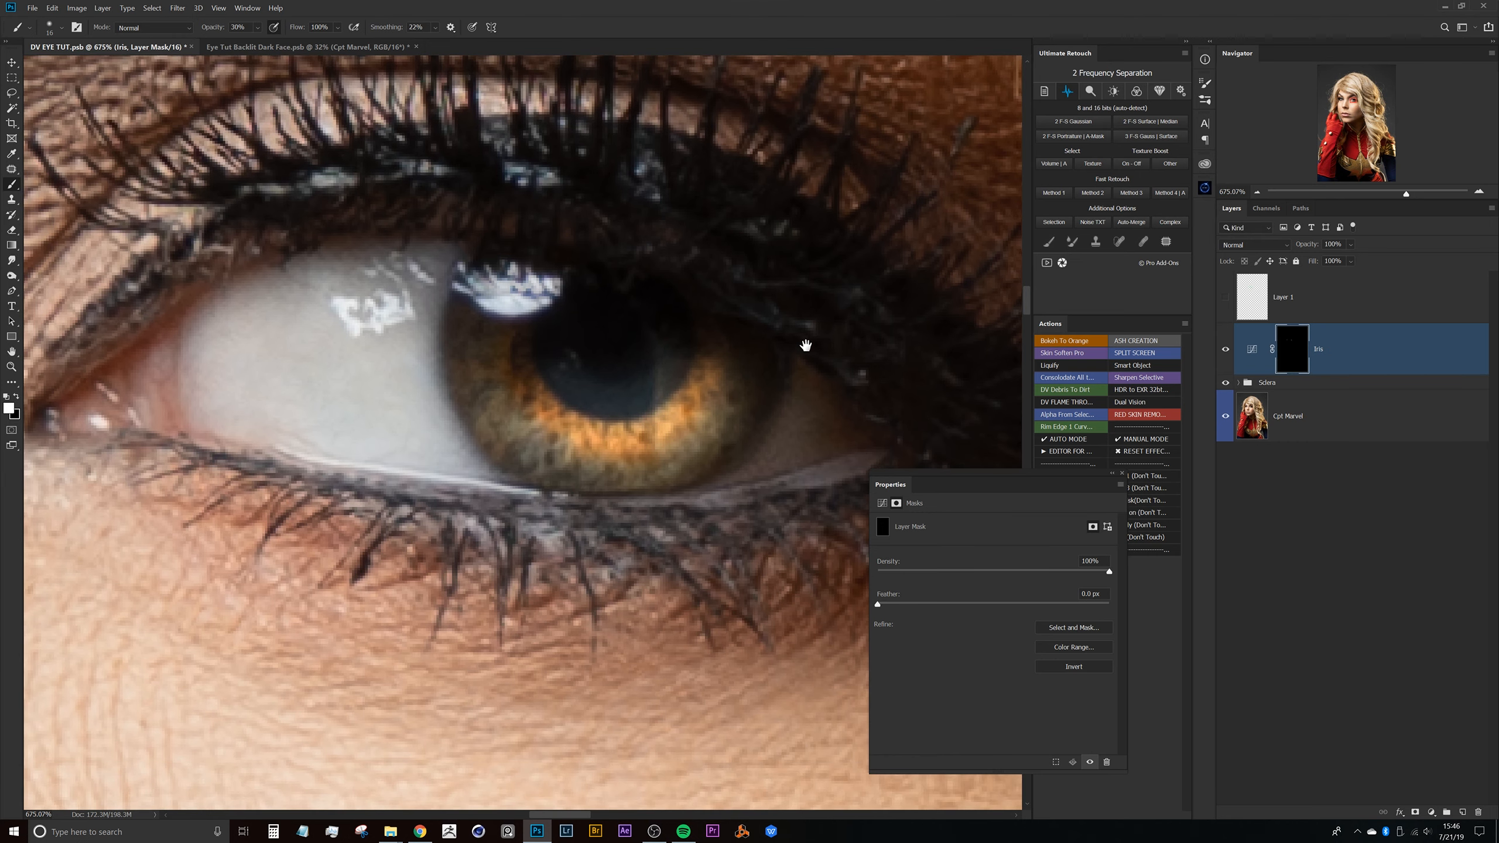
Refine the Iris curve by setting its black point to input 6 and its white point to input 67, output 254
left_click(1252, 350)
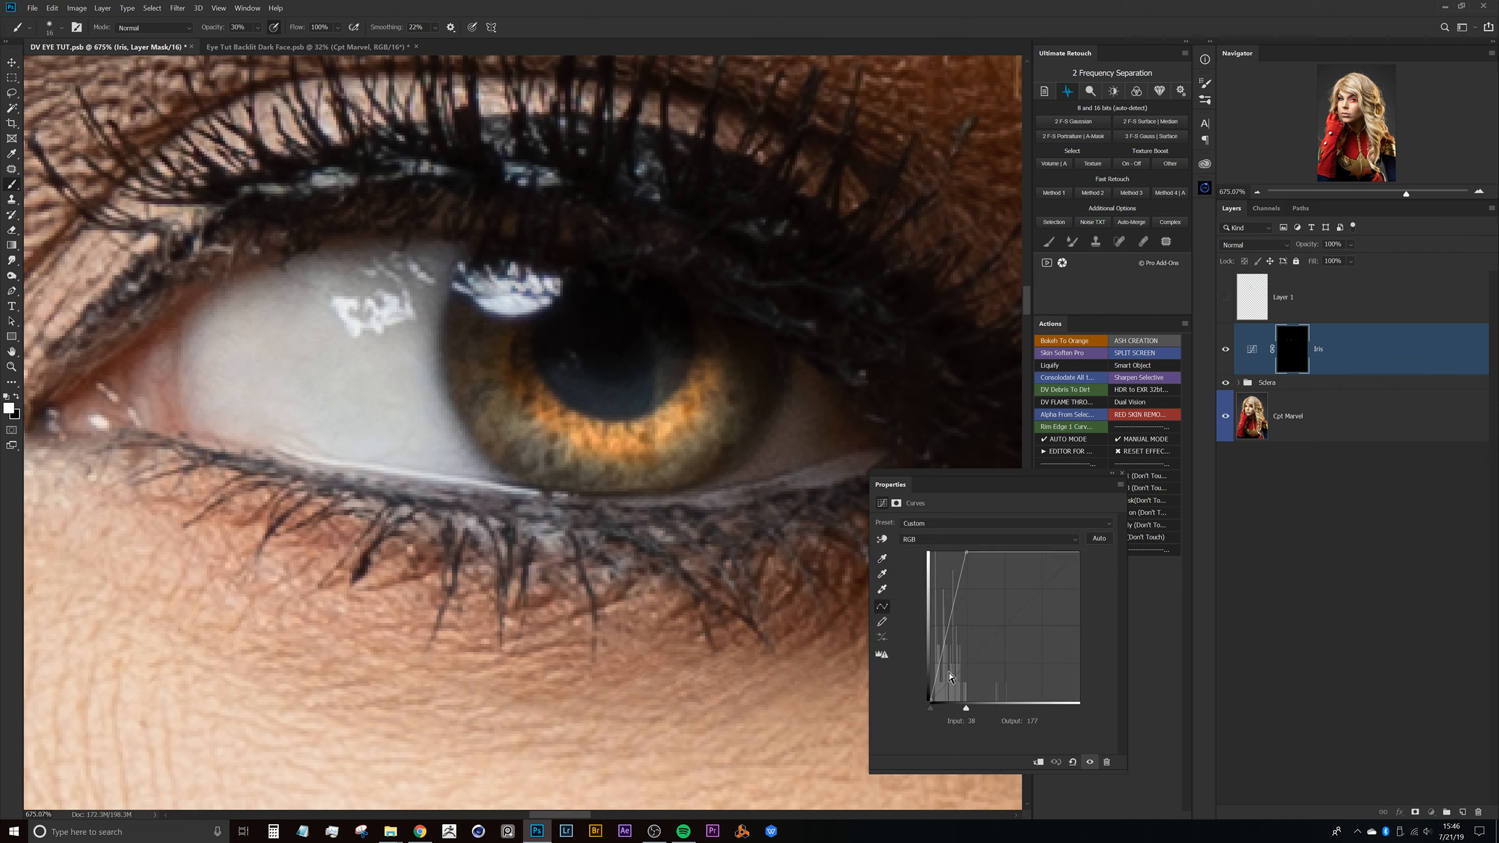
left_click(930, 708)
left_click_drag(932, 714, 934, 715)
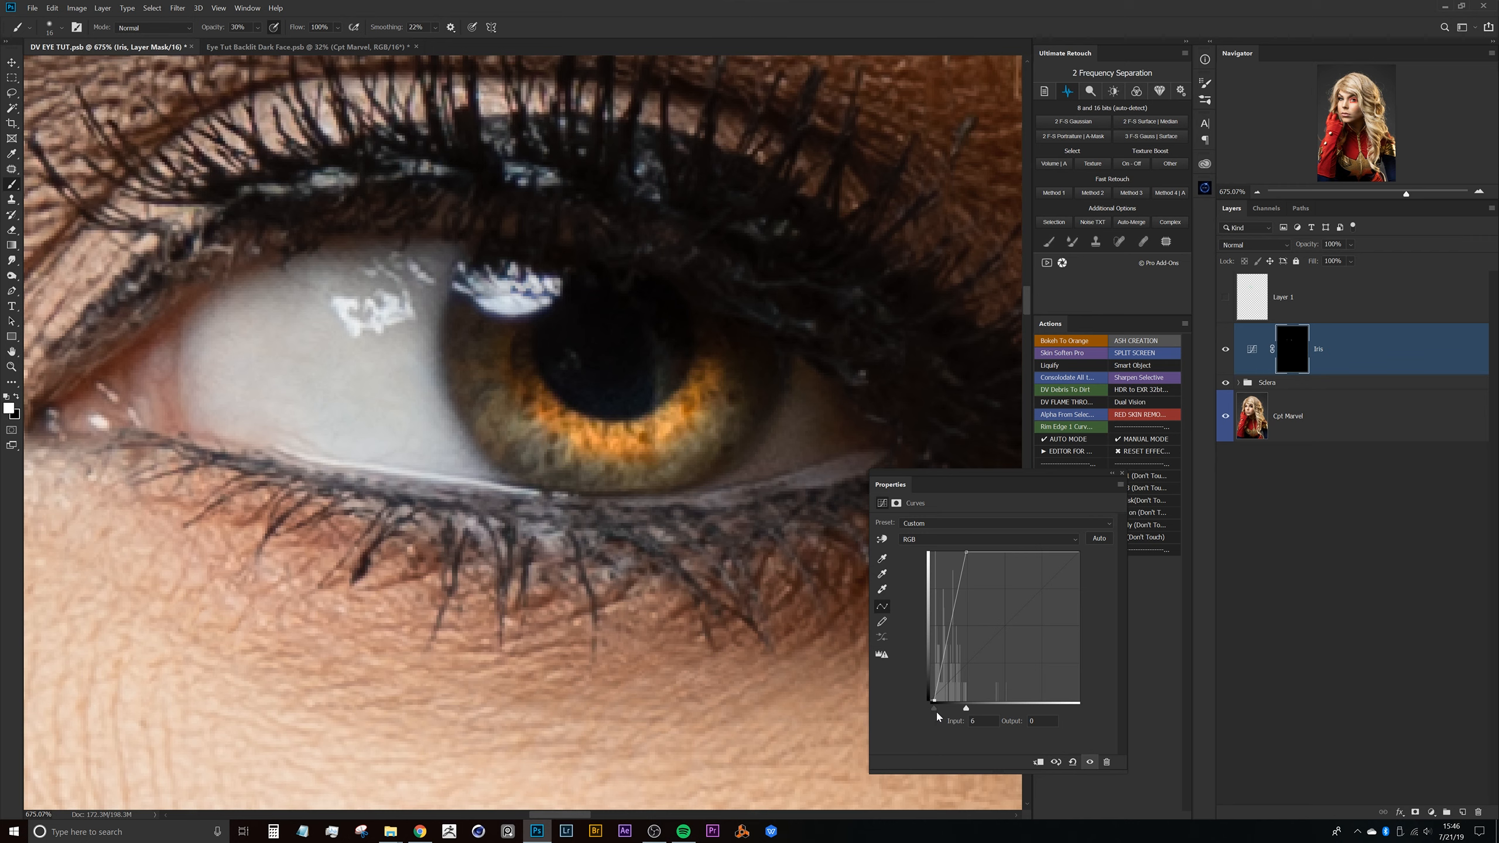
left_click_drag(586, 464, 664, 460)
mouse_move(665, 460)
left_mouse_down()
mouse_move(606, 495)
mouse_move(640, 419)
mouse_move(629, 405)
mouse_move(665, 430)
mouse_move(655, 462)
left_mouse_up()
left_click_drag(701, 382, 775, 394)
left_click_drag(714, 431, 702, 369)
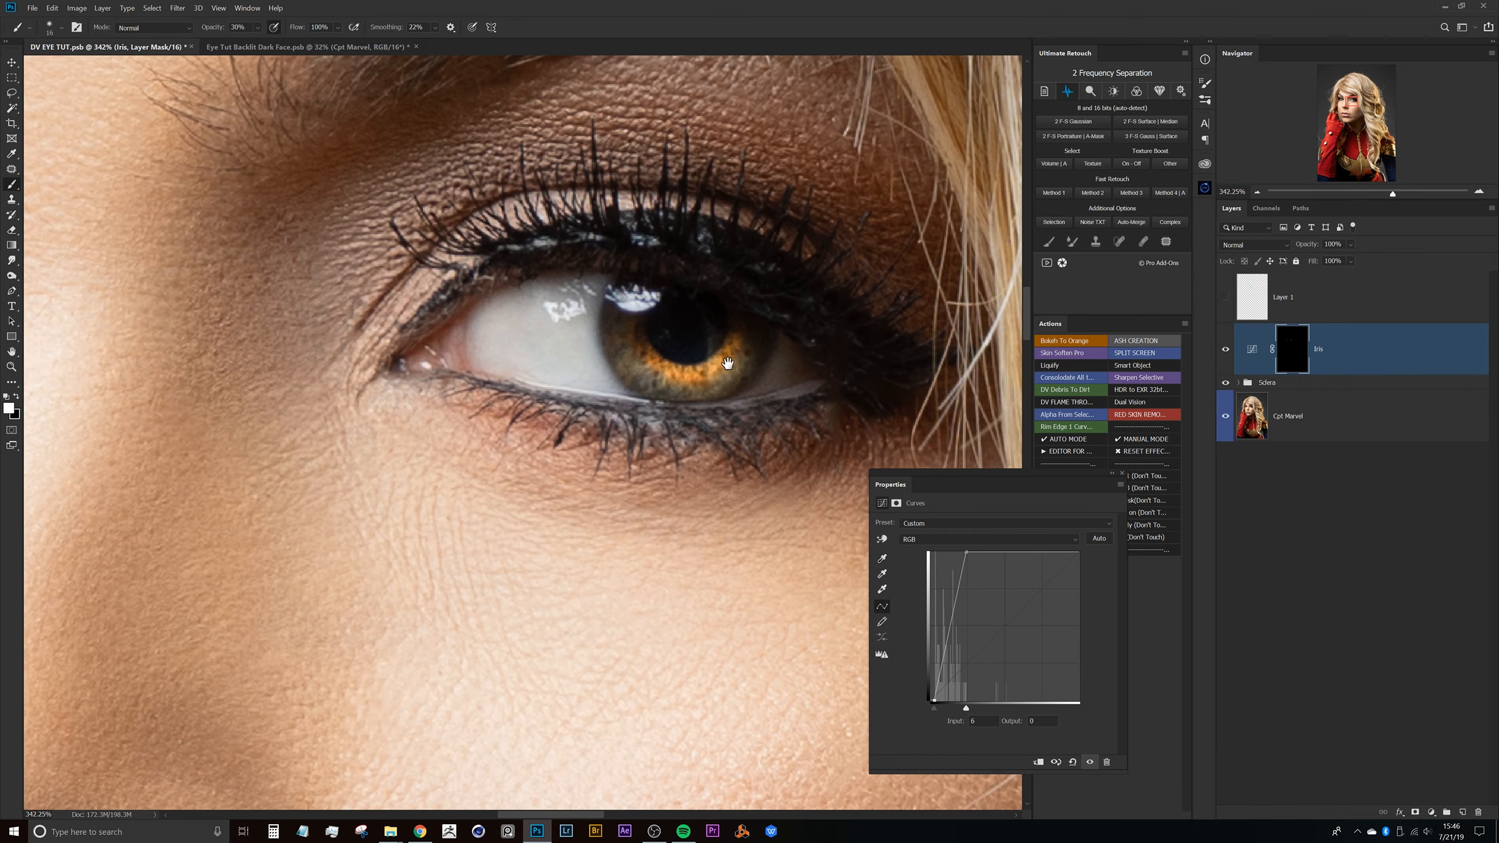
left_click_drag(966, 553, 973, 552)
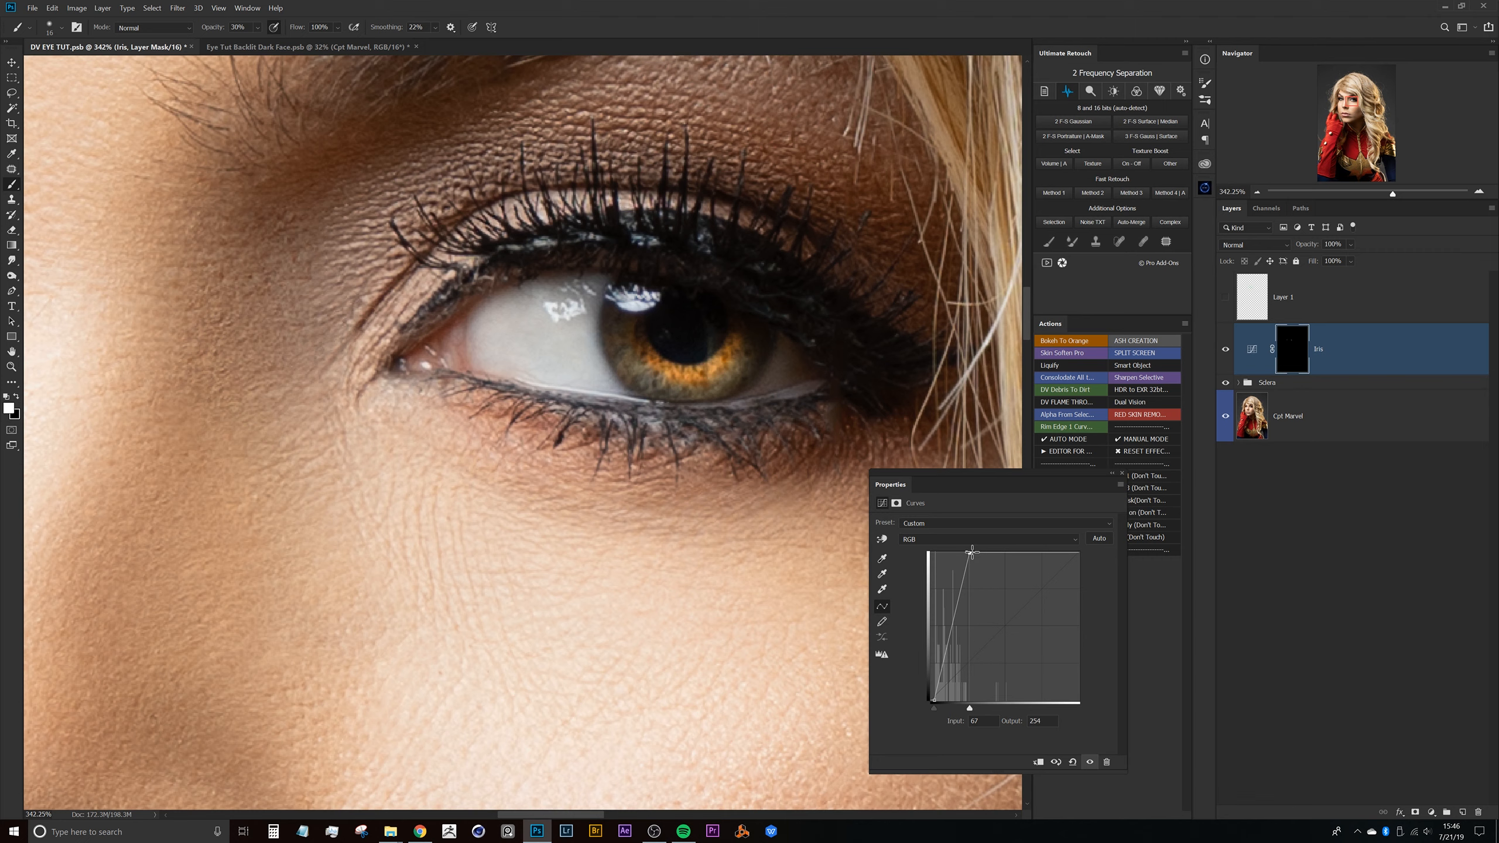
Compare both eyes with and without the Iris layer, up close and with the whole face in view
left_click(1224, 350)
left_click(1224, 351)
left_click(1224, 351)
left_click(1224, 350)
left_click(1251, 350)
scroll(561, 428, "down", 10)
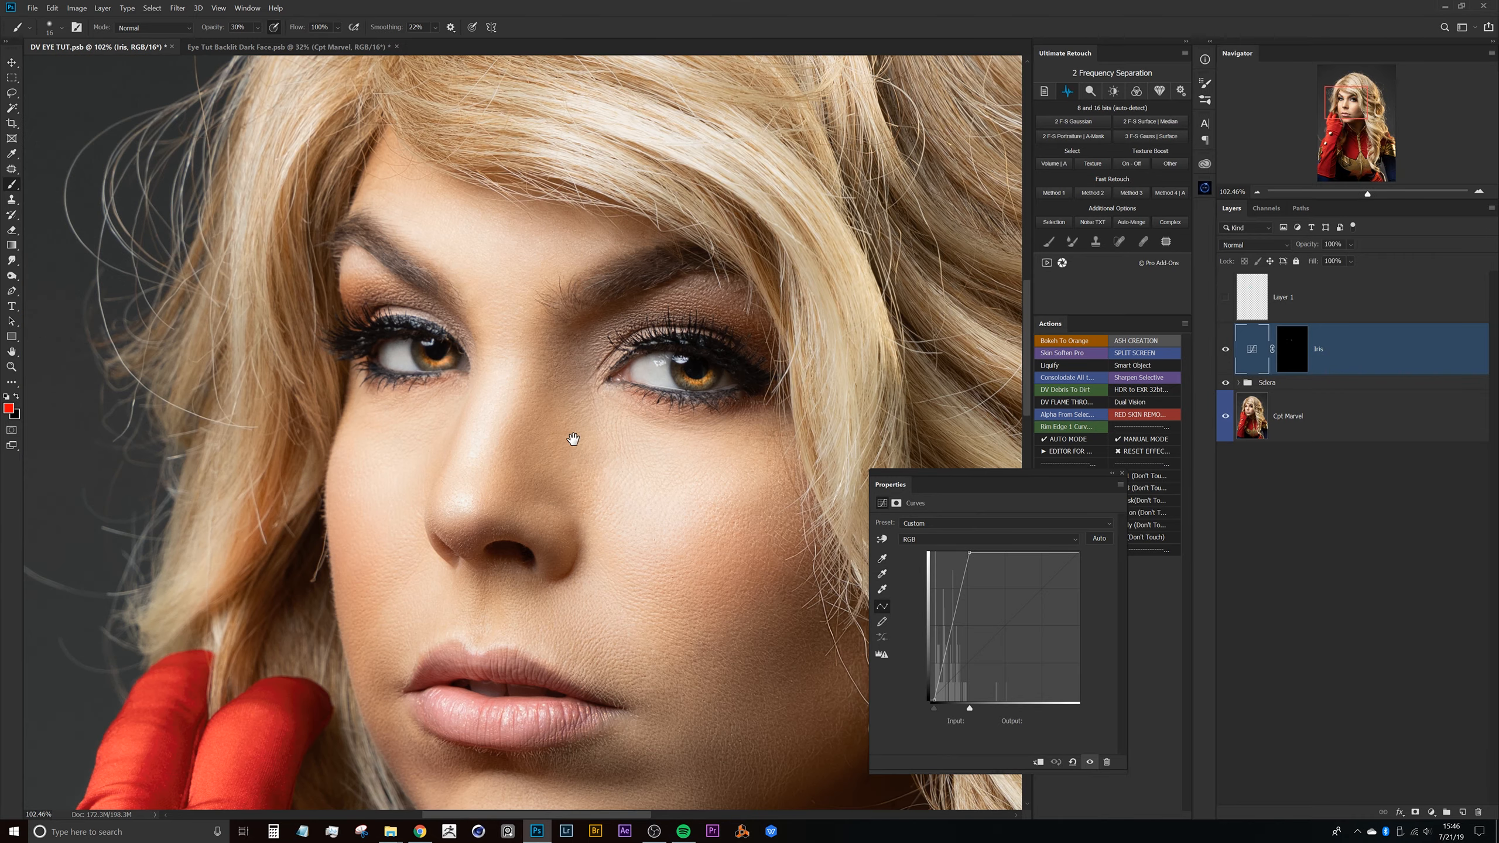
scroll(527, 427, "up", 1)
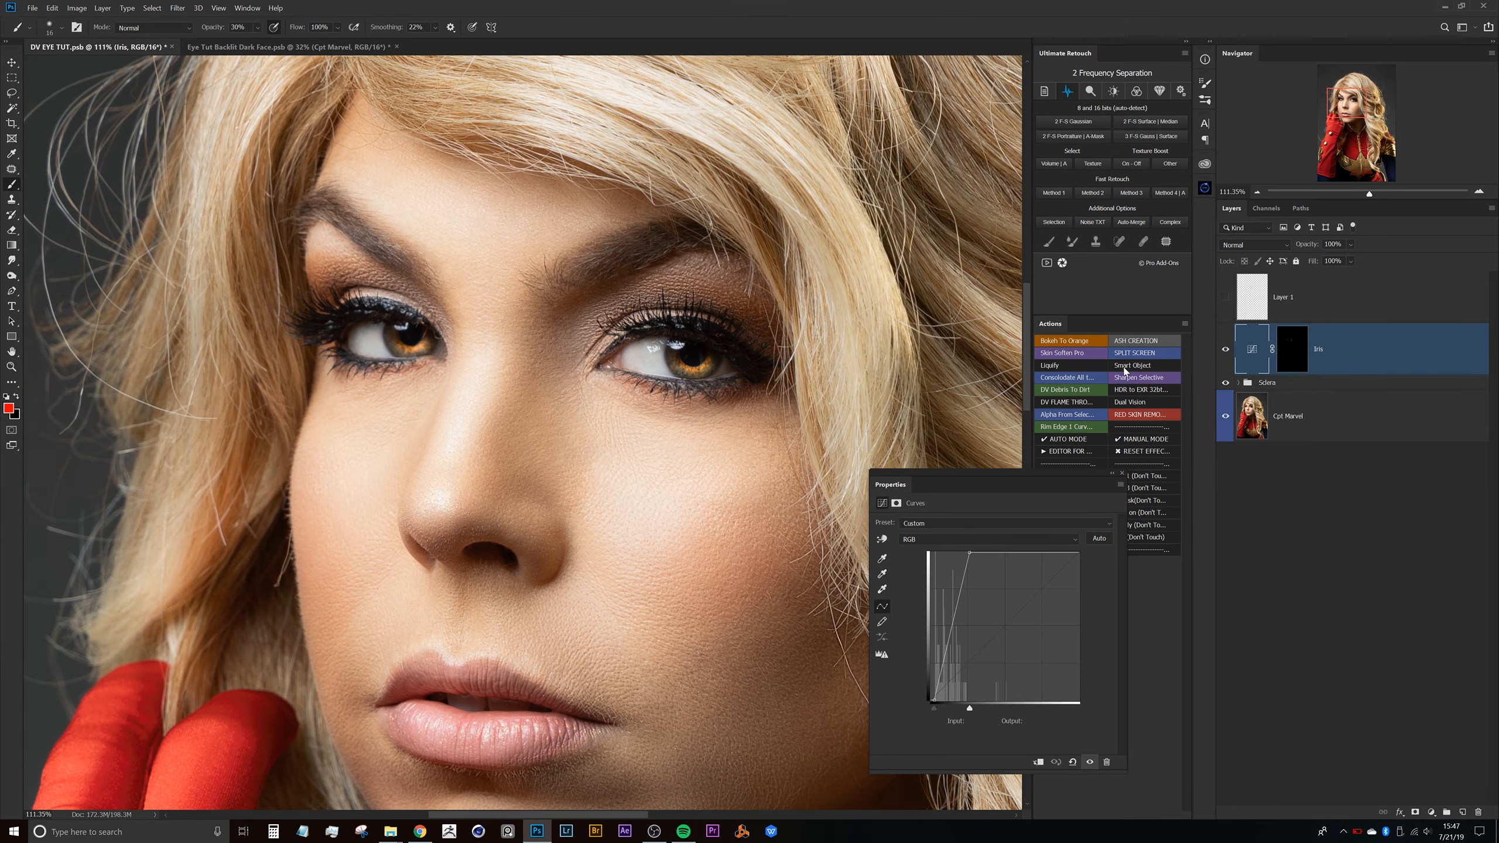
left_click(1225, 350)
left_click(1225, 350)
left_click(1225, 352)
left_click(1225, 354)
left_click(1225, 355)
left_click(1225, 354)
scroll(679, 348, "up", 3)
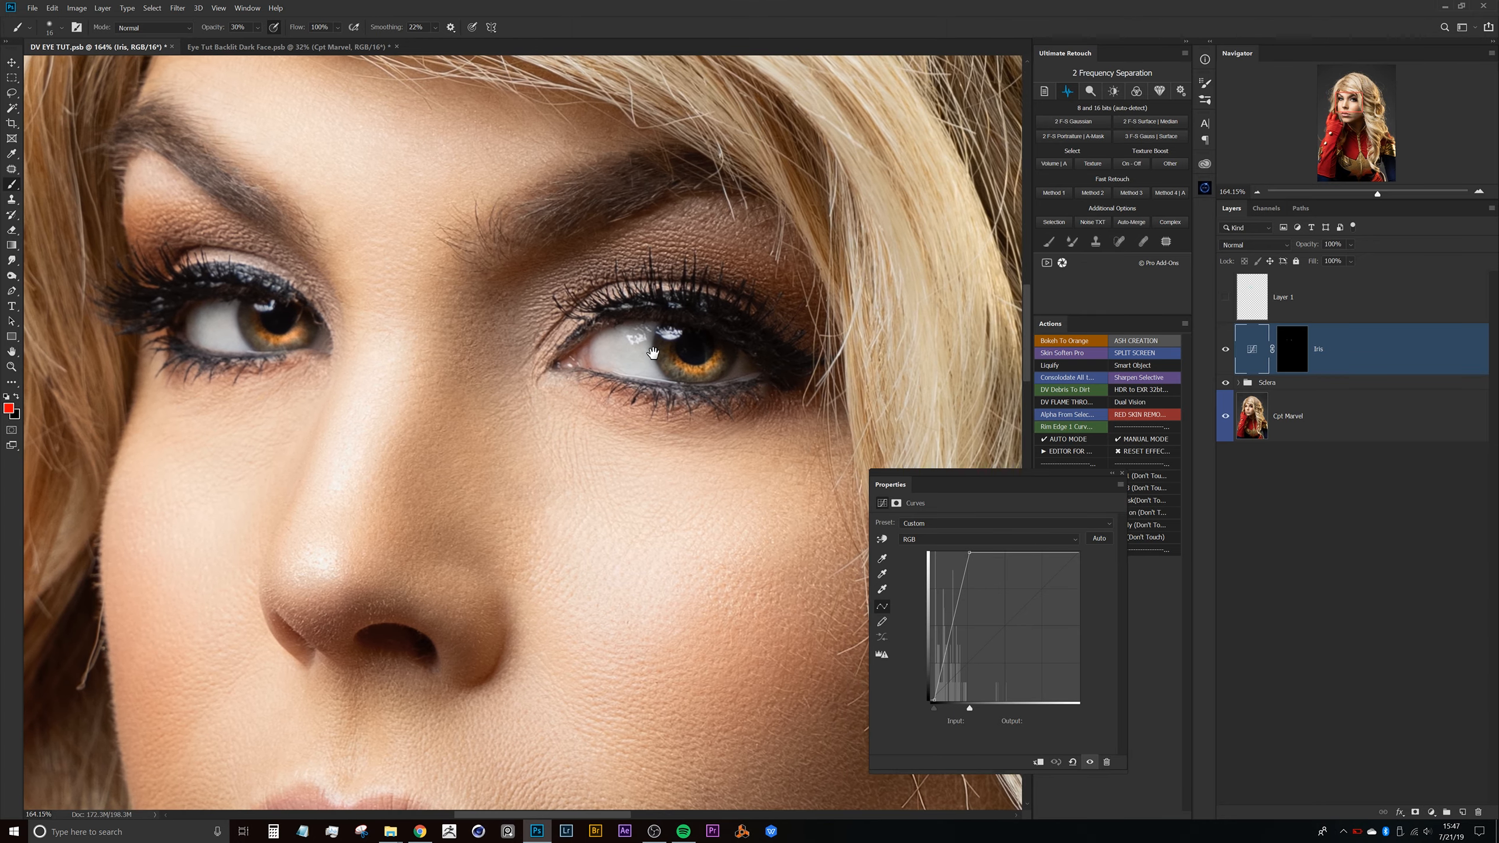
left_click_drag(679, 334, 703, 325)
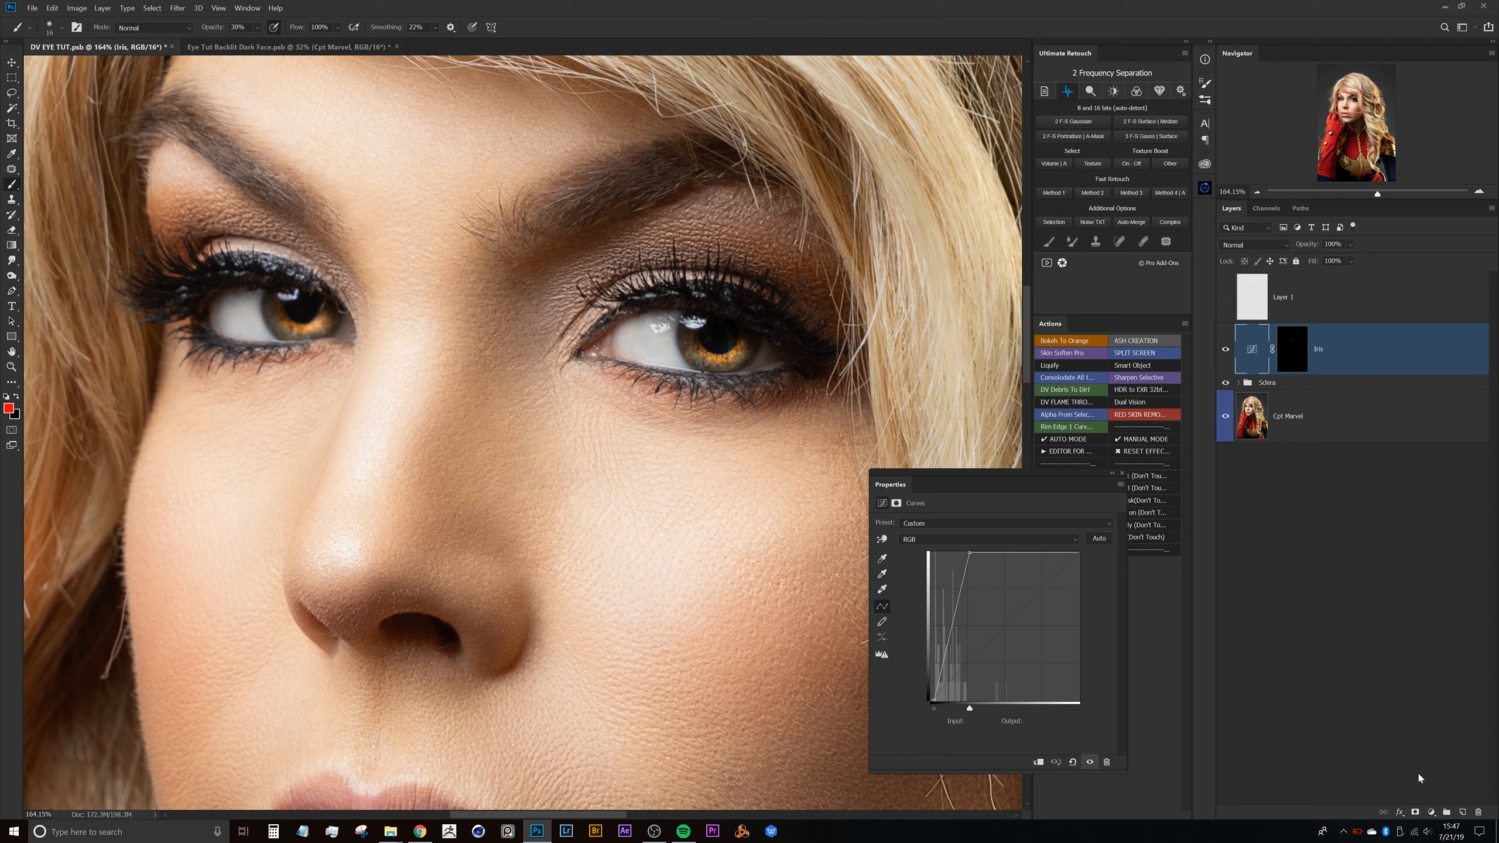
Add a Vibrance adjustment layer above the Iris layer and clip it to that layer
left_click(1428, 815)
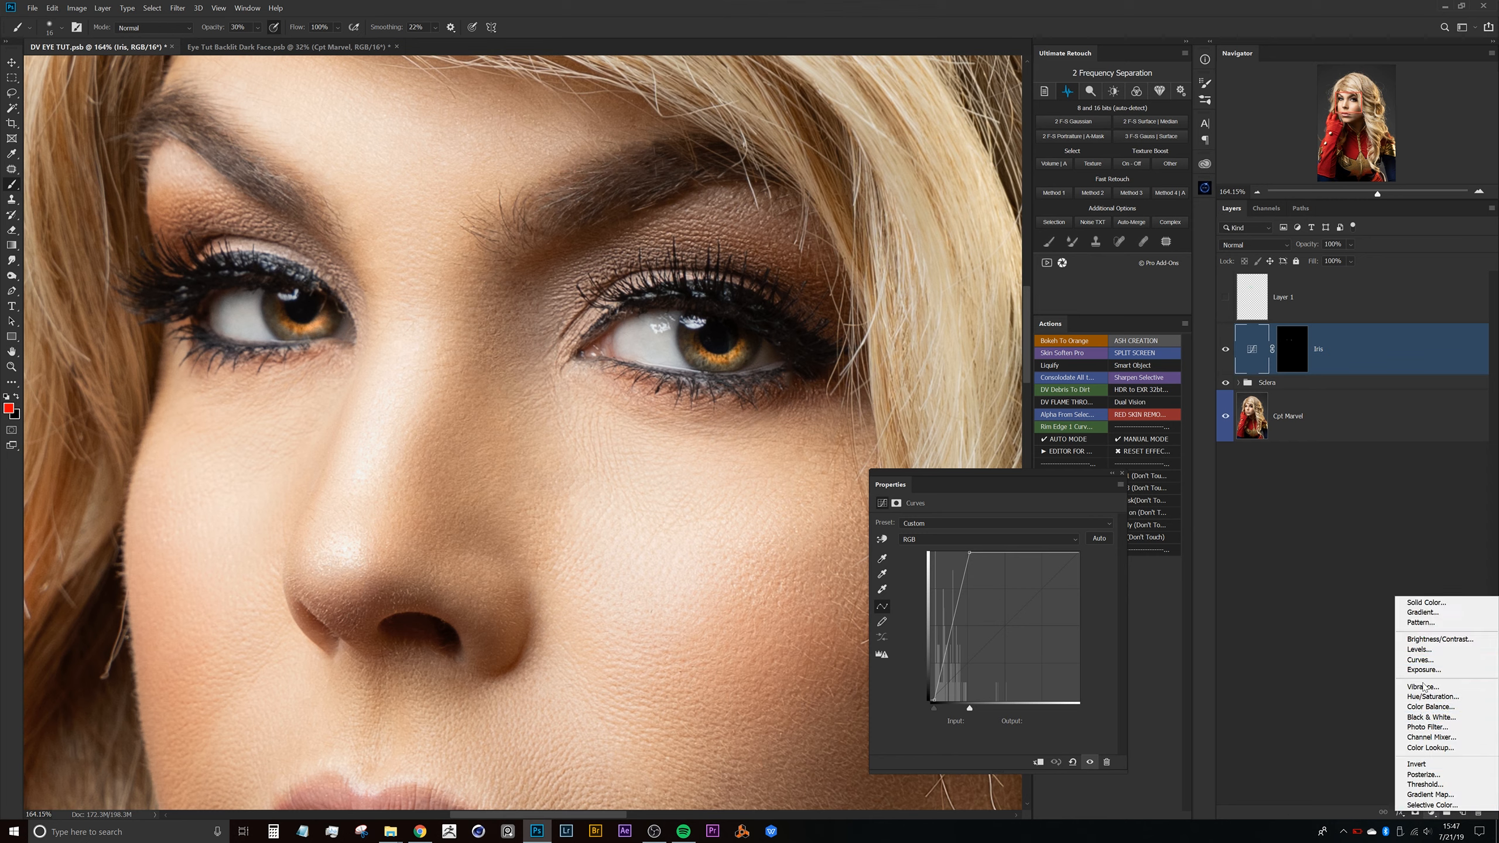
left_click(1424, 686)
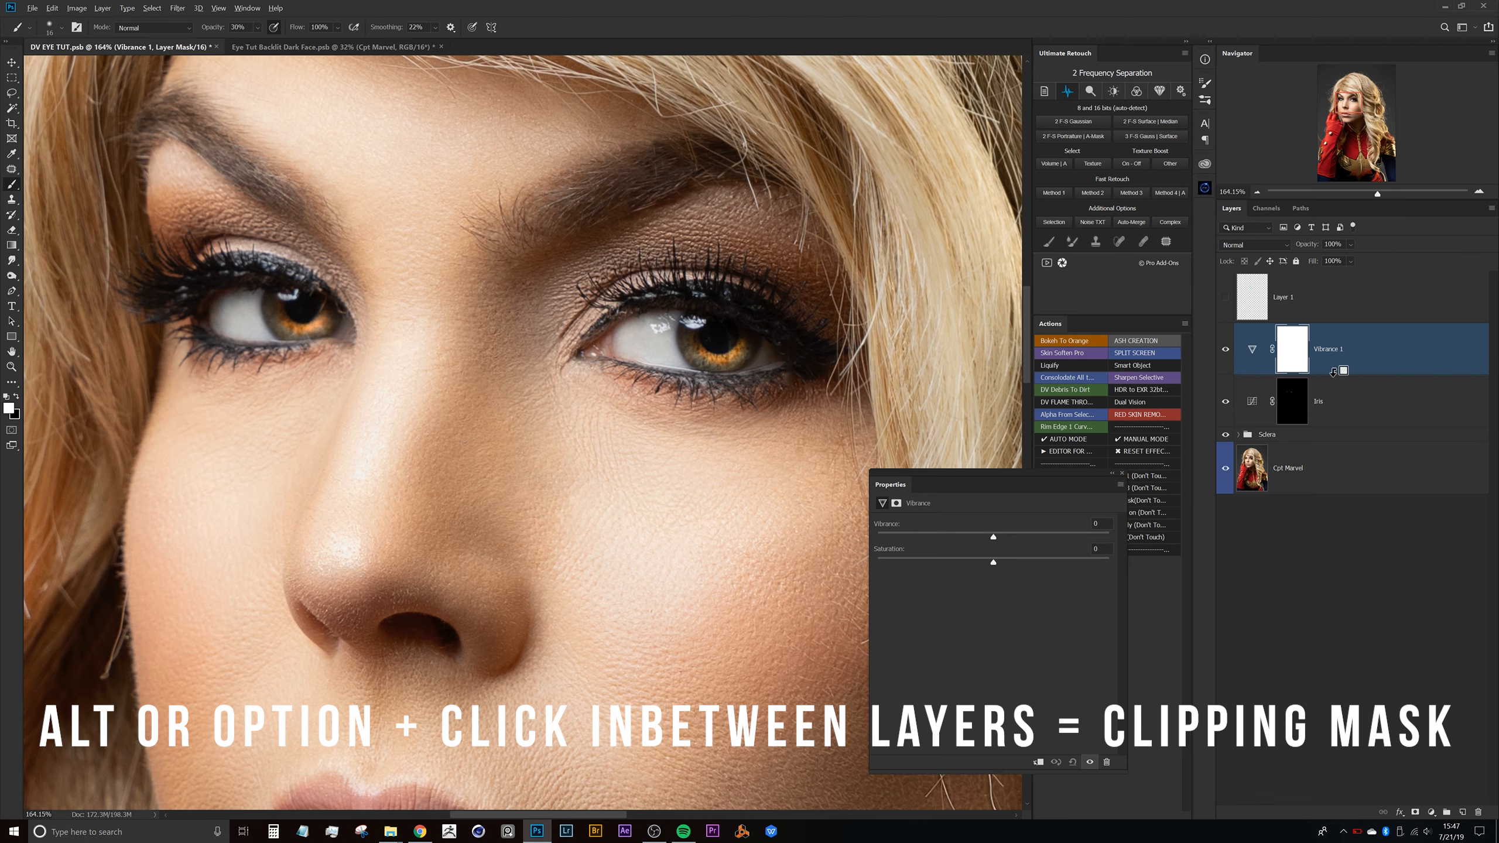
left_click(1334, 372, "alt")
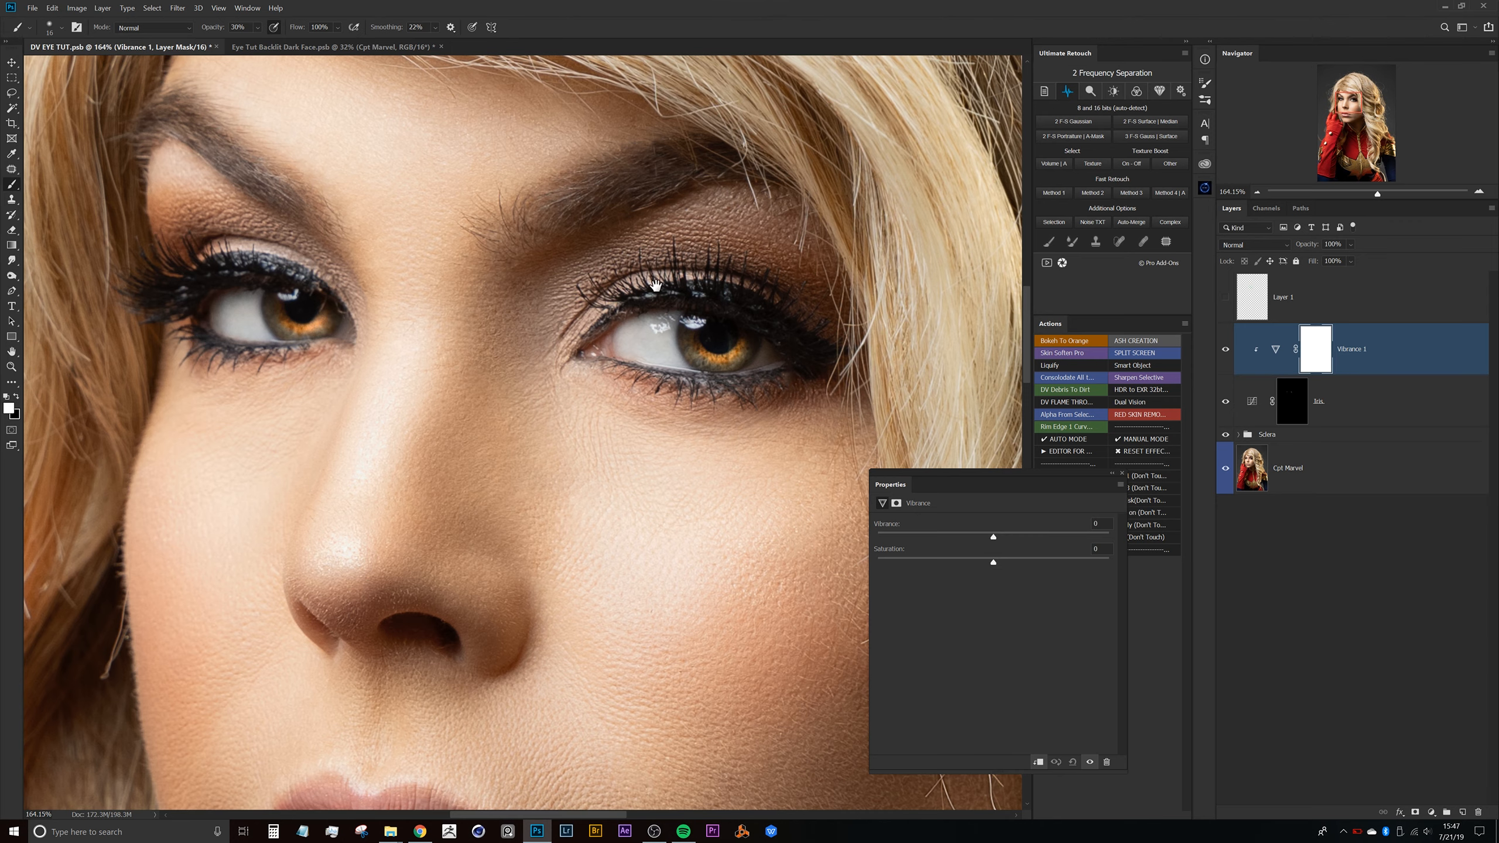
Try different vibrance amounts on the clipped Vibrance layer, then set vibrance to -1 and reduce saturation to about -35
scroll(666, 275, "down", 4)
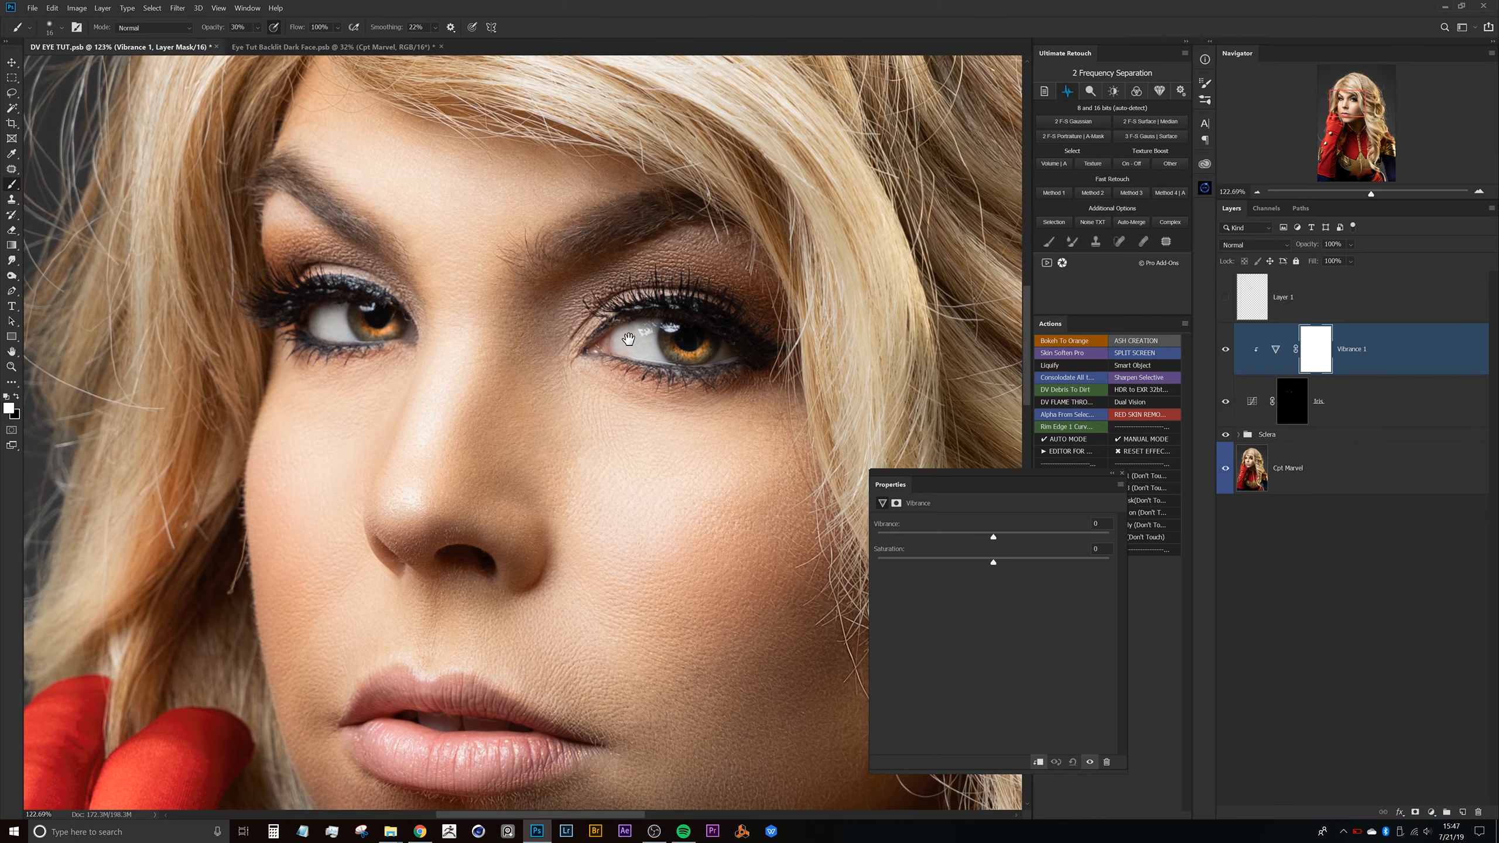
scroll(628, 339, "up", 4)
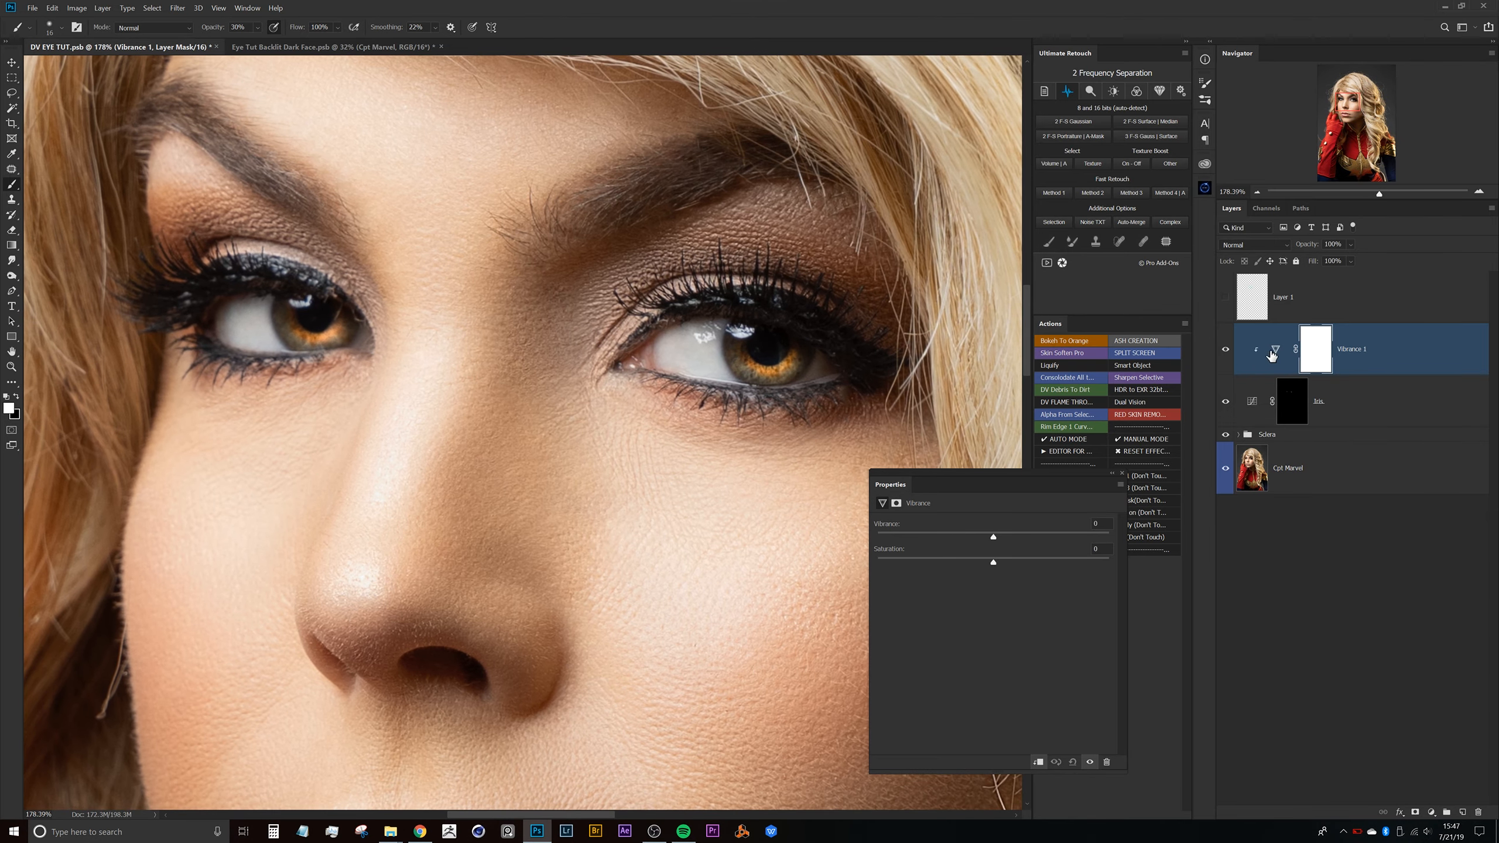
left_click(1276, 354)
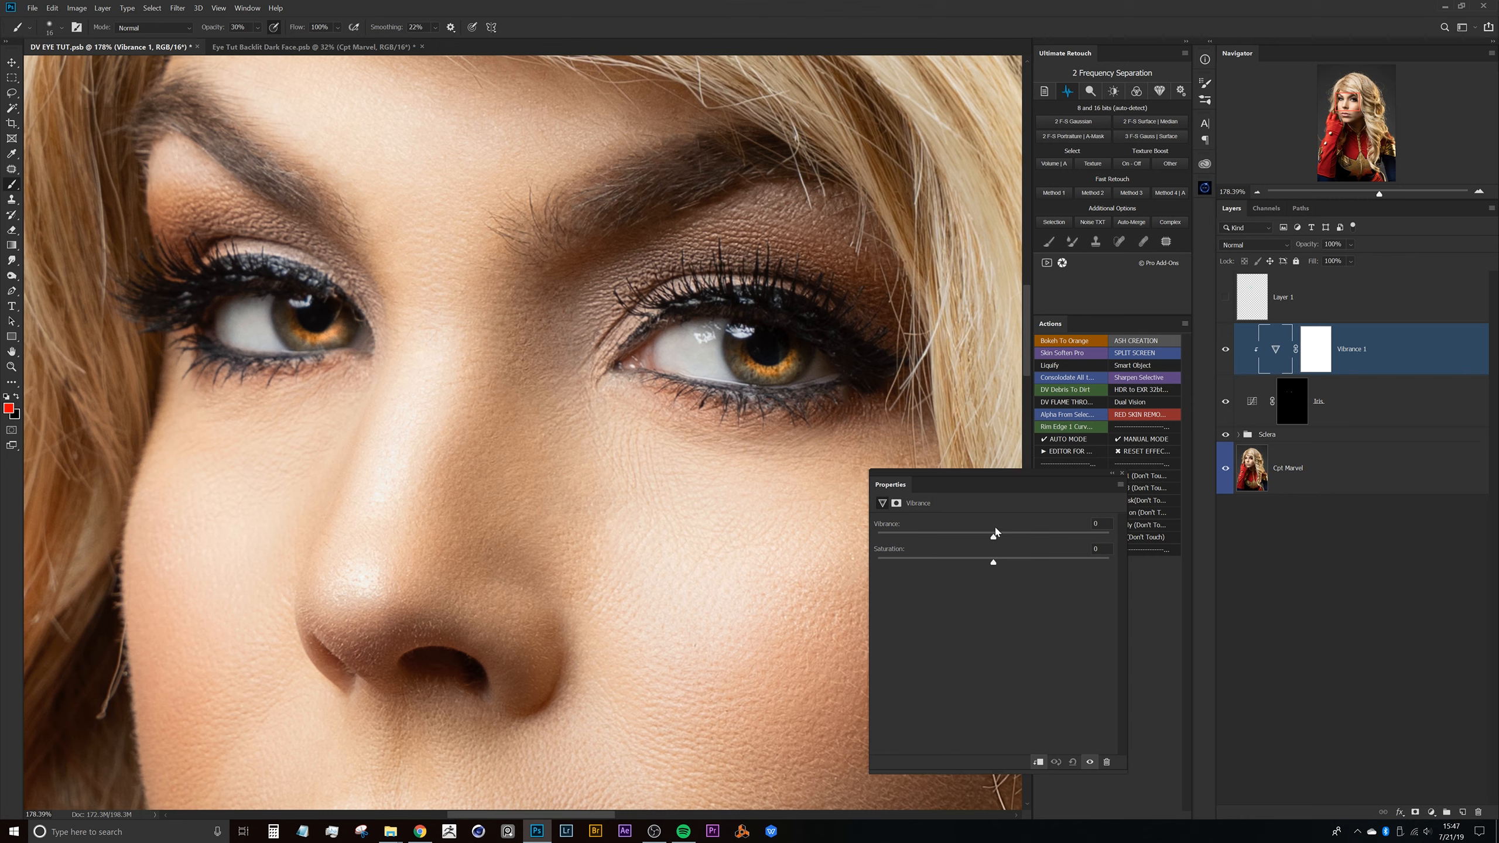
left_click_drag(1040, 540, 888, 528)
left_click_drag(1043, 565, 984, 573)
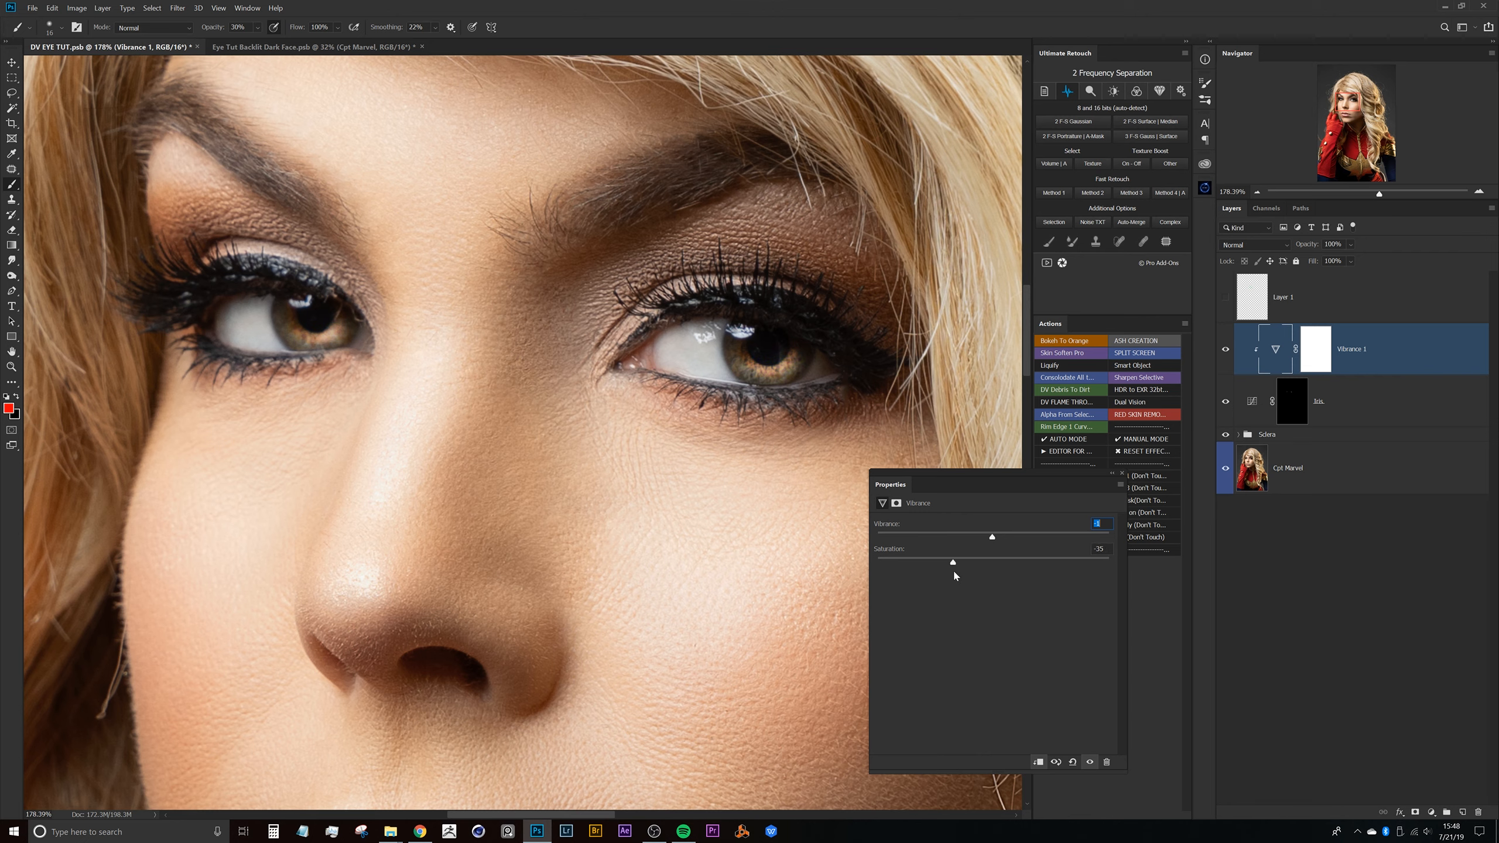
Set the clipped Vibrance layer's saturation to +4
left_click_drag(891, 555, 924, 407)
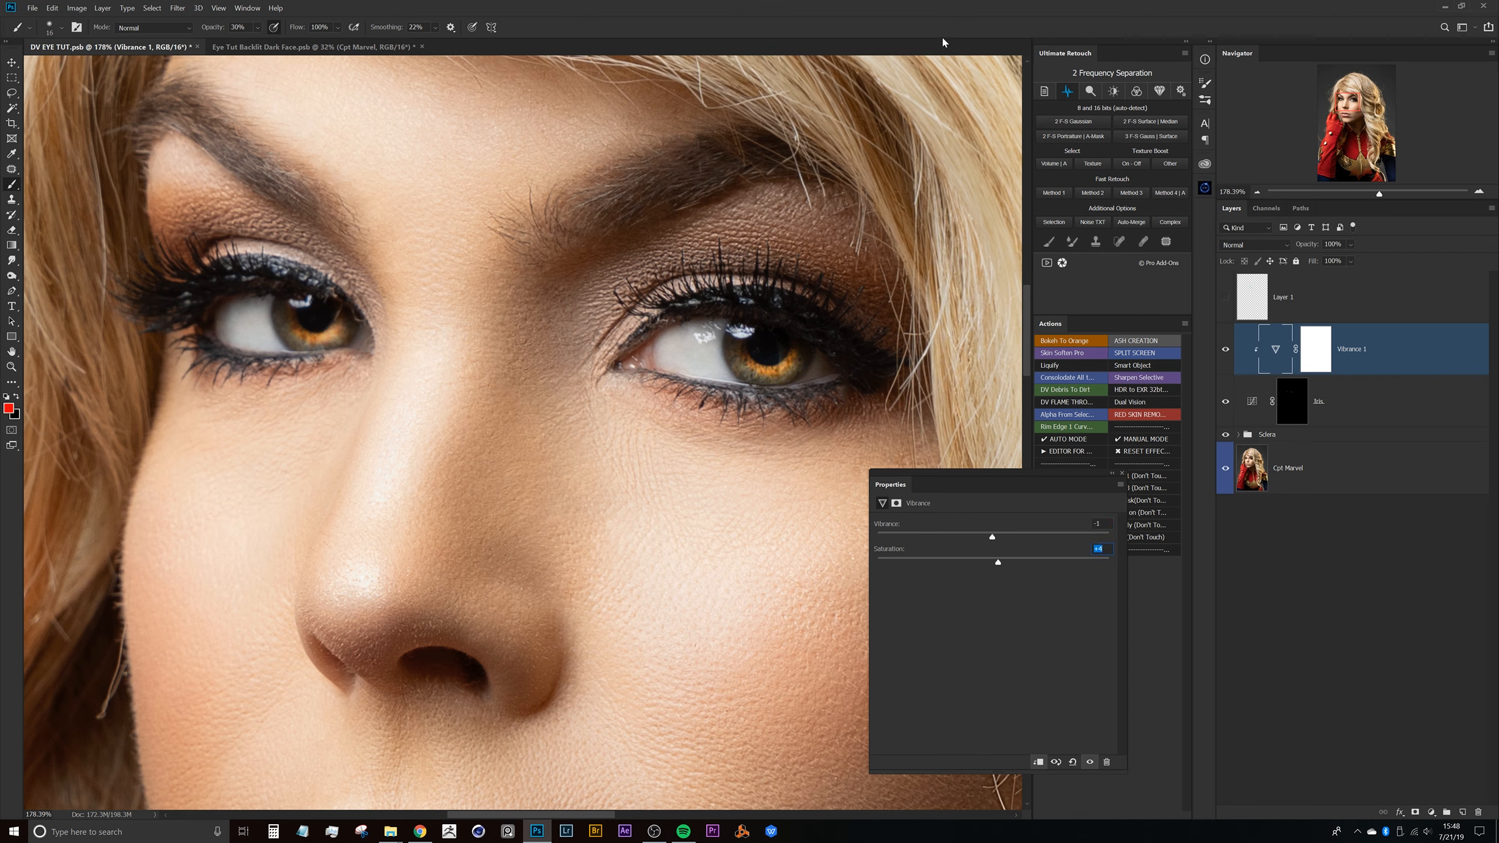
scroll(708, 331, "down", 6)
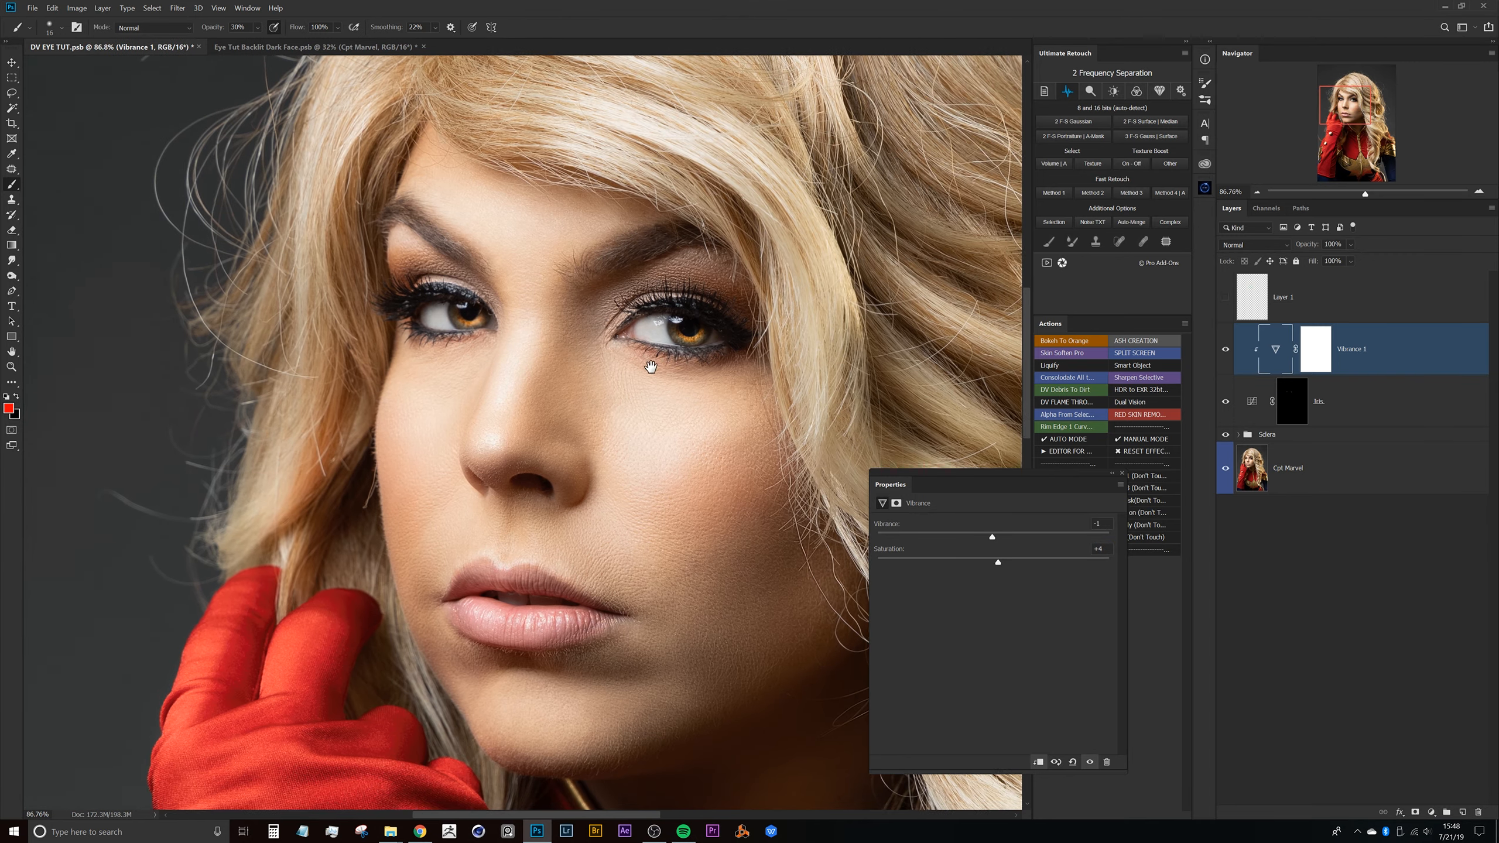
scroll(730, 386, "up", 3)
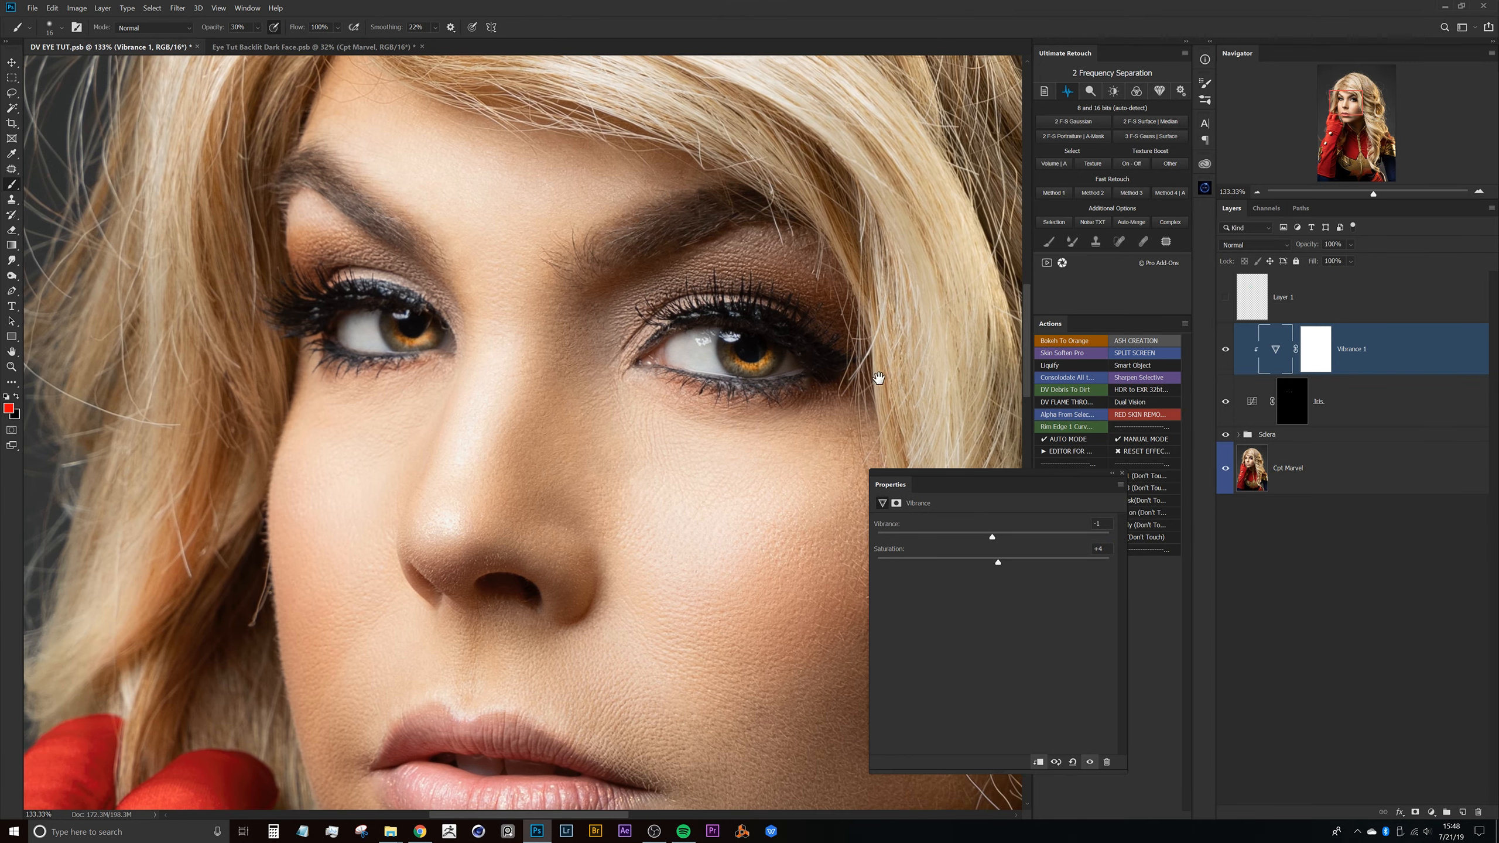
Compare both irises with and without the clipped Vibrance layer, from close up and slightly farther out
left_click(1224, 353)
left_click(1227, 360)
left_click(1228, 361)
scroll(758, 424, "down", 2)
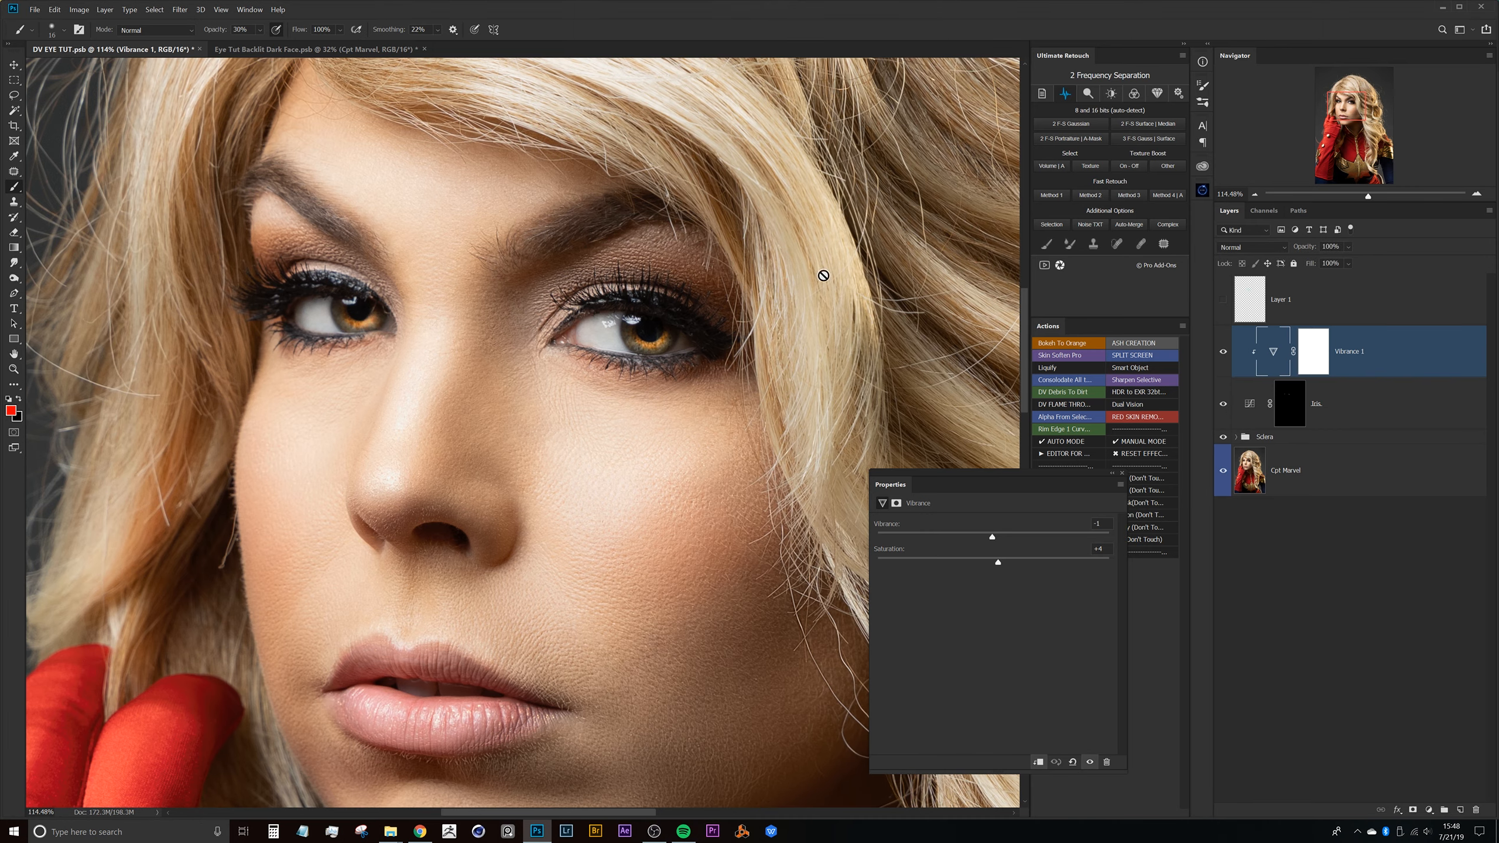
left_click_drag(679, 260, 625, 311)
scroll(625, 311, "up", 4)
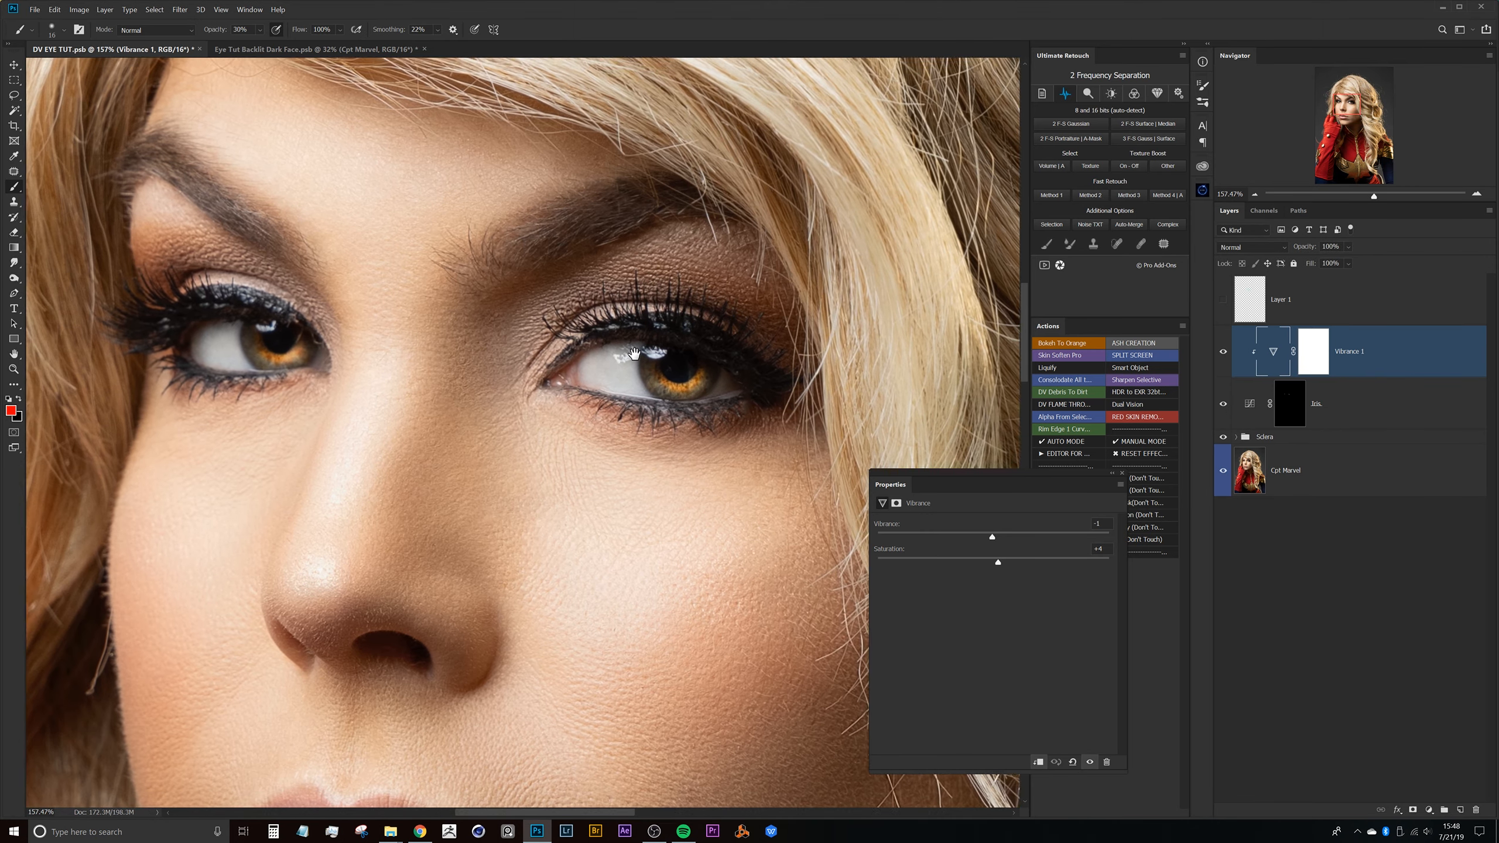
scroll(623, 338, "down", 3)
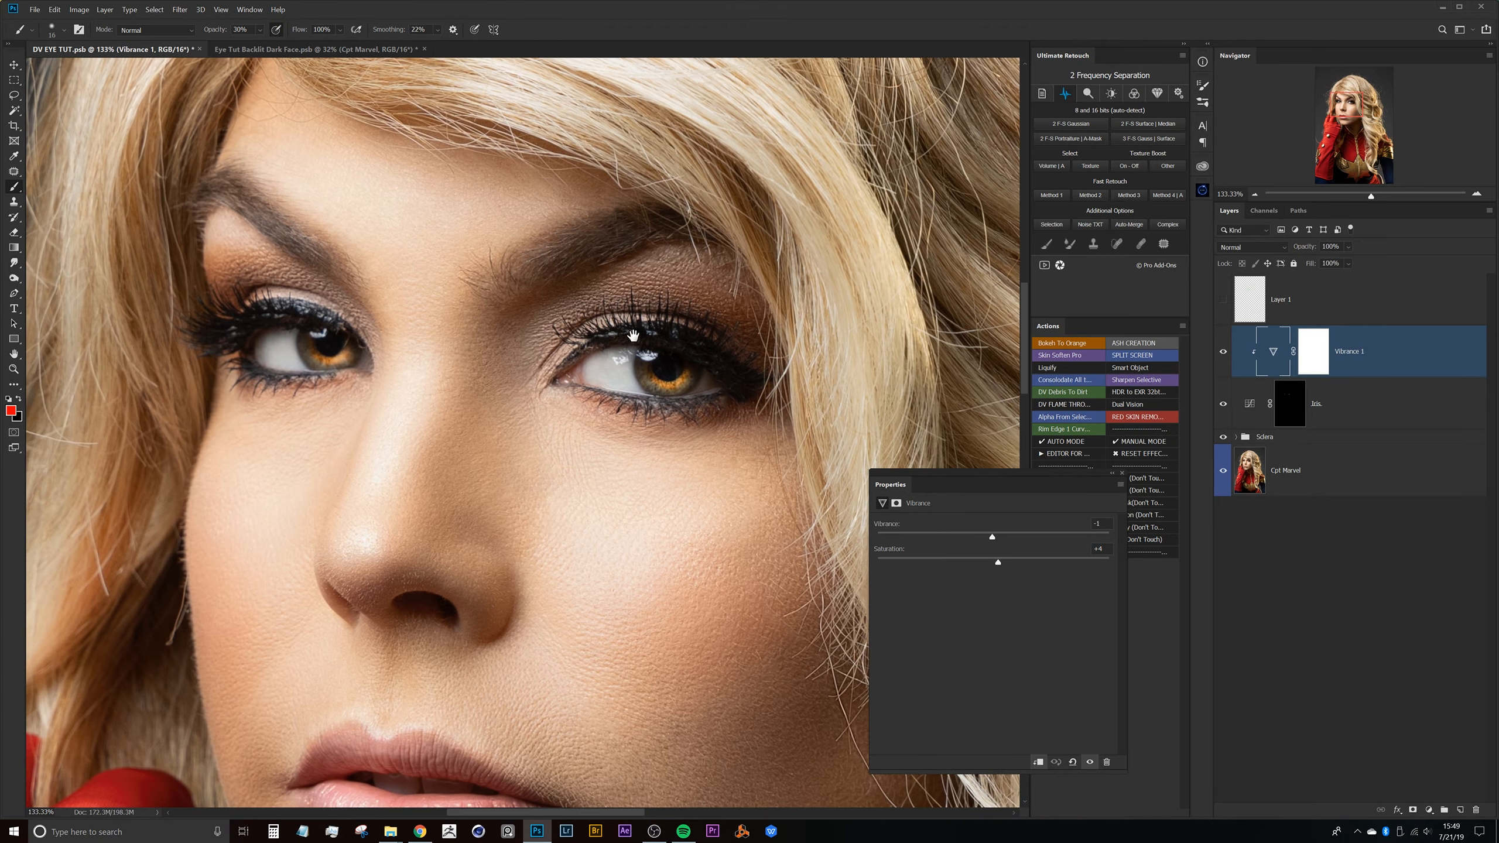
mouse_move(634, 332)
left_mouse_down()
mouse_move(664, 331)
mouse_move(645, 328)
left_mouse_up()
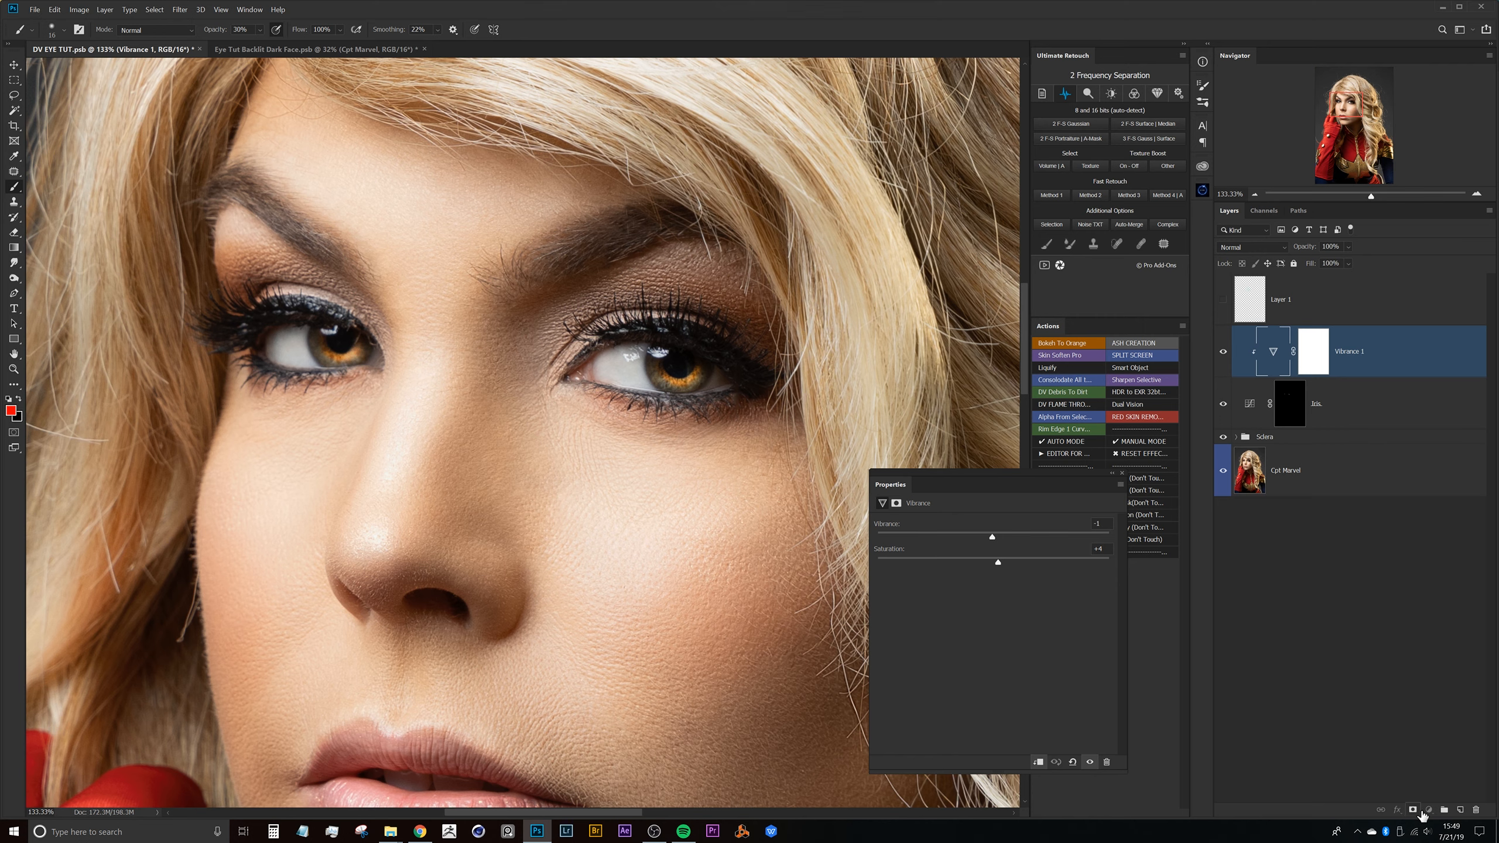
Add a Curves adjustment layer above the Vibrance layer and set its blend mode to Hard Light
left_click(1428, 811)
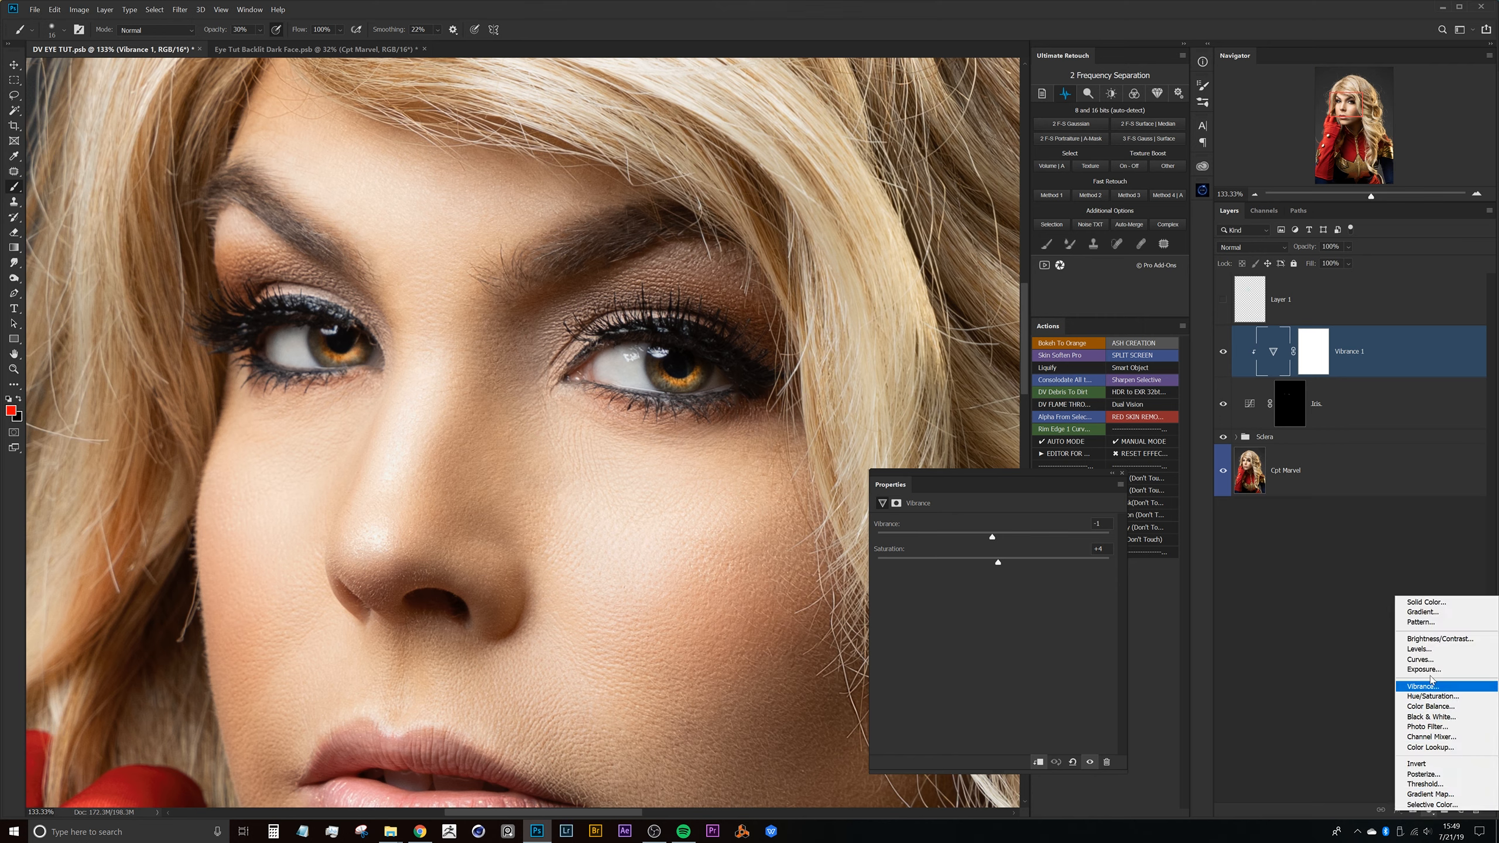
left_click(1416, 660)
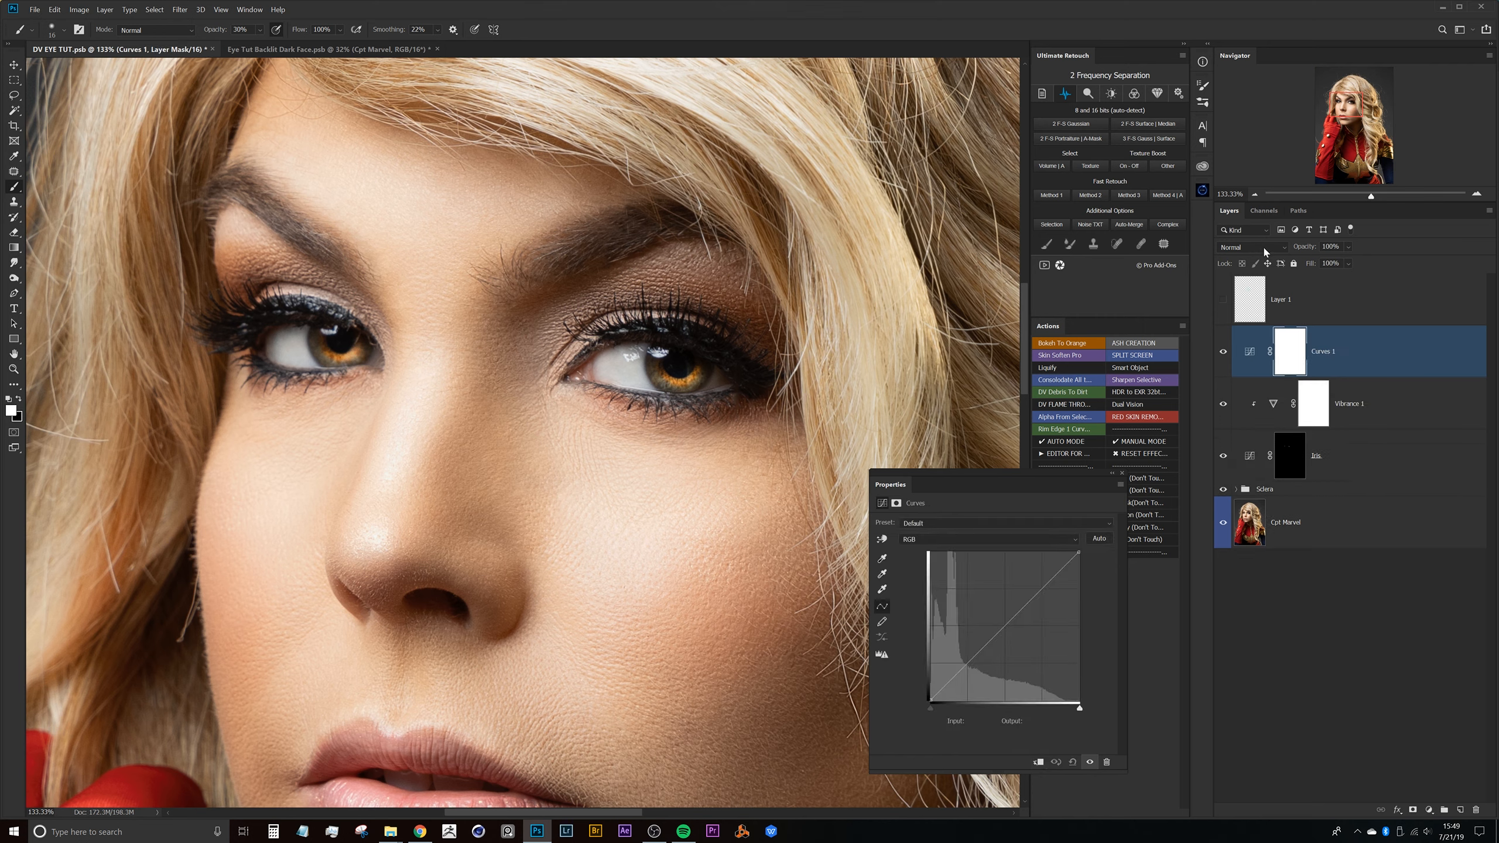
left_click(1247, 248)
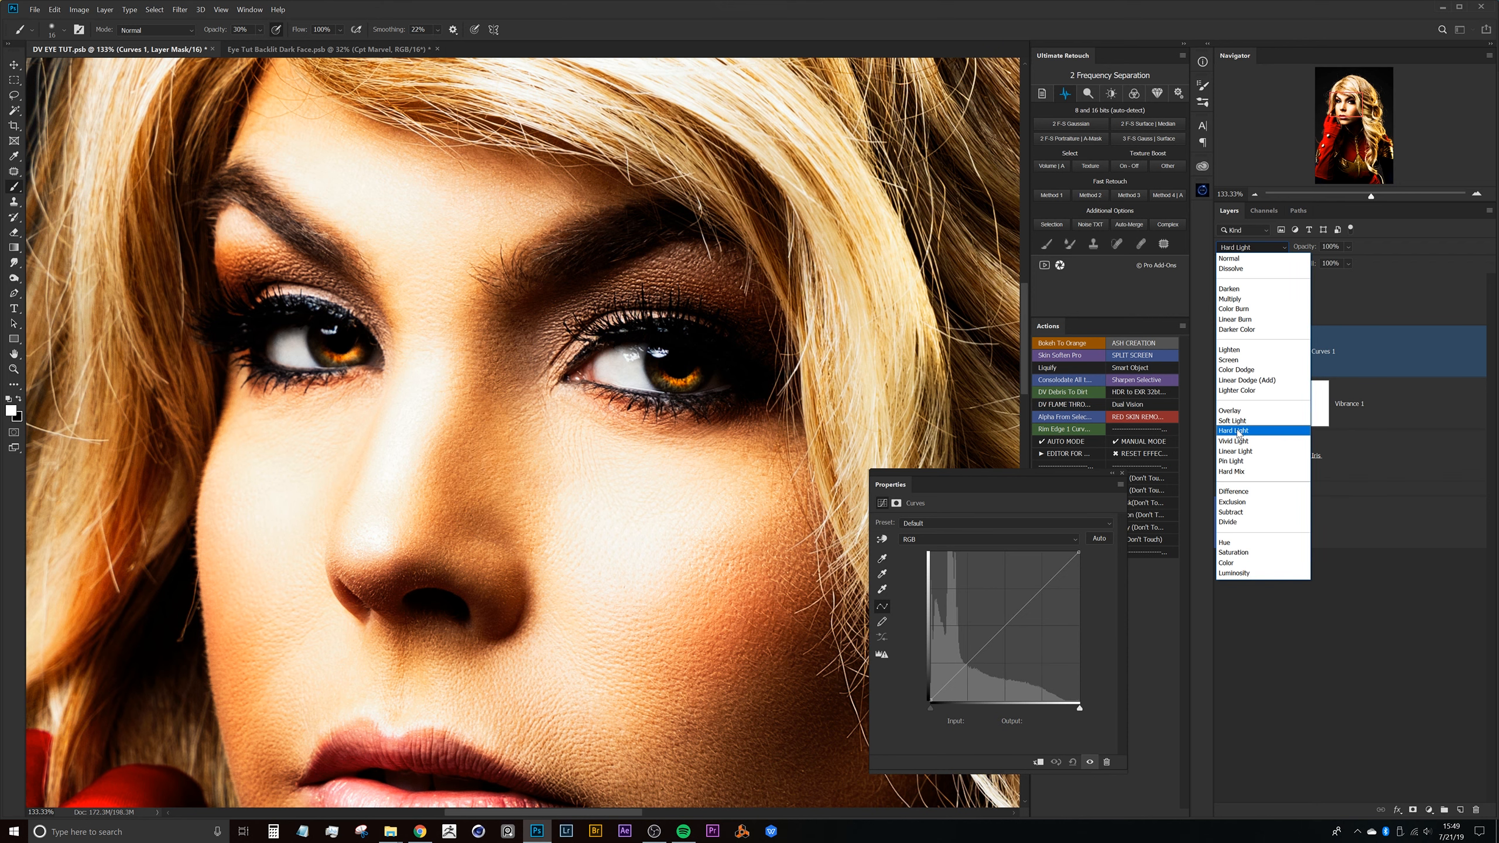
key("Up")
left_click(1244, 430)
Flatten the new Curves layer's RGB curve by raising the black point to about output 68 and lowering the white point to output 129
left_click(1250, 352)
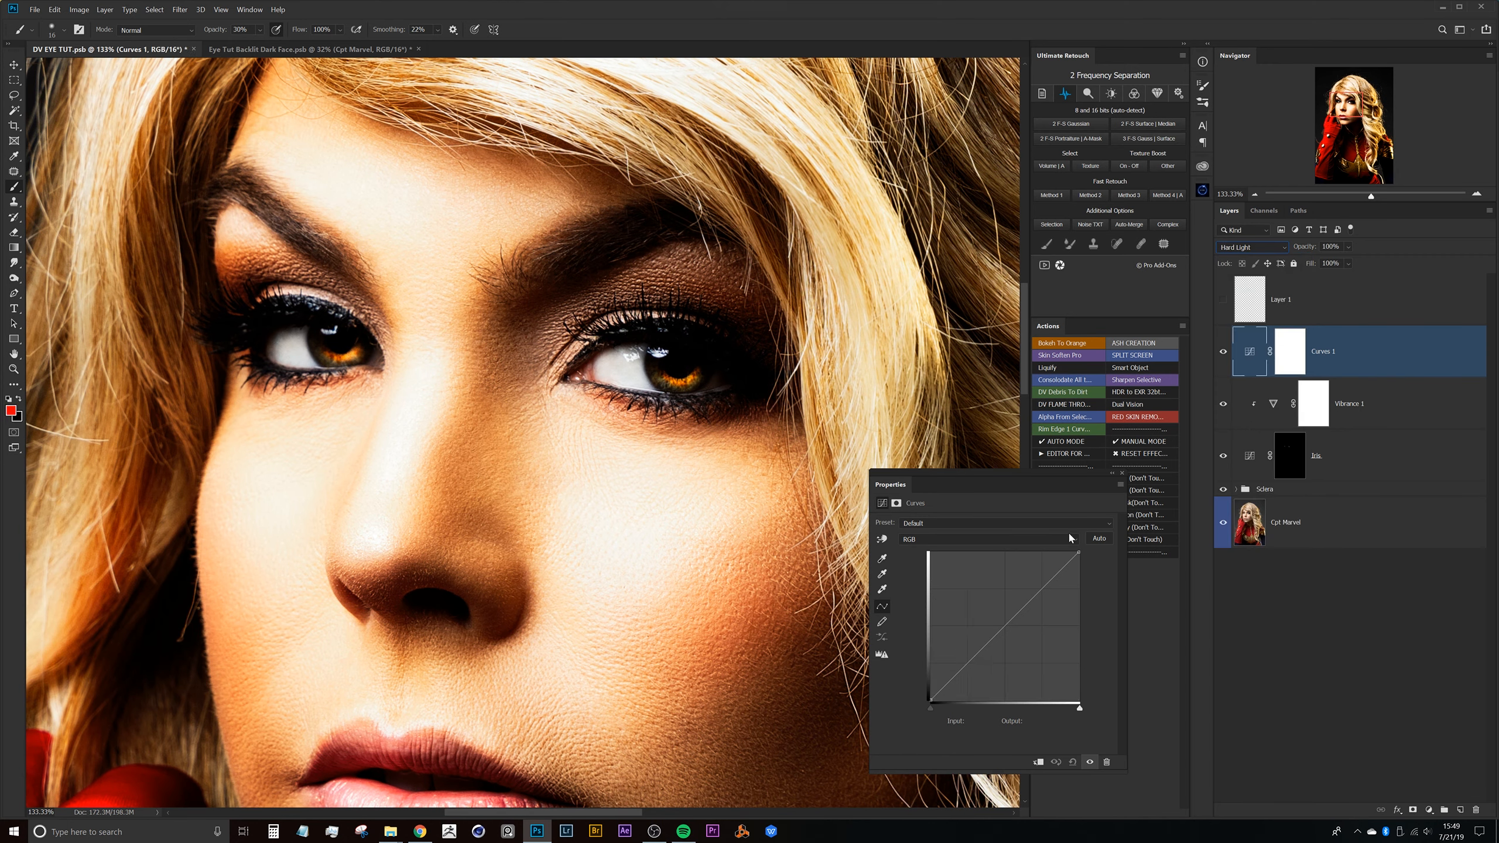
left_click_drag(934, 696, 919, 654)
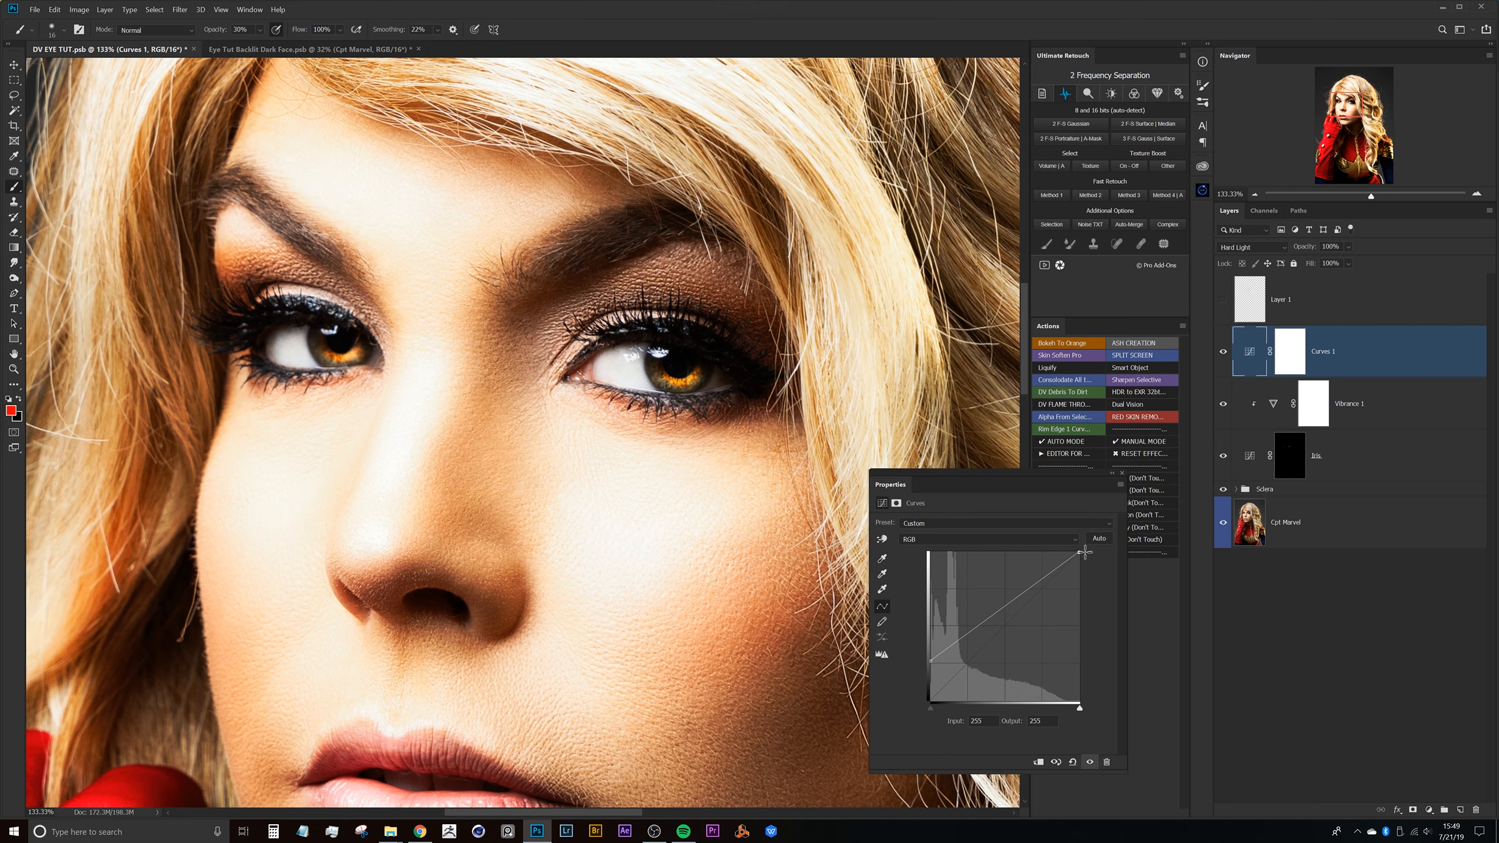
left_click_drag(1085, 558, 1093, 617)
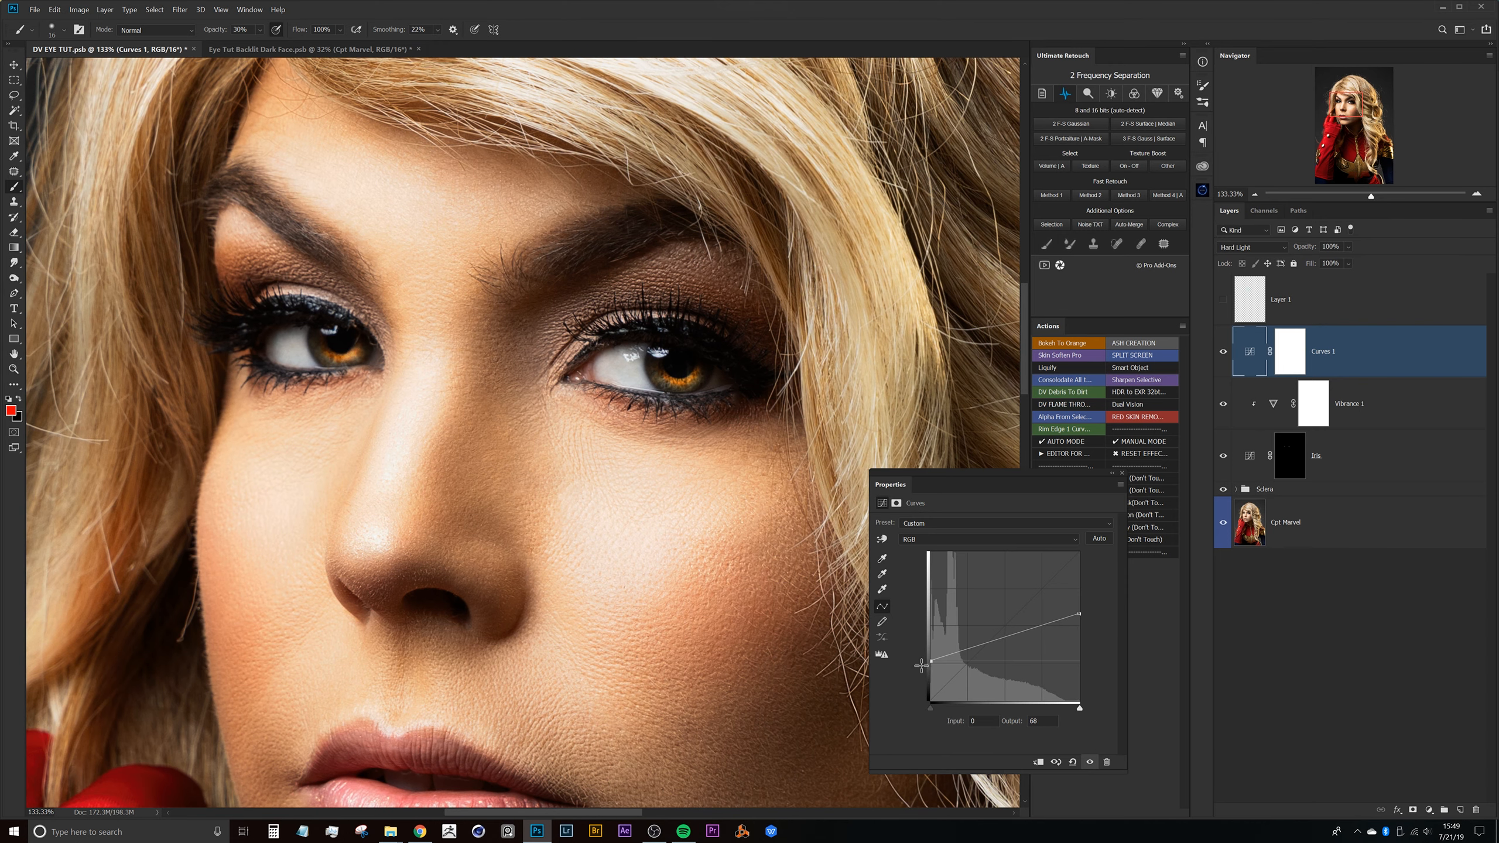
left_click_drag(921, 665, 918, 662)
left_click_drag(1078, 616, 1084, 626)
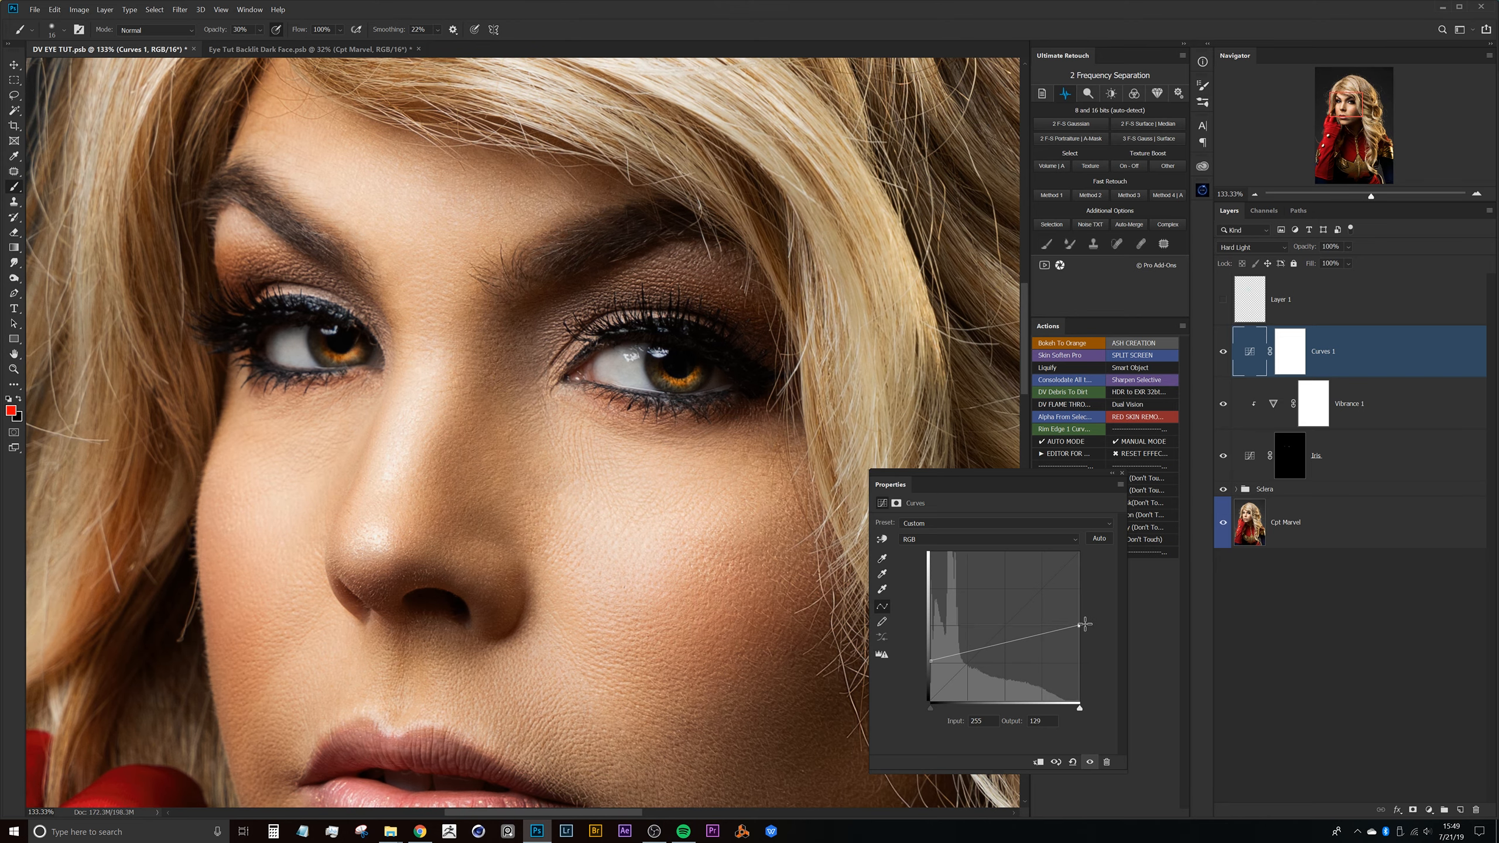
Lower the curve's white point slightly and its black point to output 55, judging the contrast on the whole portrait
left_click_drag(626, 312, 544, 375)
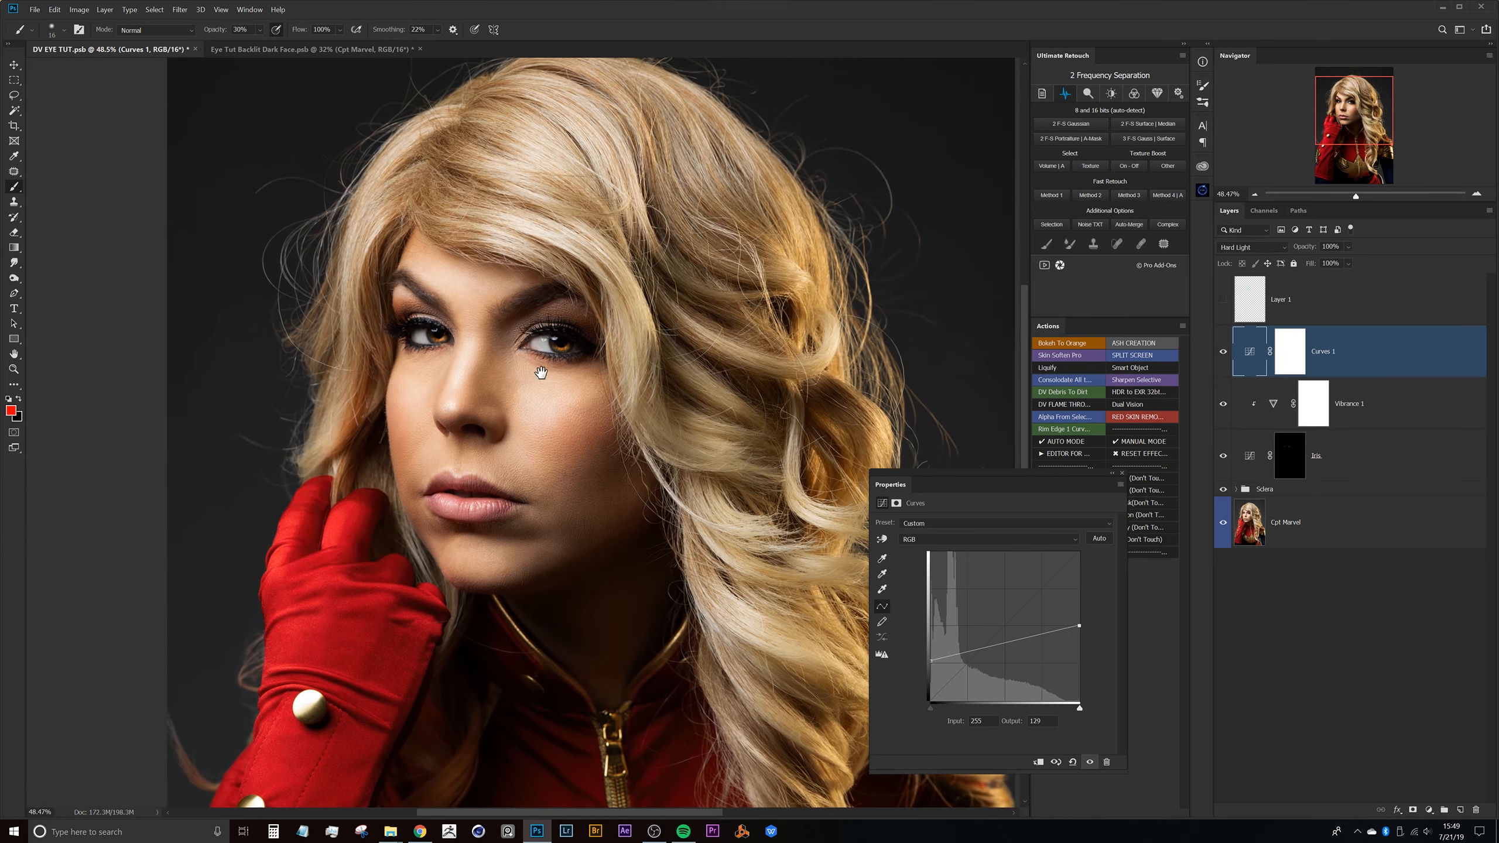
mouse_move(1079, 627)
left_mouse_down()
mouse_move(1090, 648)
mouse_move(1092, 631)
left_mouse_up()
left_click_drag(931, 660, 924, 665)
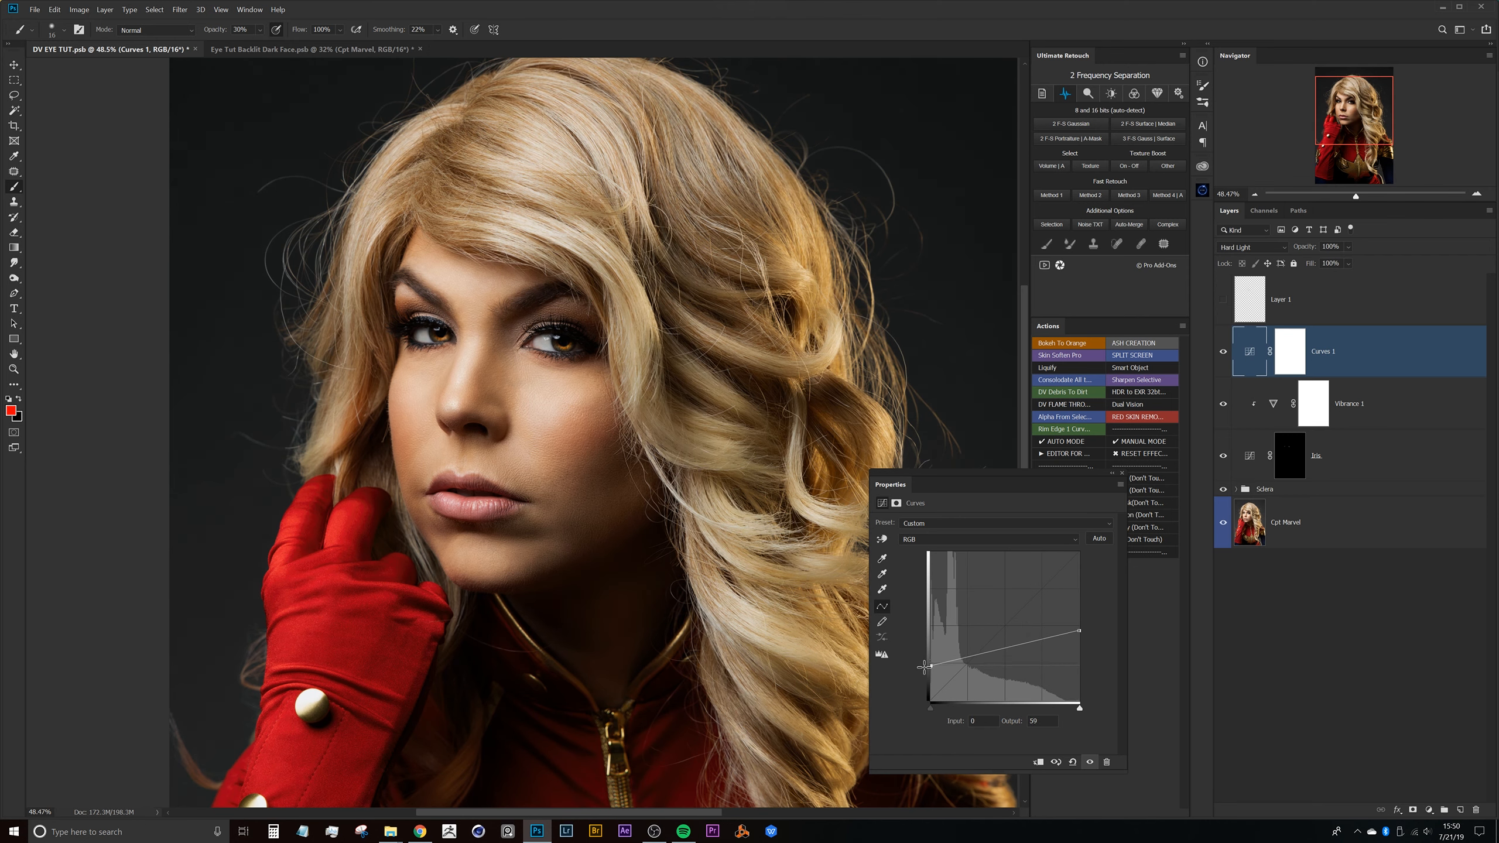
Try the Overlay blend mode on the new Curves layer, inspect the eyes, and return the layer to Hard Light
left_click(1249, 248)
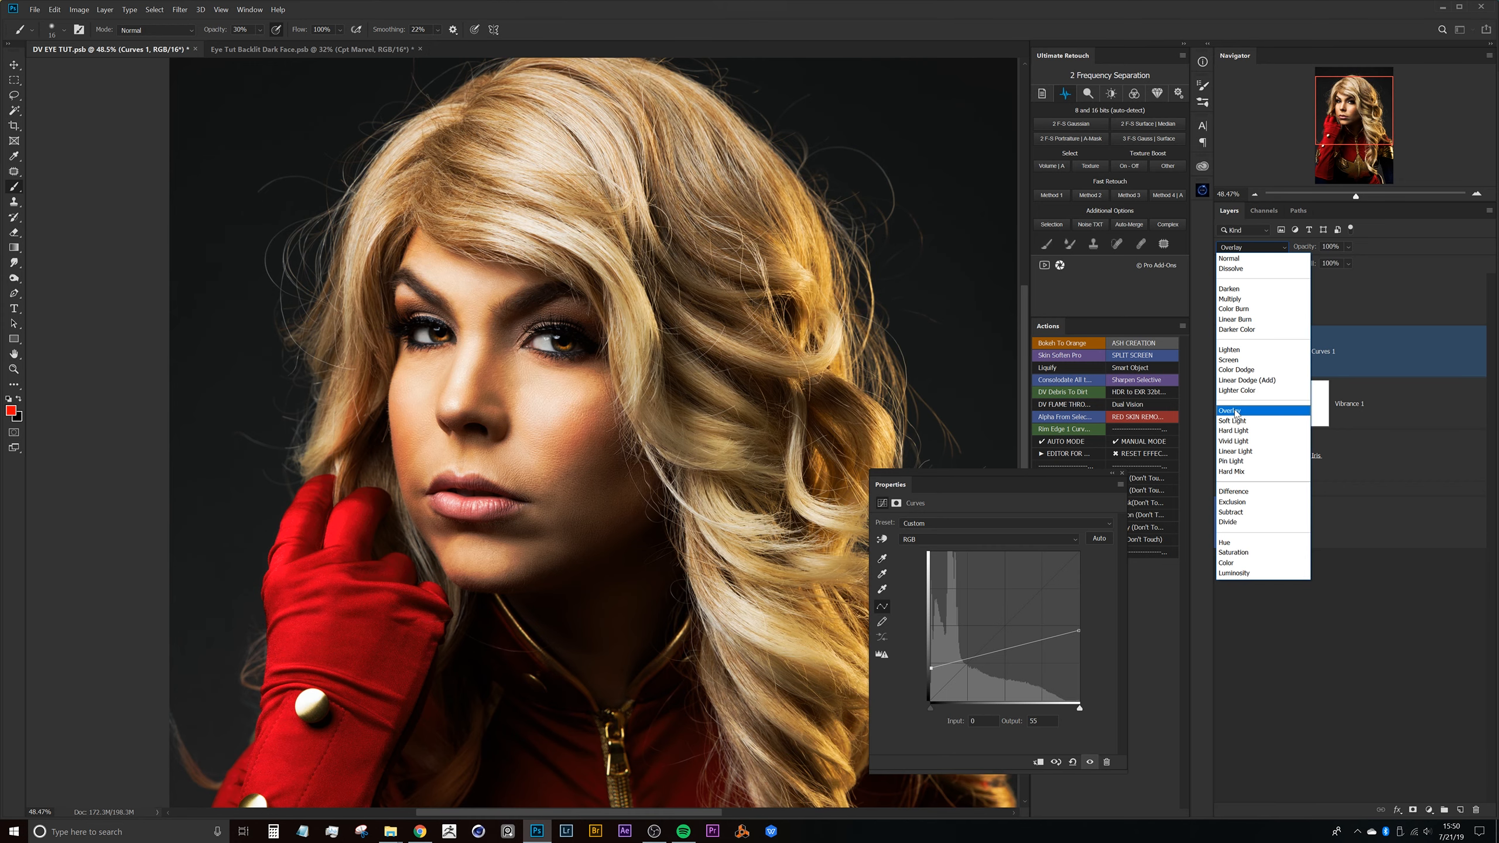
left_click(1234, 412)
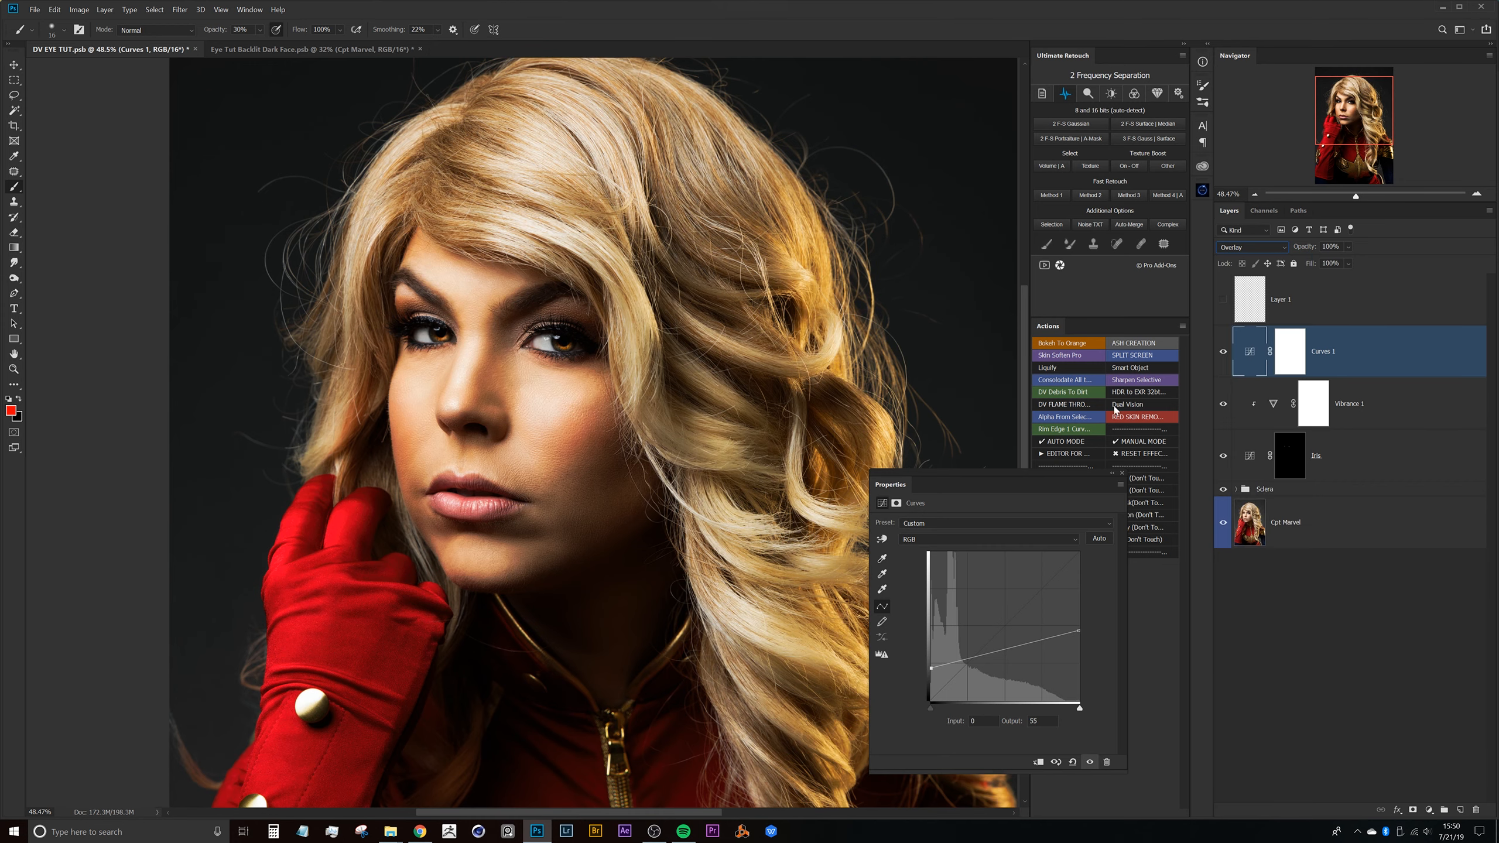
scroll(572, 358, "up", 4)
left_click_drag(601, 363, 577, 377)
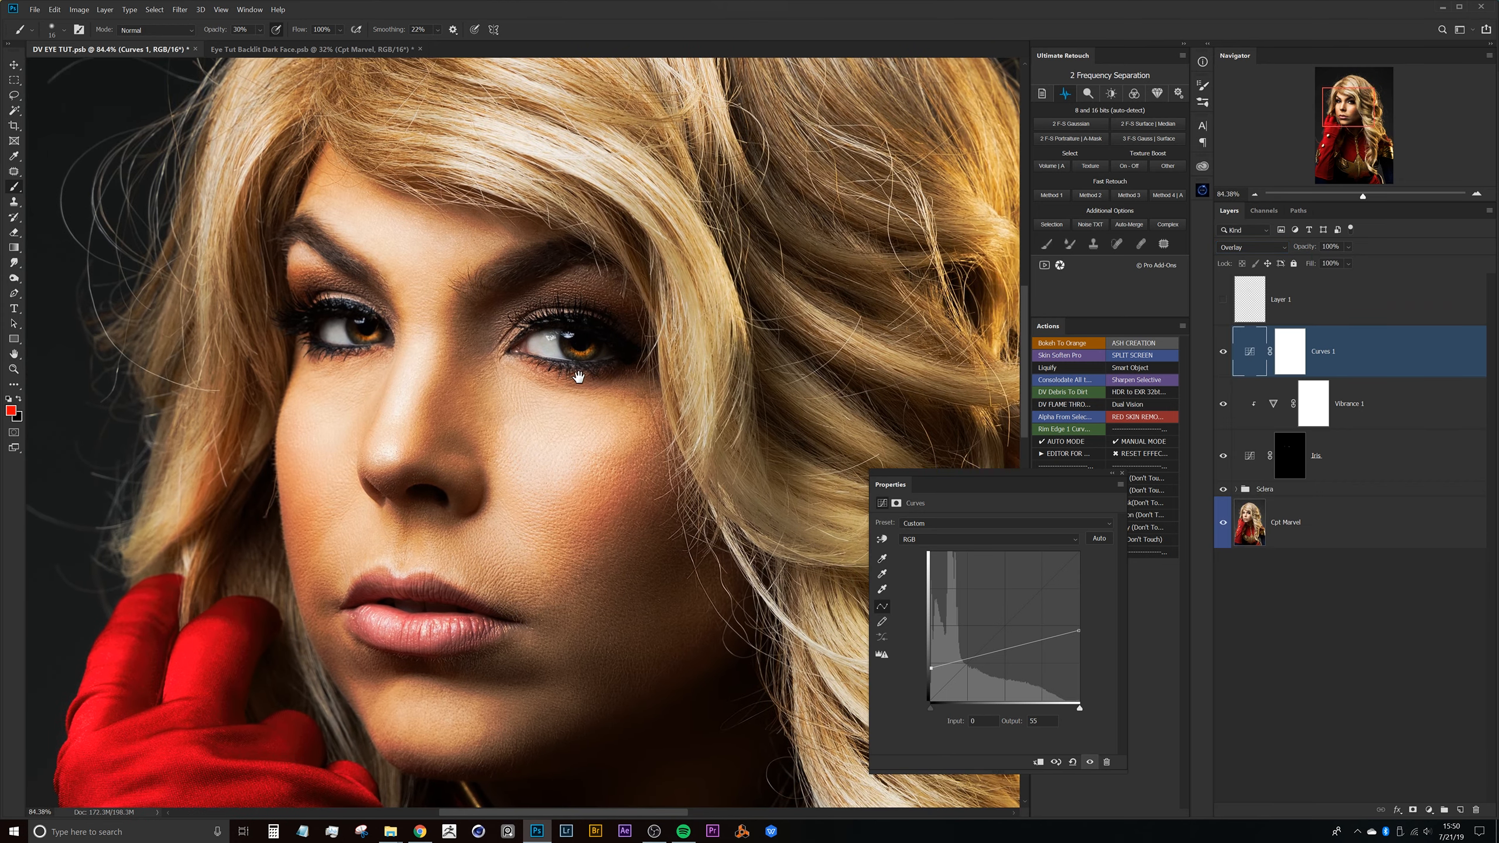
scroll(559, 386, "up", 3)
left_click_drag(667, 438, 714, 442)
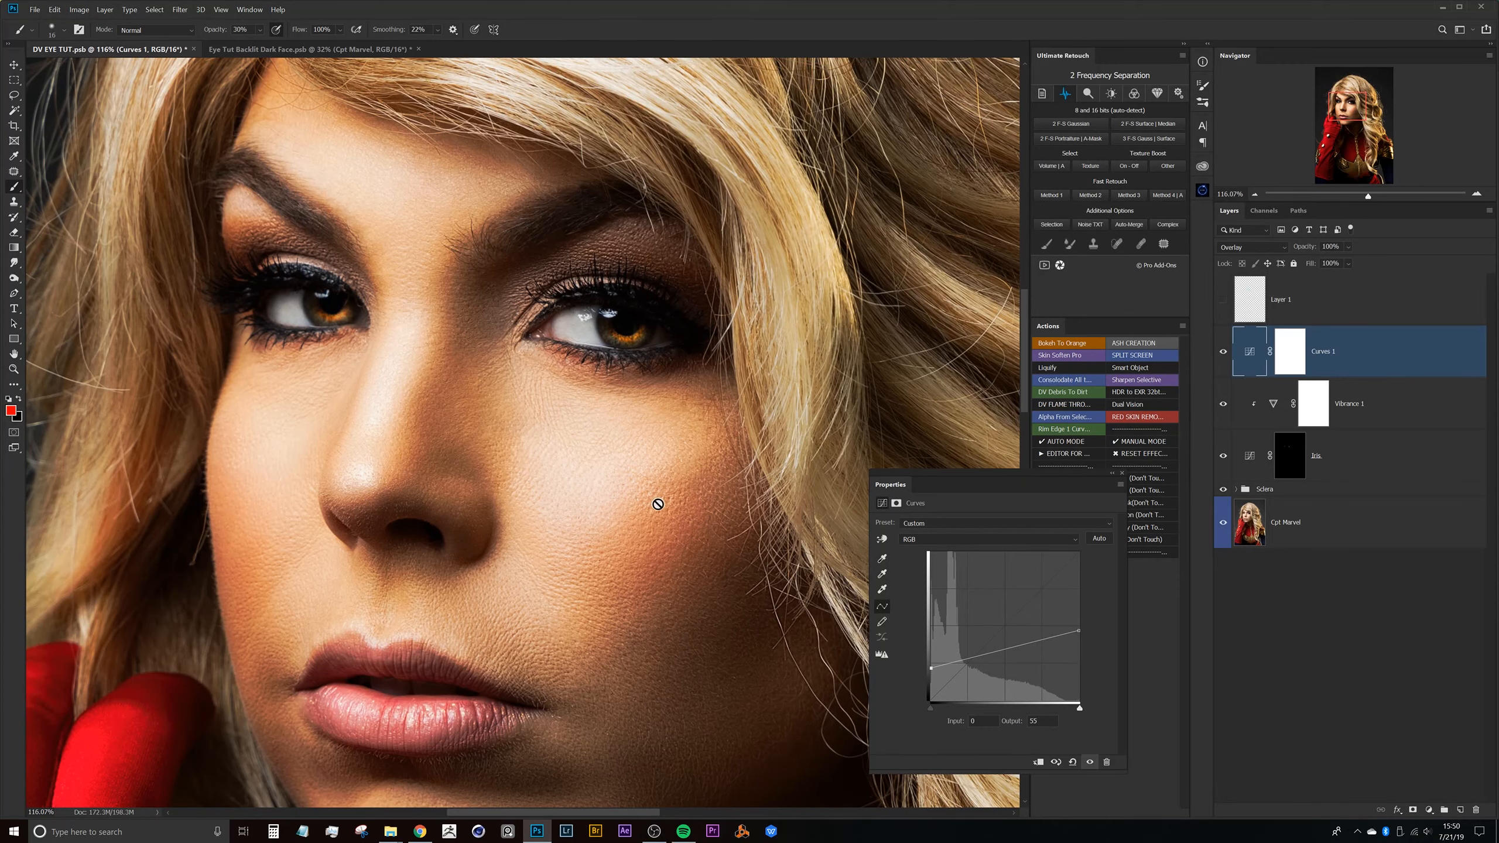
left_click(1236, 249)
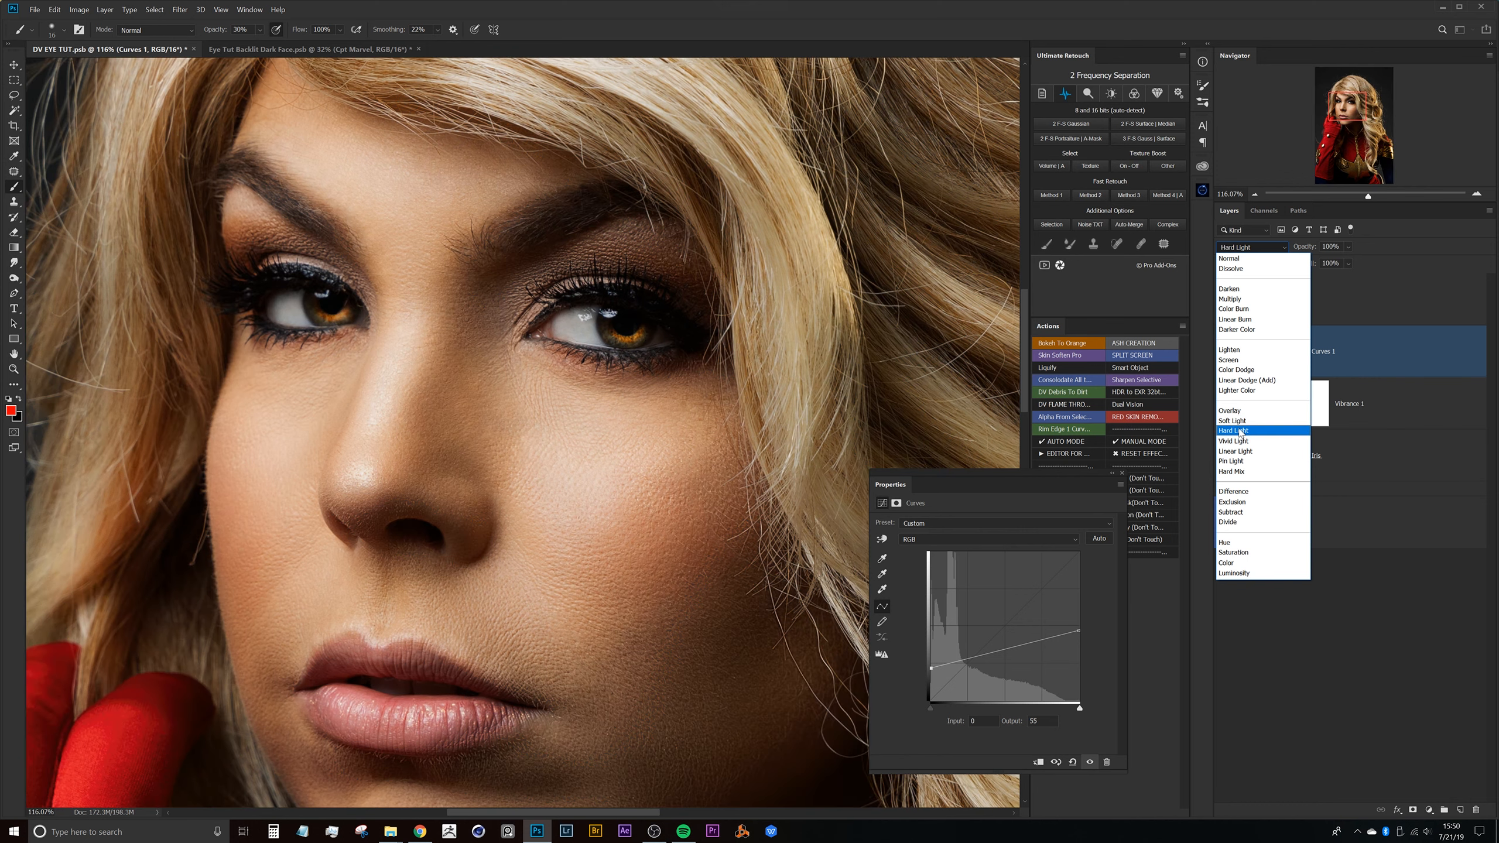
left_click(1241, 431)
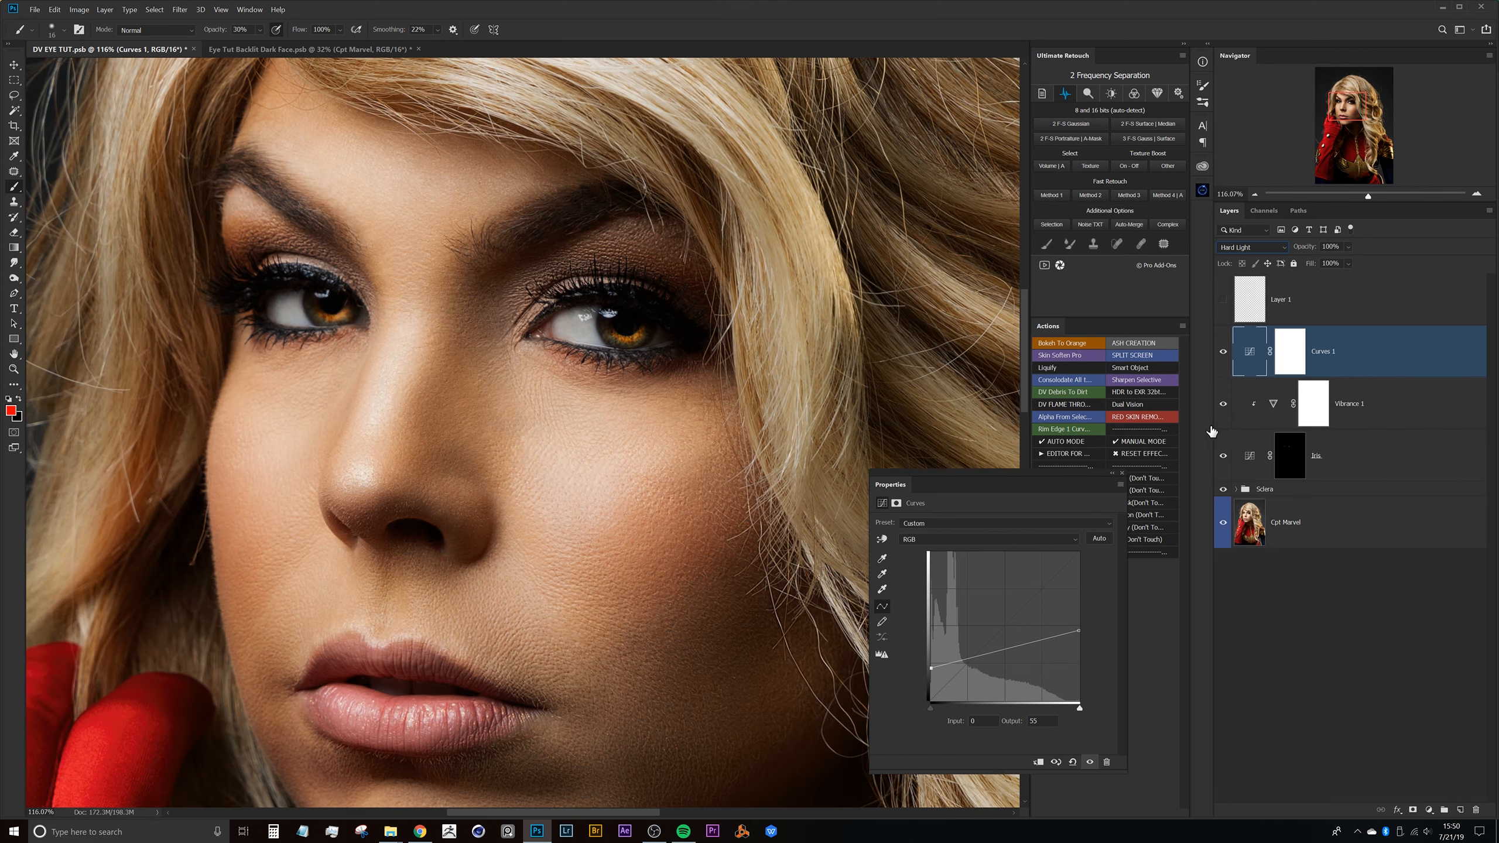
Invert the new Curves layer's mask to black to hide its effect
left_click_drag(574, 395, 650, 387)
scroll(520, 370, "down", 2)
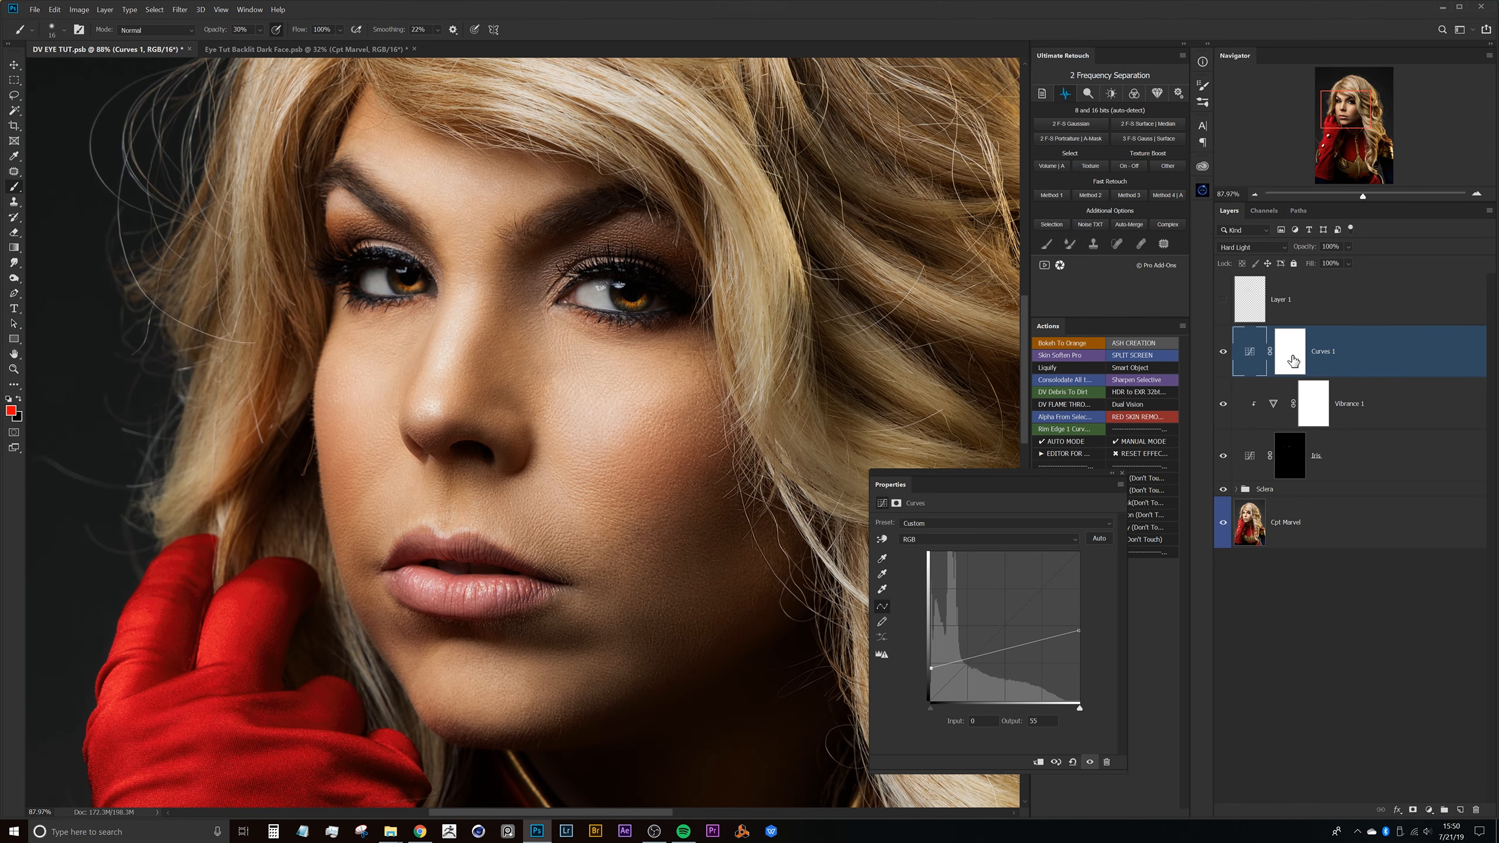
left_click(1295, 357)
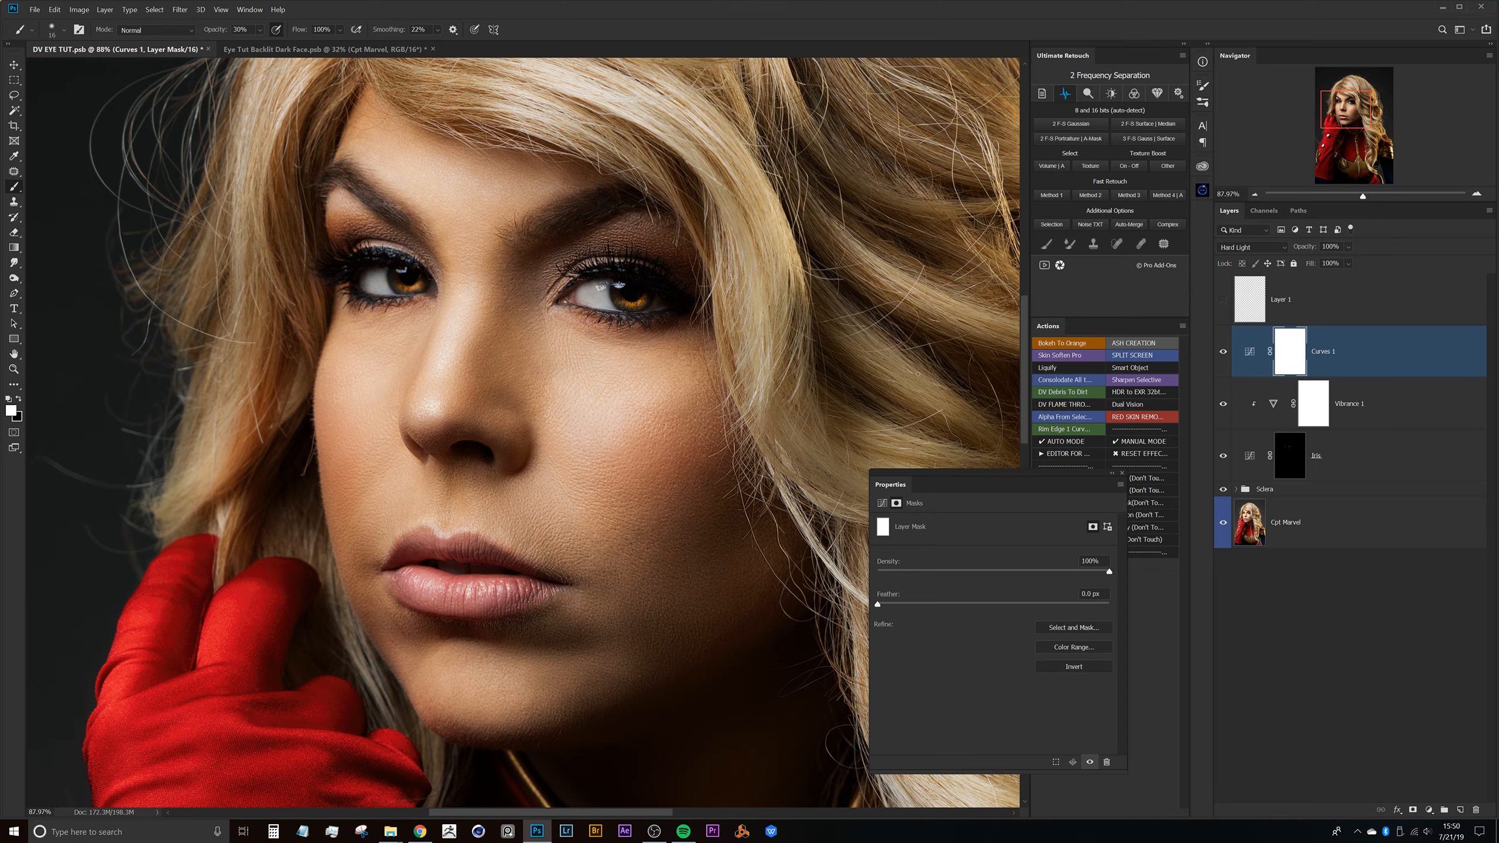
key("ctrl+i")
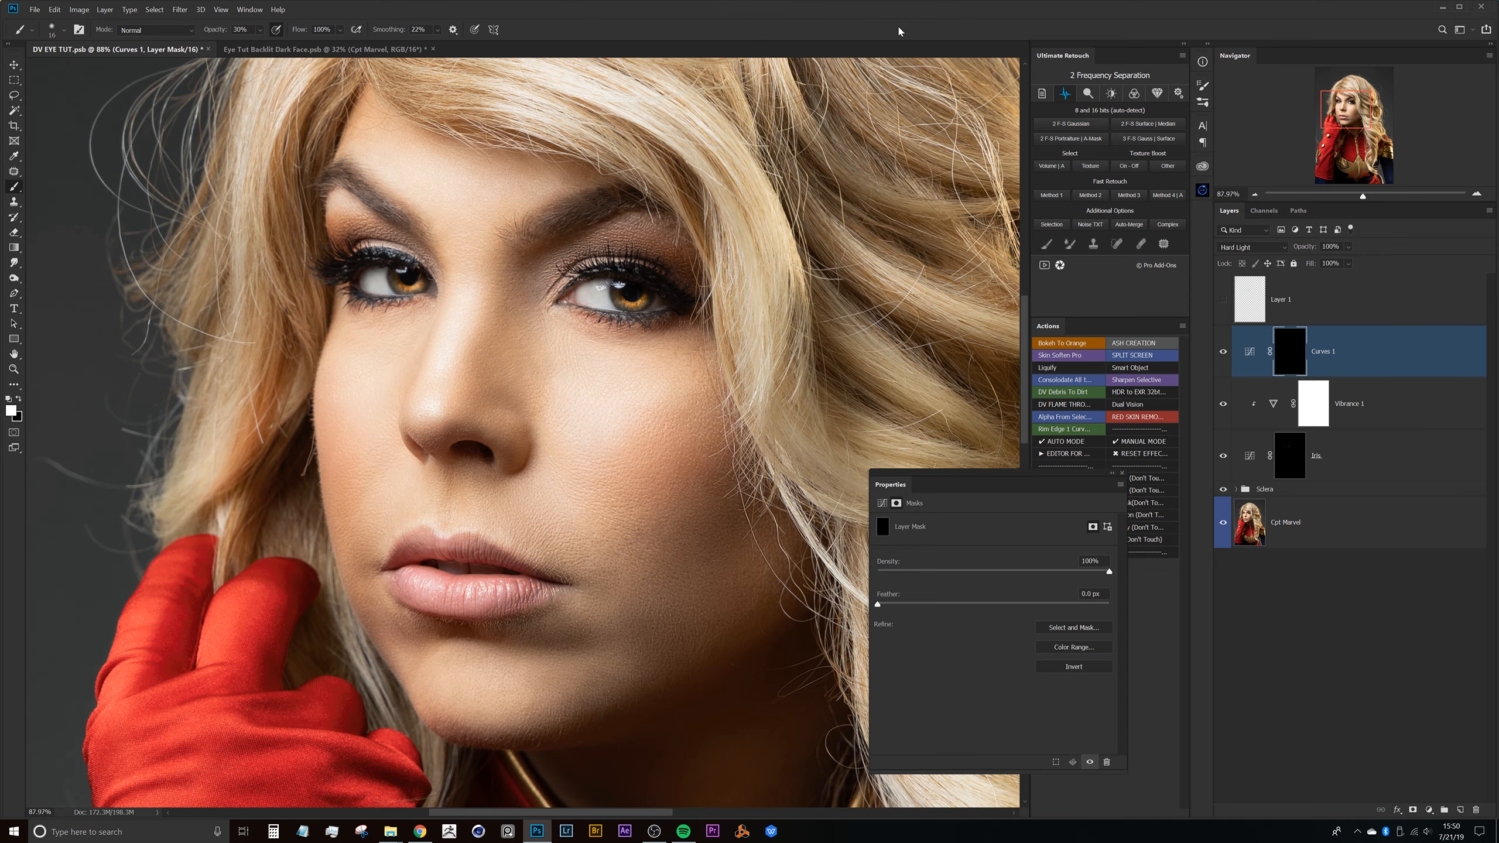
Resize the brush and paint white at 60% opacity on the Curves mask over the iris of the eye nearer the hair
mouse_move(550, 356)
left_mouse_down()
mouse_move(582, 368)
mouse_move(552, 363)
left_mouse_up()
left_click_drag(607, 376, 635, 325)
left_click_drag(525, 329, 527, 369)
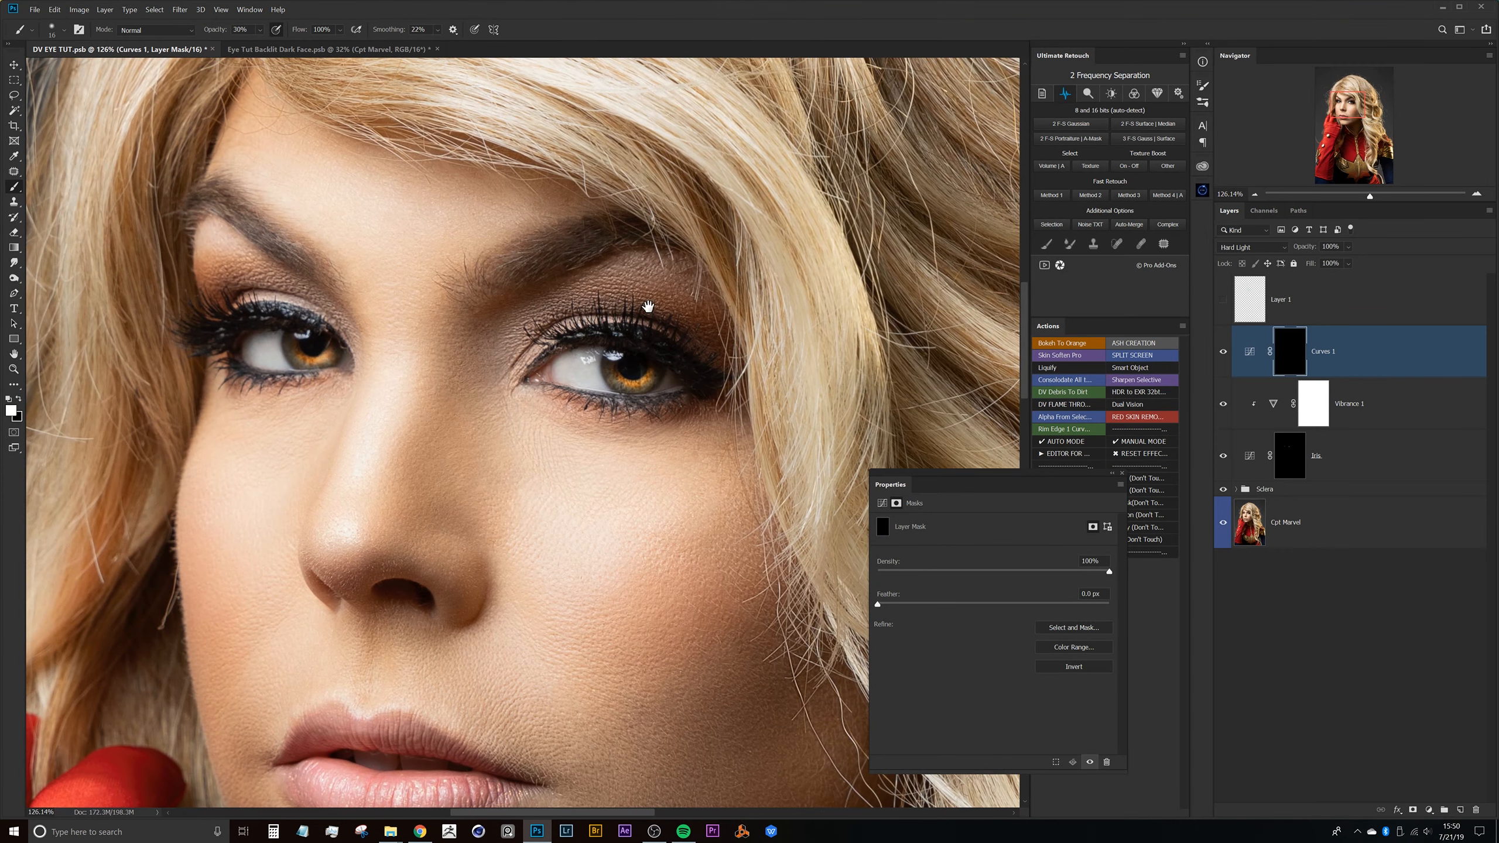
left_click_drag(610, 269, 616, 282)
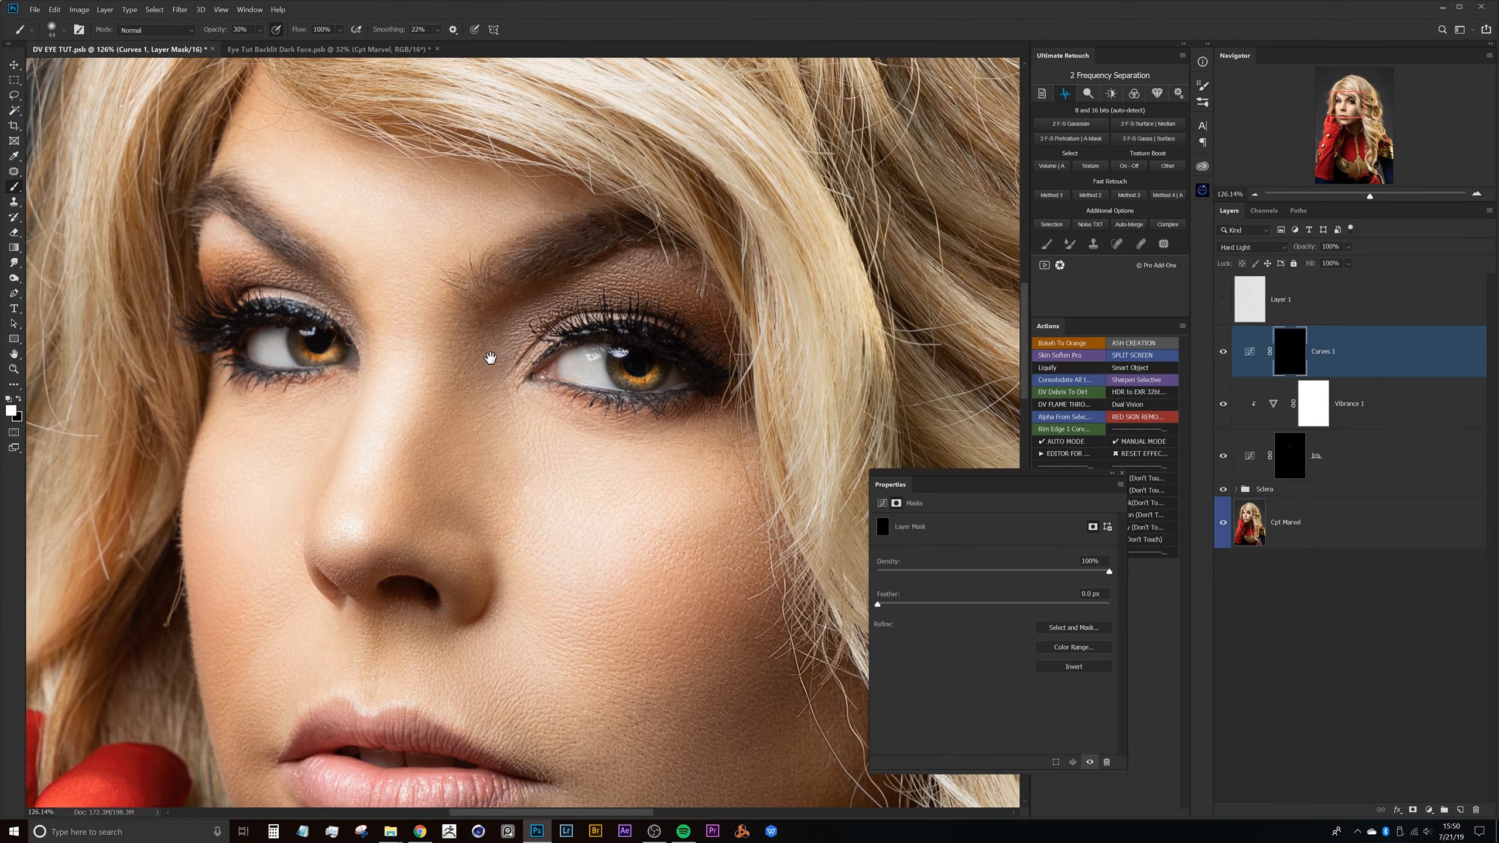
left_click_drag(496, 348, 520, 357)
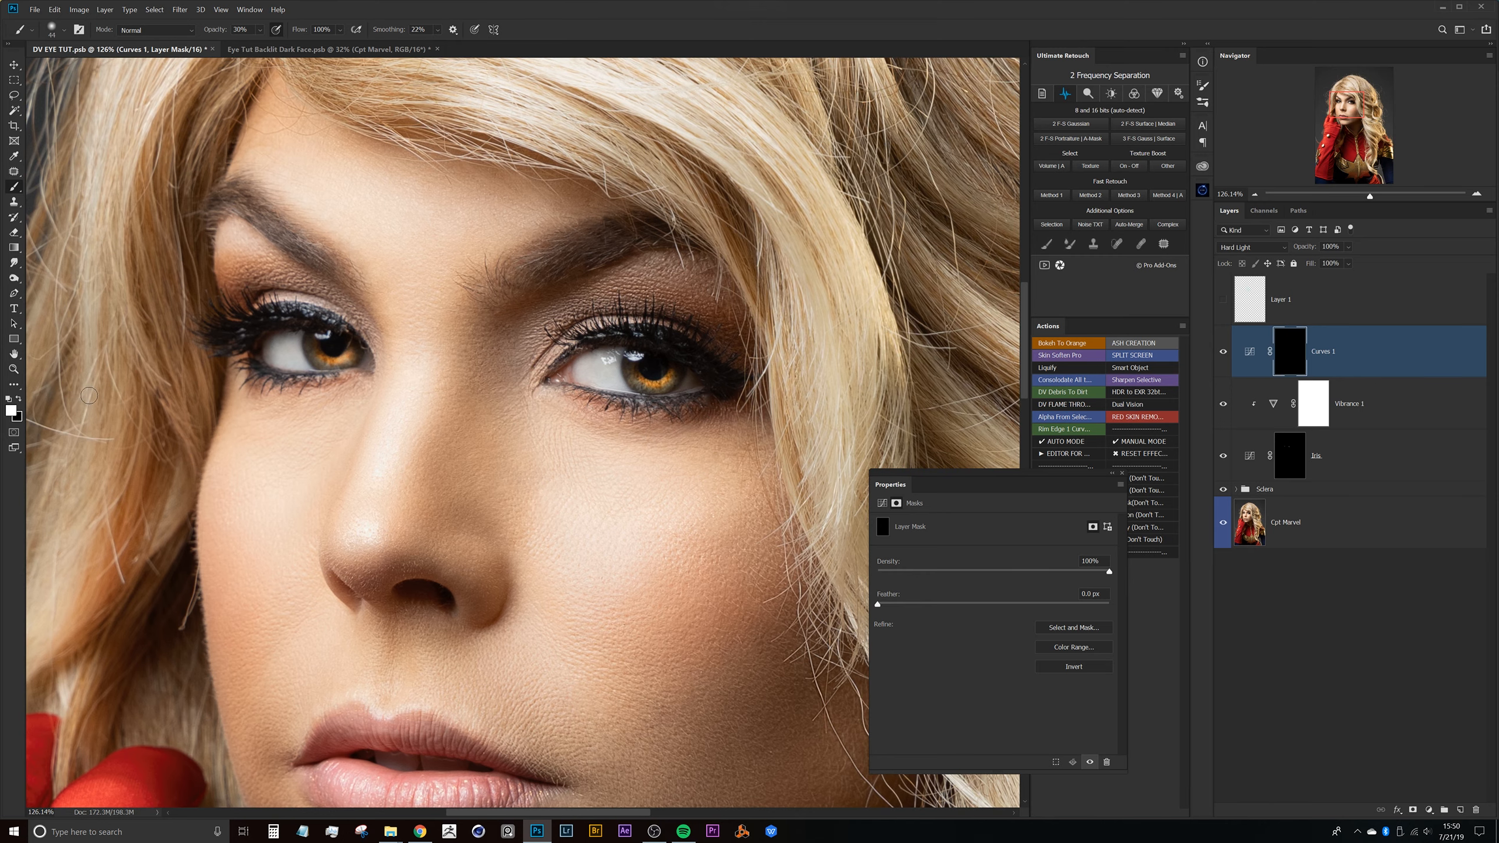
left_click_drag(482, 339, 433, 349)
mouse_move(530, 332)
left_mouse_down()
mouse_move(573, 330)
mouse_move(567, 293)
mouse_move(648, 291)
left_mouse_up()
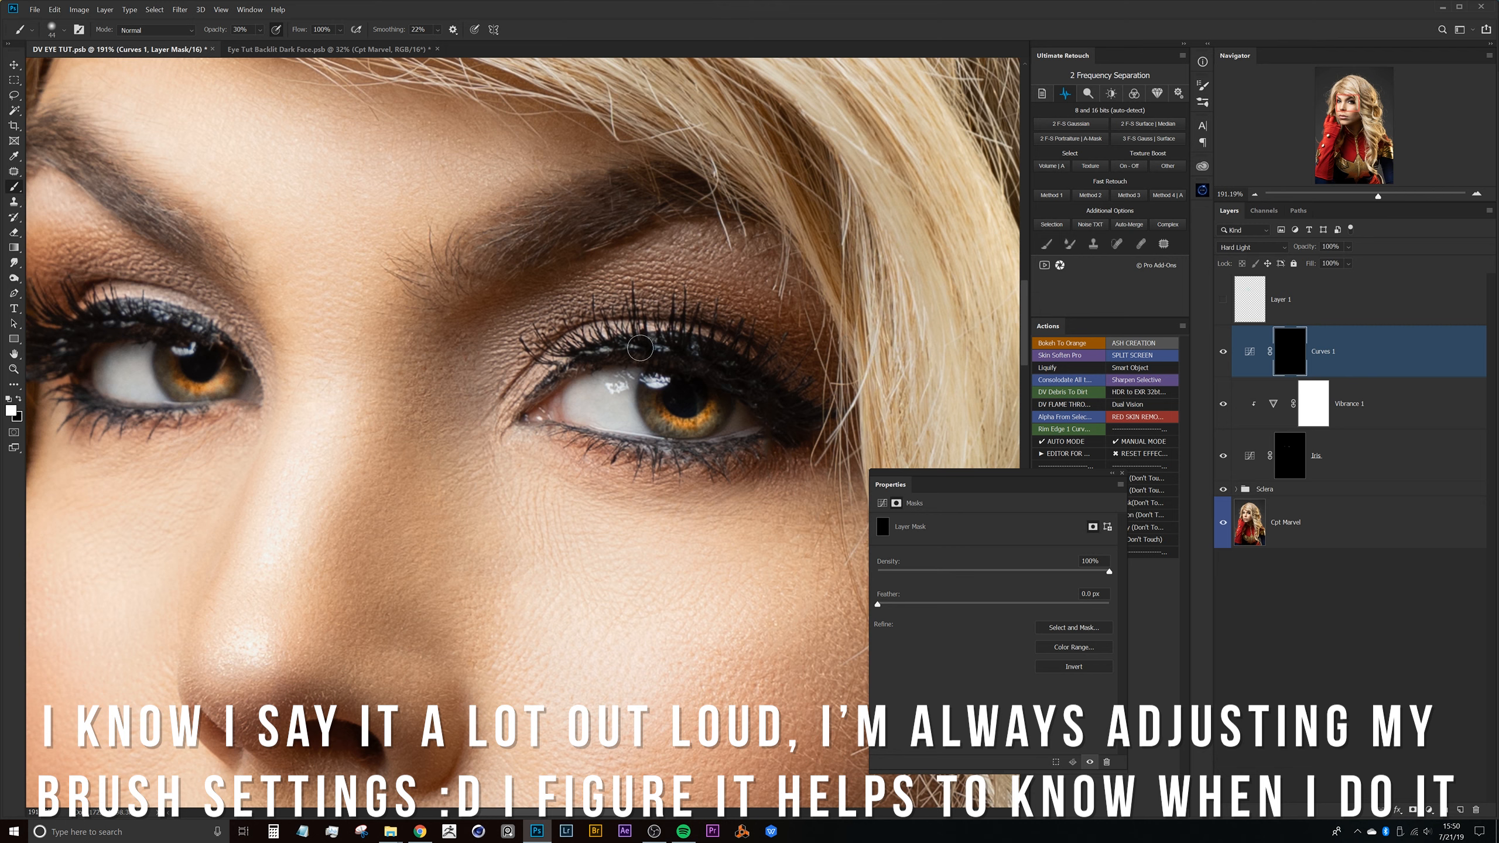
left_click_drag(766, 415, 762, 414)
mouse_move(594, 352)
left_mouse_down()
mouse_move(710, 350)
mouse_move(596, 340)
mouse_move(642, 342)
mouse_move(578, 363)
left_mouse_up()
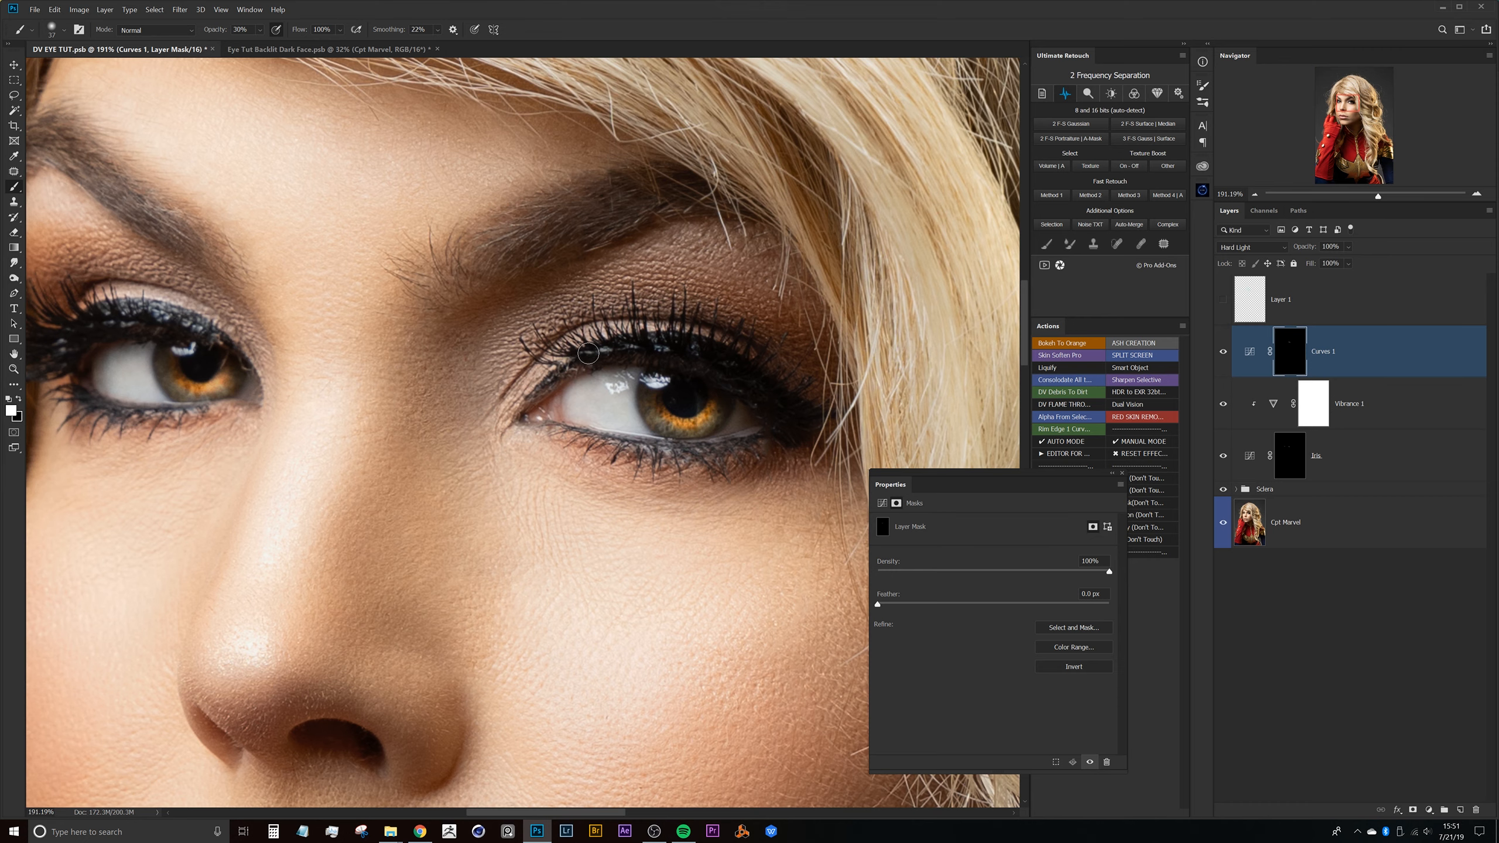
left_click_drag(660, 426, 703, 422)
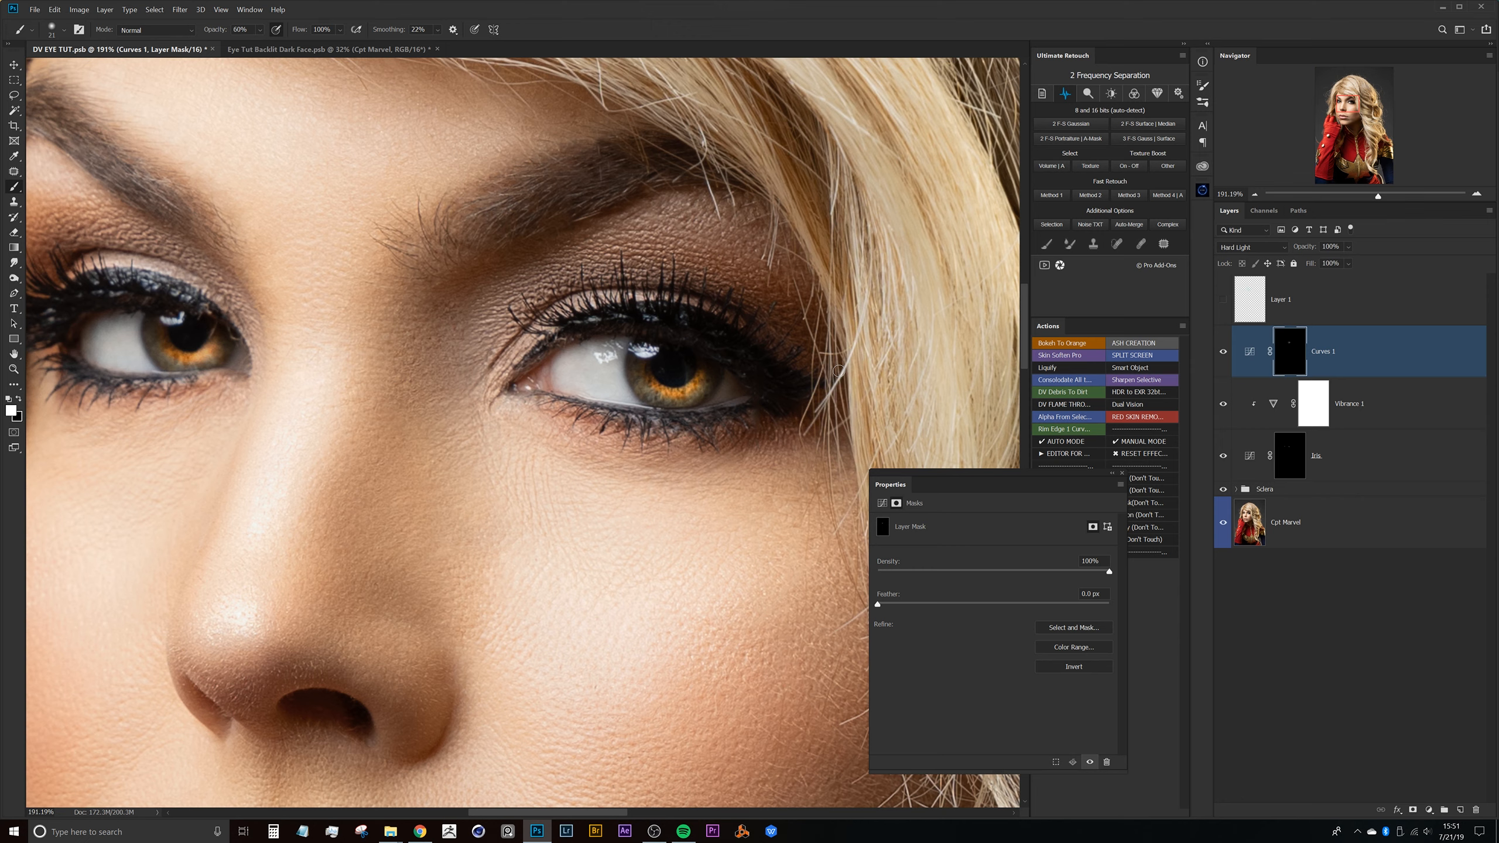
Resize the brush and paint white at 60% opacity on the Curves 1 mask over the iris of the other eye
right_click(662, 417, "alt")
scroll(682, 444, "up", 5)
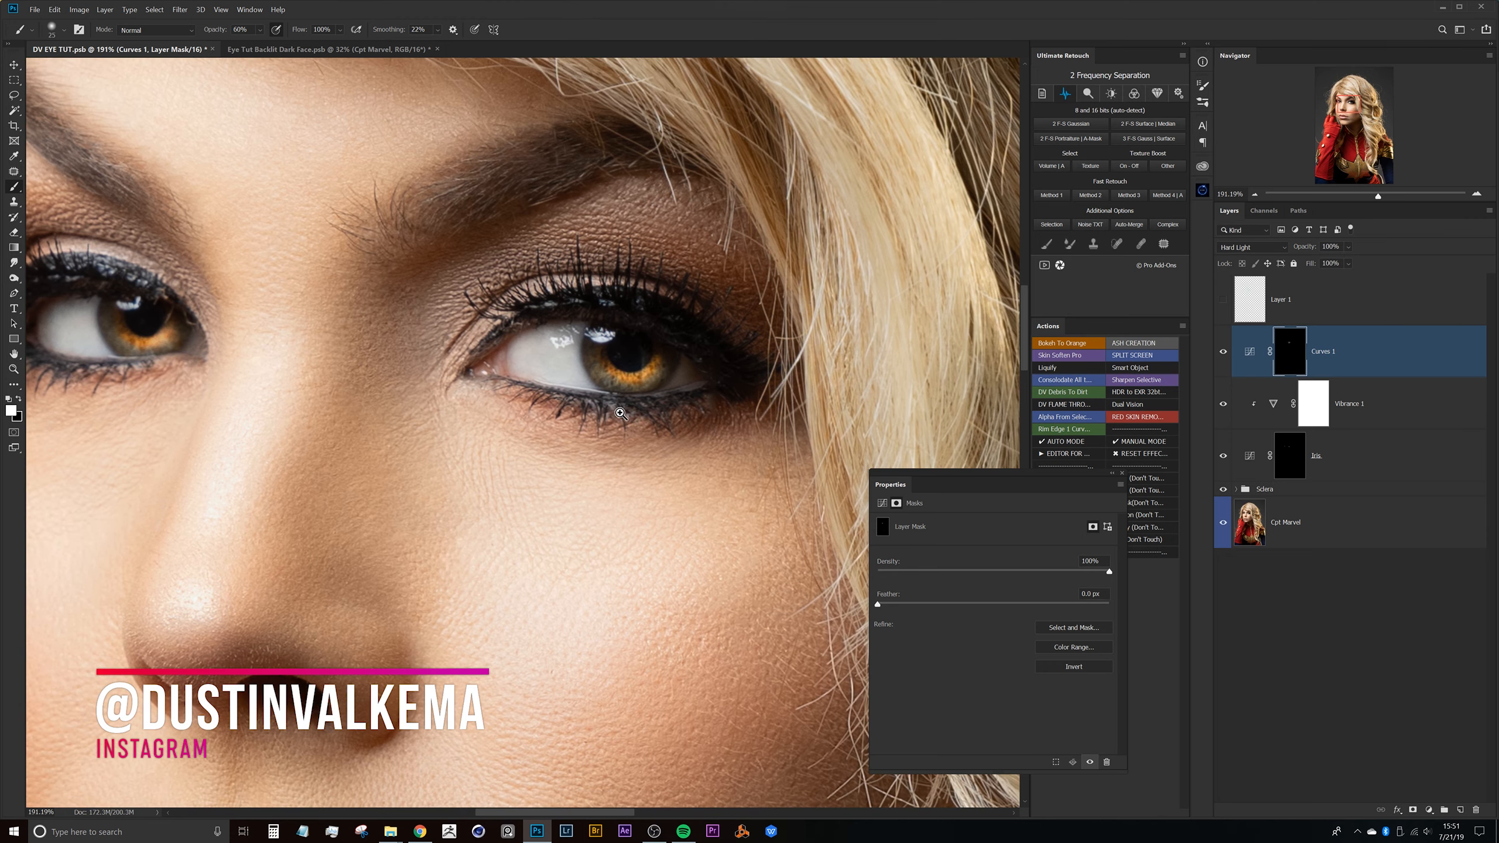
right_click(611, 418, "alt")
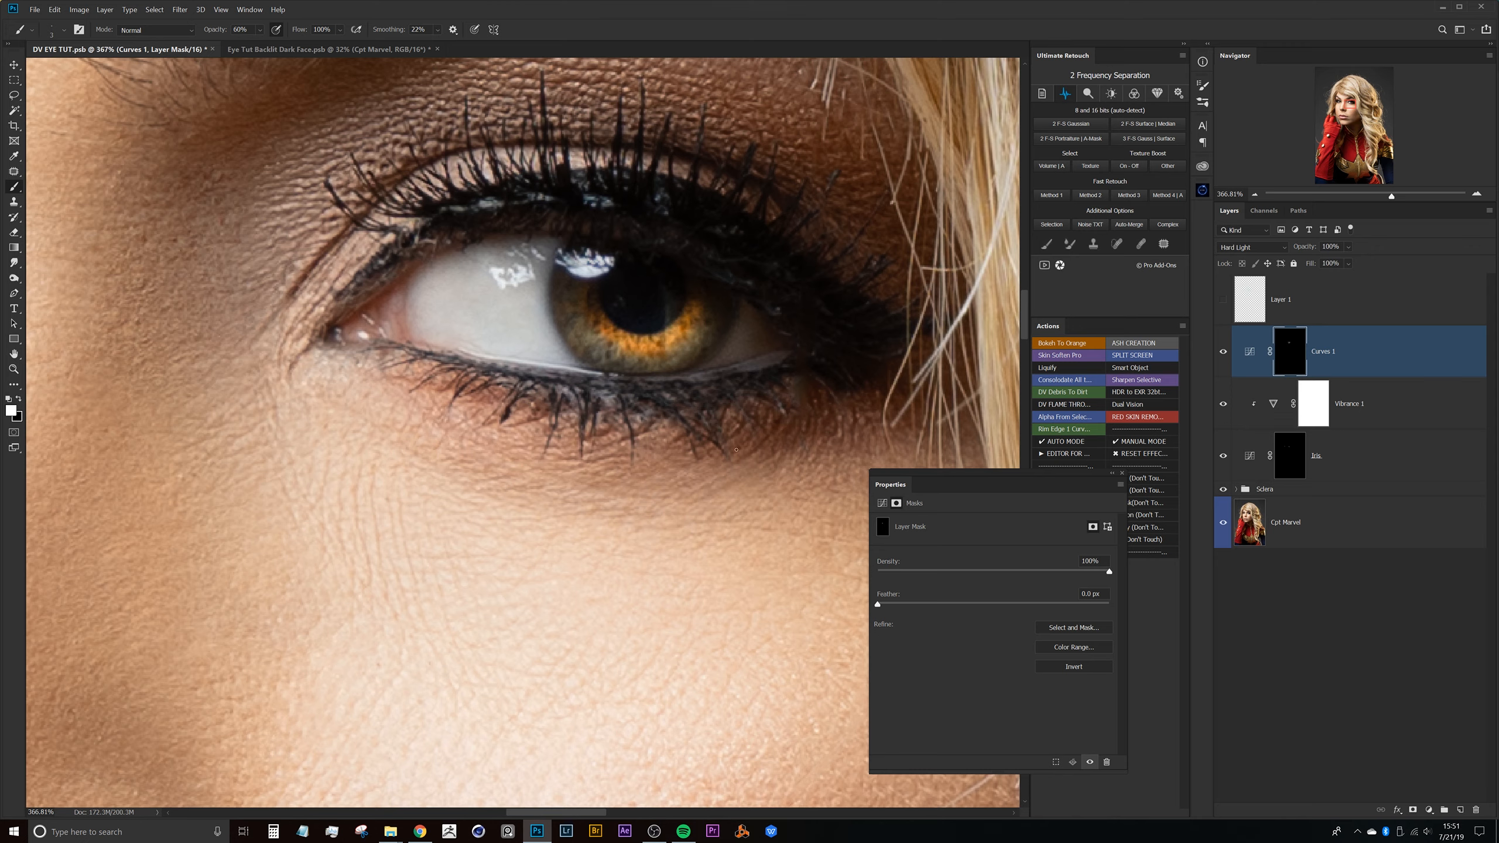
left_click_drag(653, 394, 813, 482)
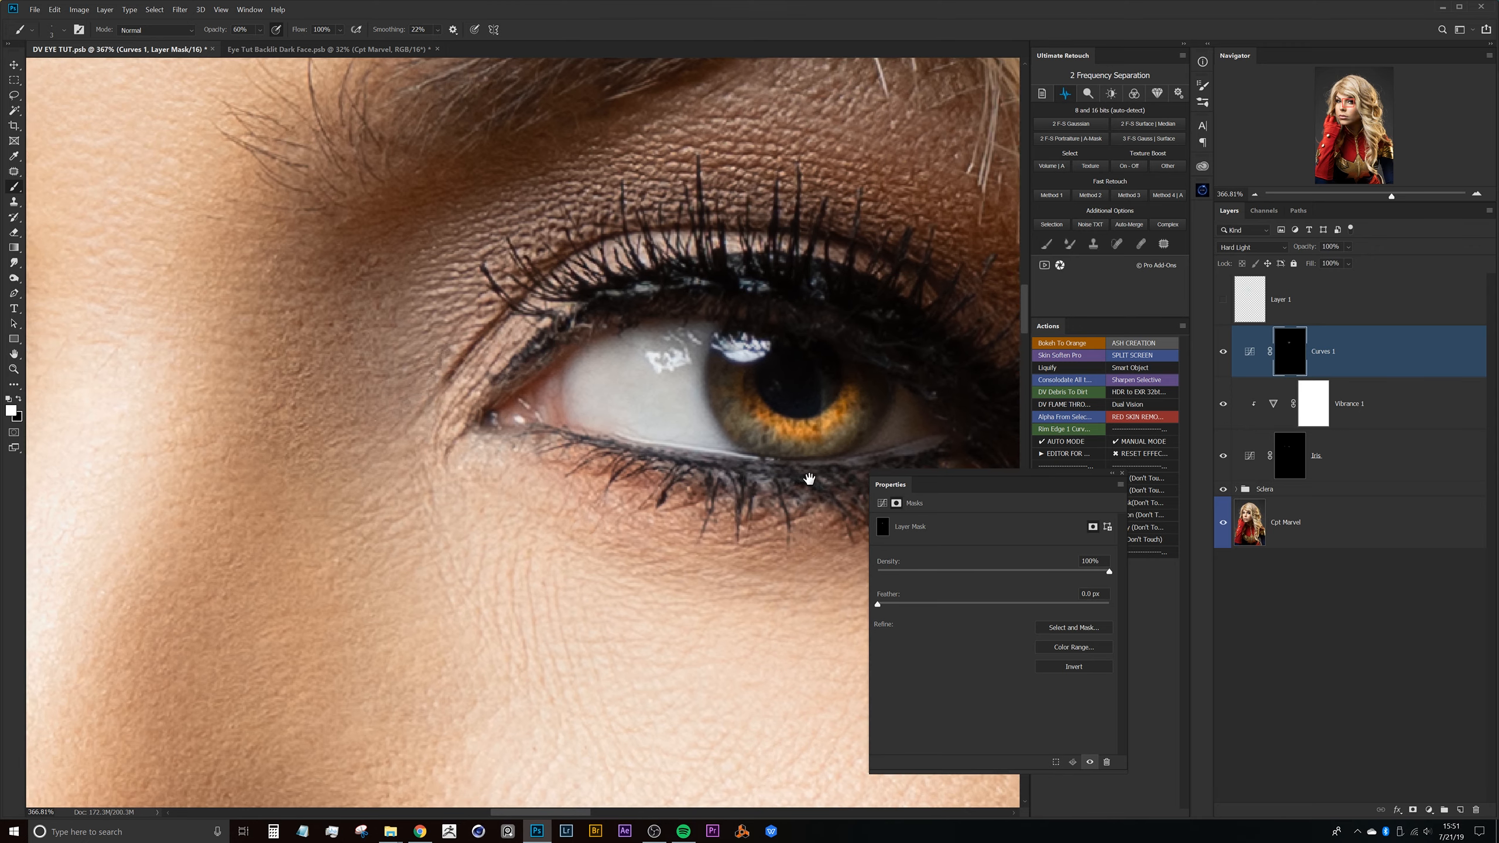
scroll(703, 375, "down", 6)
left_click_drag(500, 390, 716, 365)
scroll(462, 275, "up", 5)
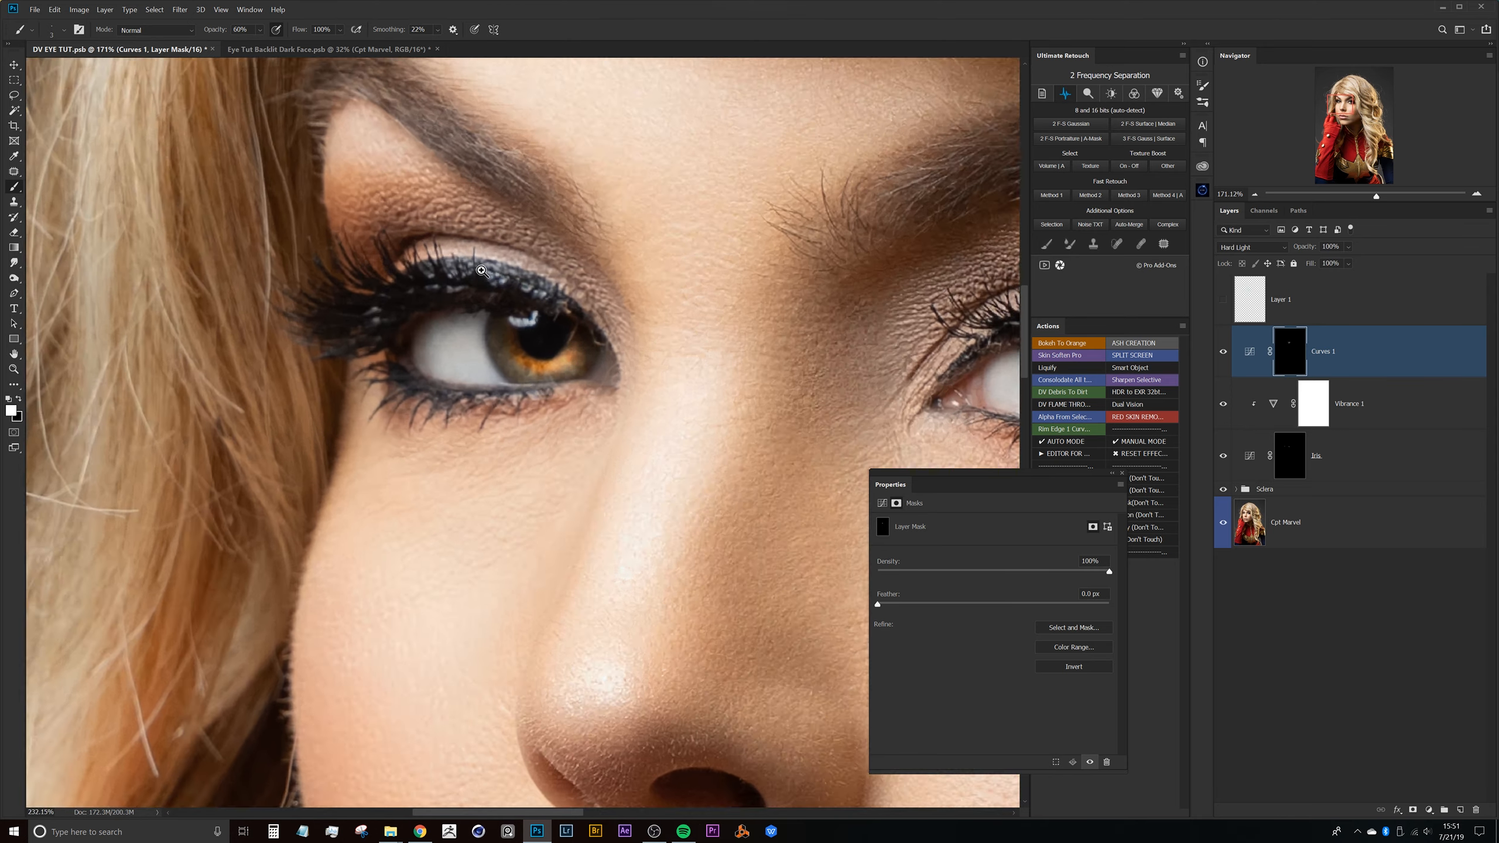
left_click_drag(478, 314, 558, 314)
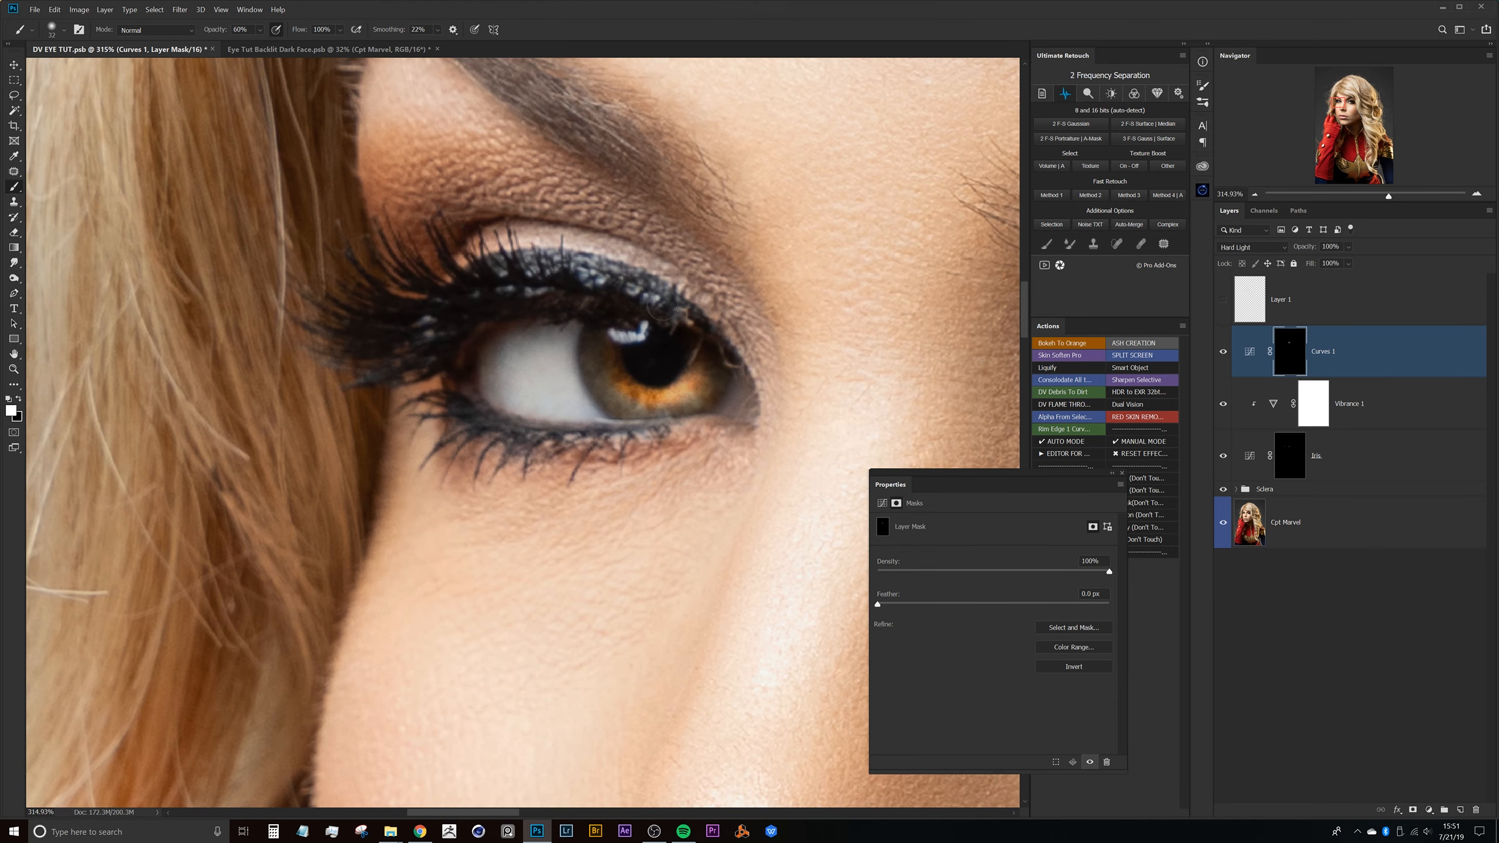
left_click_drag(588, 368, 559, 310)
scroll(520, 369, "up", 3)
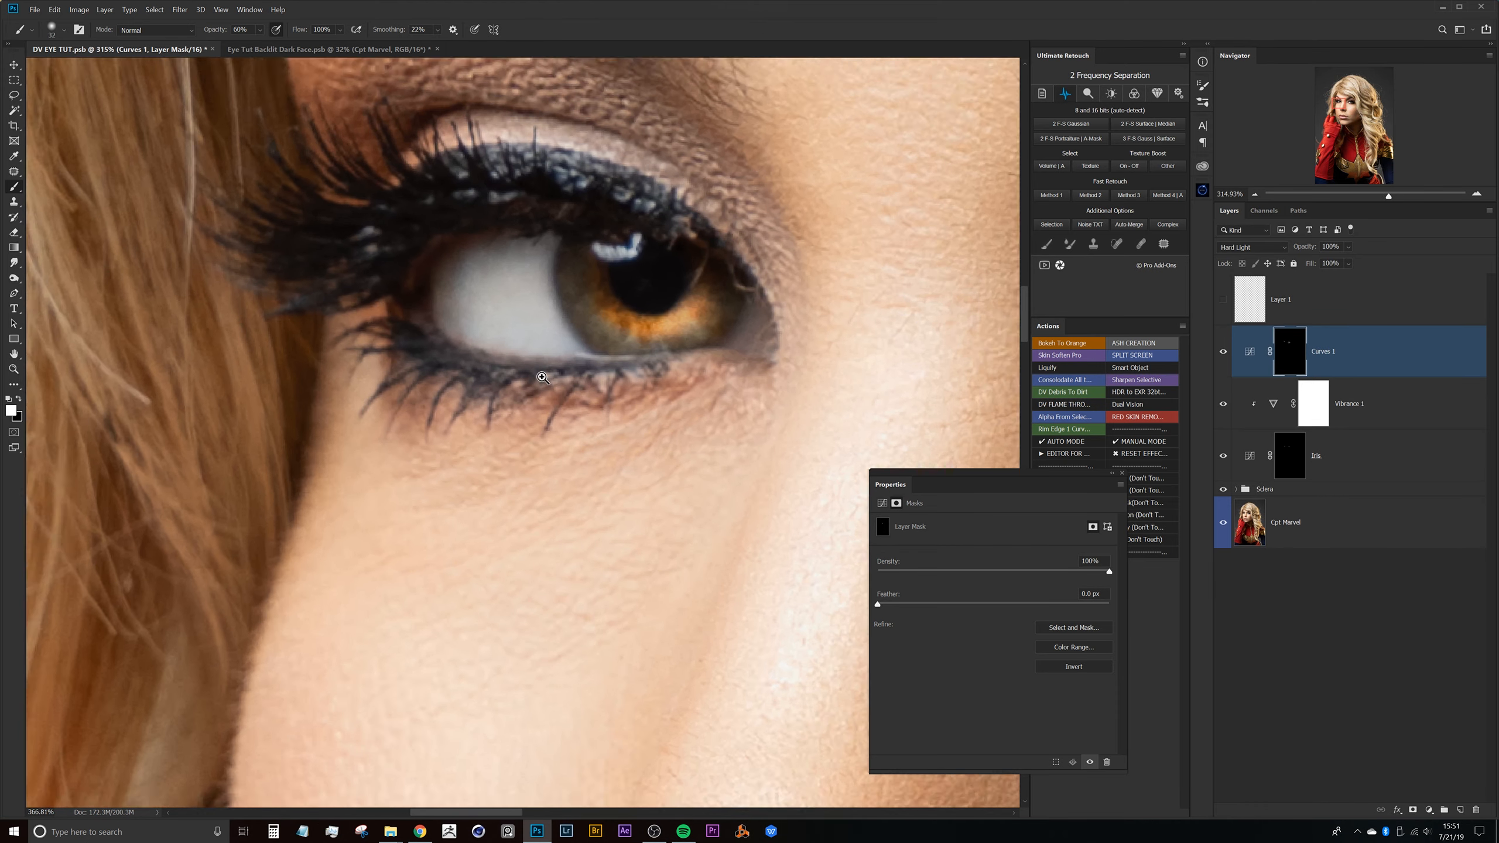
mouse_move(525, 373)
left_mouse_down()
mouse_move(437, 359)
mouse_move(570, 365)
mouse_move(416, 357)
mouse_move(660, 360)
mouse_move(431, 340)
mouse_move(361, 311)
mouse_move(399, 341)
mouse_move(468, 351)
mouse_move(369, 335)
mouse_move(474, 376)
left_mouse_up()
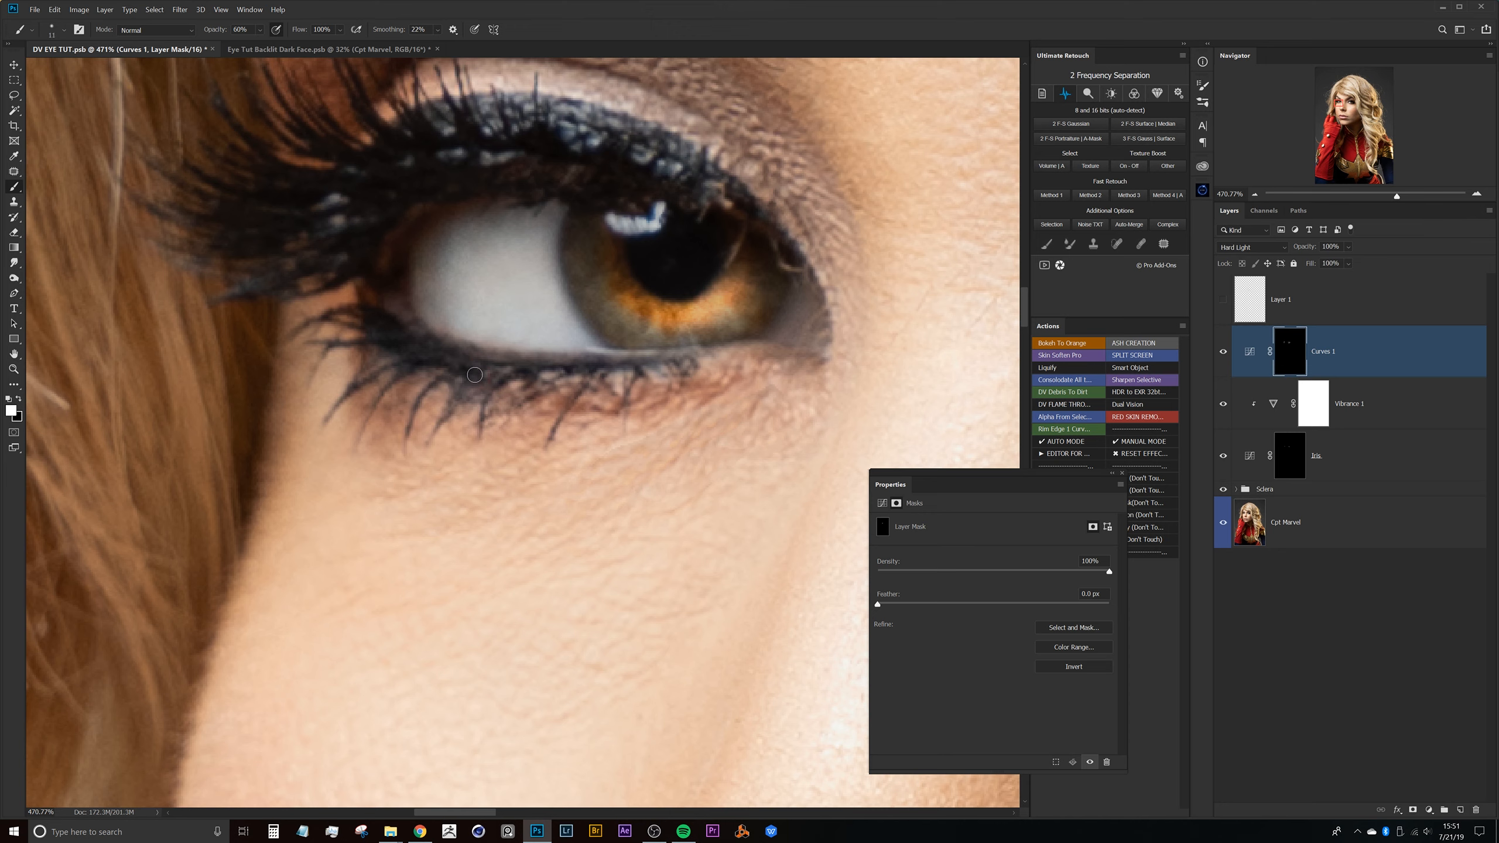
Paint a small white brush at 60% opacity on the Curves 1 mask along that eye's lower lashes
left_click_drag(432, 438, 453, 403)
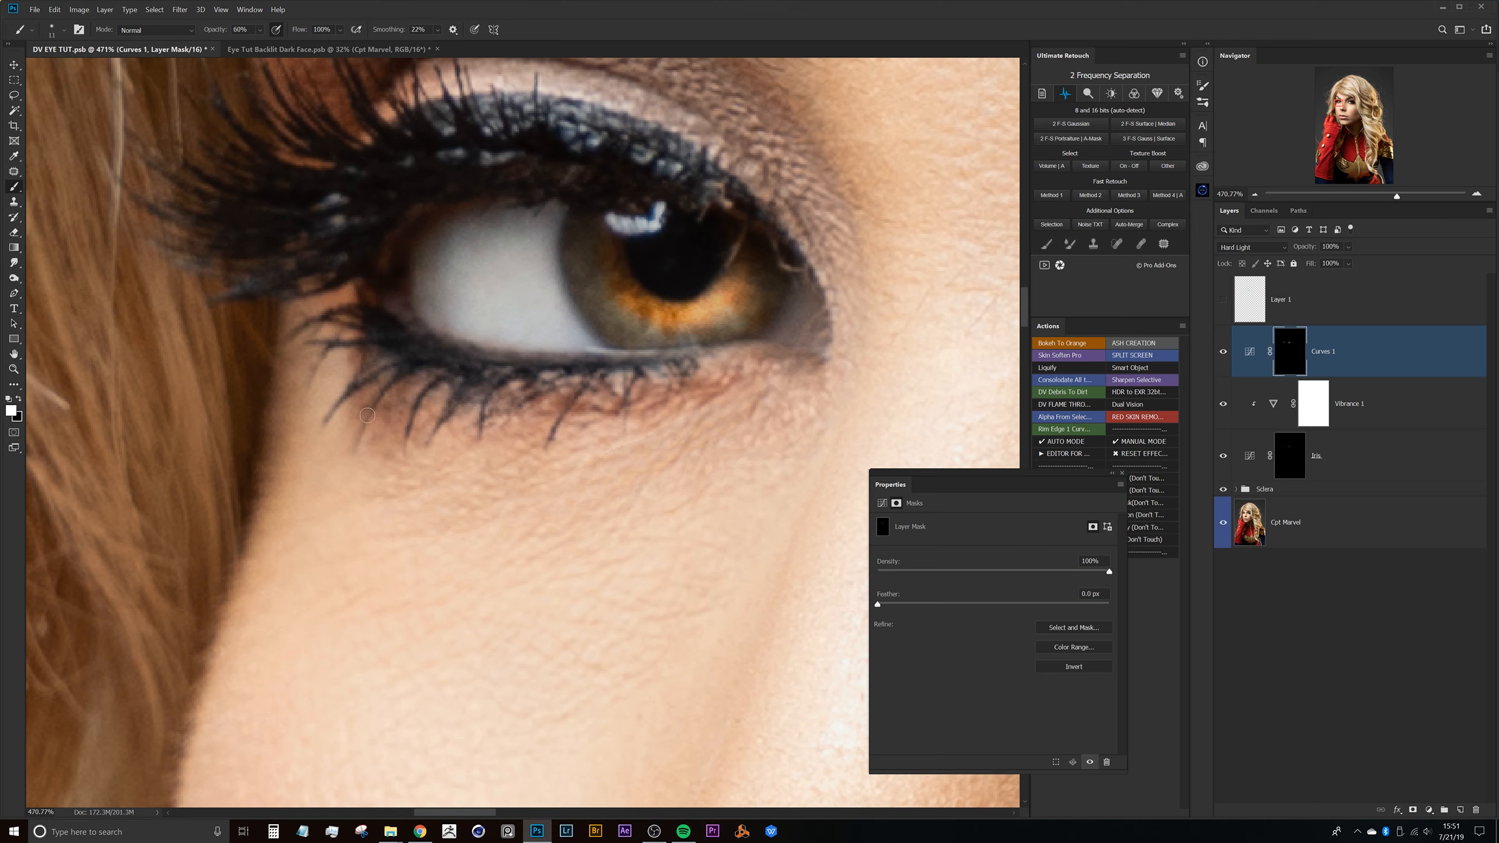
left_click_drag(550, 446, 581, 382)
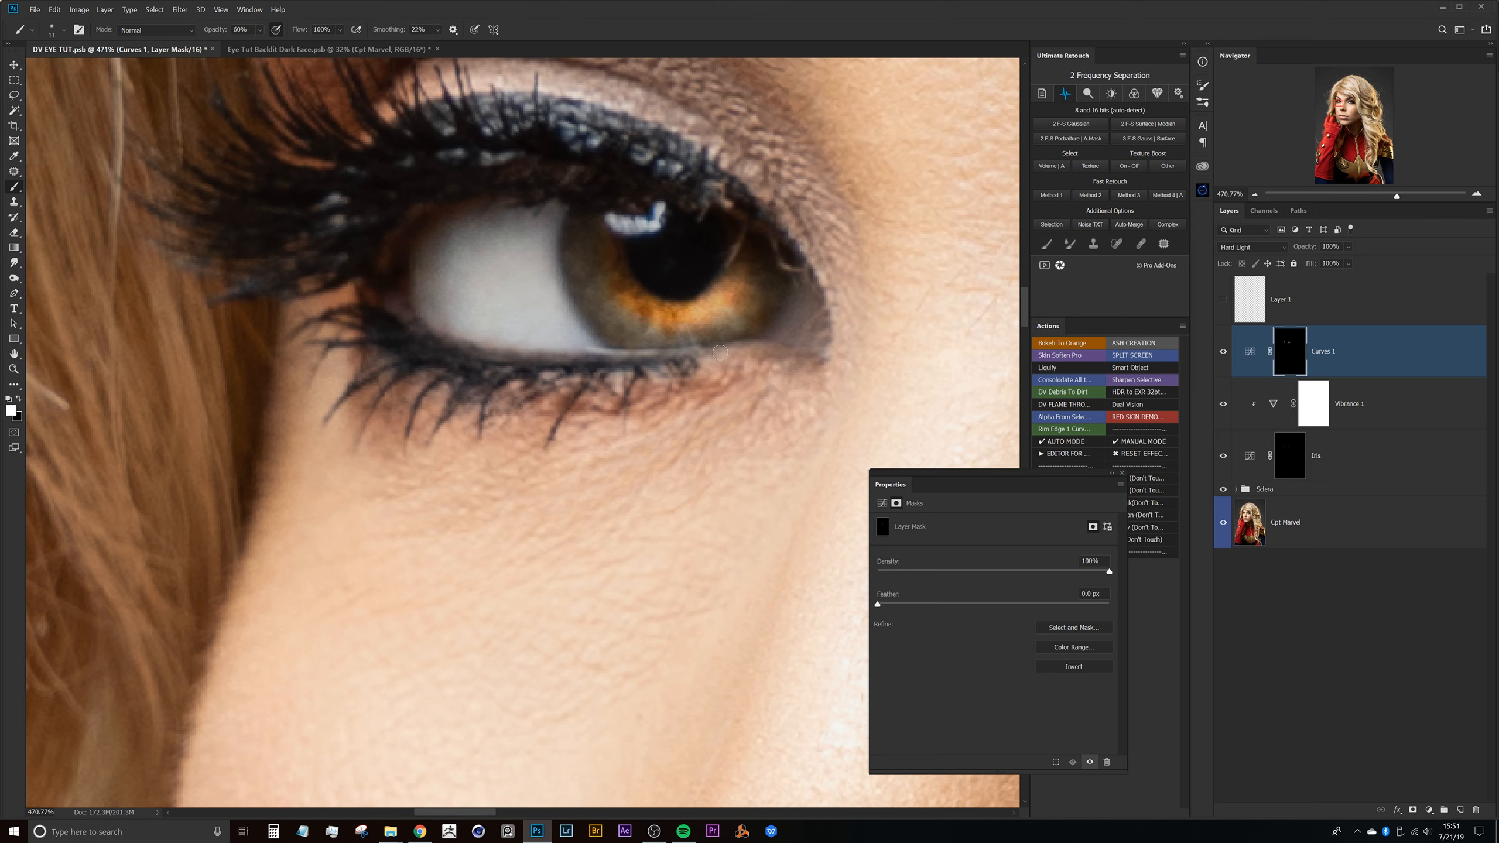
left_click_drag(530, 371, 413, 378)
left_click_drag(646, 416, 568, 383)
Compare the eyes with the Curves 1 layer hidden and shown
left_click(1223, 353)
left_click(1223, 353)
left_click(1223, 353)
left_click(1223, 353)
left_click(1223, 352)
left_click(1223, 353)
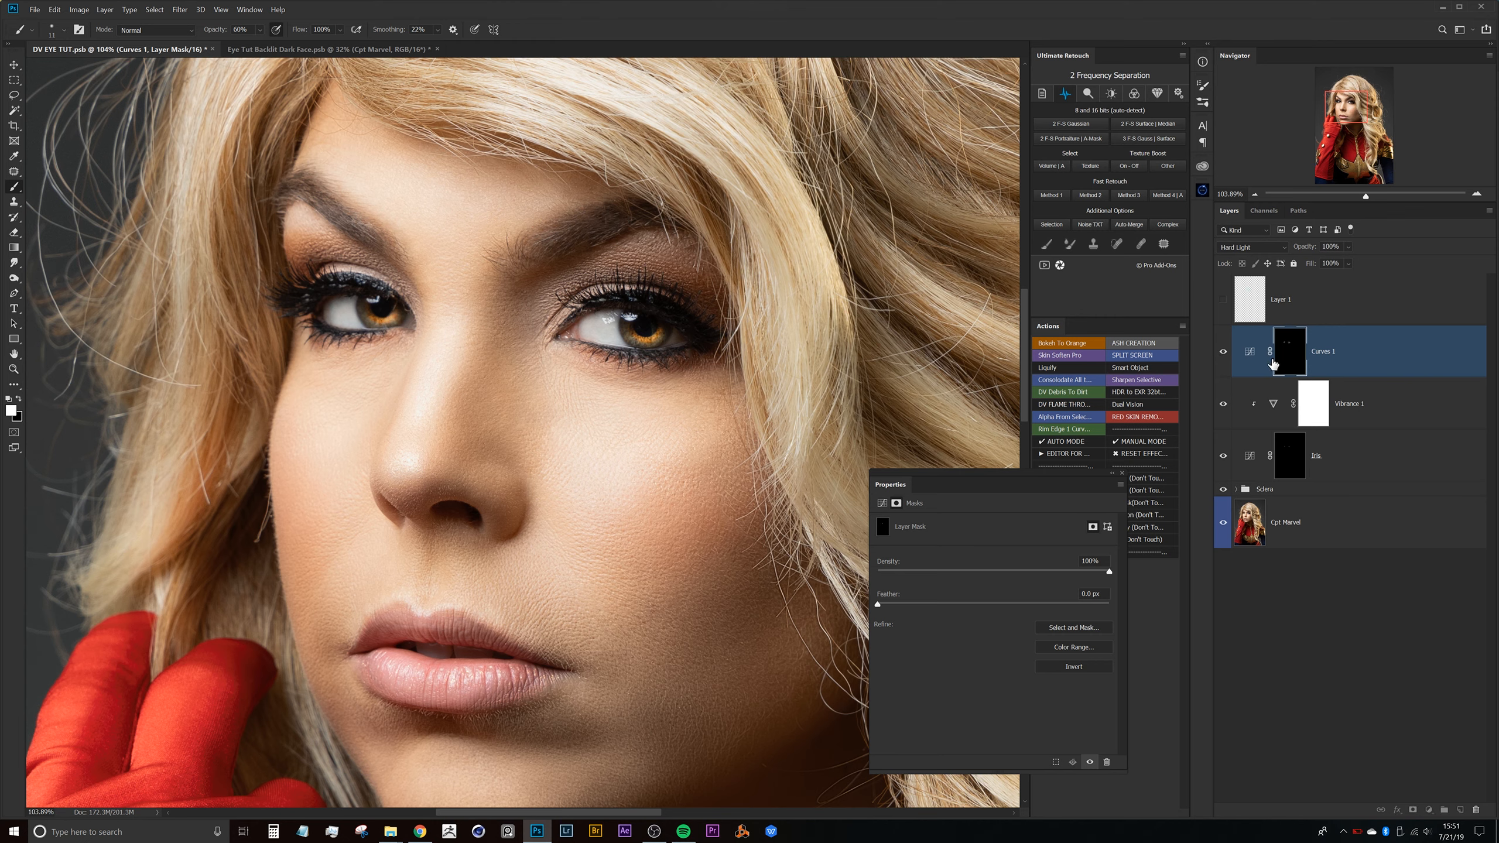
Set the brush opacity to 30% and paint white on the Curves 1 mask over the brow and eyeshadow areas
mouse_move(559, 267)
left_mouse_down()
mouse_move(581, 251)
mouse_move(585, 188)
left_mouse_up()
key("3")
mouse_move(510, 267)
left_mouse_down()
mouse_move(496, 311)
mouse_move(503, 301)
left_mouse_up()
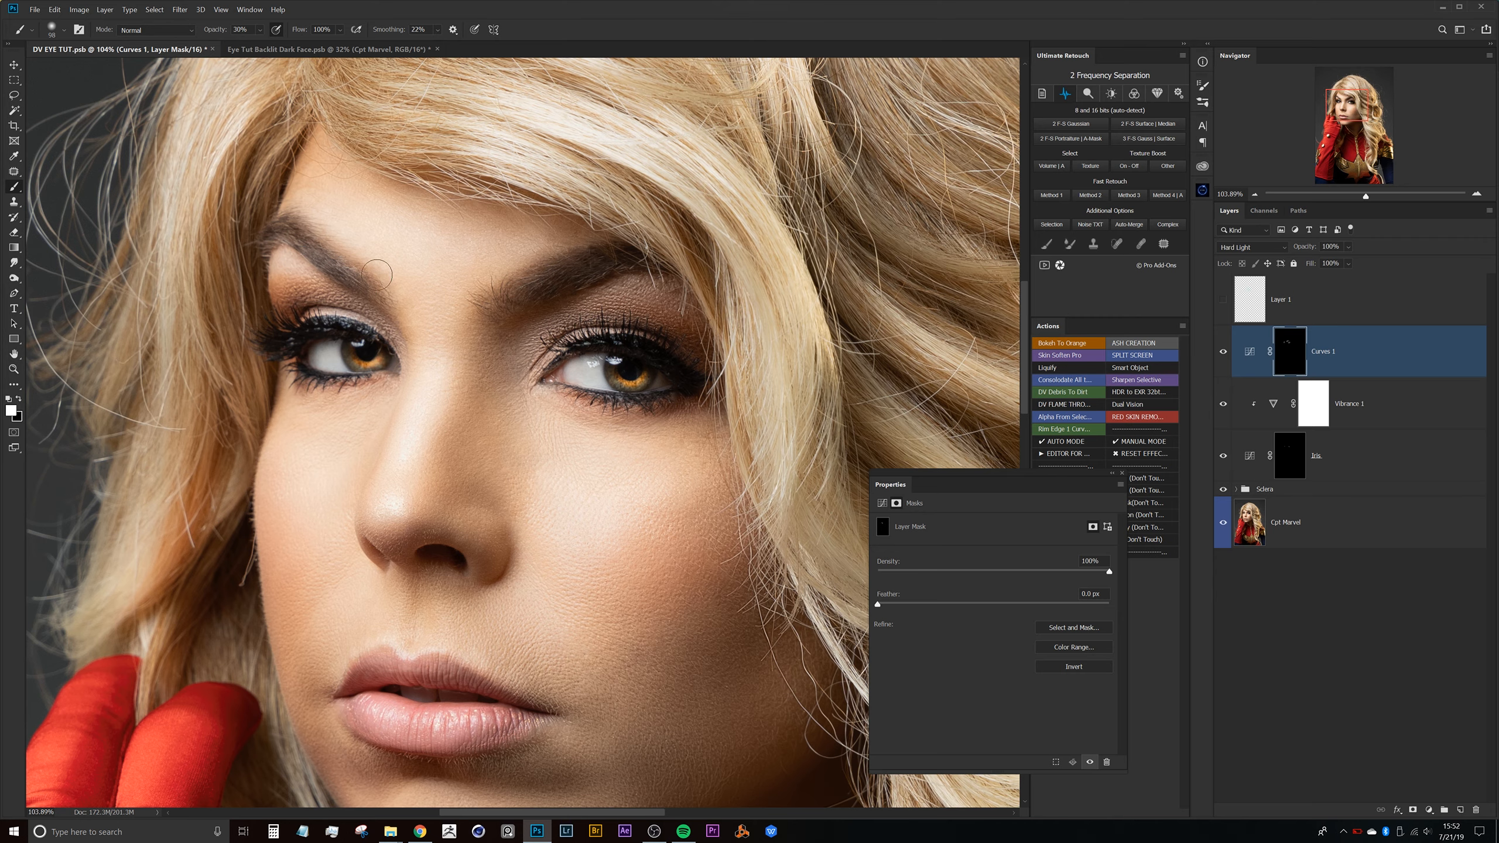
mouse_move(534, 368)
left_mouse_down()
mouse_move(496, 335)
mouse_move(465, 339)
mouse_move(489, 378)
mouse_move(458, 379)
mouse_move(558, 324)
mouse_move(523, 305)
mouse_move(502, 331)
mouse_move(493, 289)
mouse_move(497, 335)
mouse_move(521, 331)
mouse_move(584, 292)
mouse_move(541, 293)
mouse_move(574, 272)
left_mouse_up()
mouse_move(689, 325)
left_mouse_down()
mouse_move(662, 301)
mouse_move(685, 305)
mouse_move(641, 380)
mouse_move(690, 315)
left_mouse_up()
left_click_drag(539, 279, 547, 292)
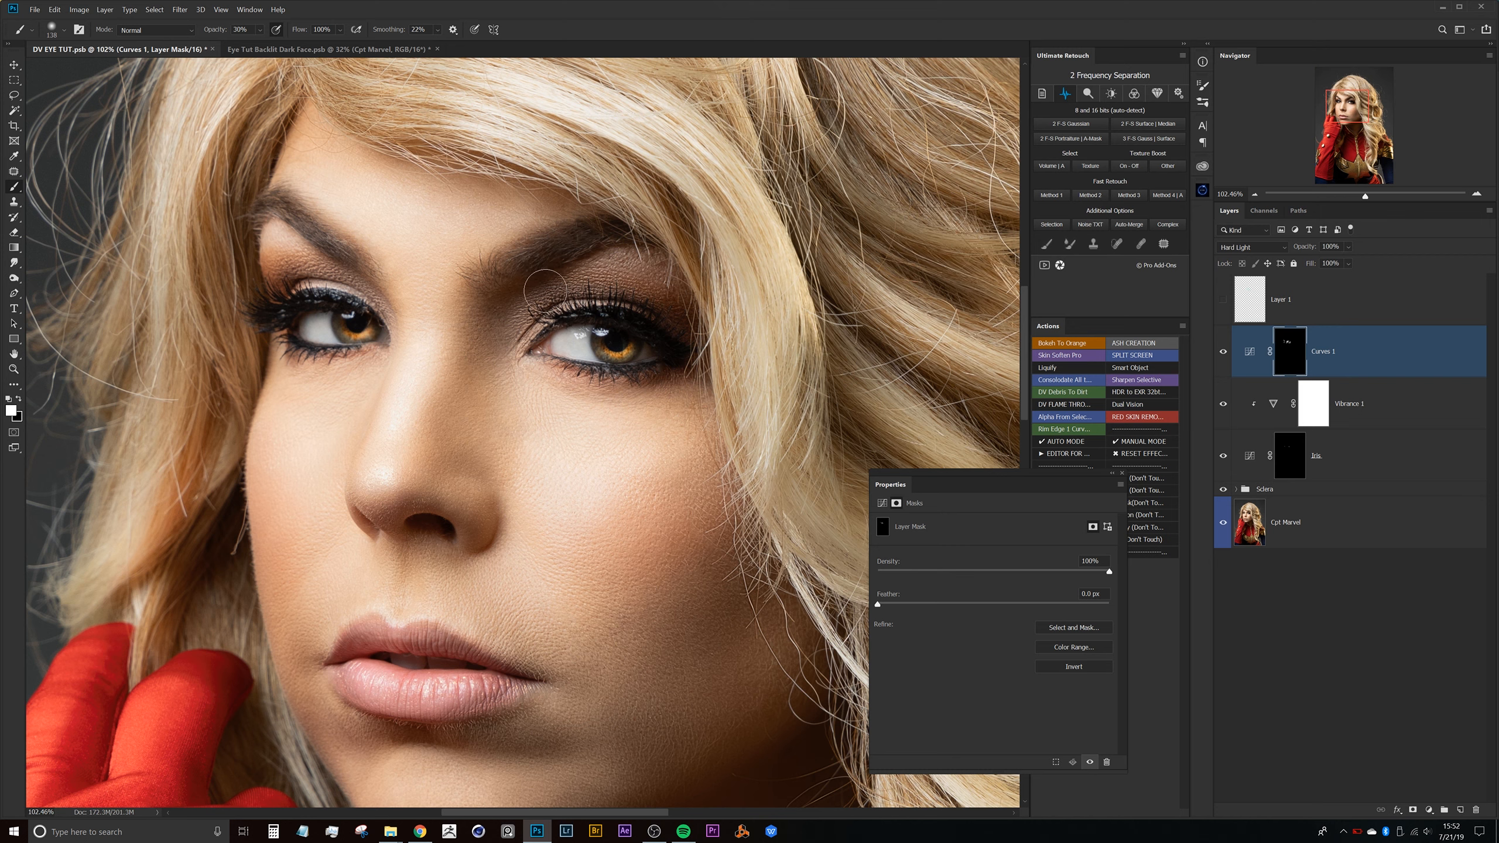
Resize the brush and build up the painted contrast on the Curves 1 mask around both eyelids and brows
mouse_move(390, 313)
left_mouse_down()
mouse_move(391, 296)
mouse_move(332, 272)
left_mouse_up()
right_click(353, 275, "alt")
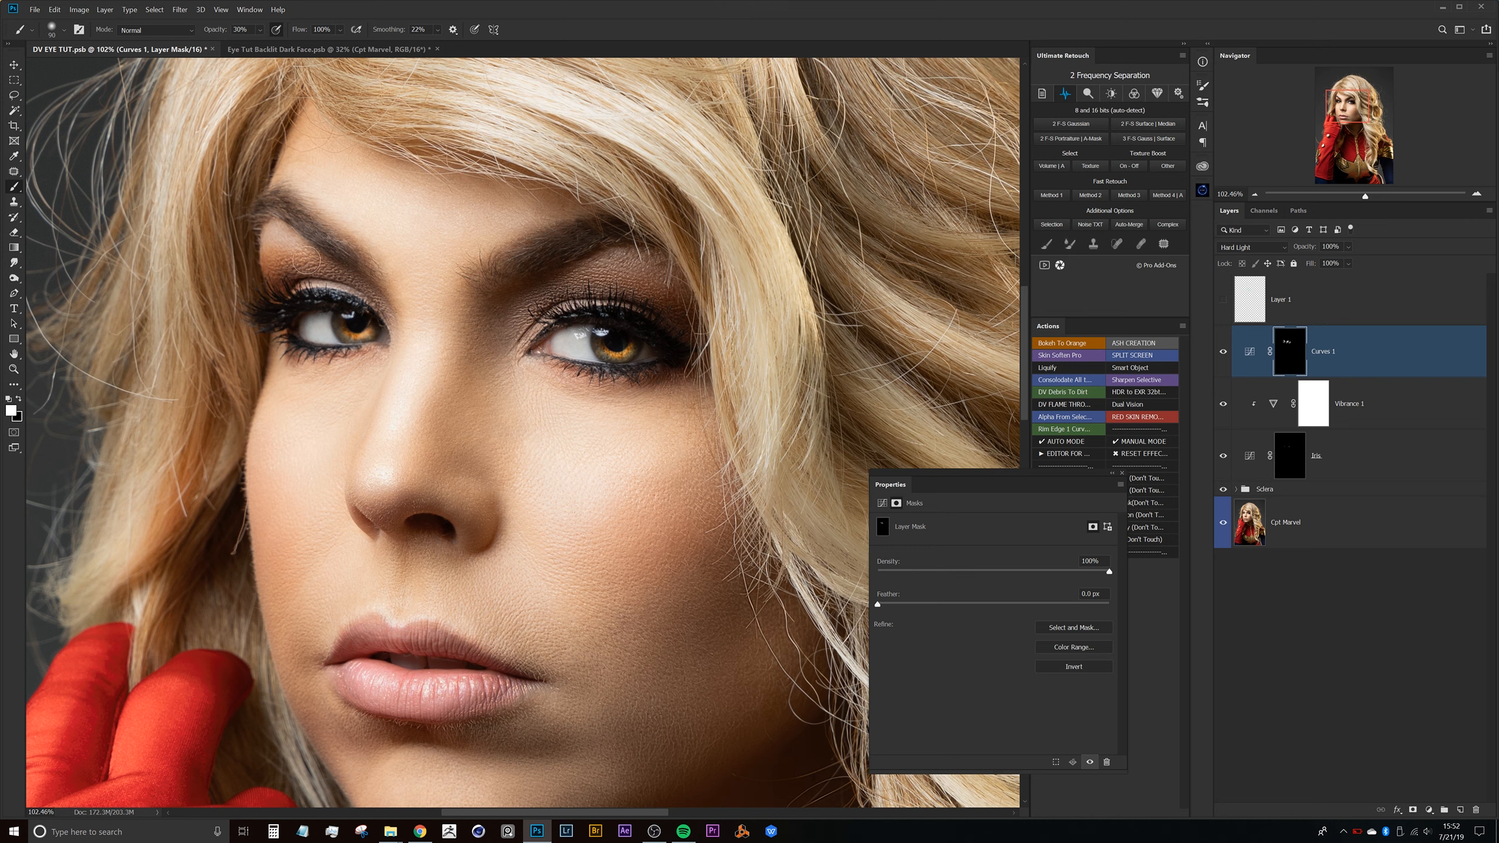
left_click_drag(542, 305, 530, 304)
left_click_drag(597, 242, 625, 242)
scroll(478, 333, "down", 5)
left_click_drag(478, 333, 537, 333)
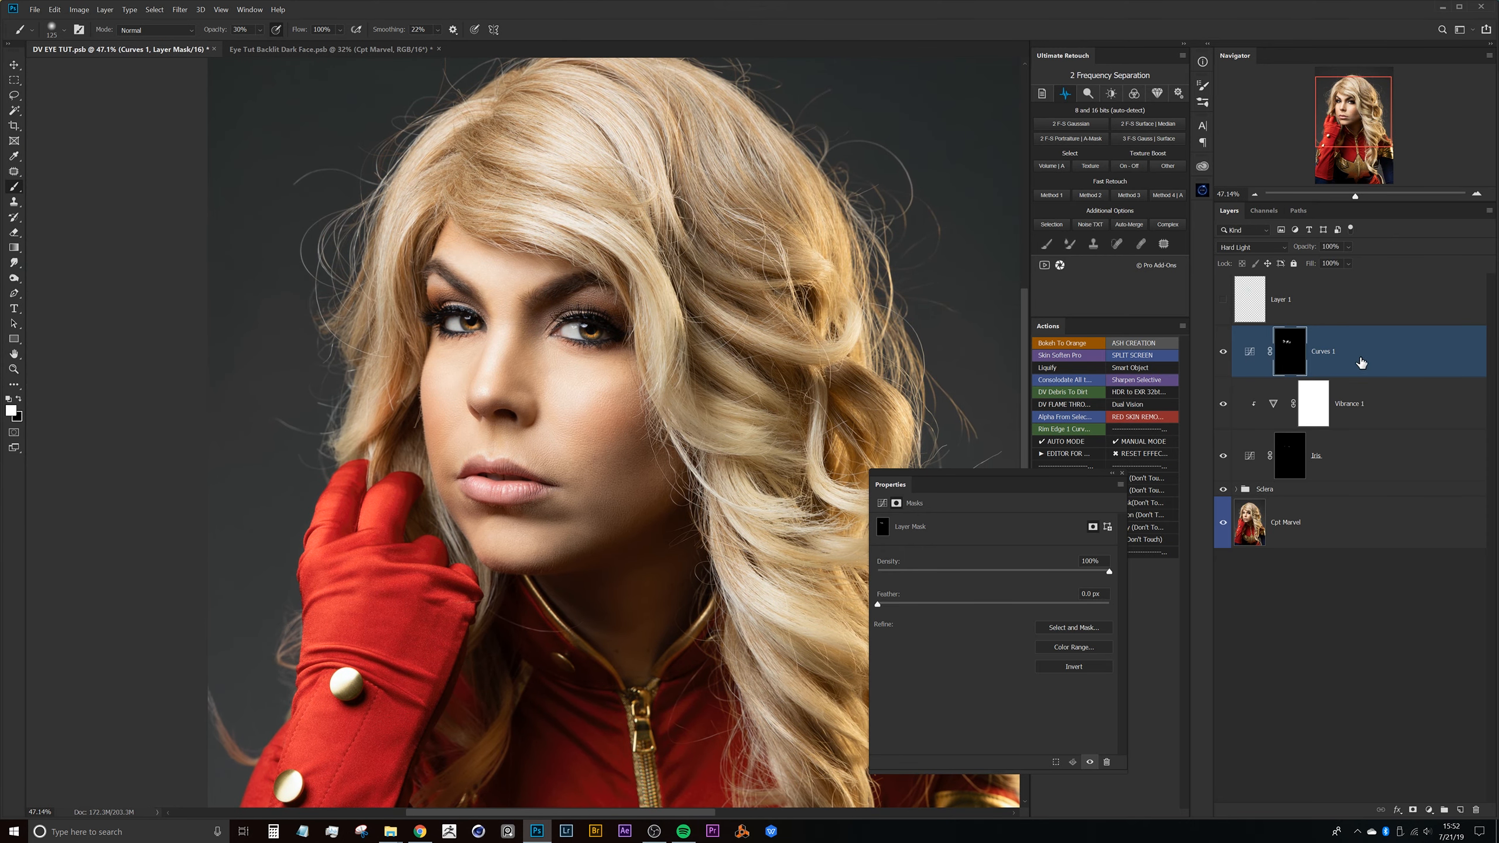
Group the layers from Curves 1 down to the Sclera group and name the new group EYE ADJ
left_click(1358, 366)
left_click(1305, 485, "shift")
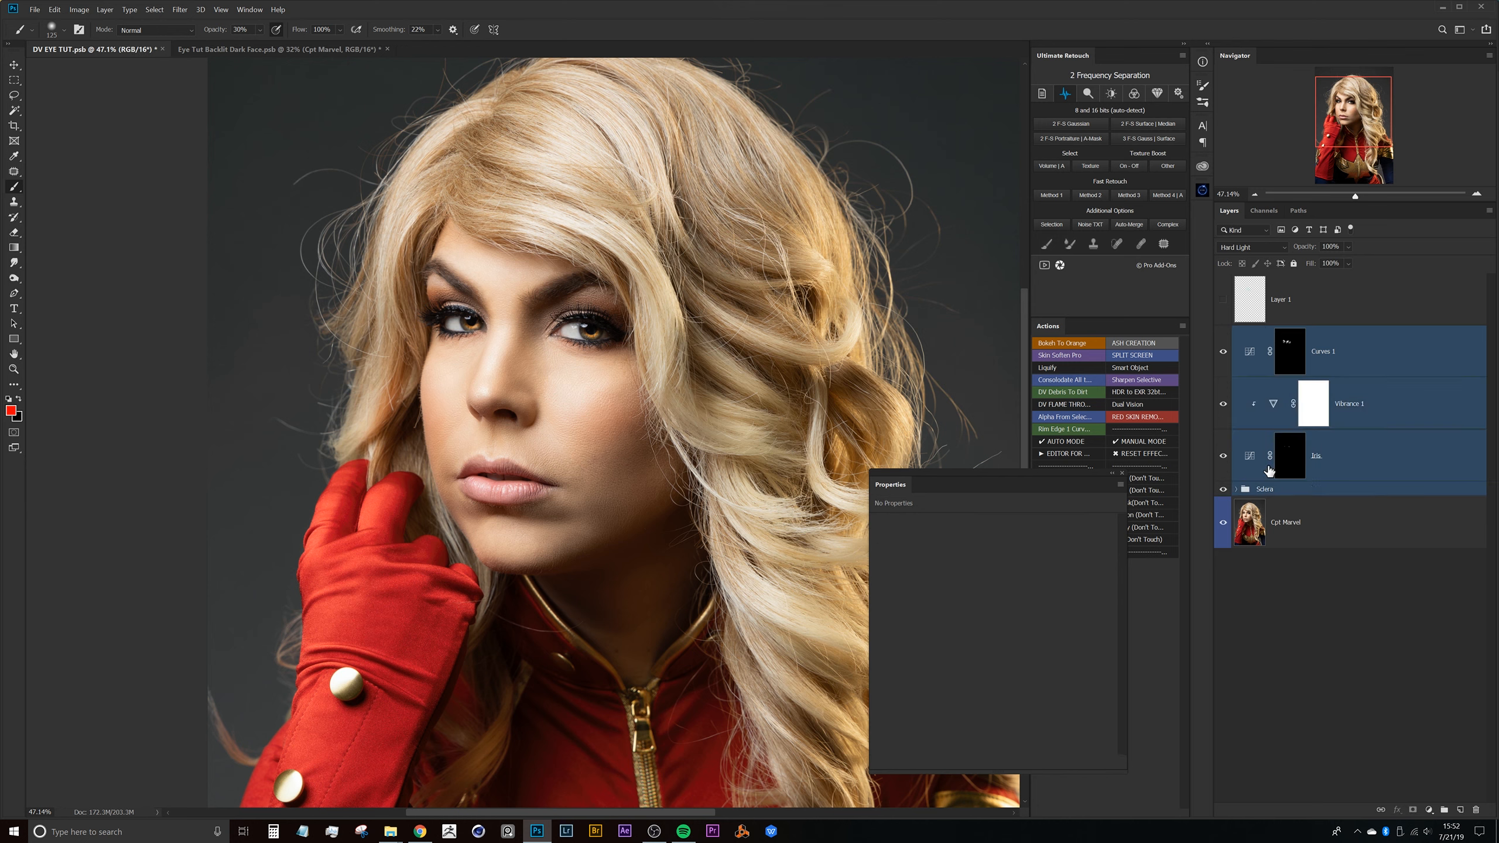
key("ctrl+g")
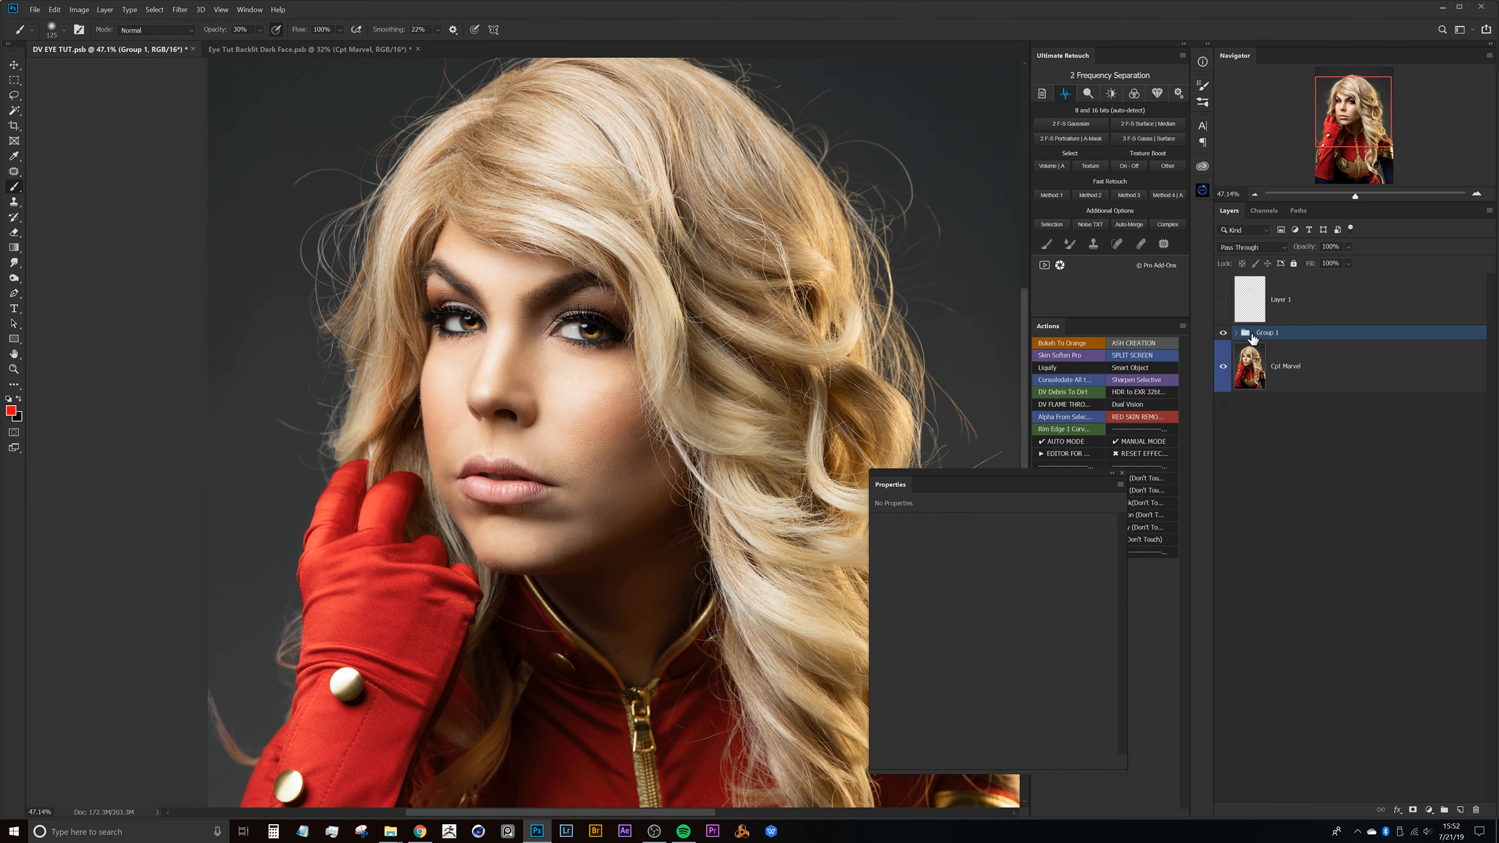
double_click(1266, 334)
type("EYE ADJ")
key("Return")
Compare the portrait before and after the retouch by hiding and showing the EYE ADJ group at several magnifications
left_click(1221, 333)
left_click(1221, 333)
scroll(606, 293, "up", 5)
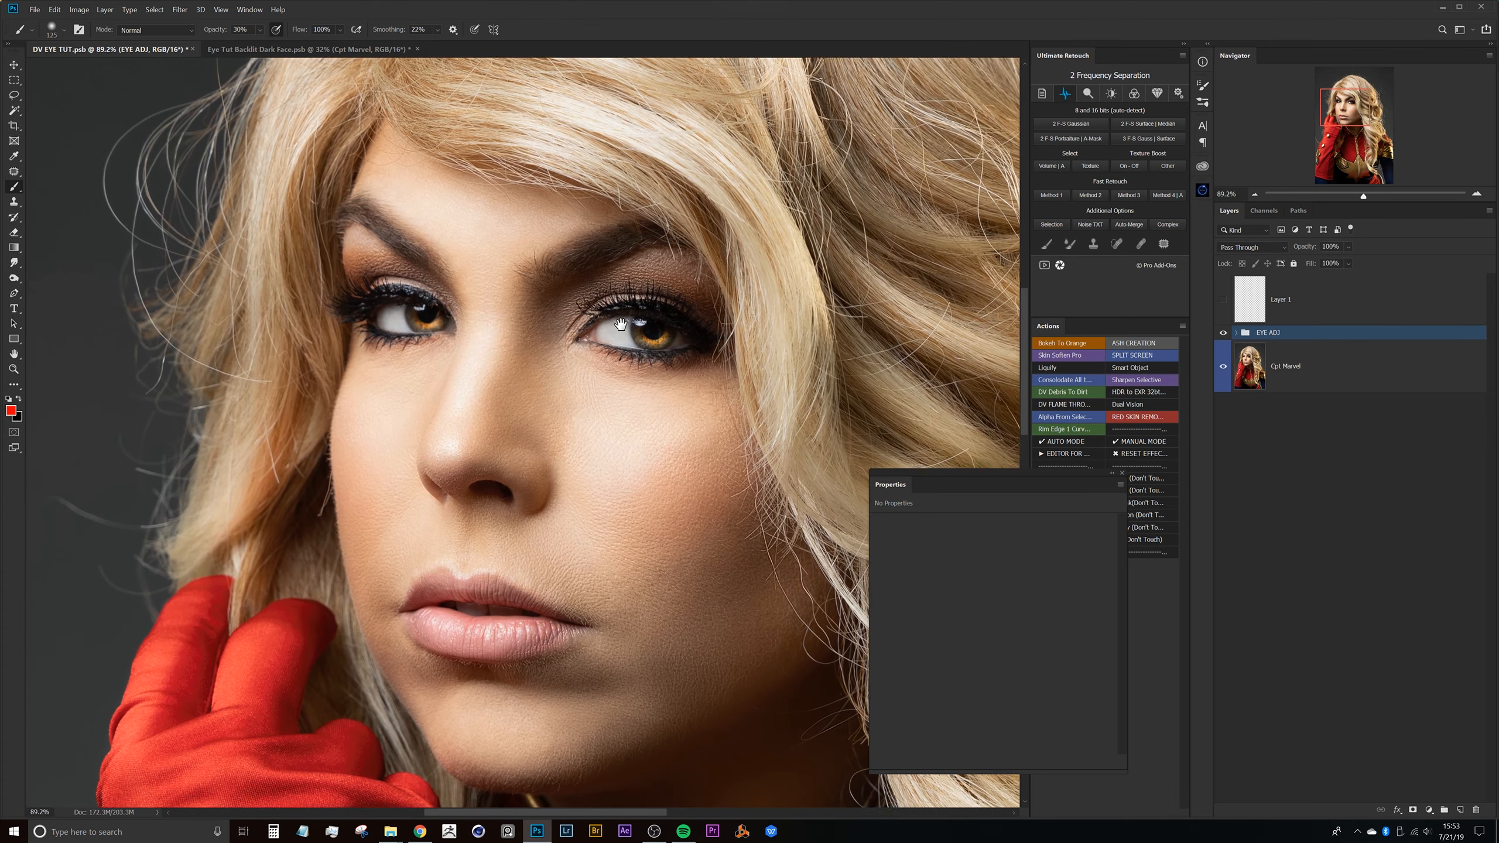
left_click(1223, 333)
left_click(1222, 333)
left_click(1223, 333)
left_click(1223, 333)
left_click_drag(632, 352, 560, 364)
scroll(557, 365, "down", 2)
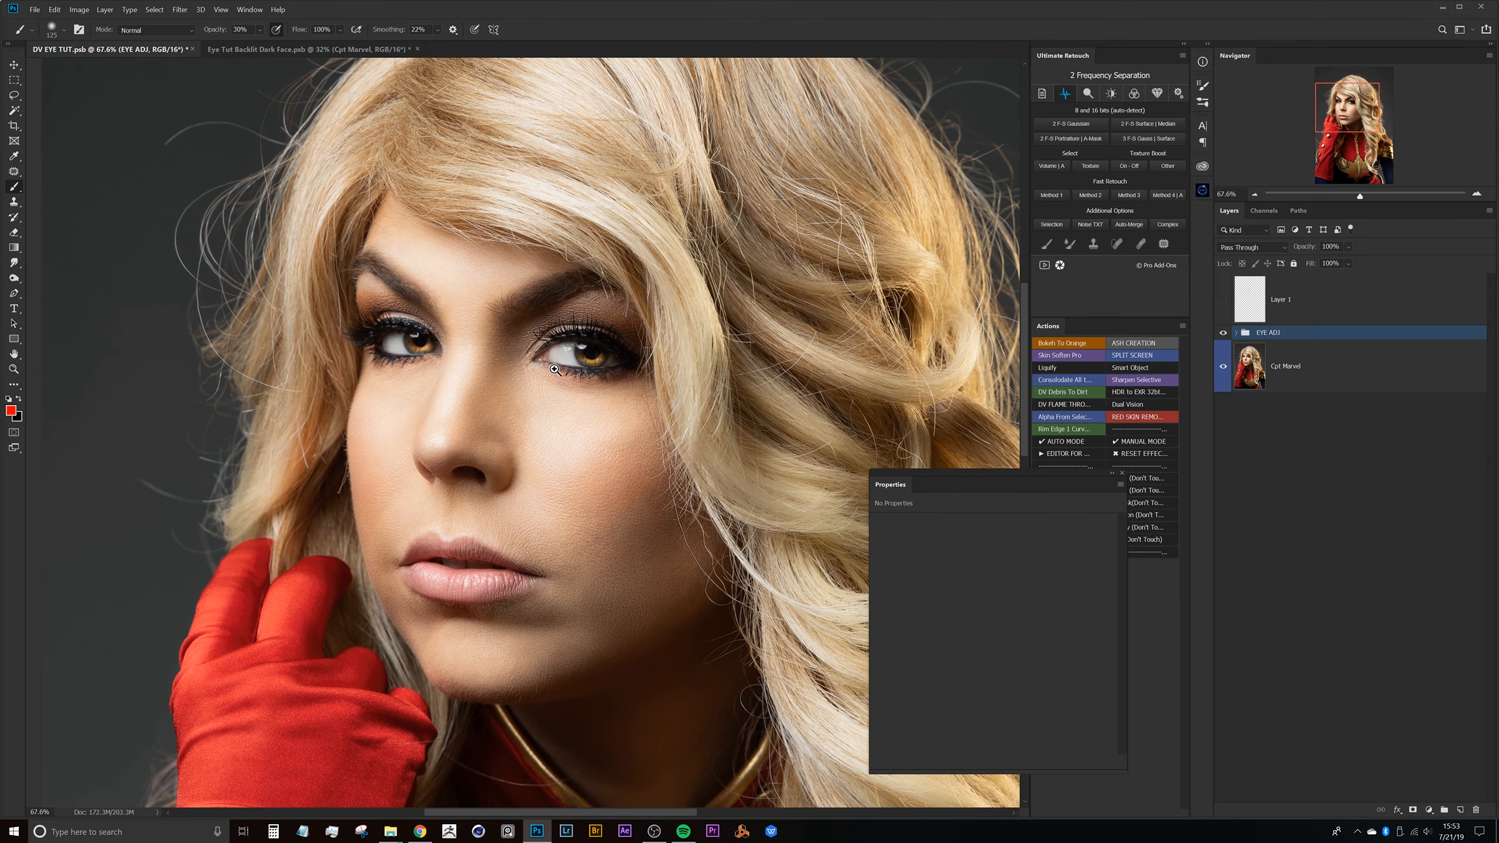
scroll(567, 363, "up", 1)
left_click_drag(655, 350, 621, 372)
left_click(1221, 333)
left_click(1221, 334)
left_click(1221, 333)
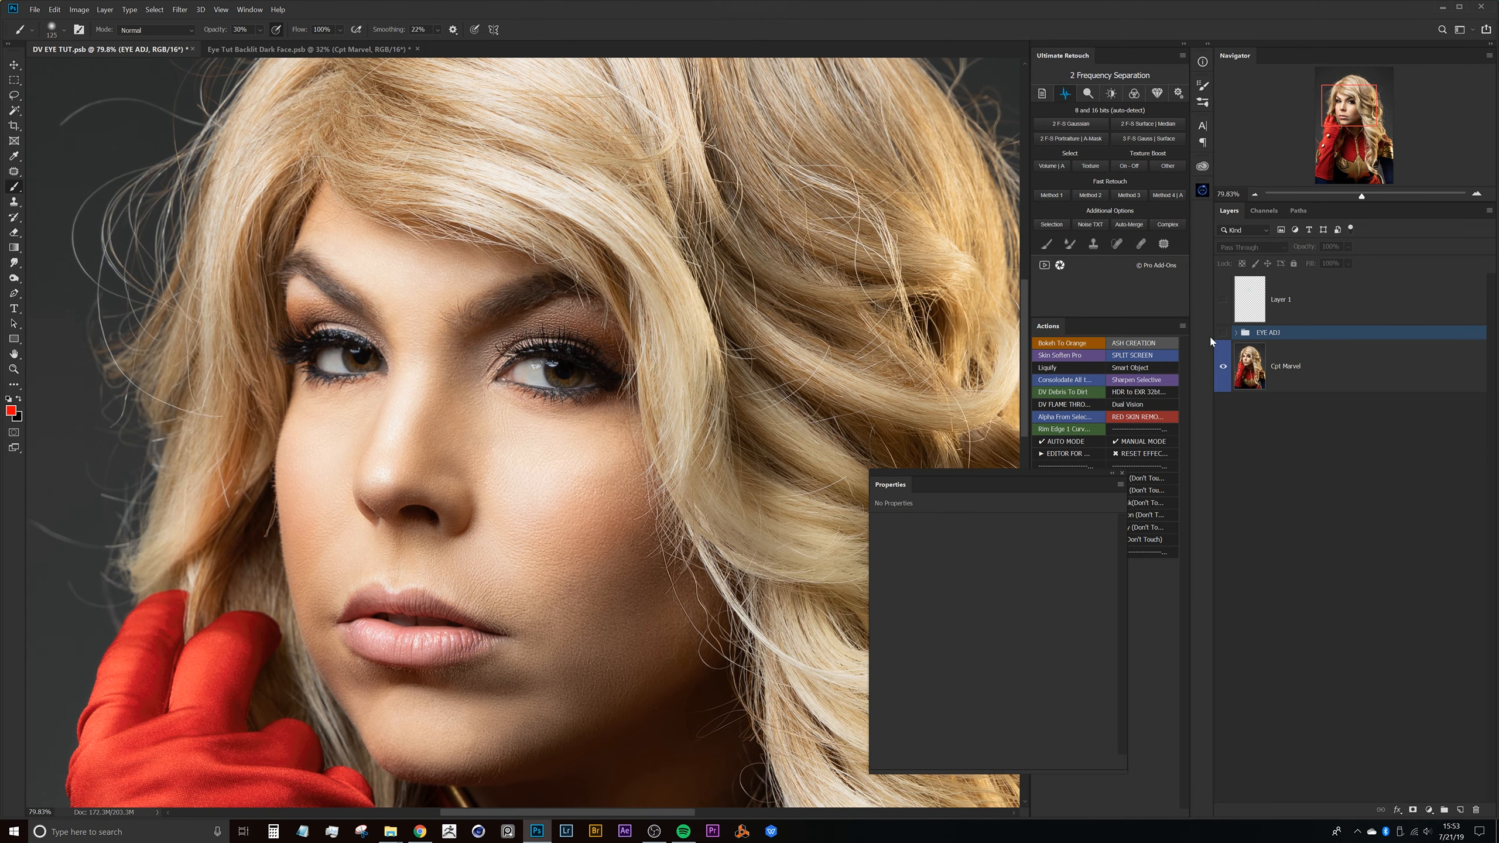
left_click(1222, 333)
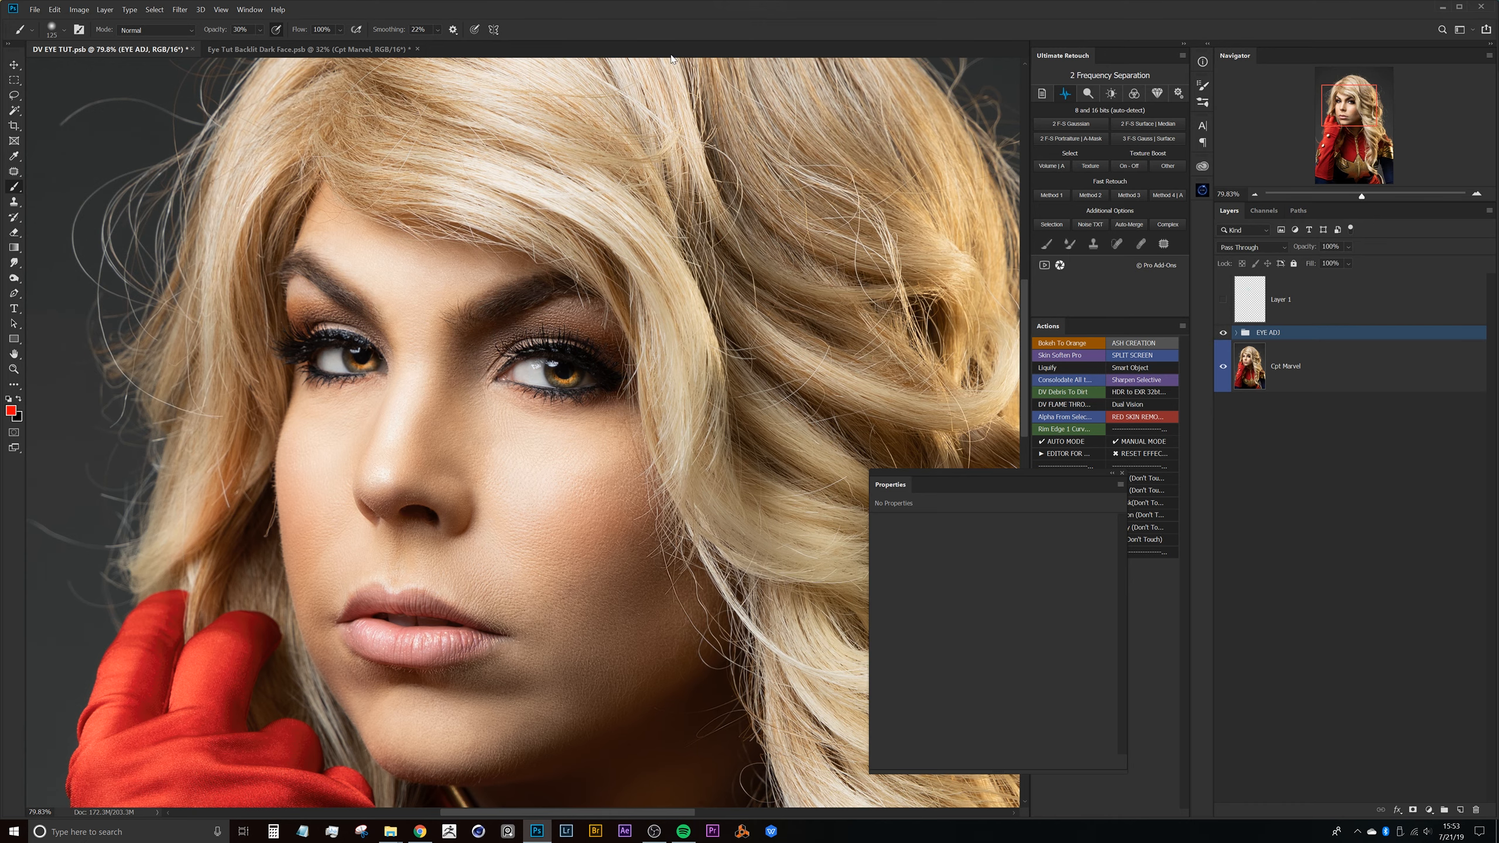
Dismiss the brush error and recheck the EYE ADJ group's effect by hiding and showing it
left_click_drag(552, 355, 484, 397)
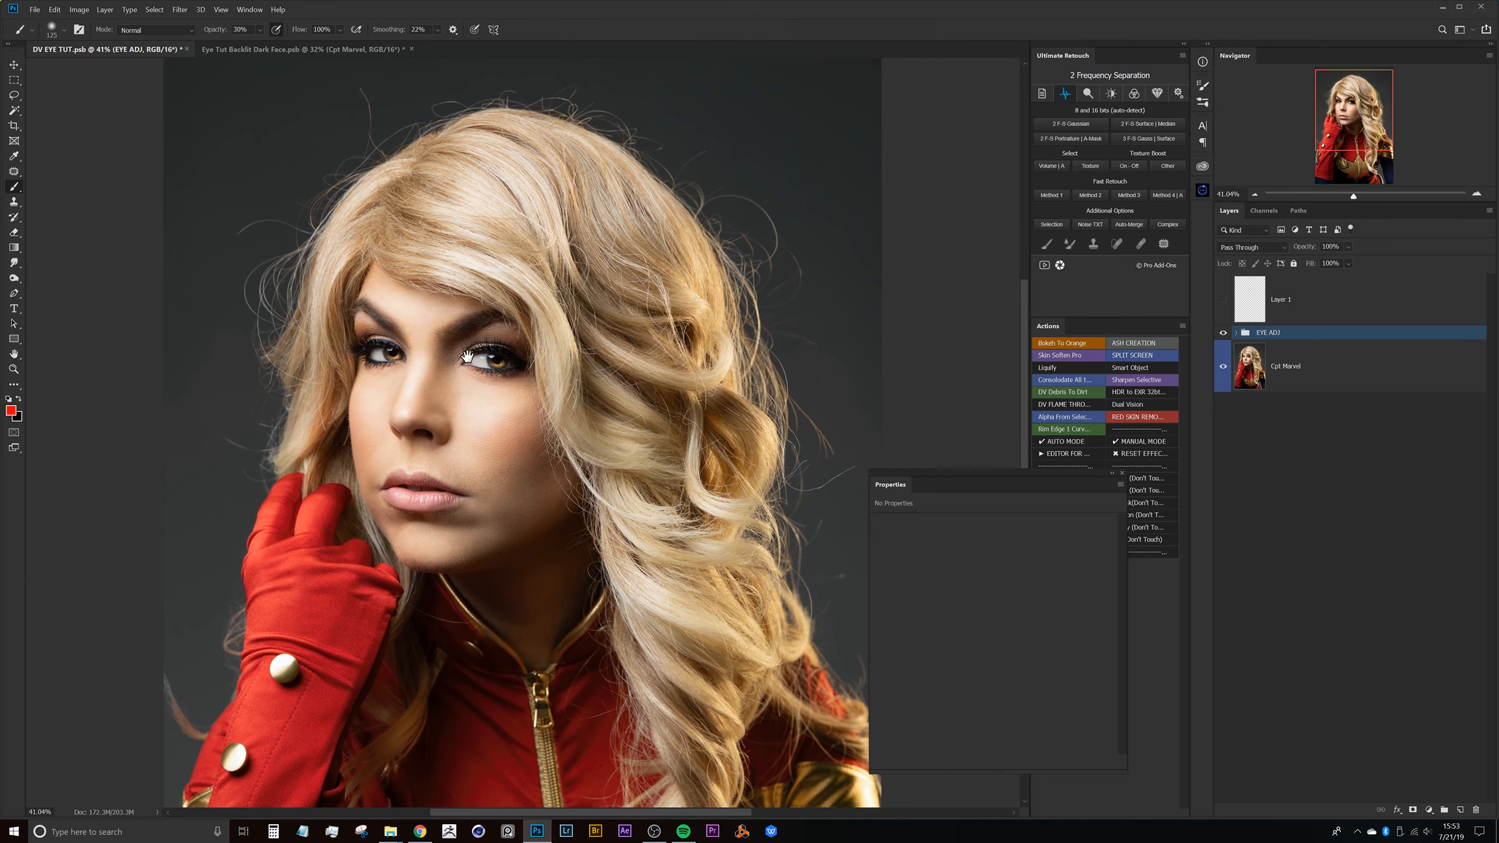
left_click(485, 377)
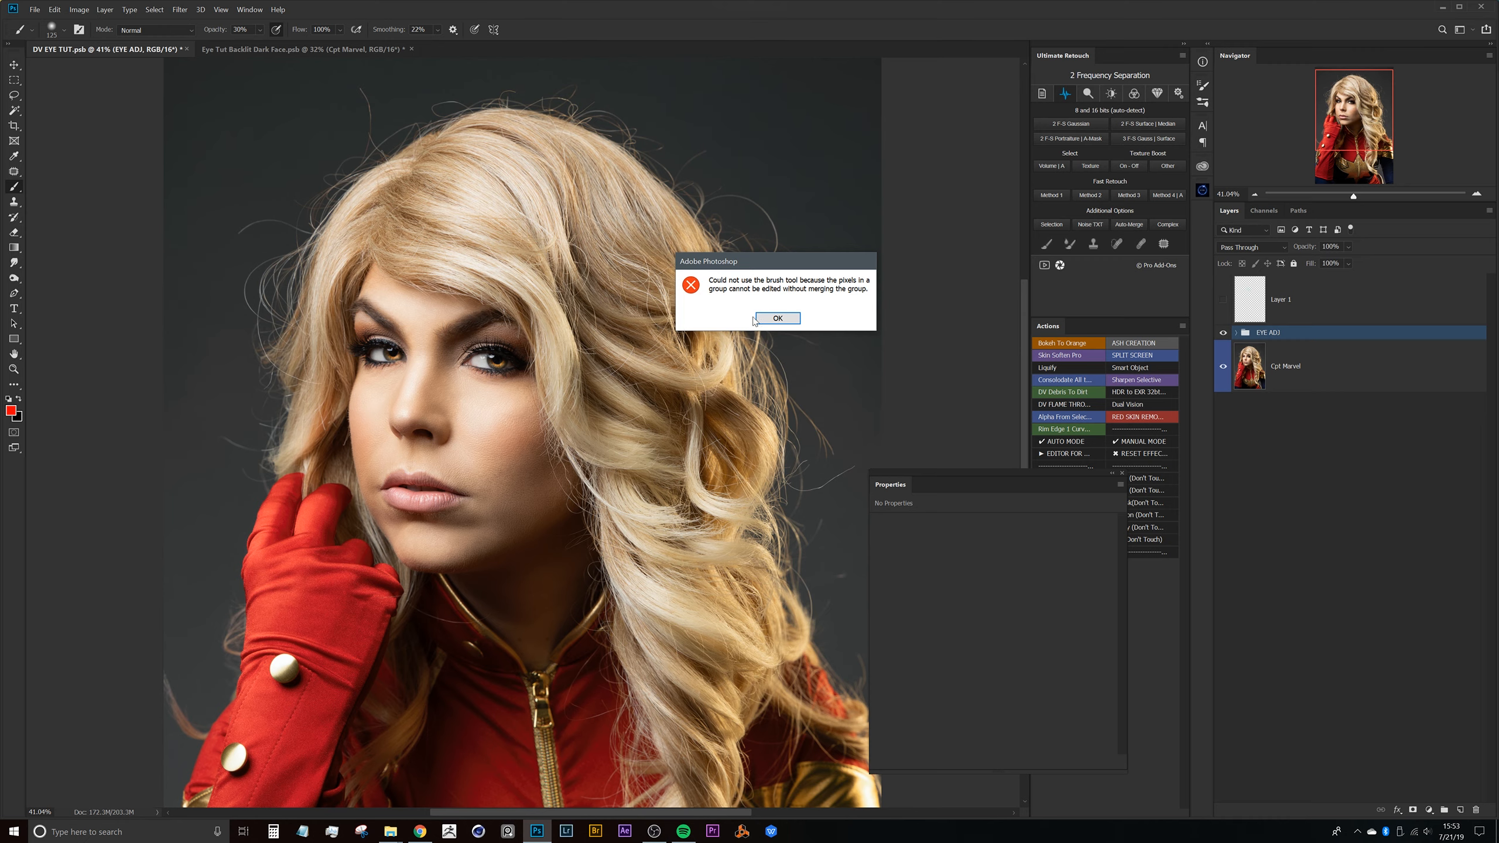
left_click(771, 319)
left_click_drag(511, 391, 557, 396)
scroll(581, 356, "up", 4)
left_click(1222, 335)
left_click(1221, 334)
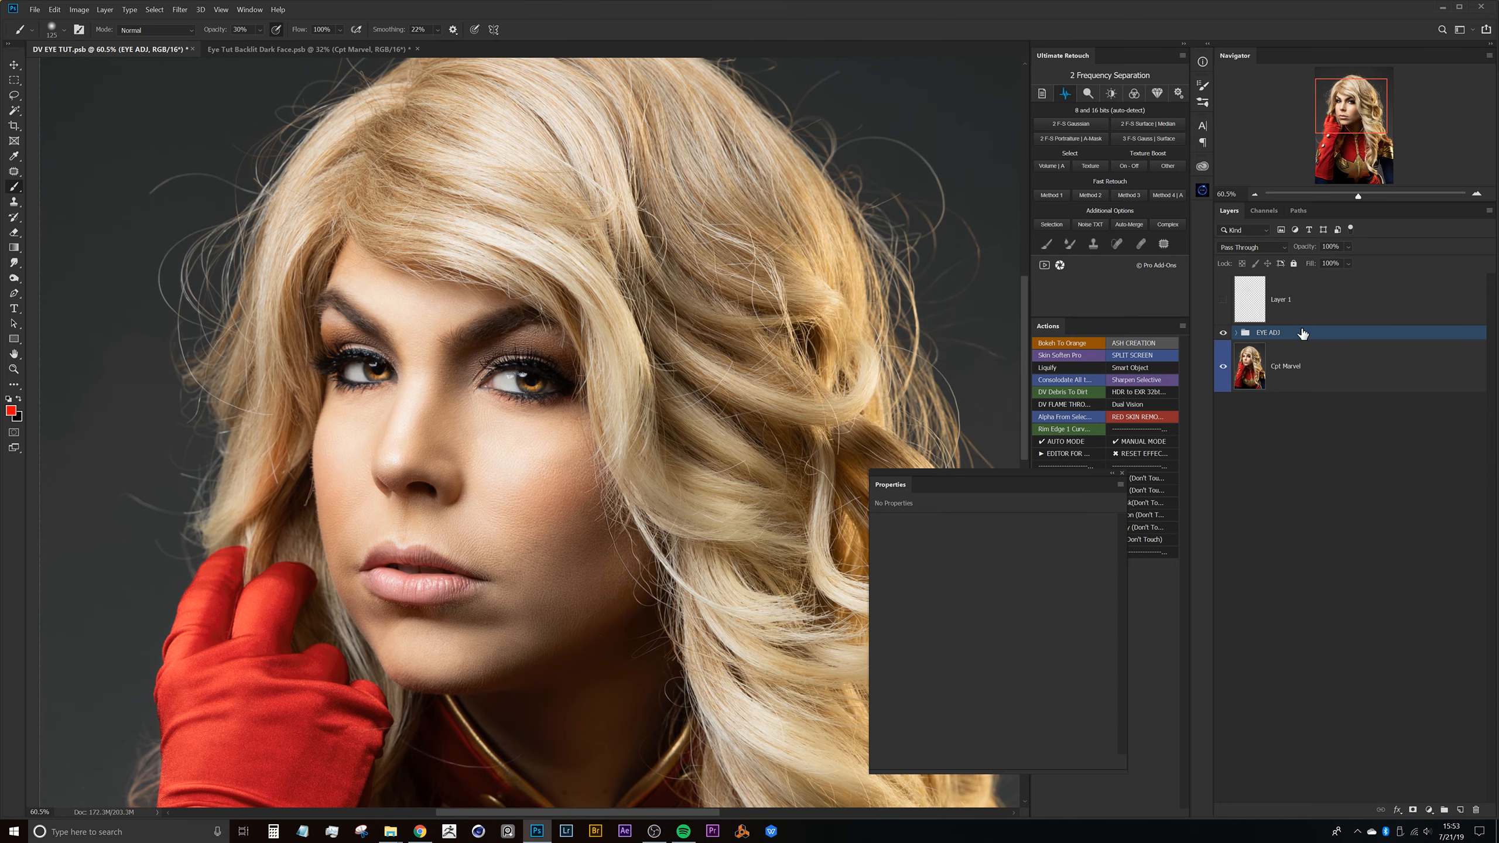
Examine the retouched eyes both close up and within the wider portrait
left_click_drag(521, 360, 599, 378)
scroll(479, 345, "down", 1)
scroll(597, 380, "down", 3)
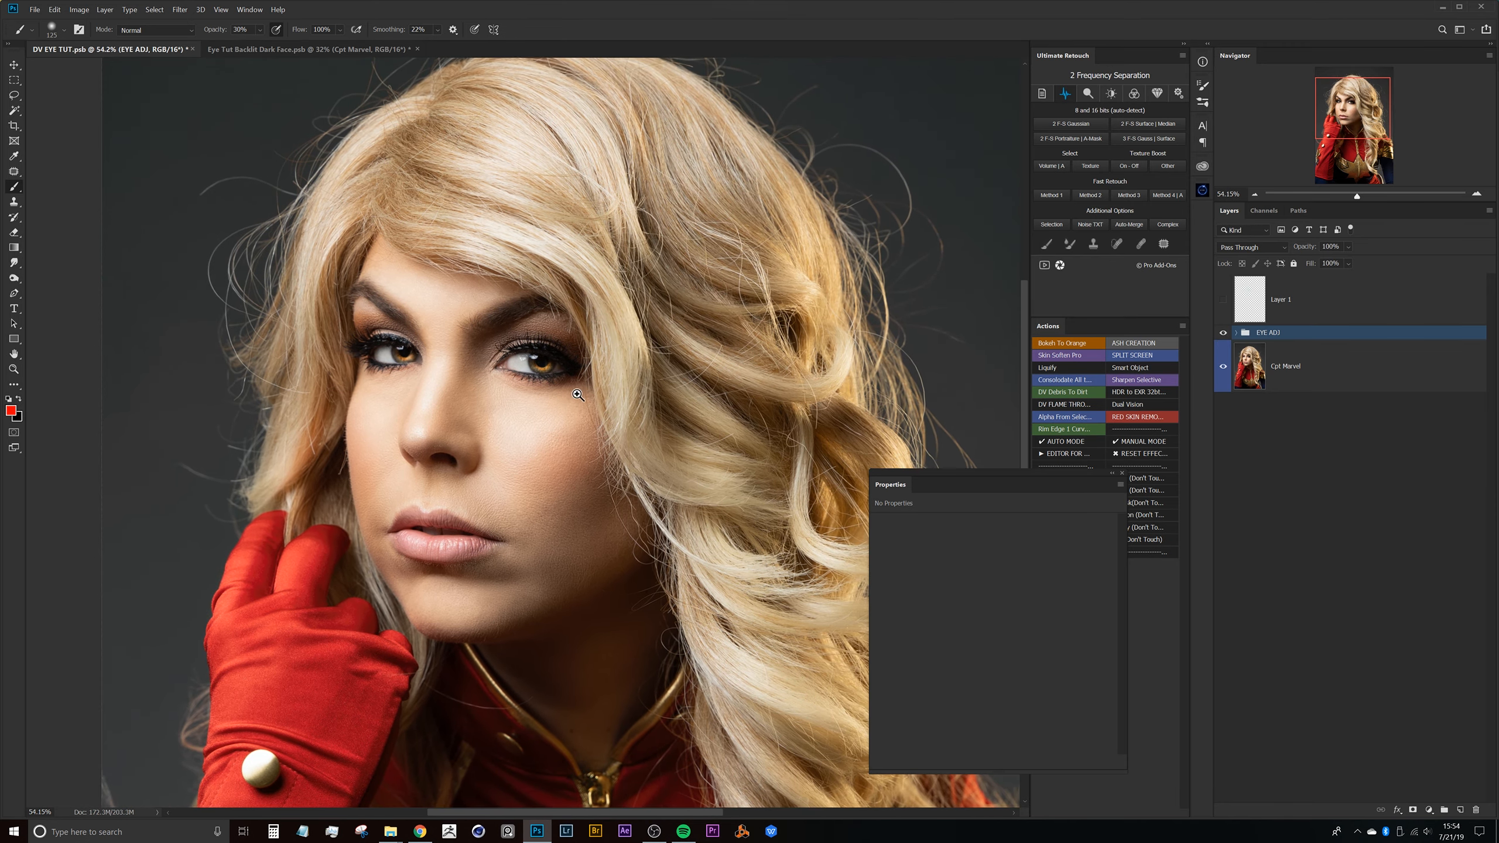
scroll(554, 378, "up", 2)
scroll(496, 319, "up", 2)
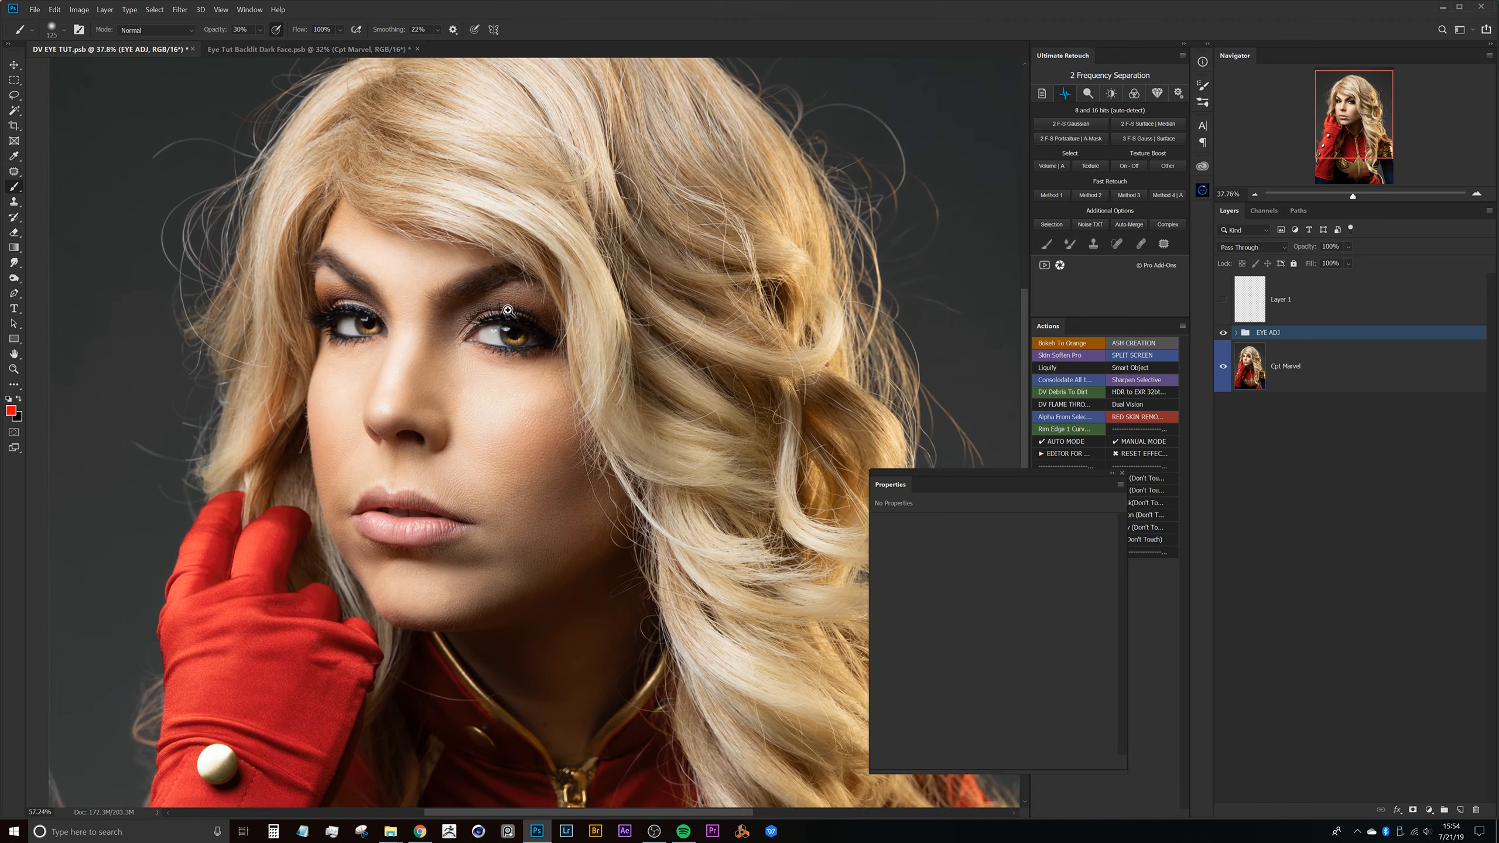
scroll(519, 360, "up", 3)
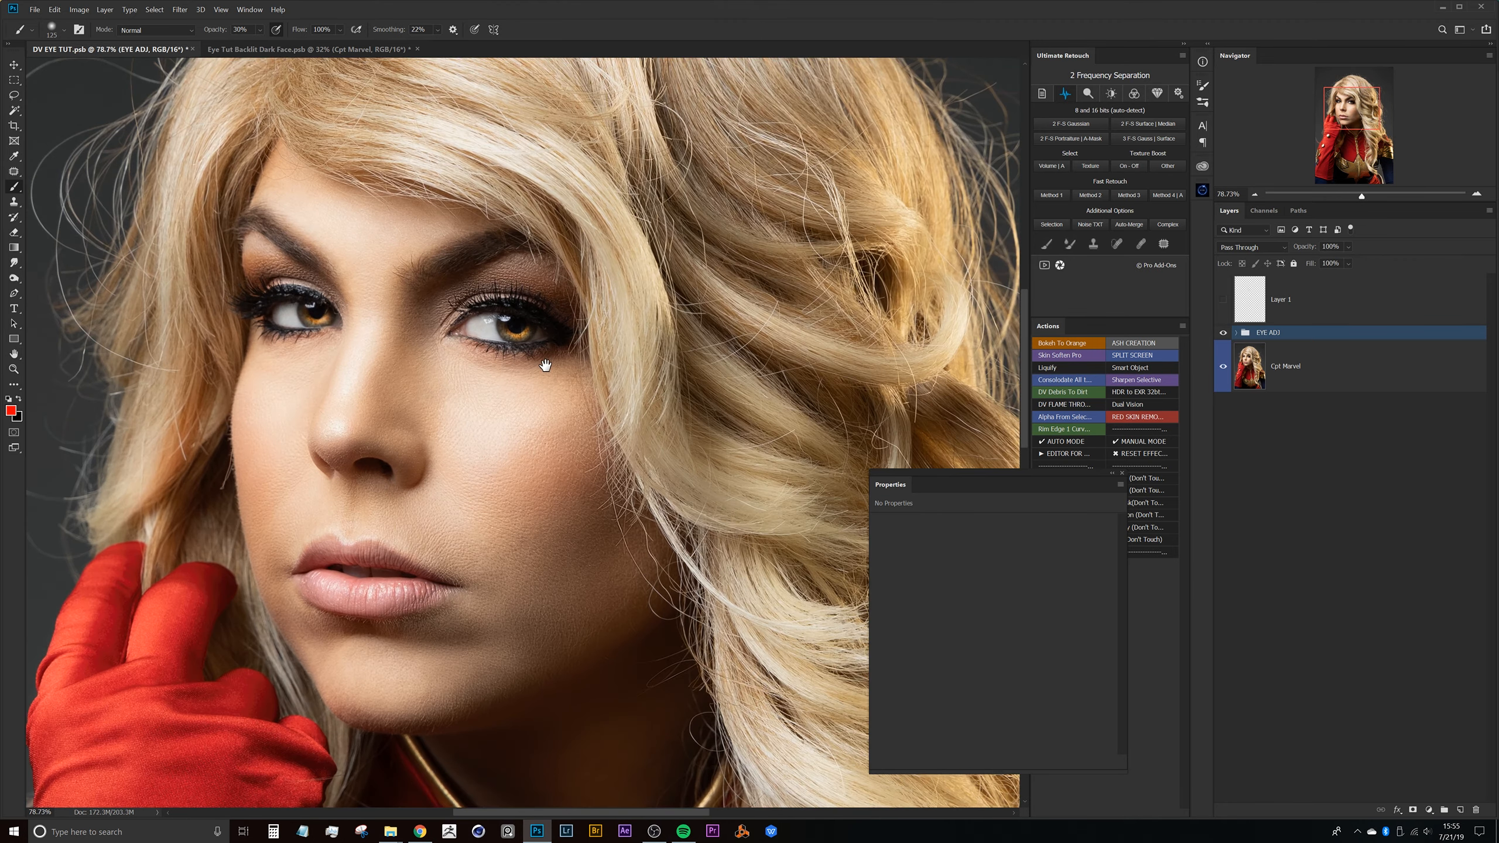
left_click_drag(545, 366, 569, 372)
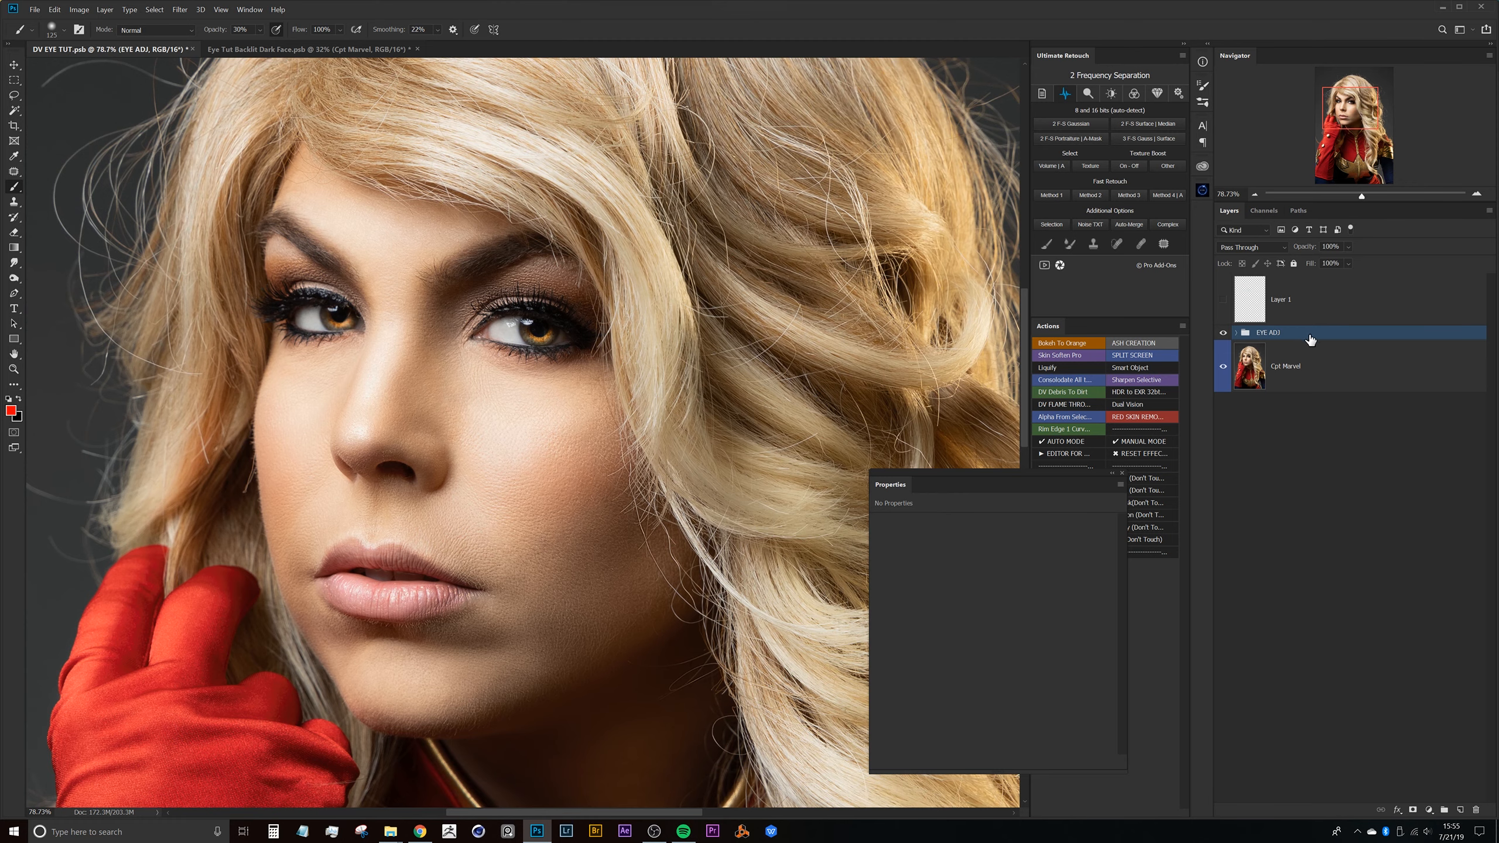
left_click_drag(557, 329, 527, 337)
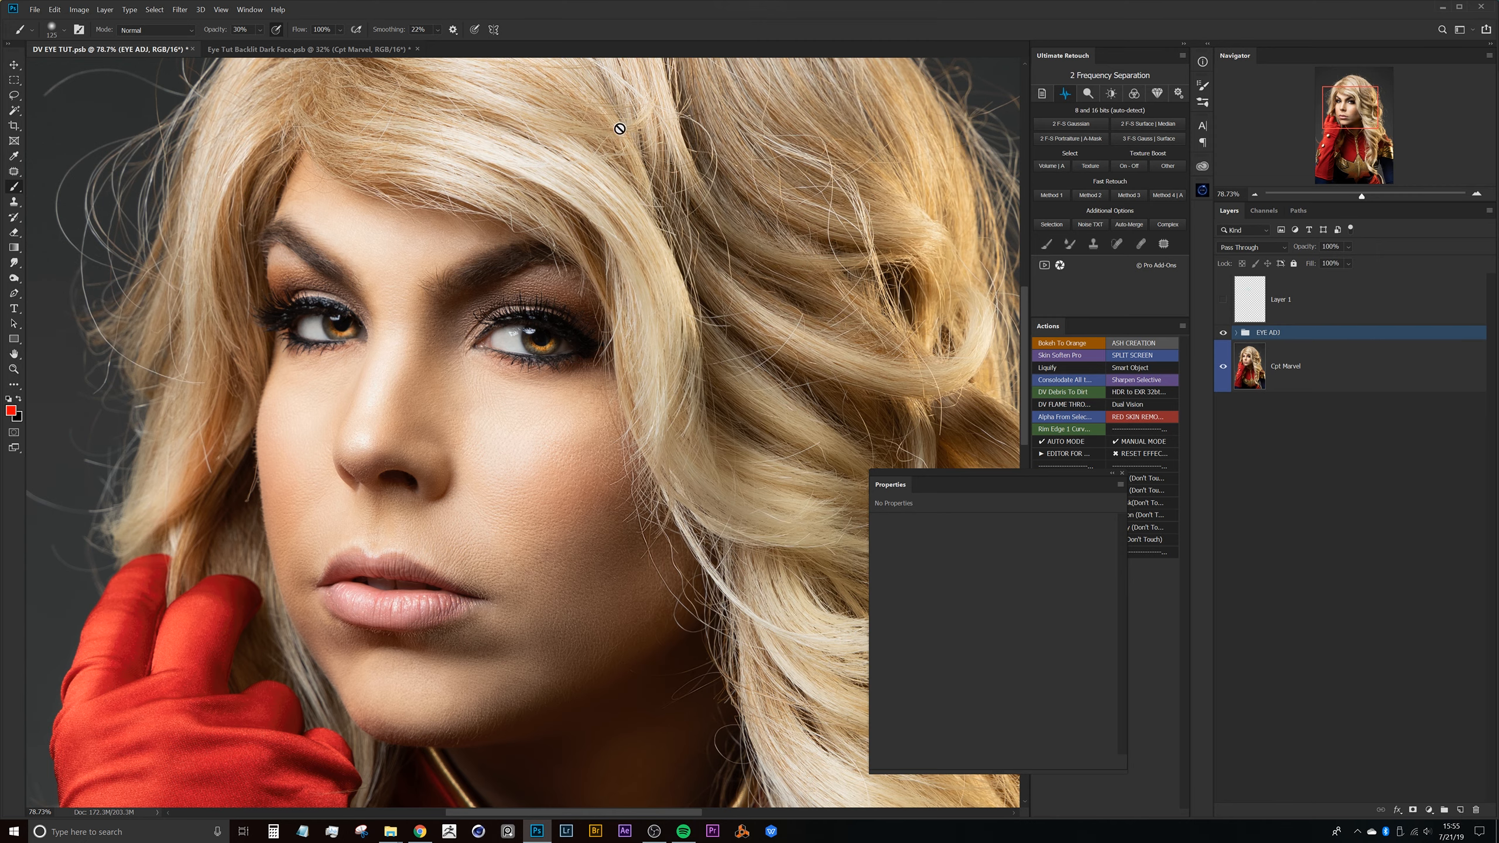
scroll(514, 314, "down", 5)
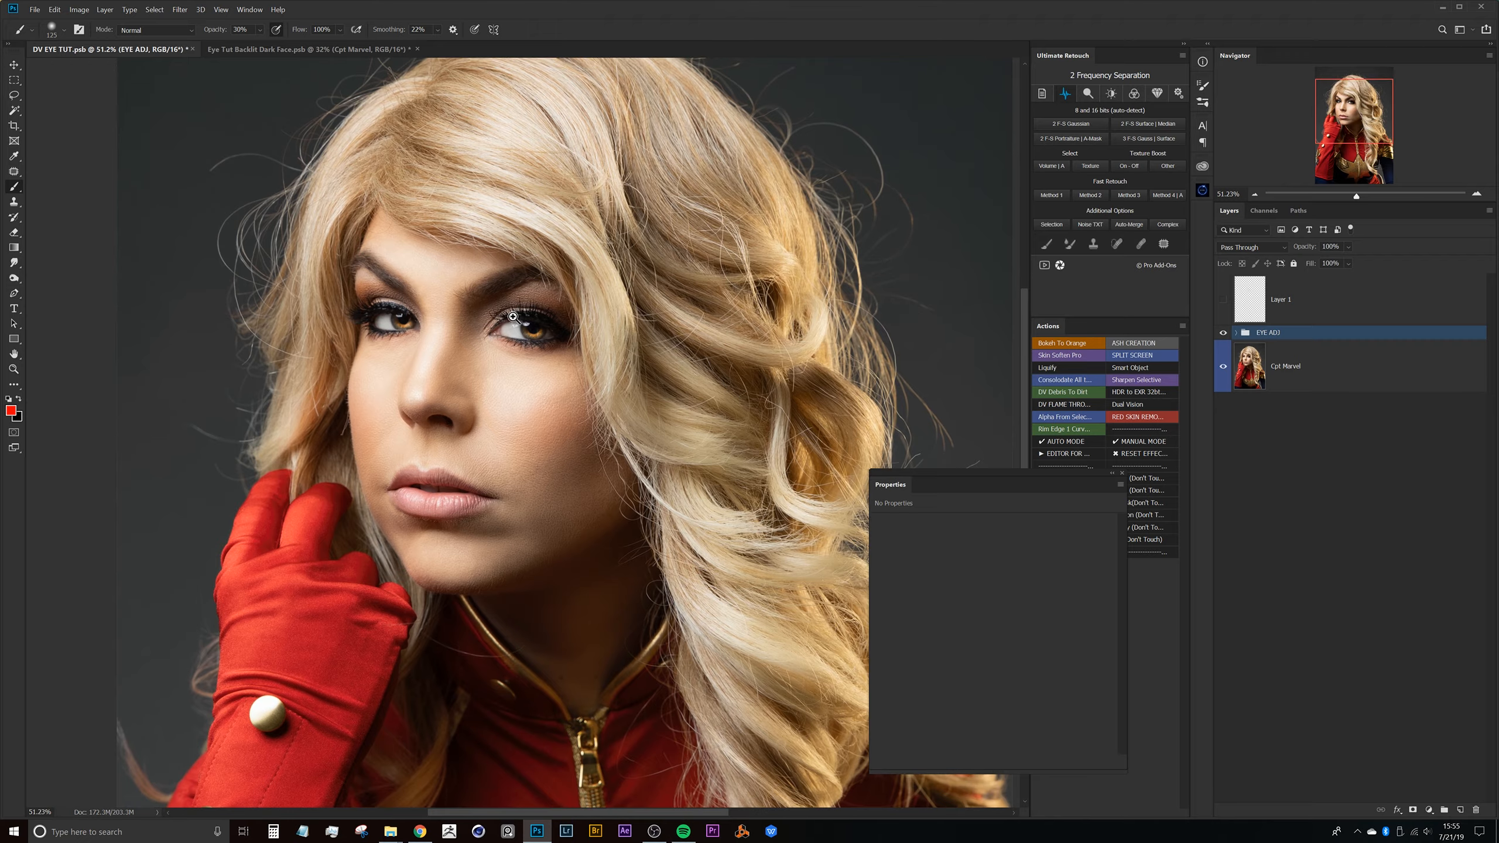
scroll(514, 314, "up", 4)
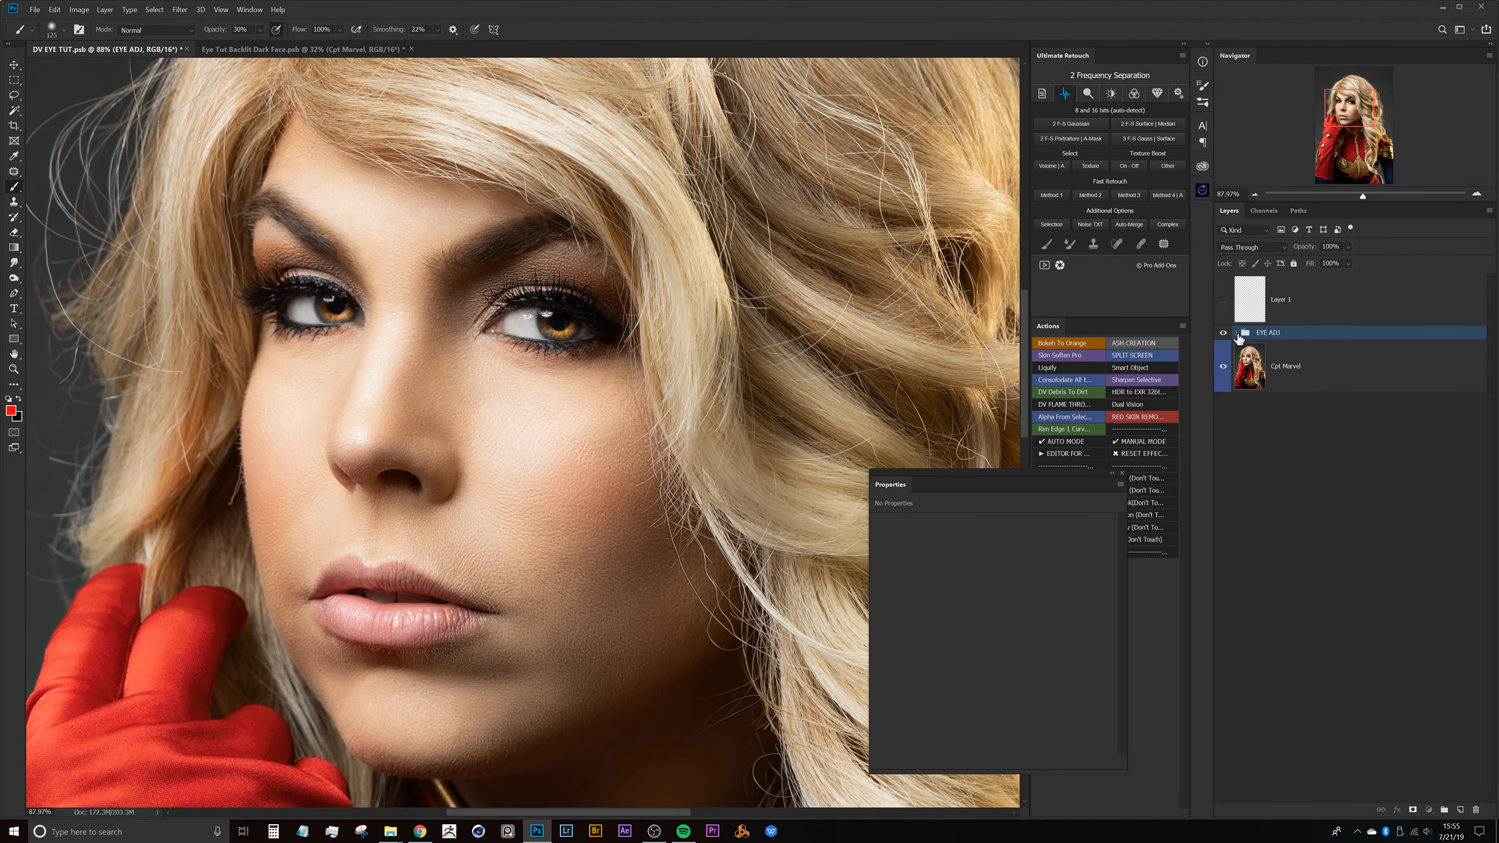
Expand the EYE ADJ group, compare the eyes with the Iris layer hidden and shown, and collapse the group
left_click(1238, 333)
left_click(1224, 470)
left_click(1223, 473)
left_click(1223, 473)
left_click(1224, 472)
left_click(1223, 473)
left_click(1222, 478)
left_click(1223, 477)
left_click(1223, 478)
left_click(1222, 478)
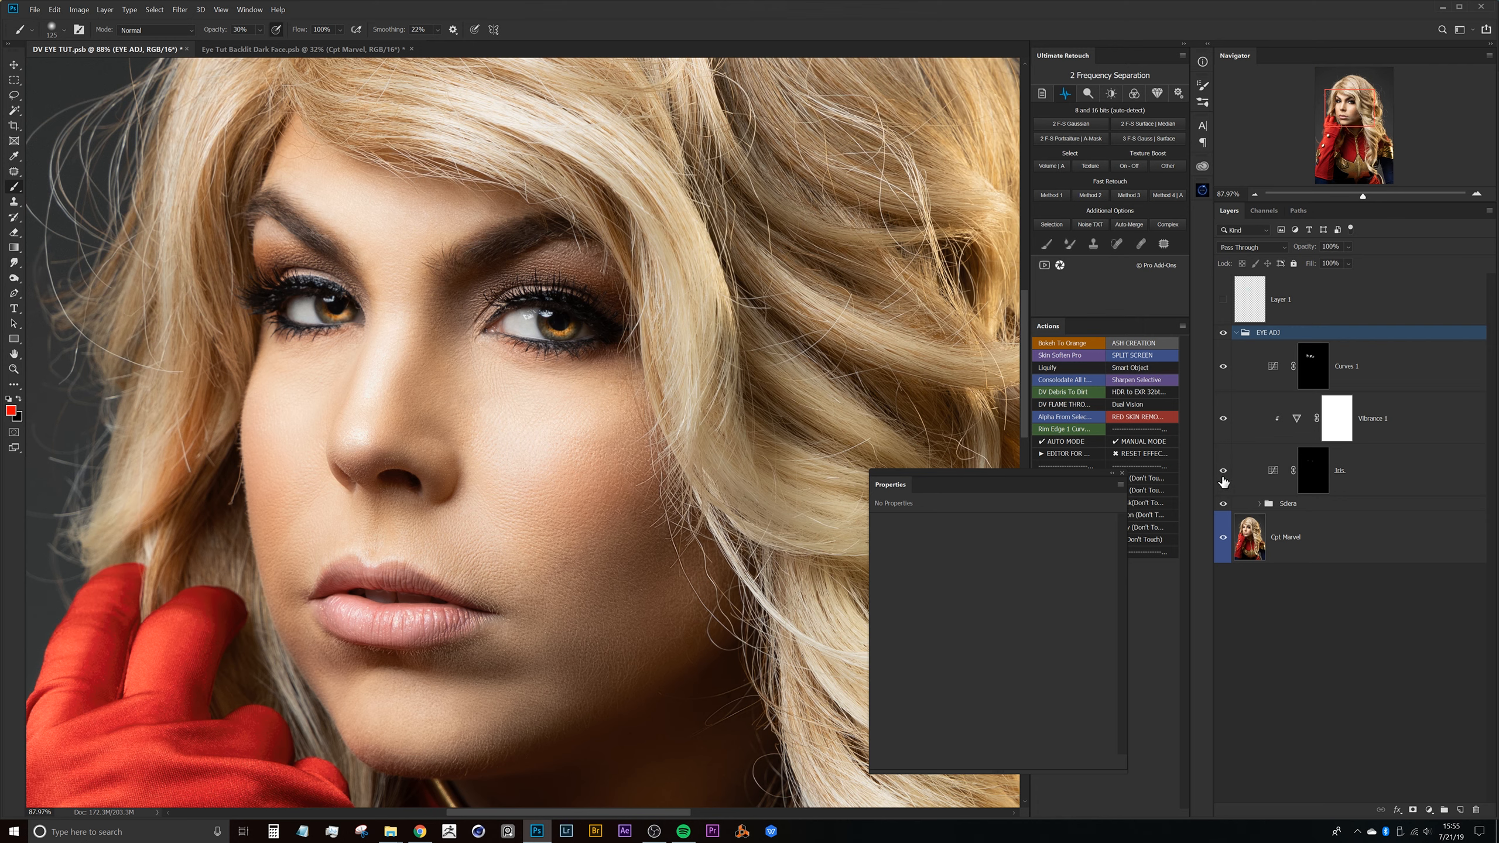
left_click(1238, 333)
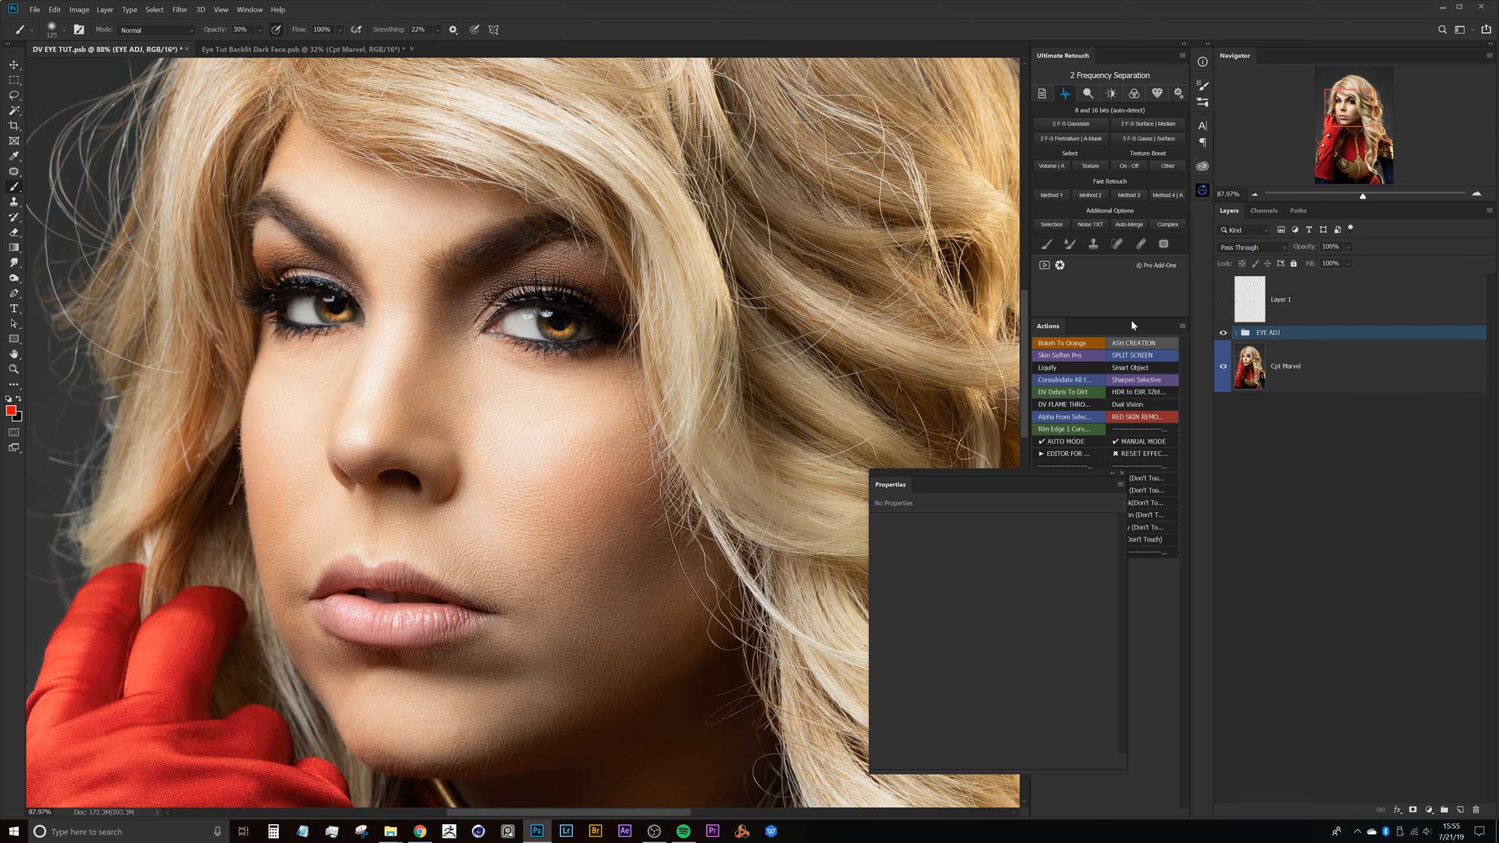
Switch to the Eye Tut Backlit Dark Face.psb document and bring the backlit figure into view
left_click_drag(617, 325, 565, 370)
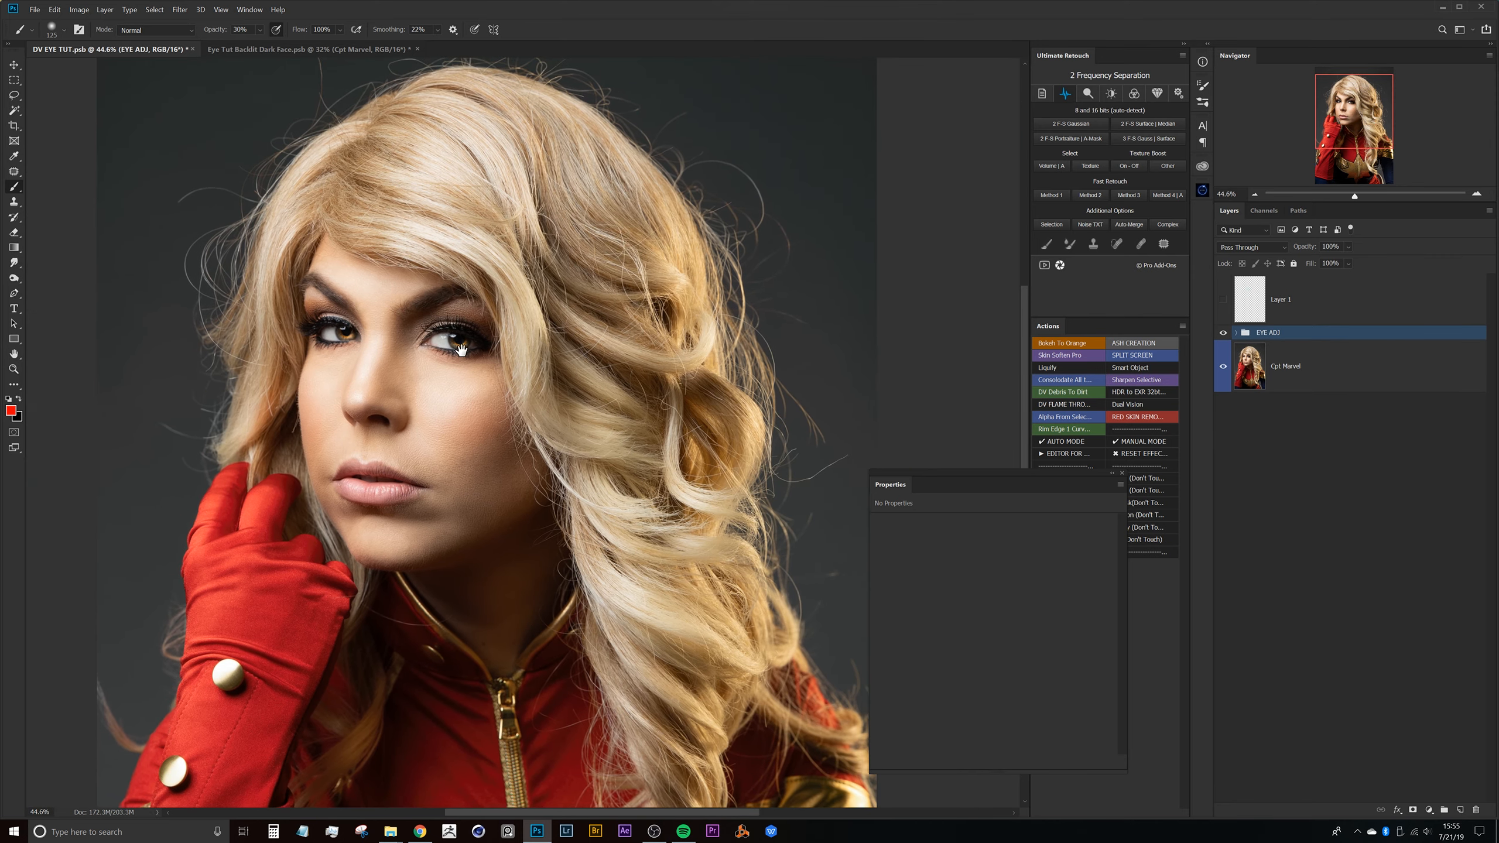
left_click(324, 50)
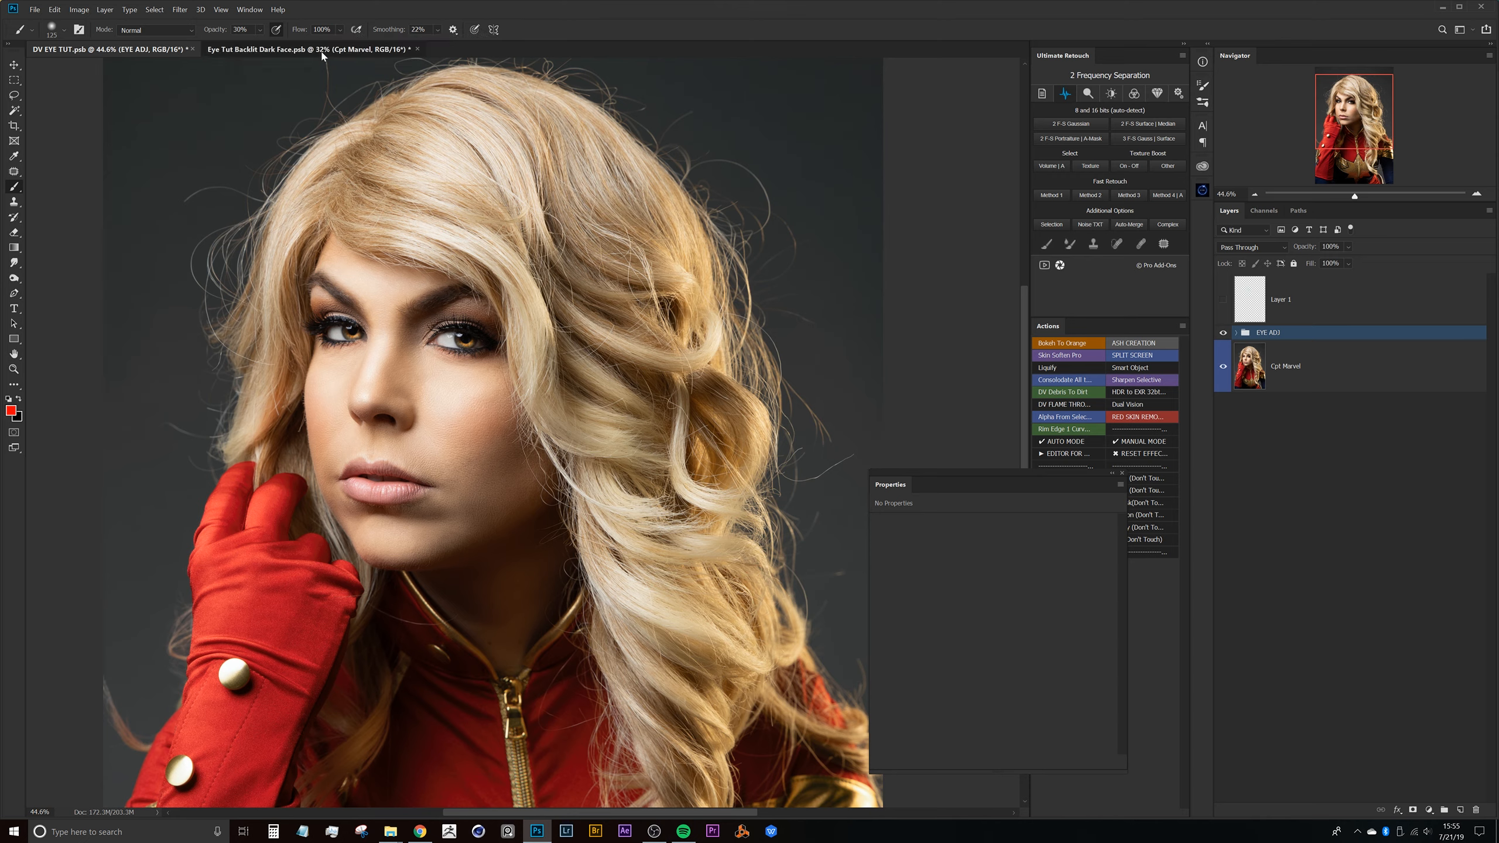
left_click_drag(488, 281, 546, 348)
left_click_drag(531, 291, 590, 294)
left_click_drag(516, 331, 517, 366)
left_click_drag(537, 357, 493, 356)
left_click_drag(523, 402, 498, 240)
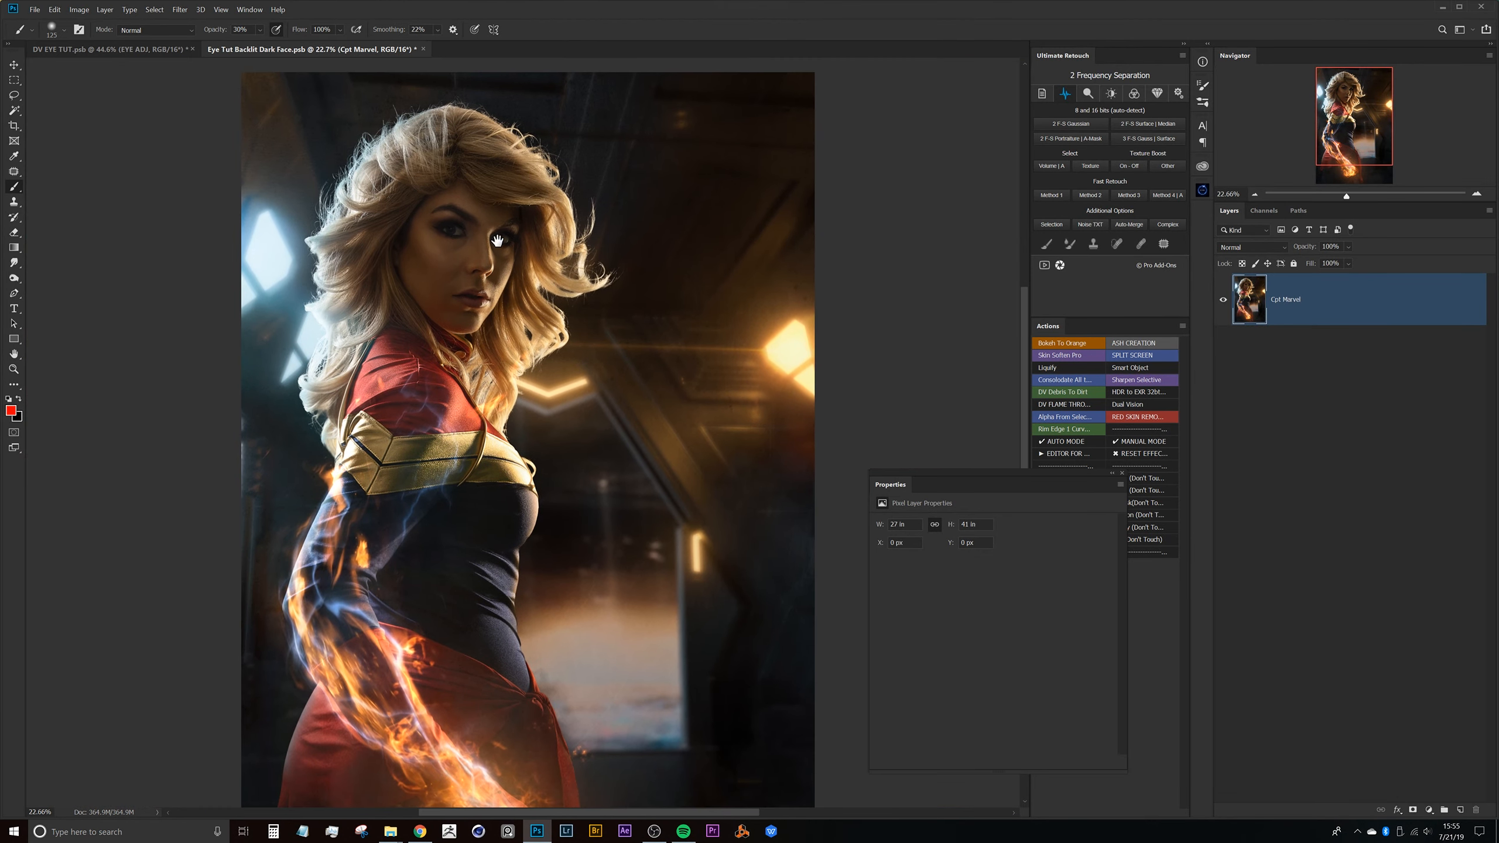
Examine the backlit image both as a full figure and close up on the dark face and eyes
mouse_move(488, 299)
left_mouse_down()
mouse_move(502, 242)
mouse_move(481, 271)
mouse_move(508, 328)
mouse_move(530, 259)
left_mouse_up()
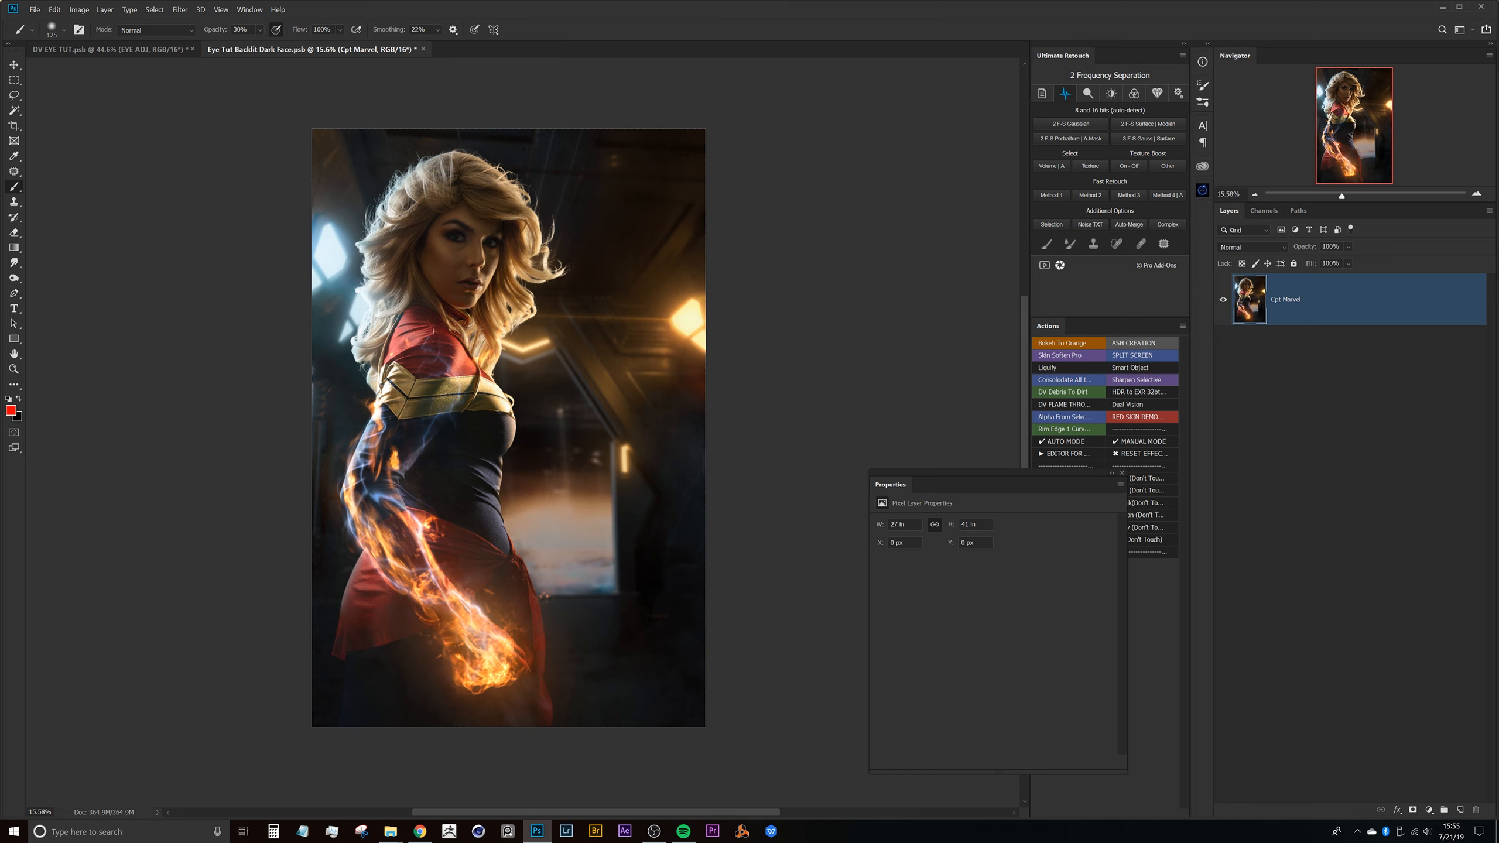
left_click_drag(468, 269, 535, 278)
left_click_drag(449, 263, 488, 257)
left_click_drag(495, 349, 507, 291)
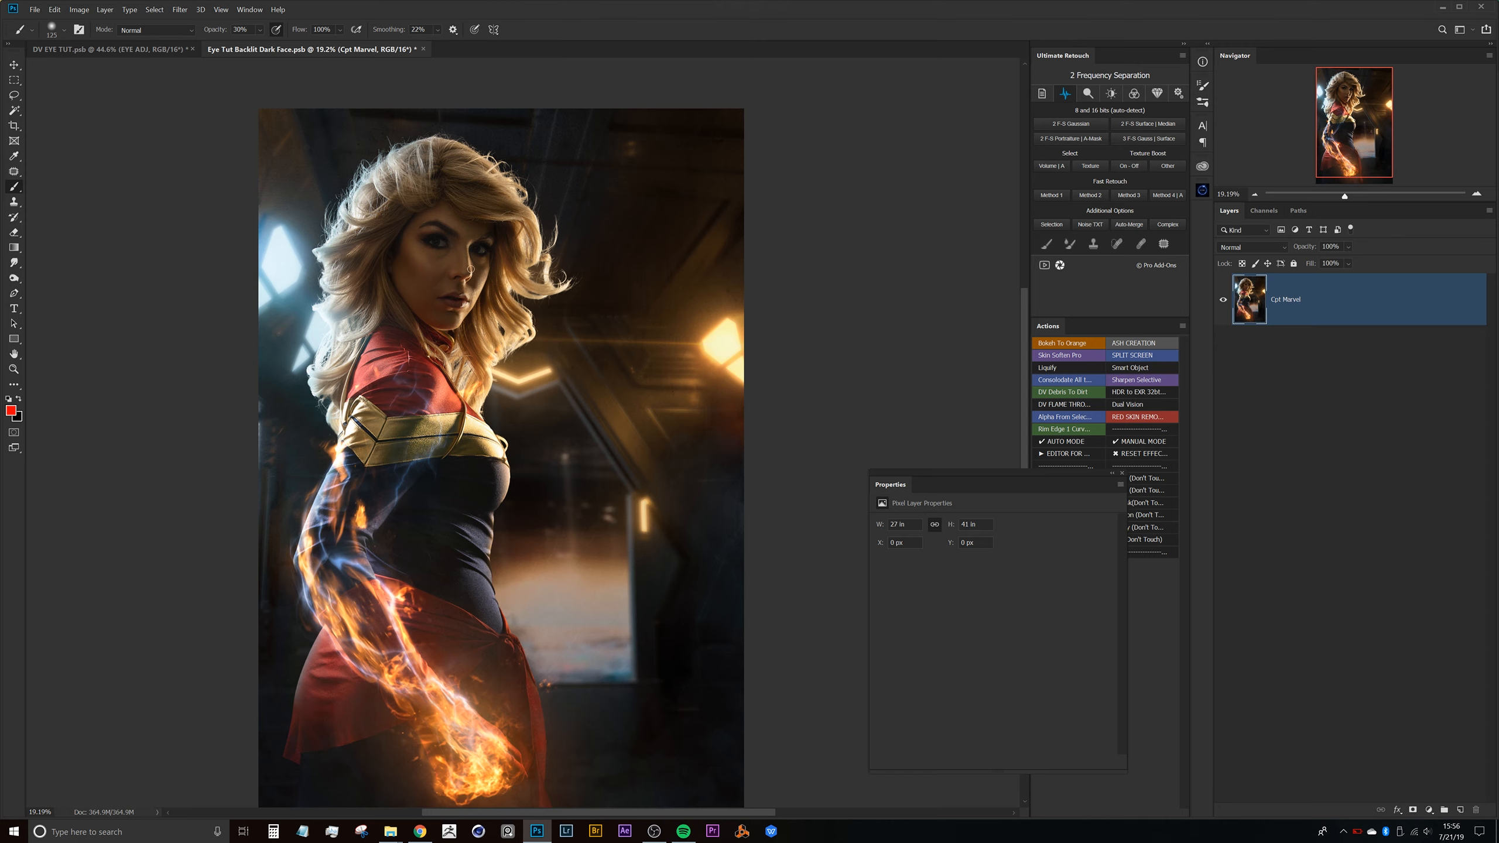
left_click_drag(445, 274, 520, 371)
scroll(460, 318, "up", 6)
scroll(520, 370, "up", 5)
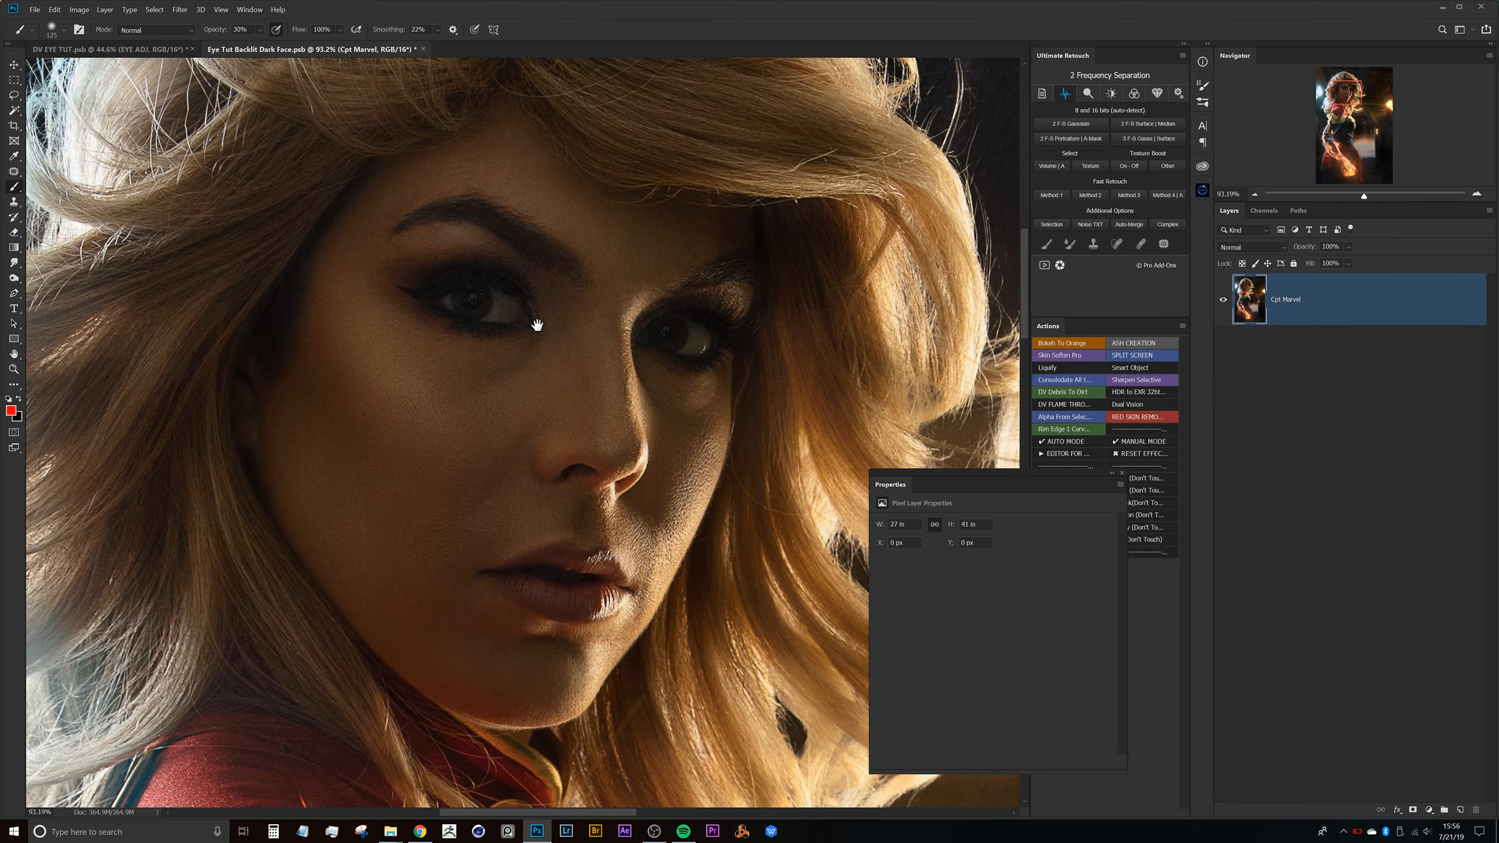
mouse_move(570, 365)
left_mouse_down()
mouse_move(577, 324)
mouse_move(555, 307)
mouse_move(546, 389)
mouse_move(557, 351)
left_mouse_up()
scroll(557, 351, "down", 6)
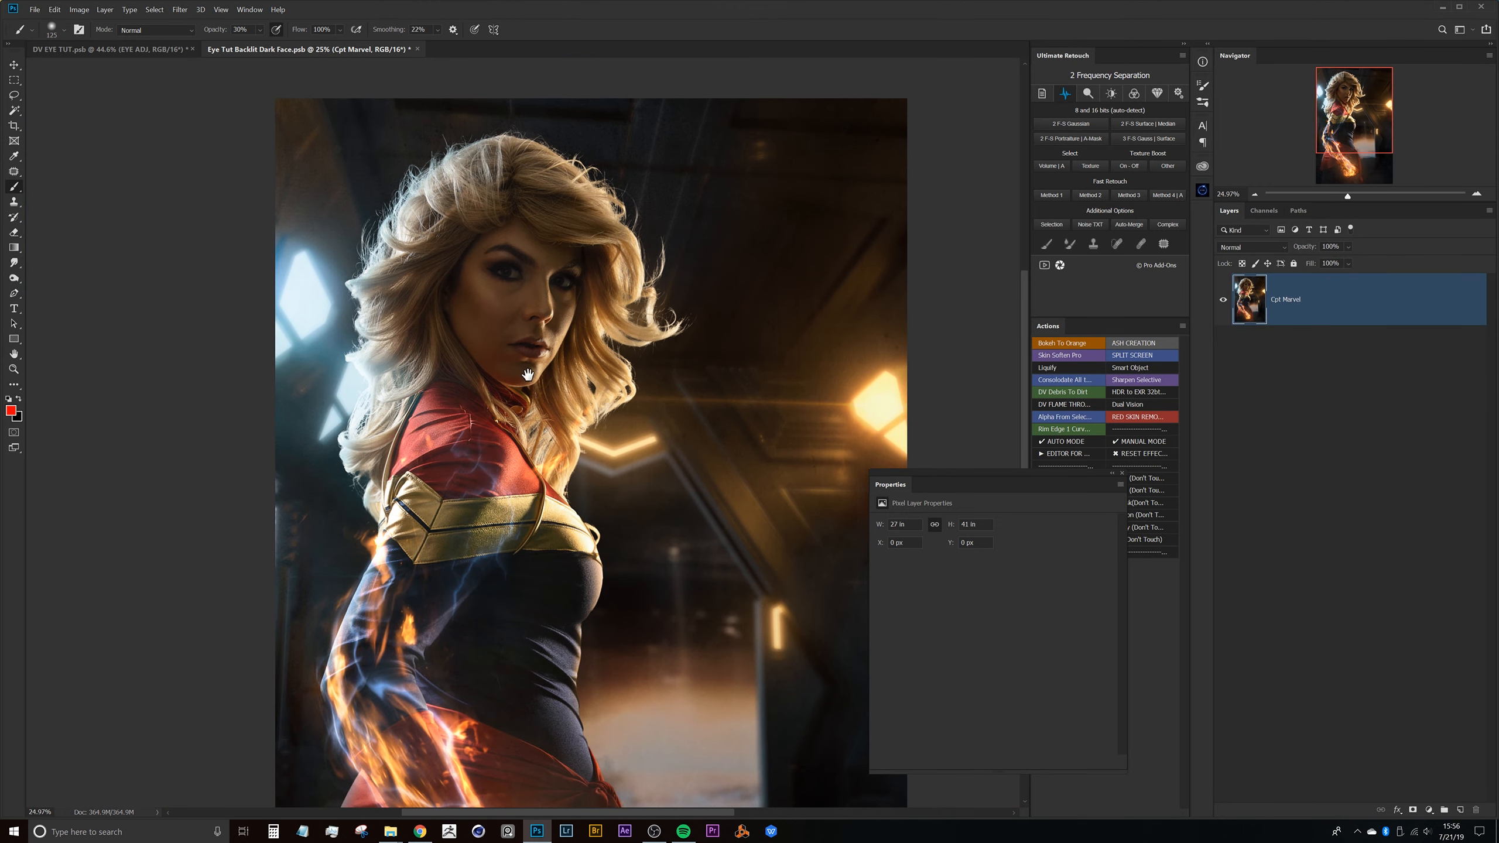
scroll(529, 295, "up", 3)
scroll(542, 318, "up", 2)
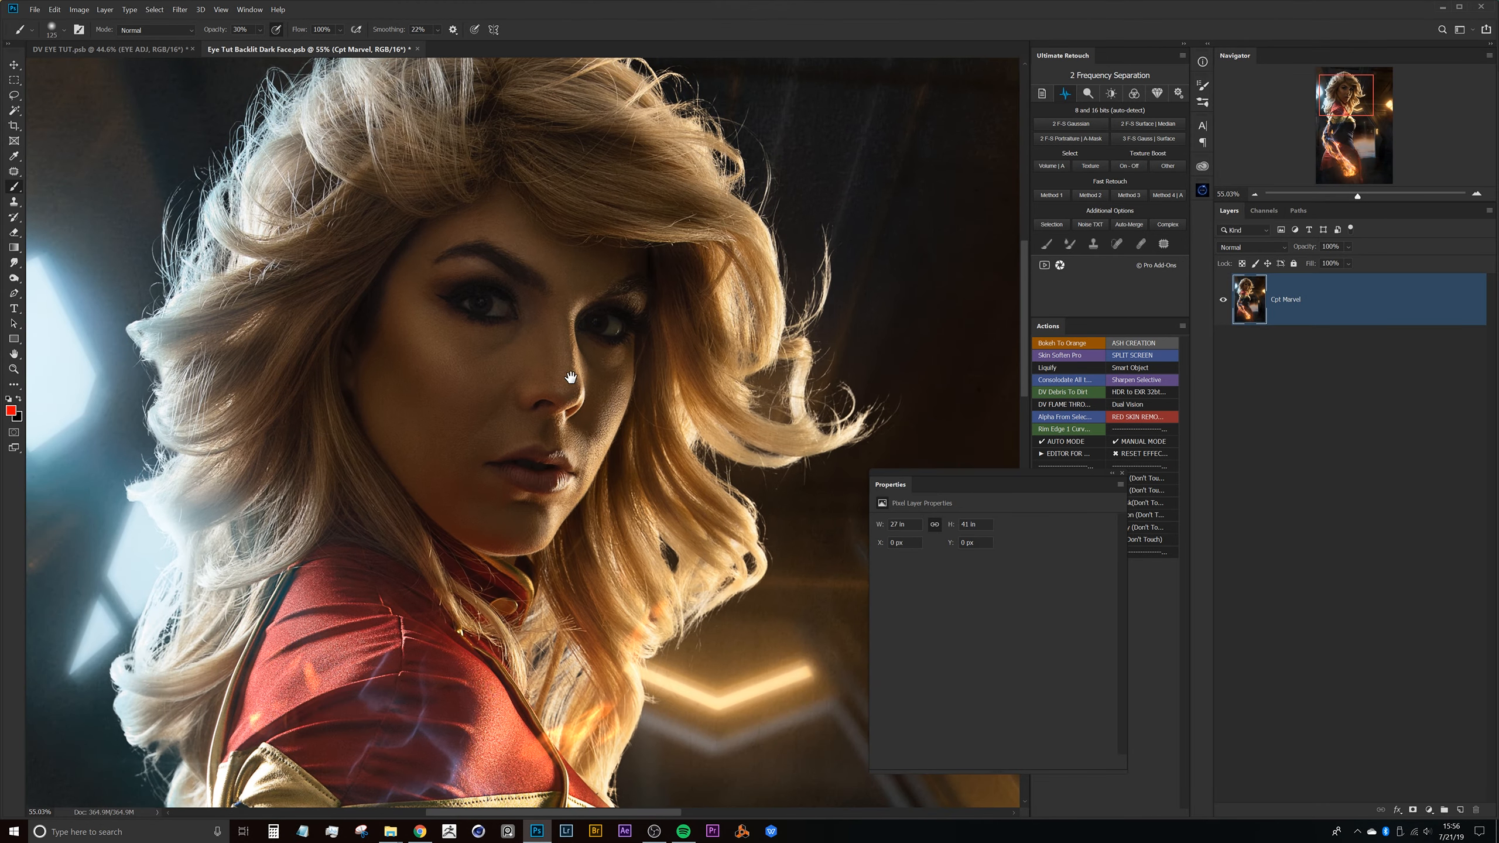
scroll(571, 376, "up", 4)
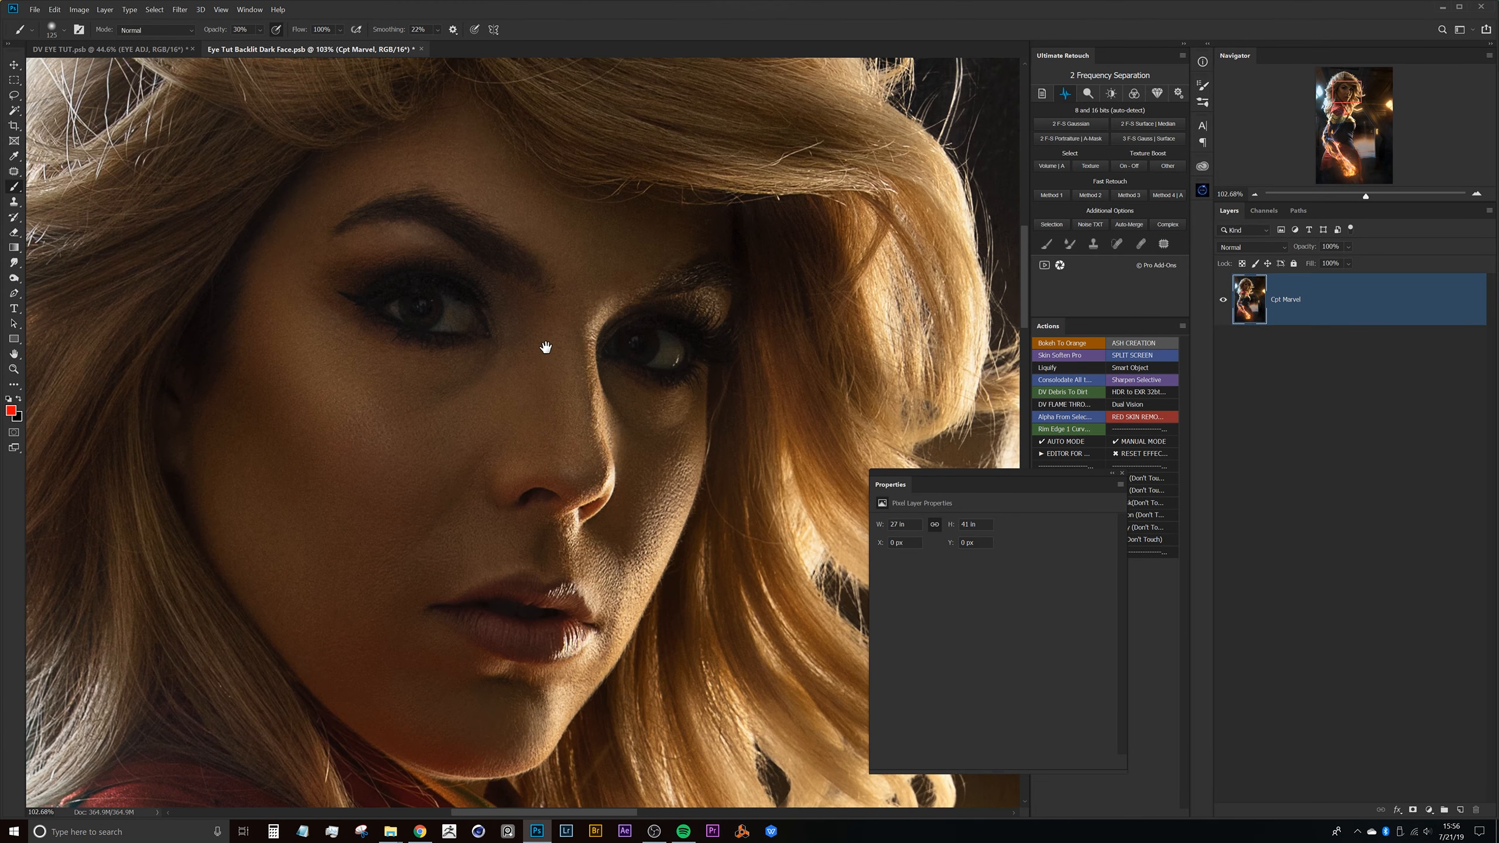
left_click_drag(545, 348, 600, 369)
scroll(576, 351, "up", 2)
scroll(579, 308, "down", 2)
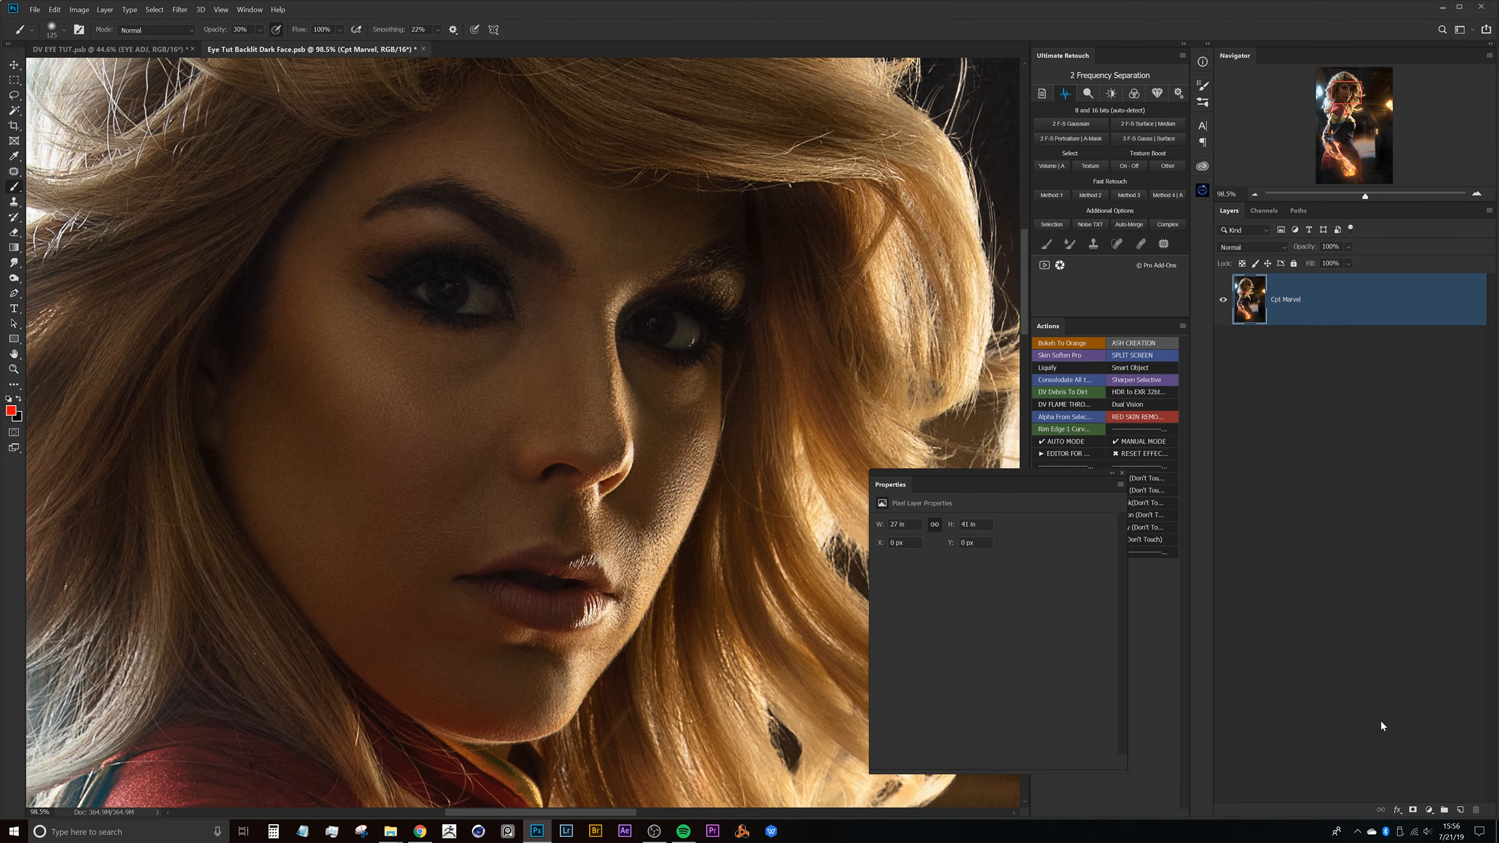
Add a Curves adjustment layer with its white point at input 30, output 255, and invert its mask to black
left_click(1428, 813)
left_click(1440, 657)
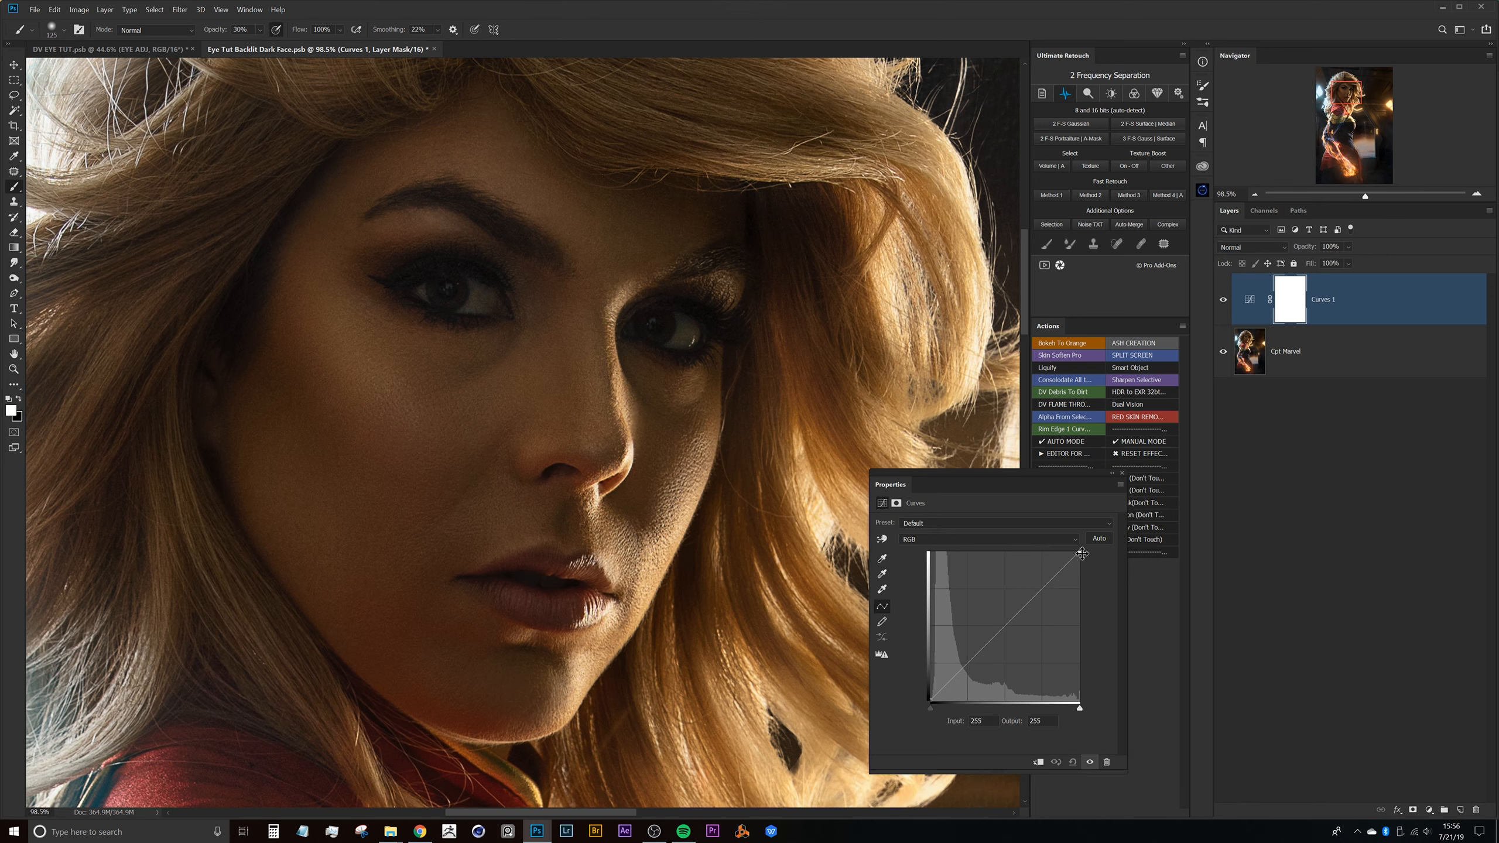
left_click_drag(1079, 550, 946, 503)
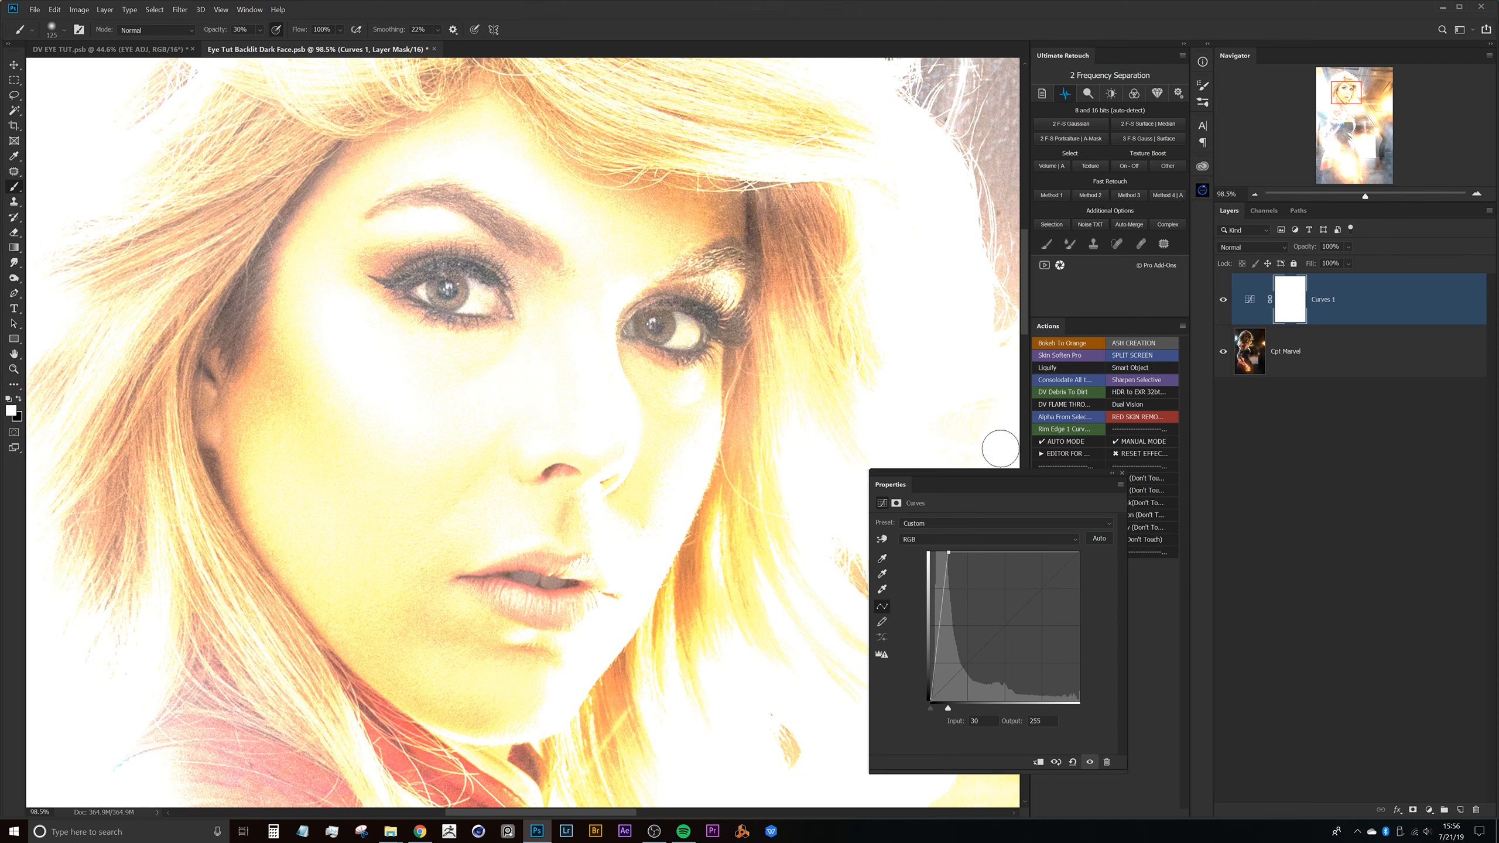
left_click(1291, 304)
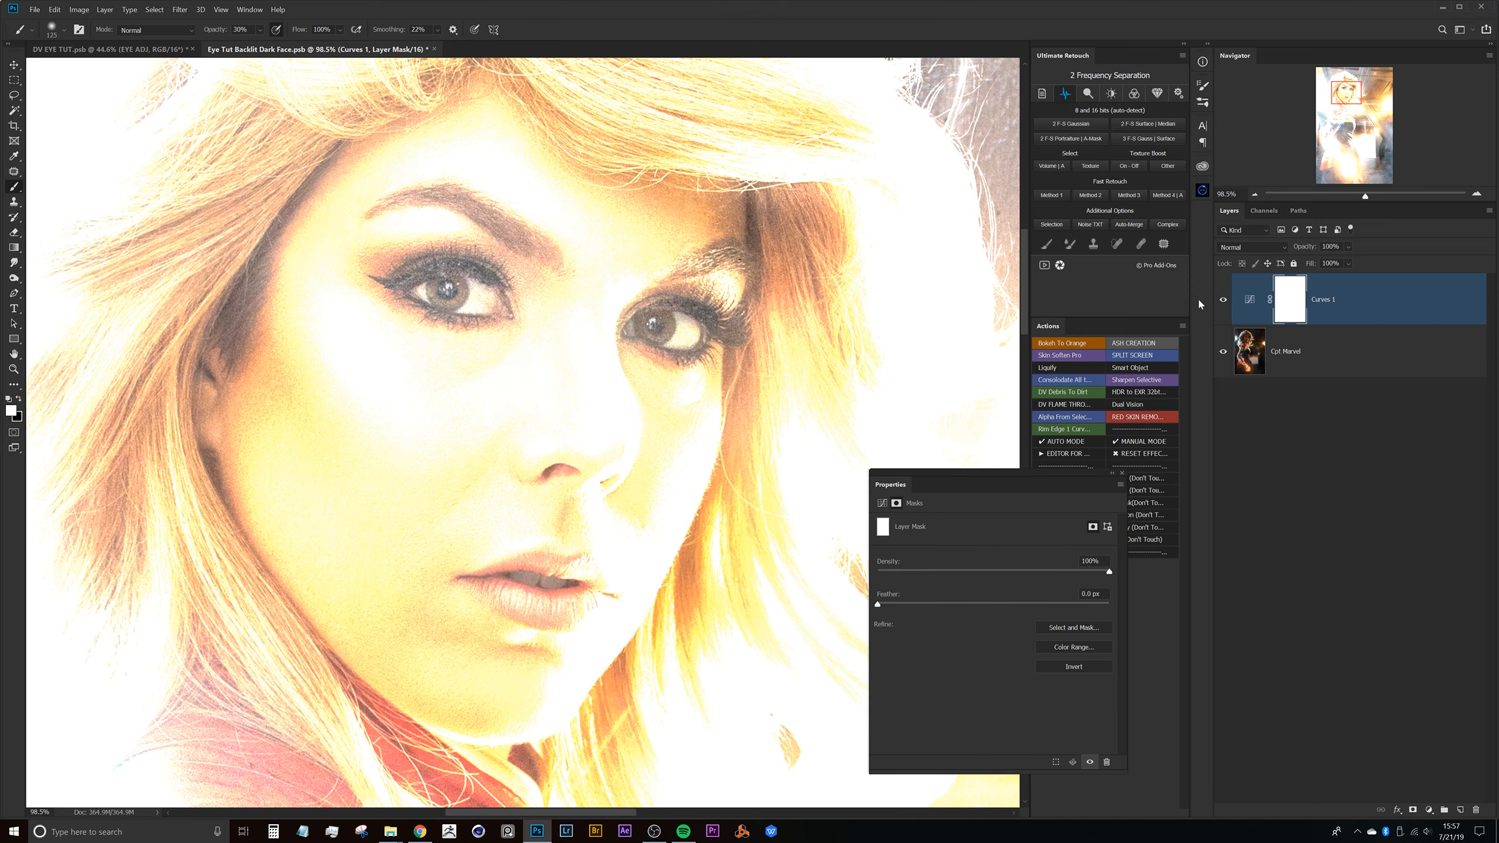
key("ctrl+i")
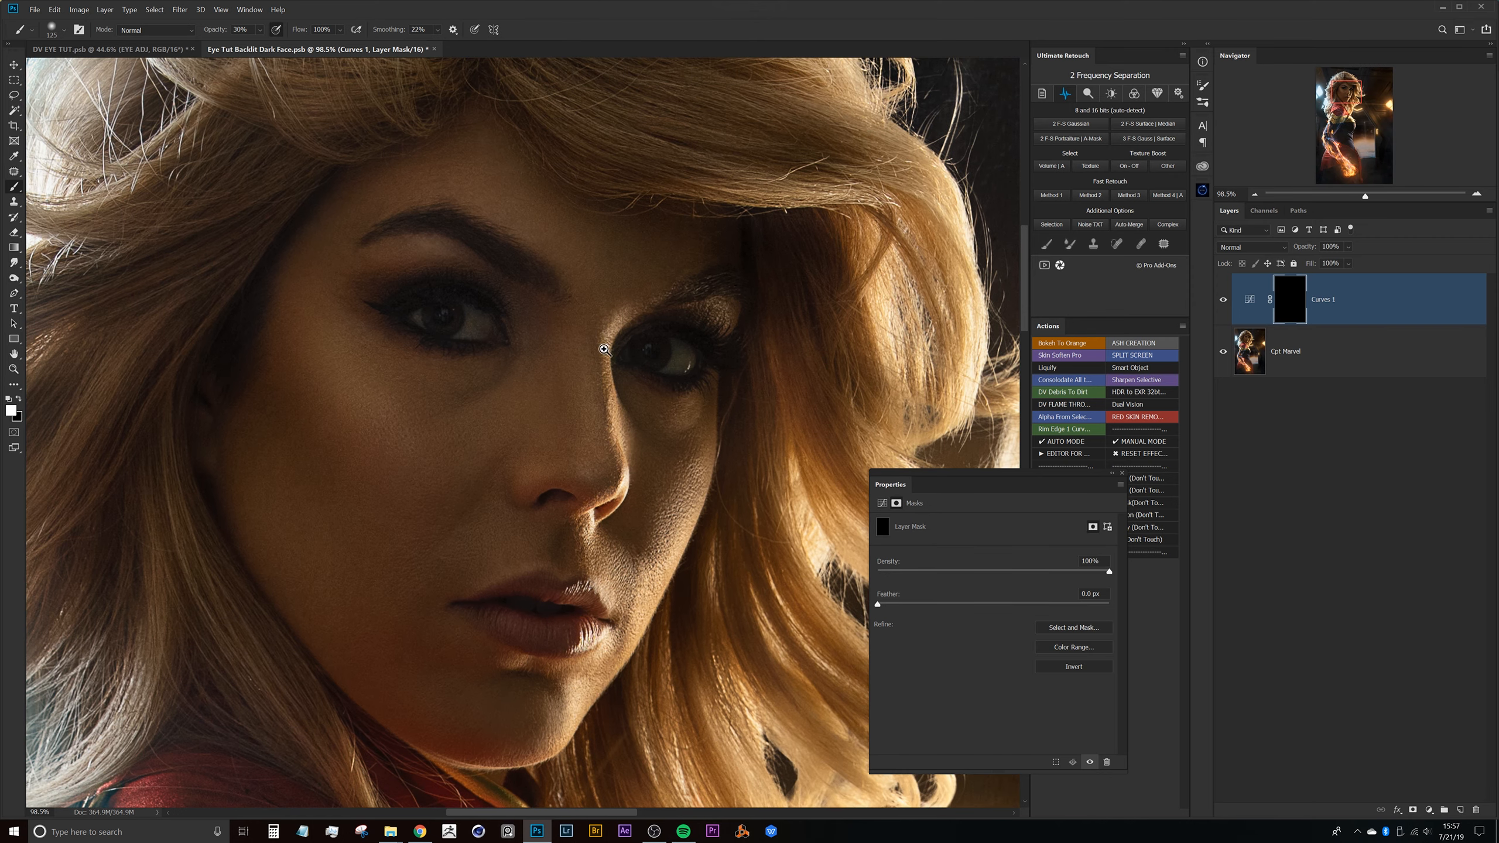
Paint white at 30% opacity on the Curves 1 mask over the irises of both eyes
left_click_drag(630, 353, 650, 335)
left_click_drag(614, 383, 679, 381)
mouse_move(765, 339)
left_mouse_down()
mouse_move(714, 346)
mouse_move(766, 356)
mouse_move(753, 363)
mouse_move(719, 357)
left_mouse_up()
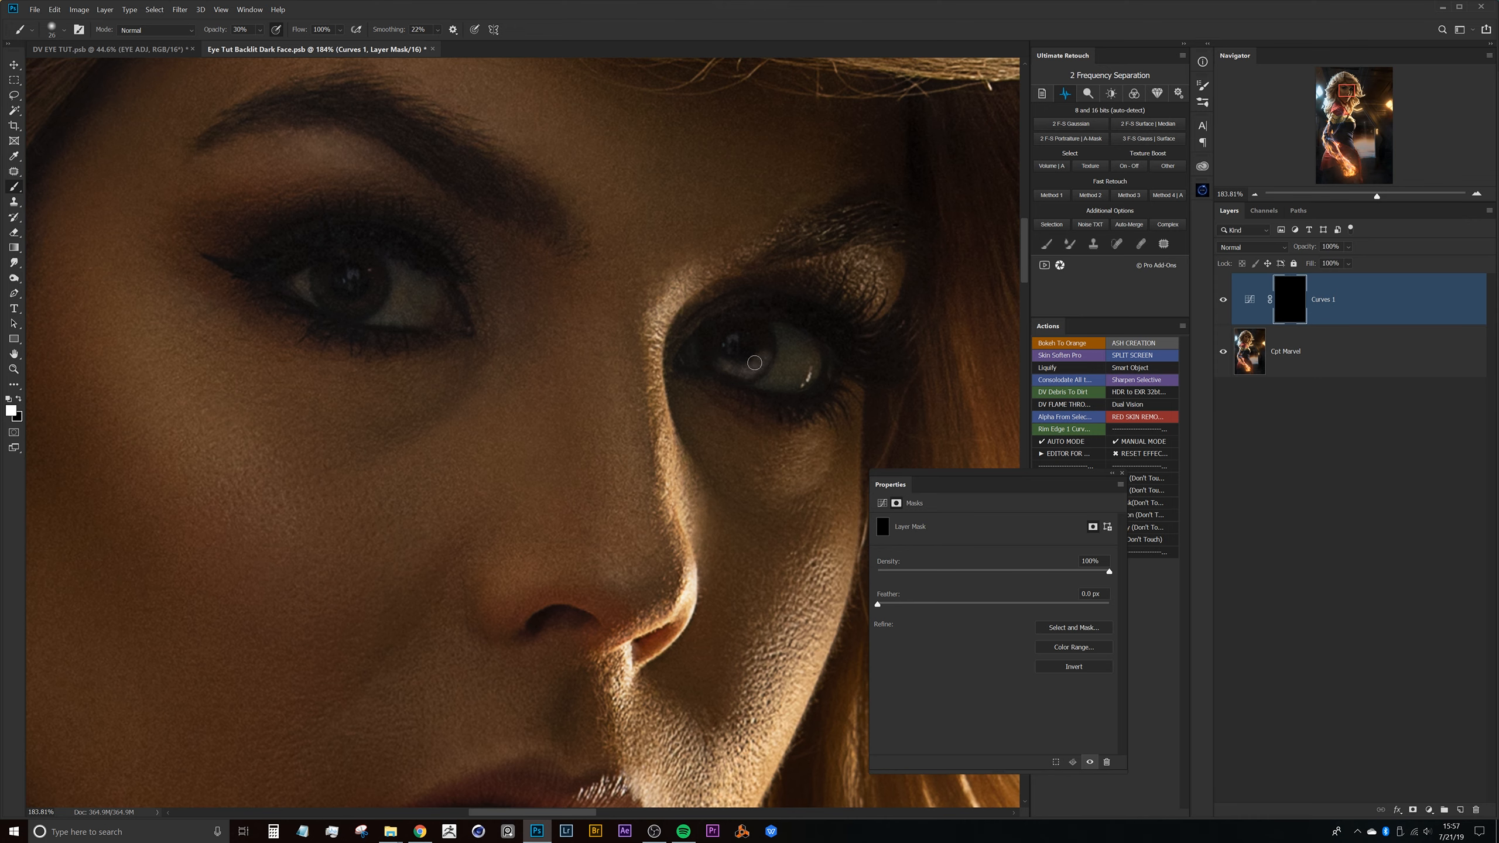
left_click_drag(473, 375, 592, 403)
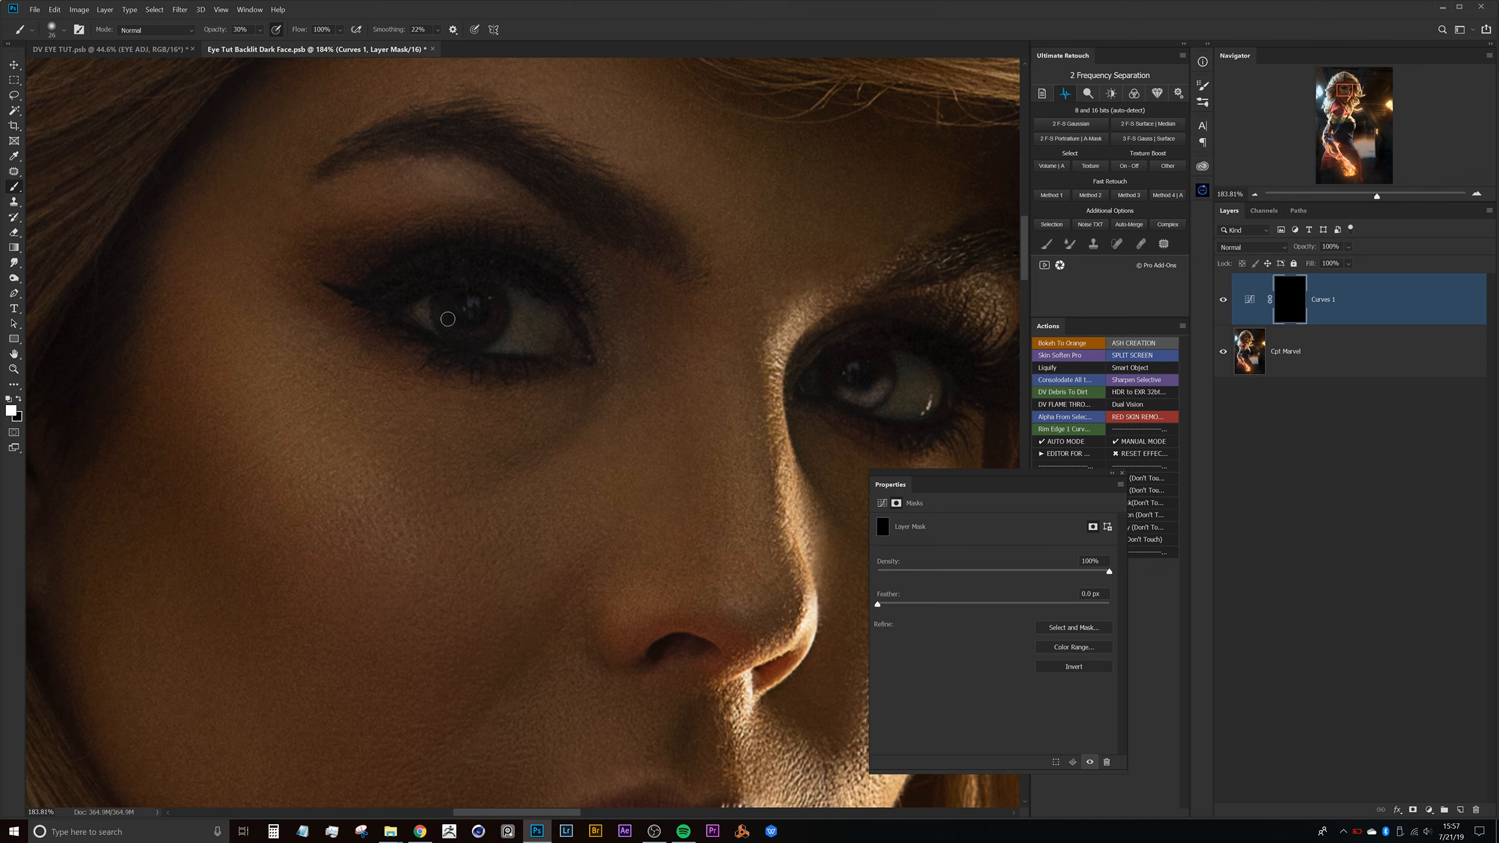
left_click_drag(466, 334, 496, 328)
left_click_drag(577, 408, 400, 383)
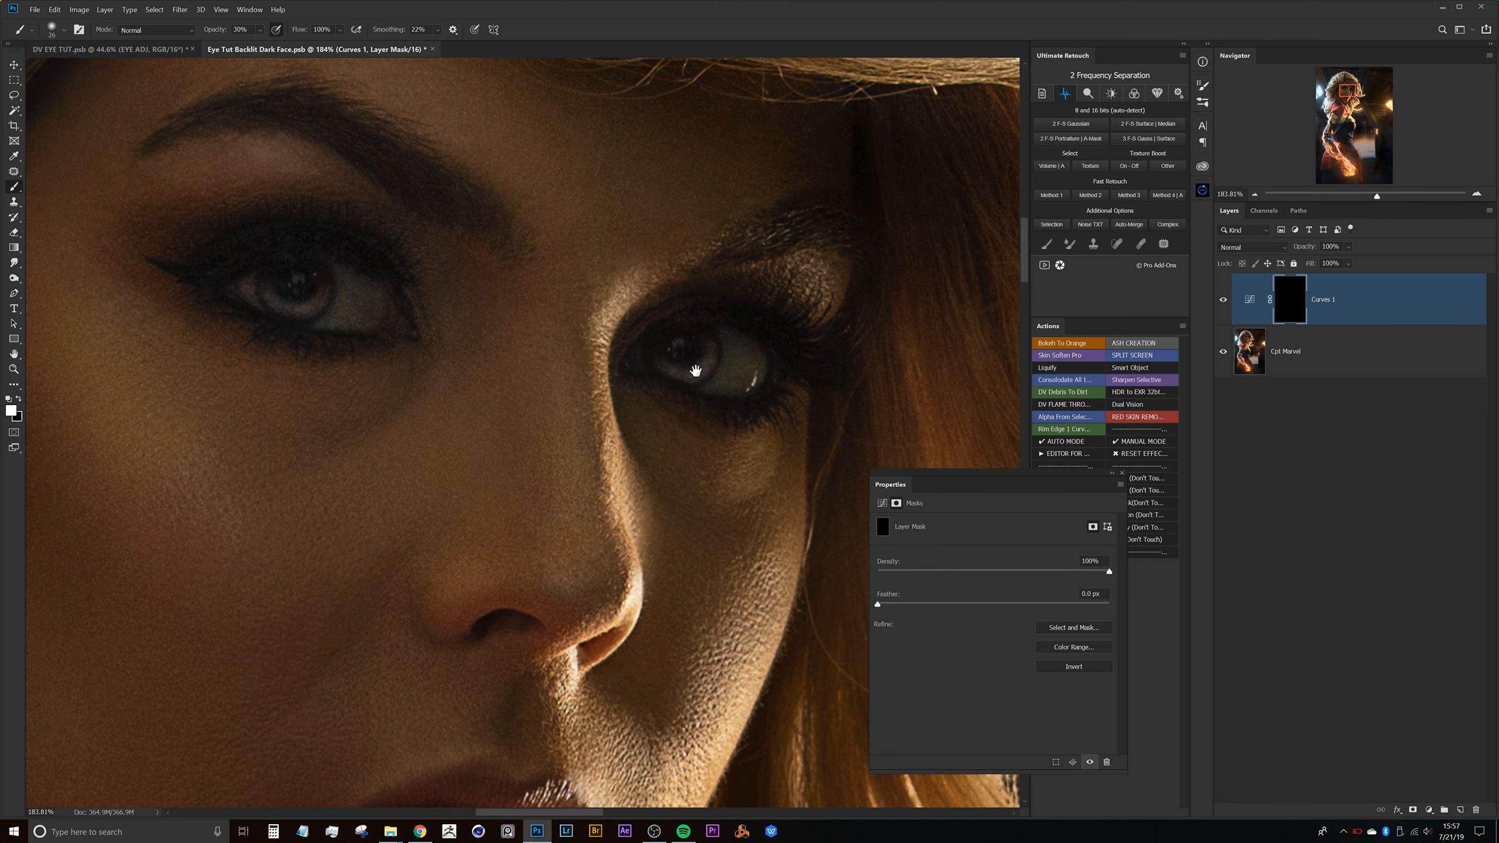
Reduce the brush size and paint the catchlights in both pupils on the Curves 1 mask
scroll(697, 365, "up", 2)
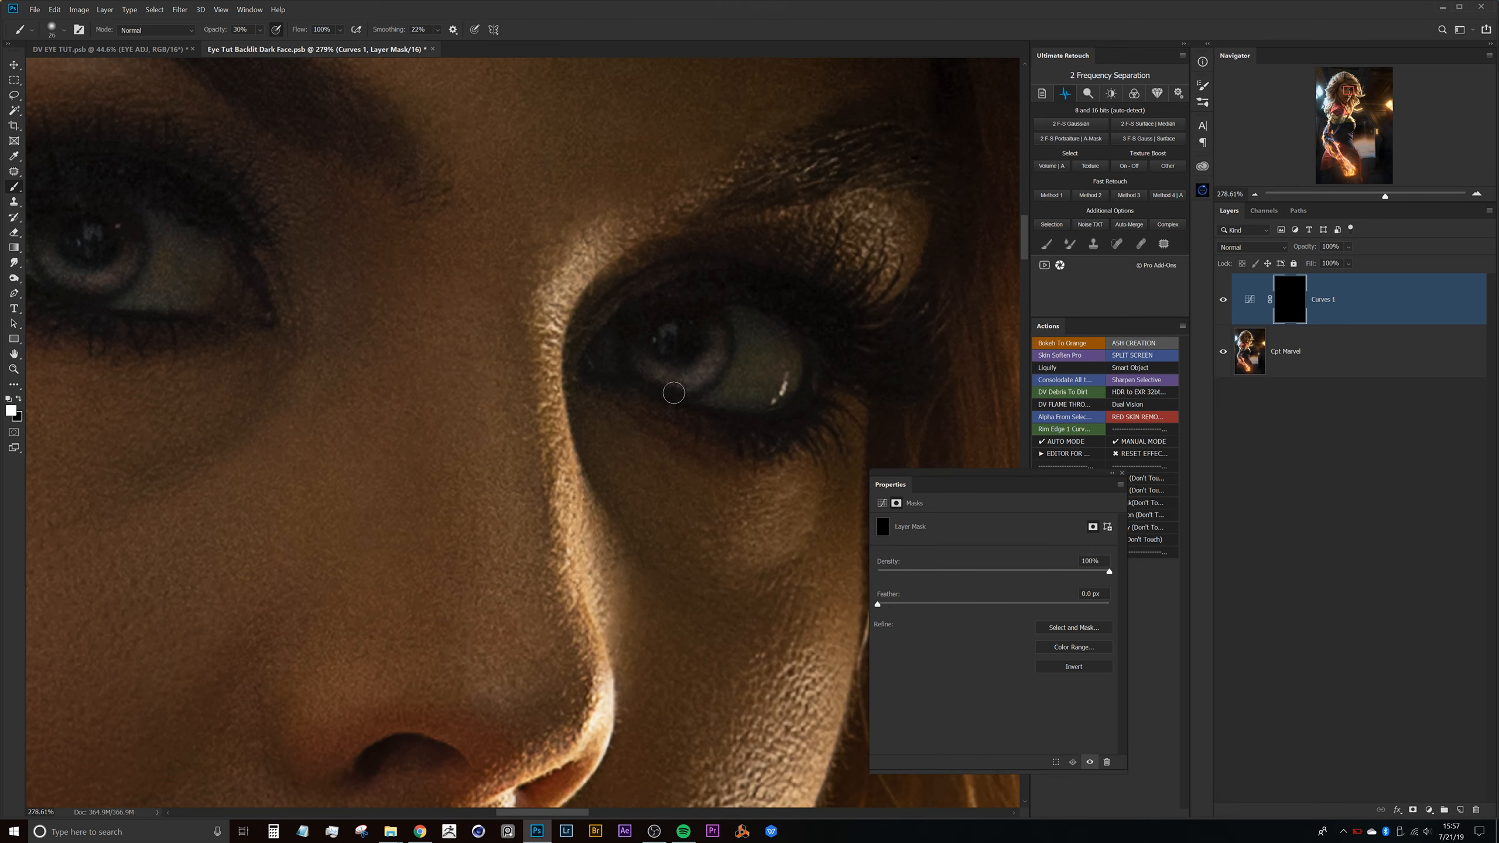
scroll(656, 384, "down", 3)
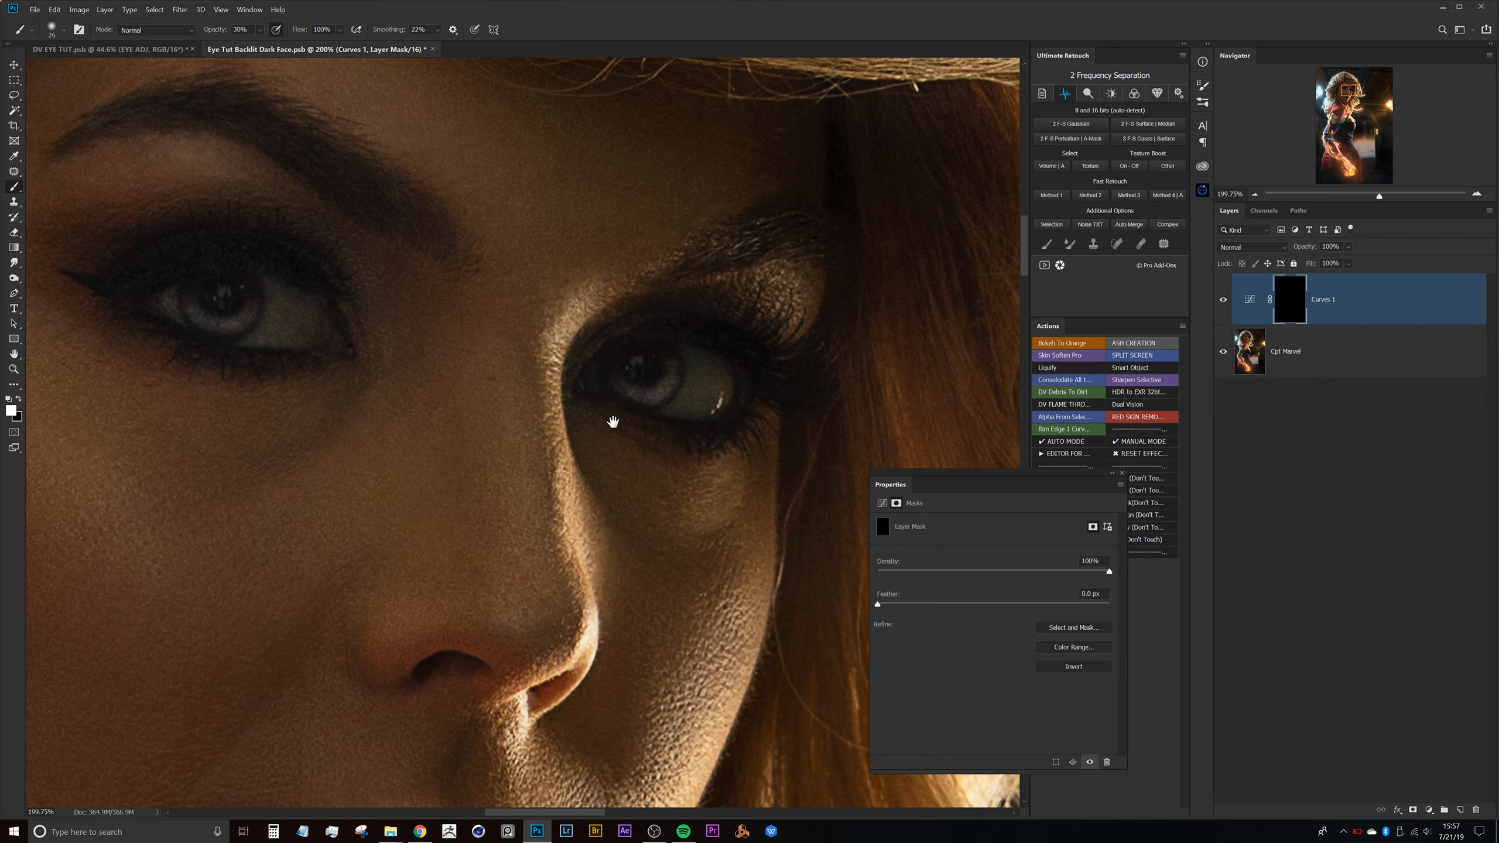
left_click_drag(619, 421, 719, 379)
scroll(731, 390, "up", 5)
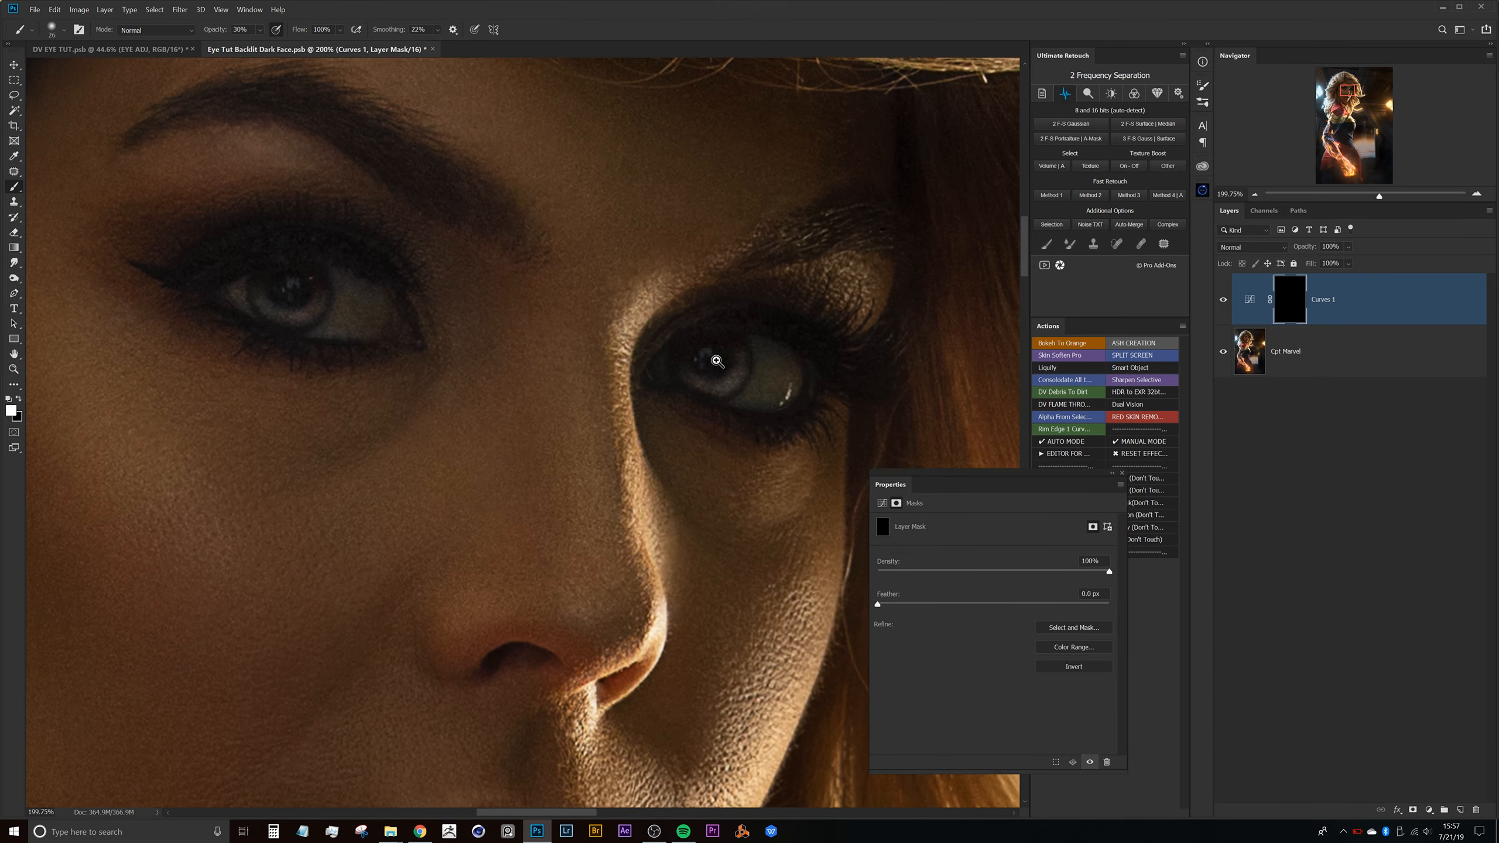
scroll(808, 372, "down", 4)
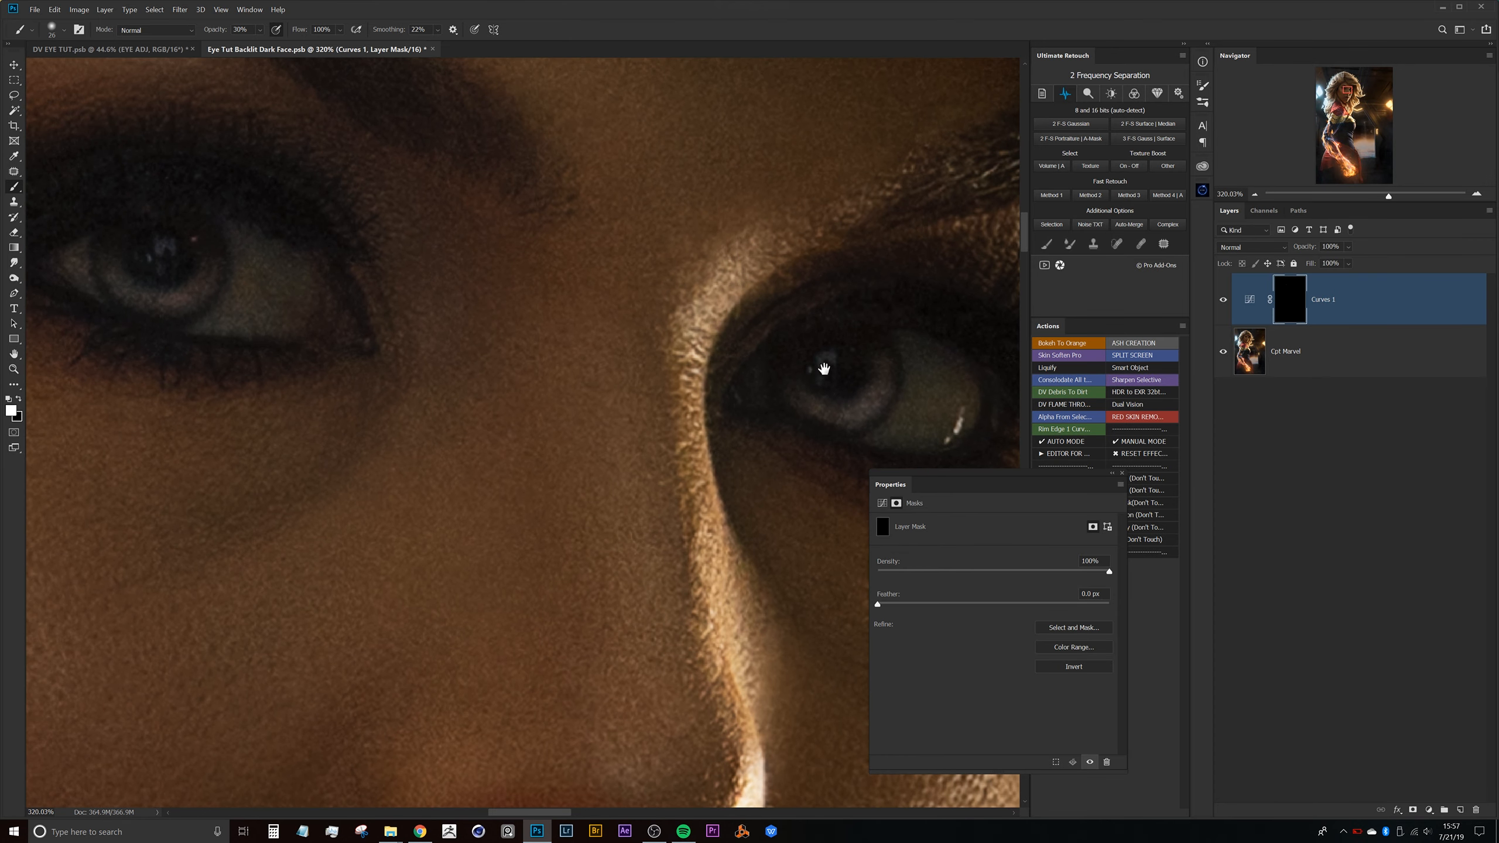
scroll(773, 369, "up", 4)
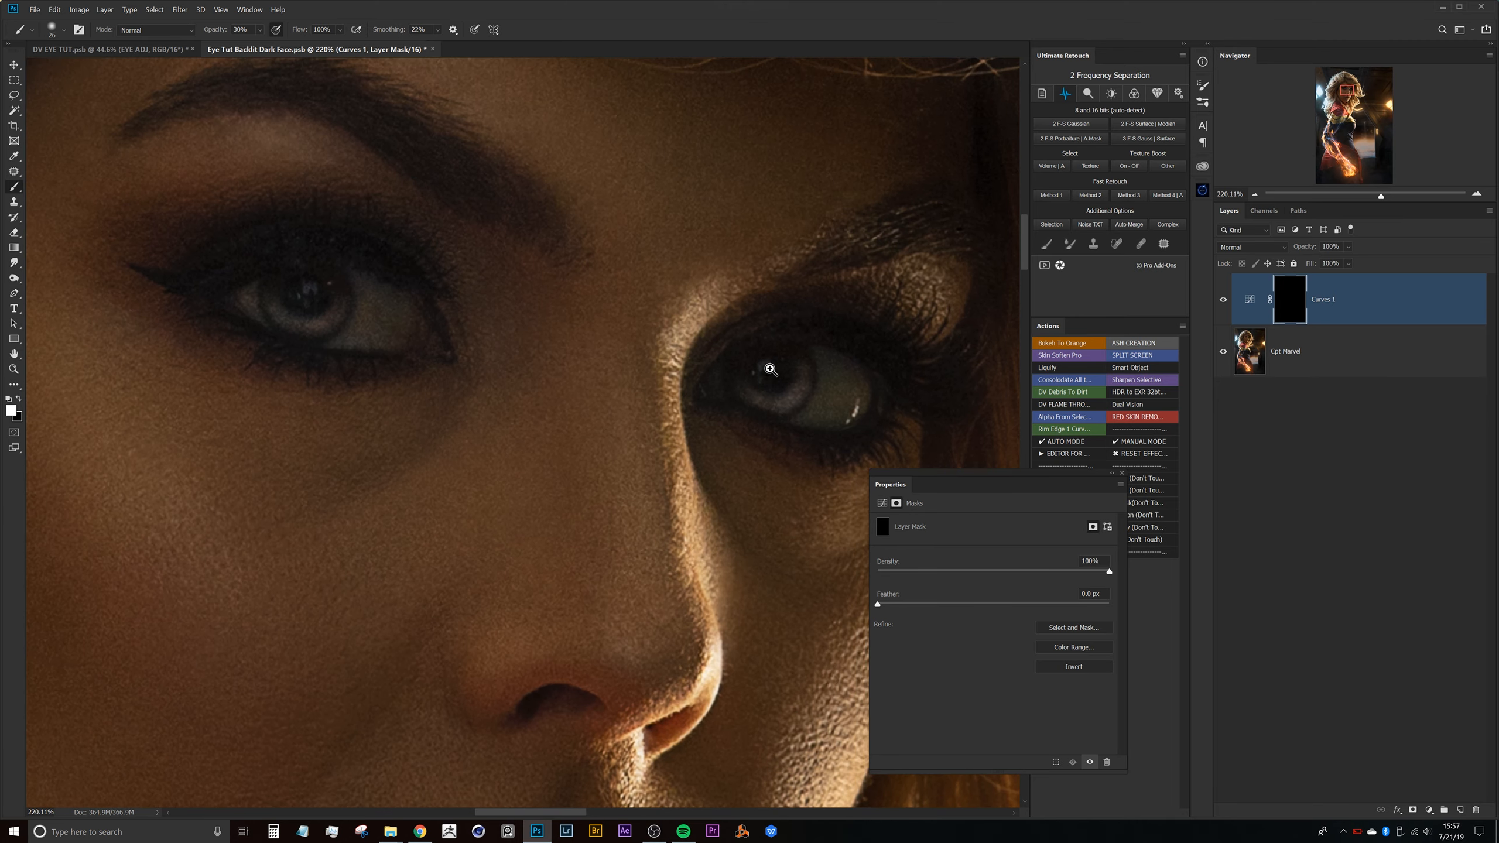
right_click(786, 359, "alt")
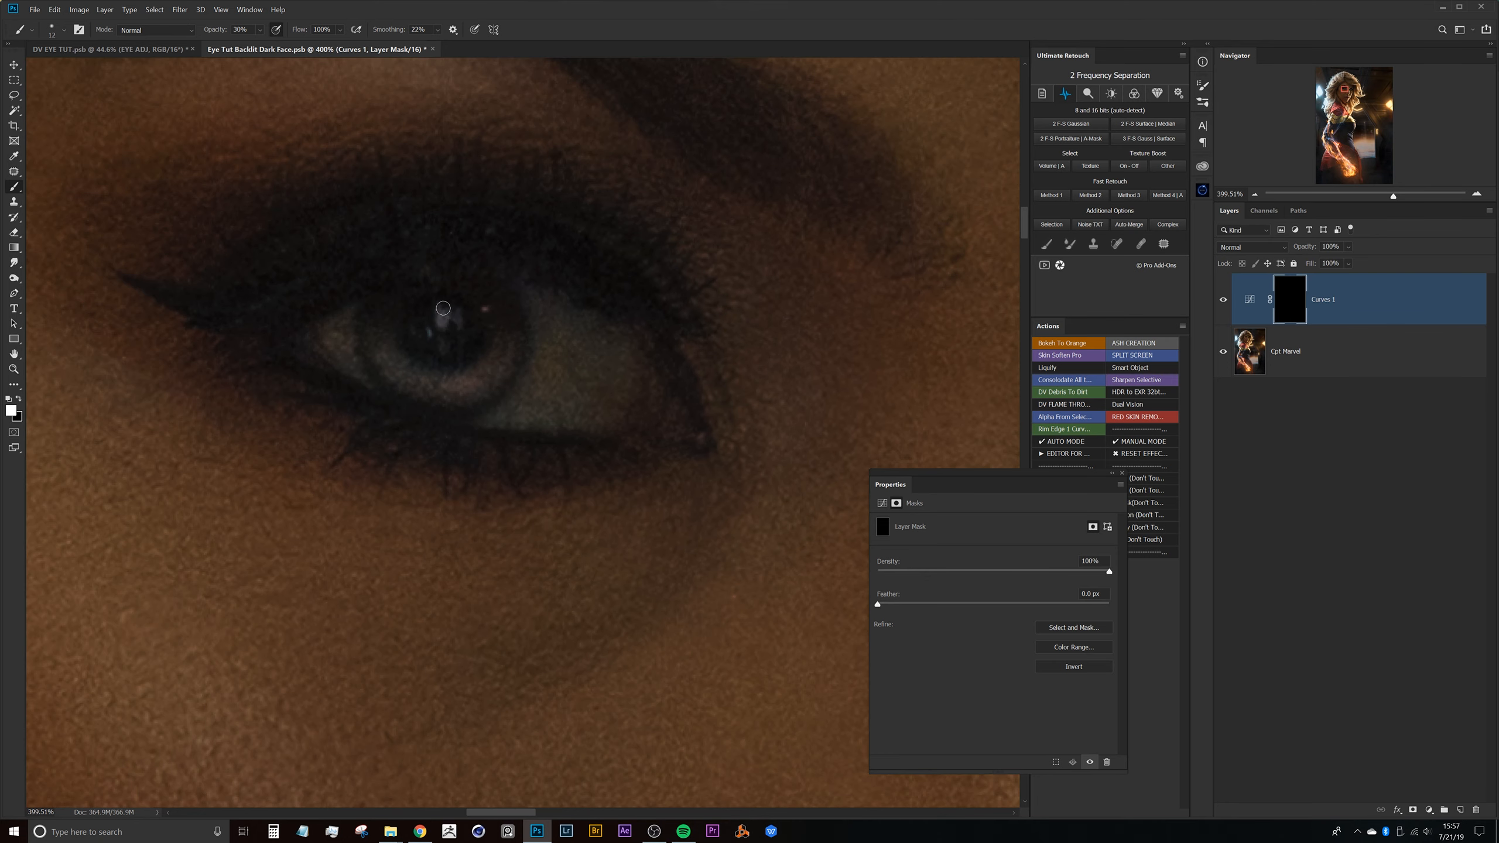
mouse_move(443, 307)
left_mouse_down()
mouse_move(434, 353)
mouse_move(432, 329)
mouse_move(471, 324)
left_mouse_up()
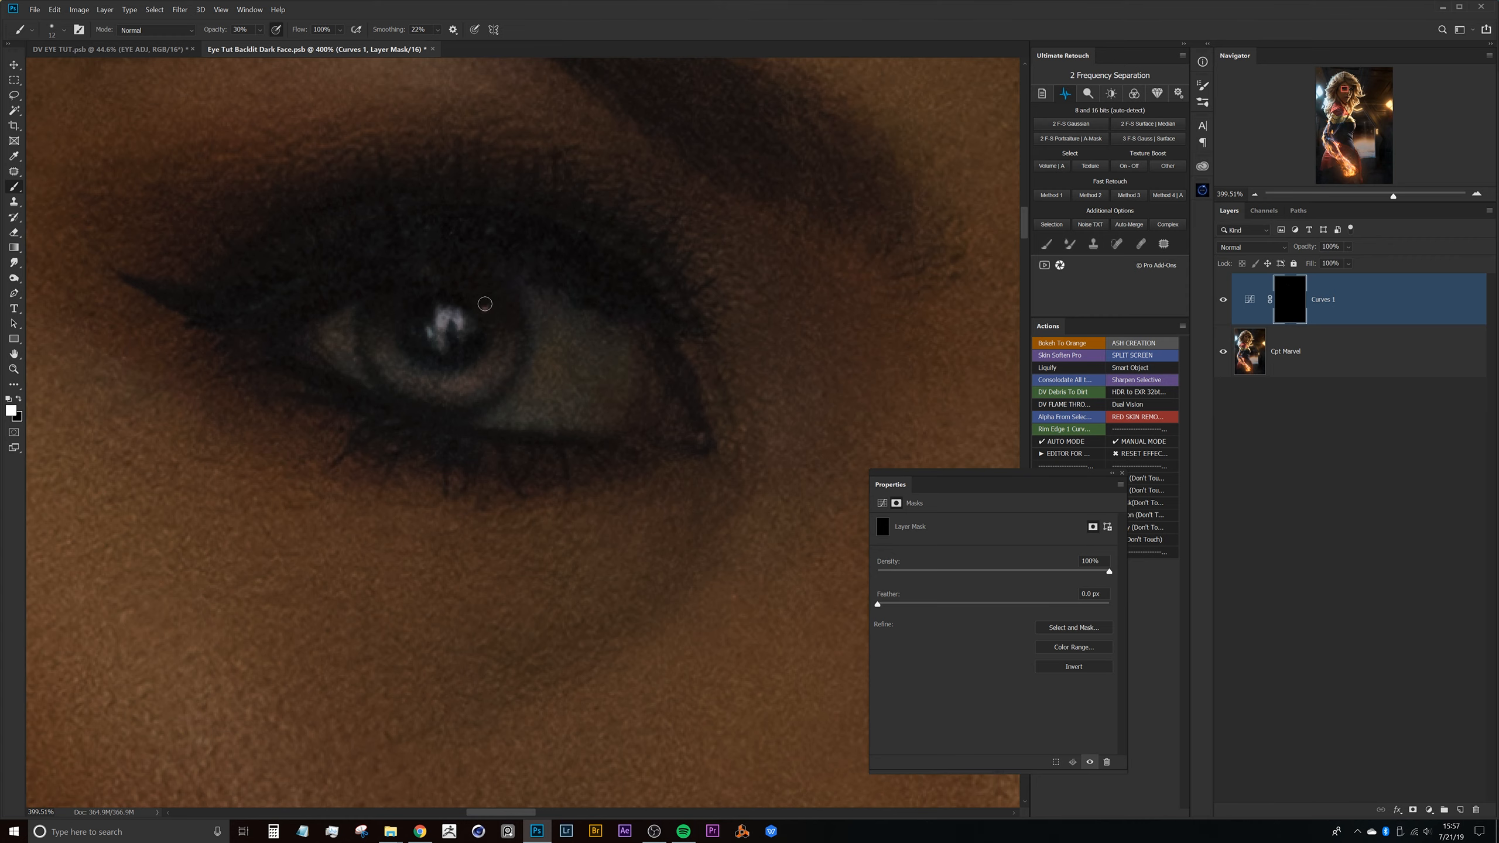
left_click_drag(736, 412, 582, 339)
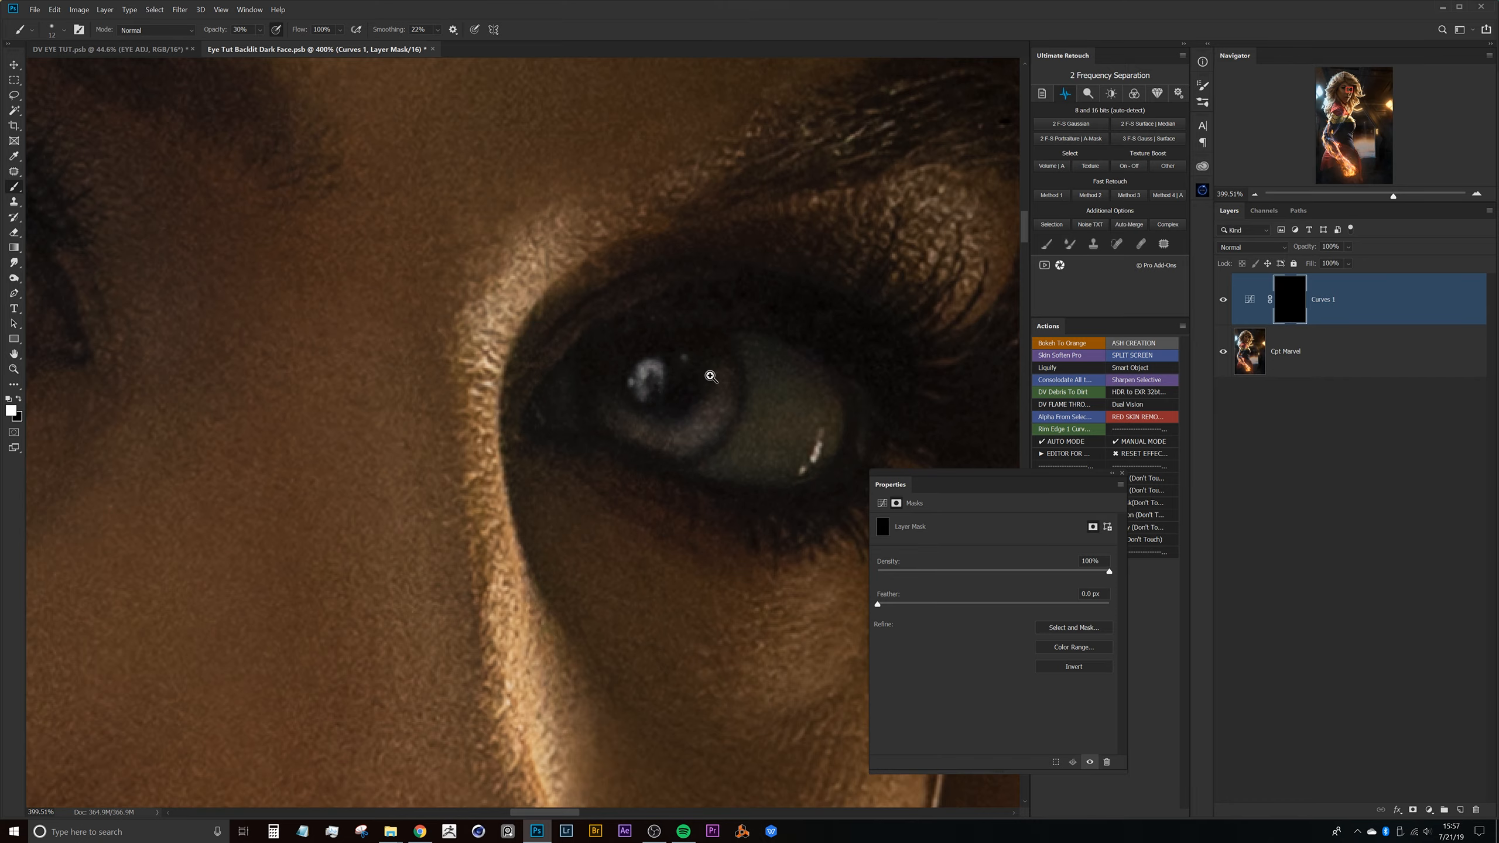
Compare the wider figure with the Curves 1 layer hidden and shown
left_click_drag(711, 376, 617, 396)
left_click_drag(697, 422, 630, 313)
right_click(597, 349)
left_click(817, 33)
left_click_drag(619, 312, 566, 322)
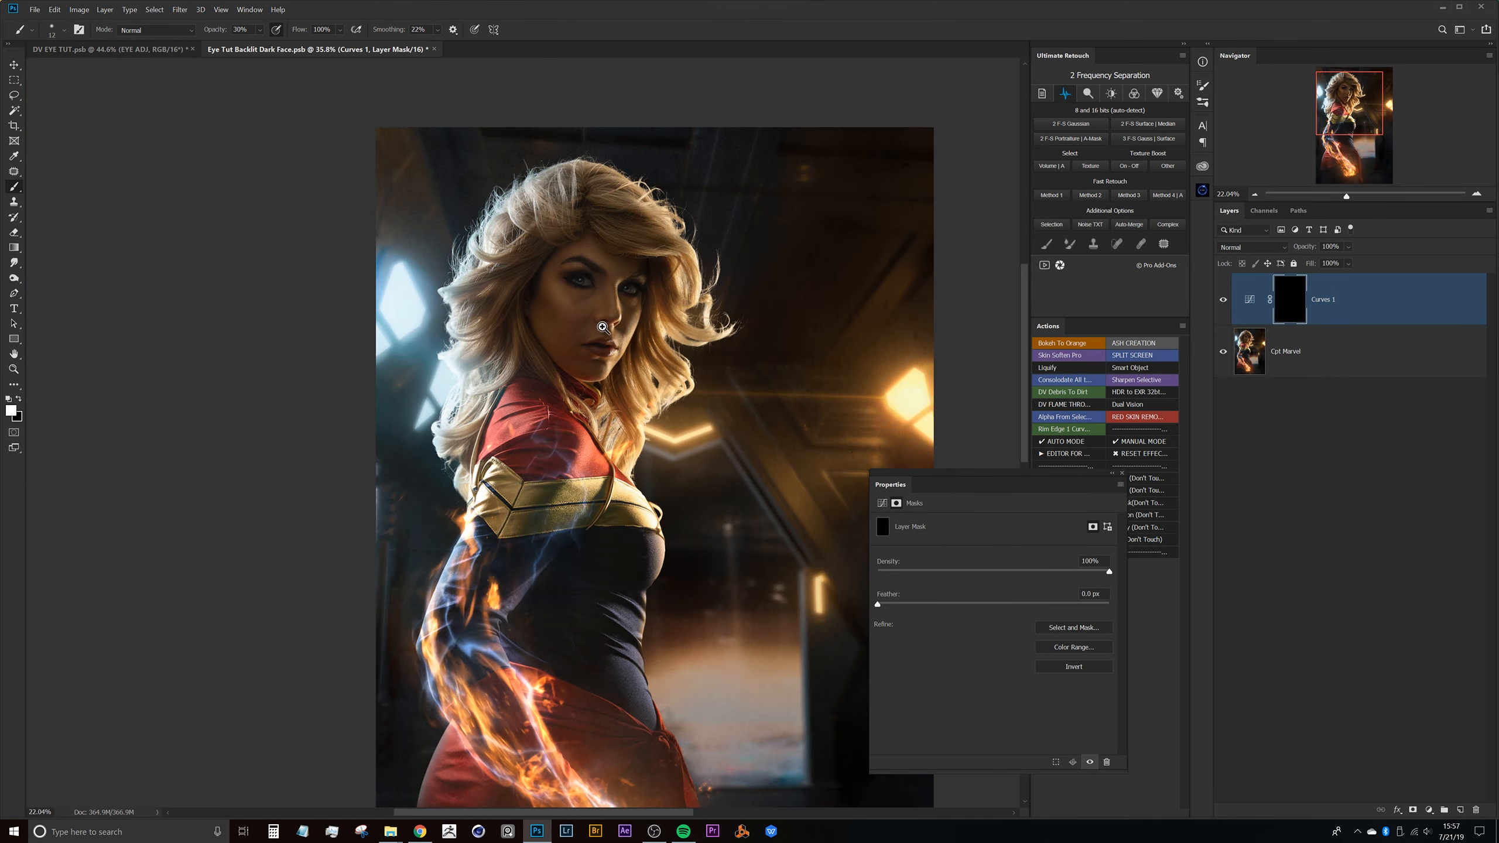
left_click_drag(737, 332, 695, 343)
left_click(1223, 303)
left_click(1222, 303)
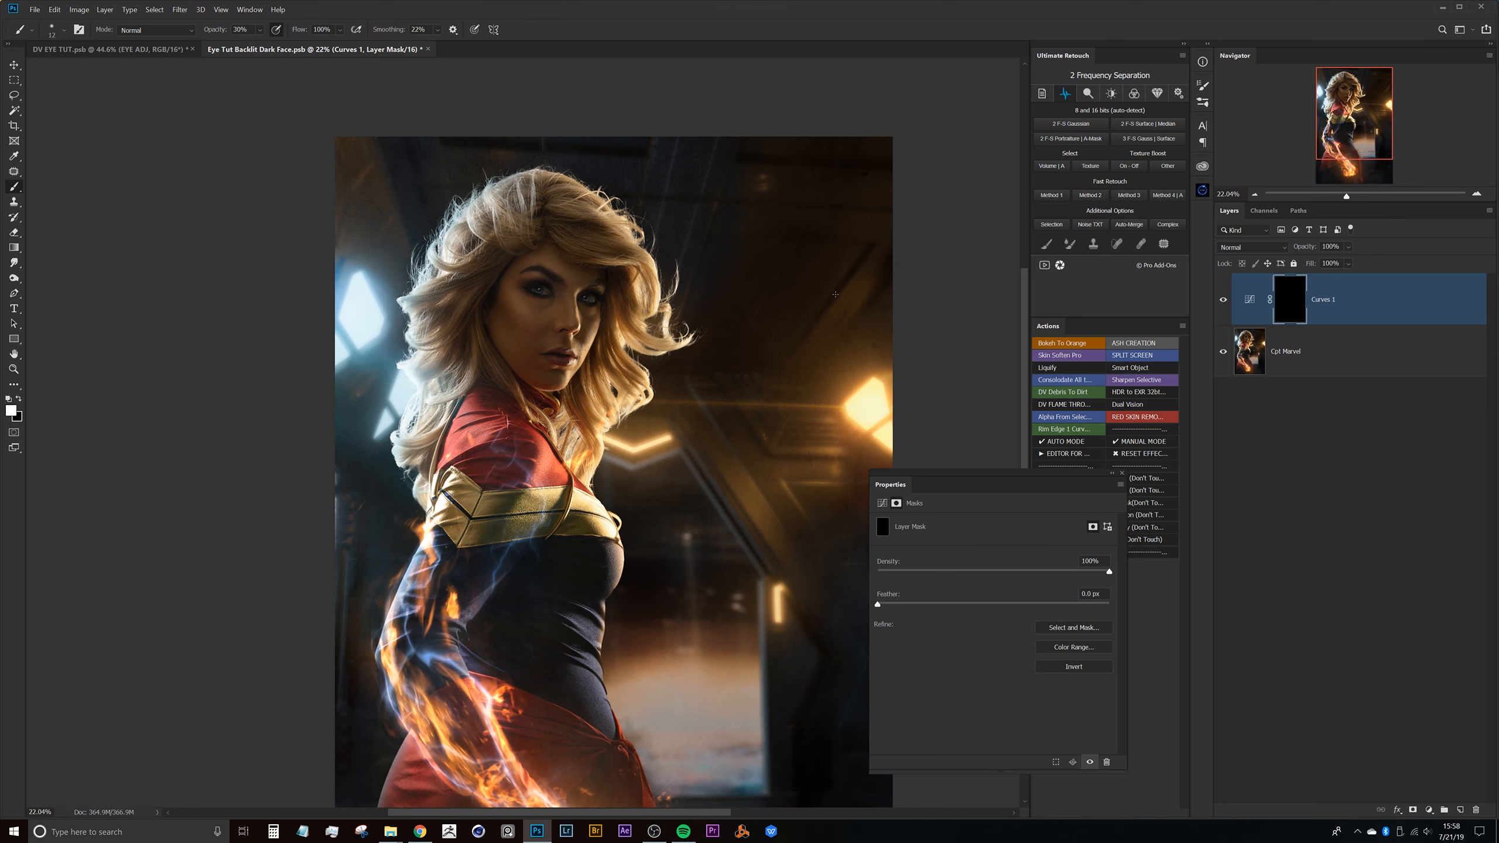
Open the Curves 1 curve settings and examine the brightened eyes from the upper body down to a close-up of the face
left_click(1248, 289)
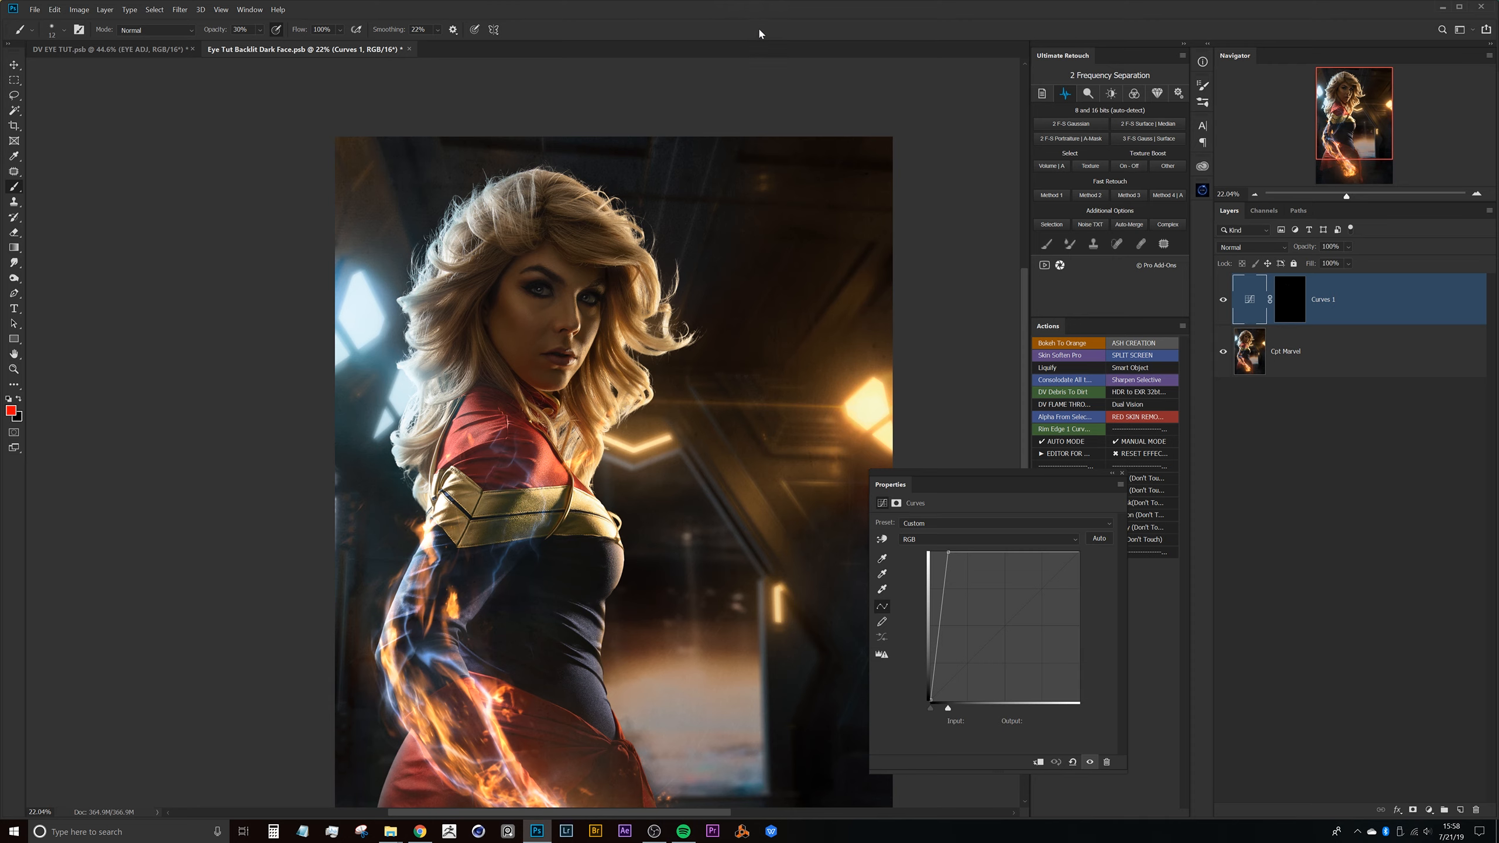
scroll(599, 298, "up", 5)
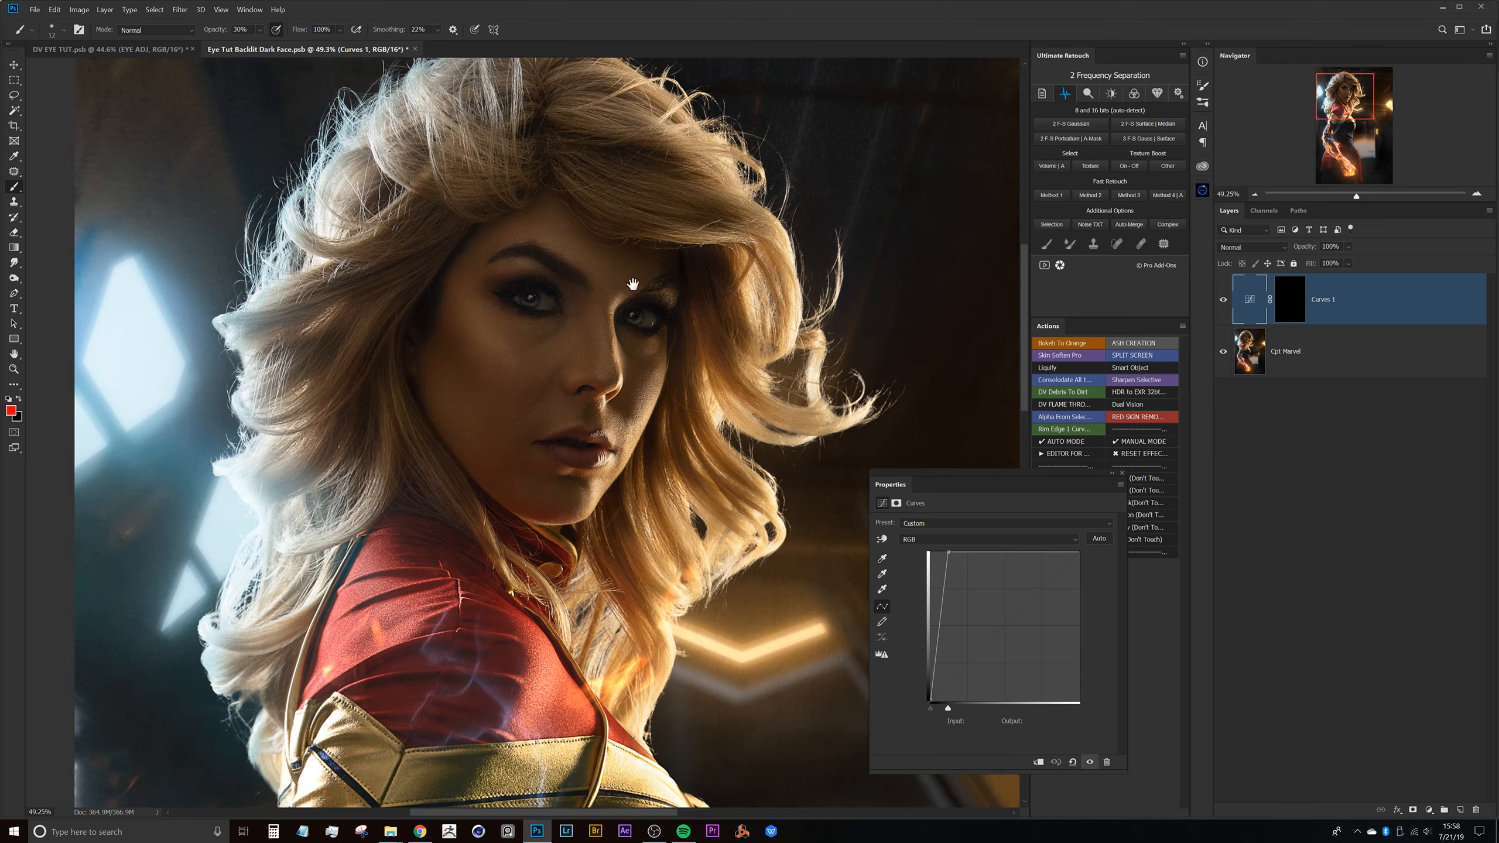
left_click_drag(633, 284, 586, 308)
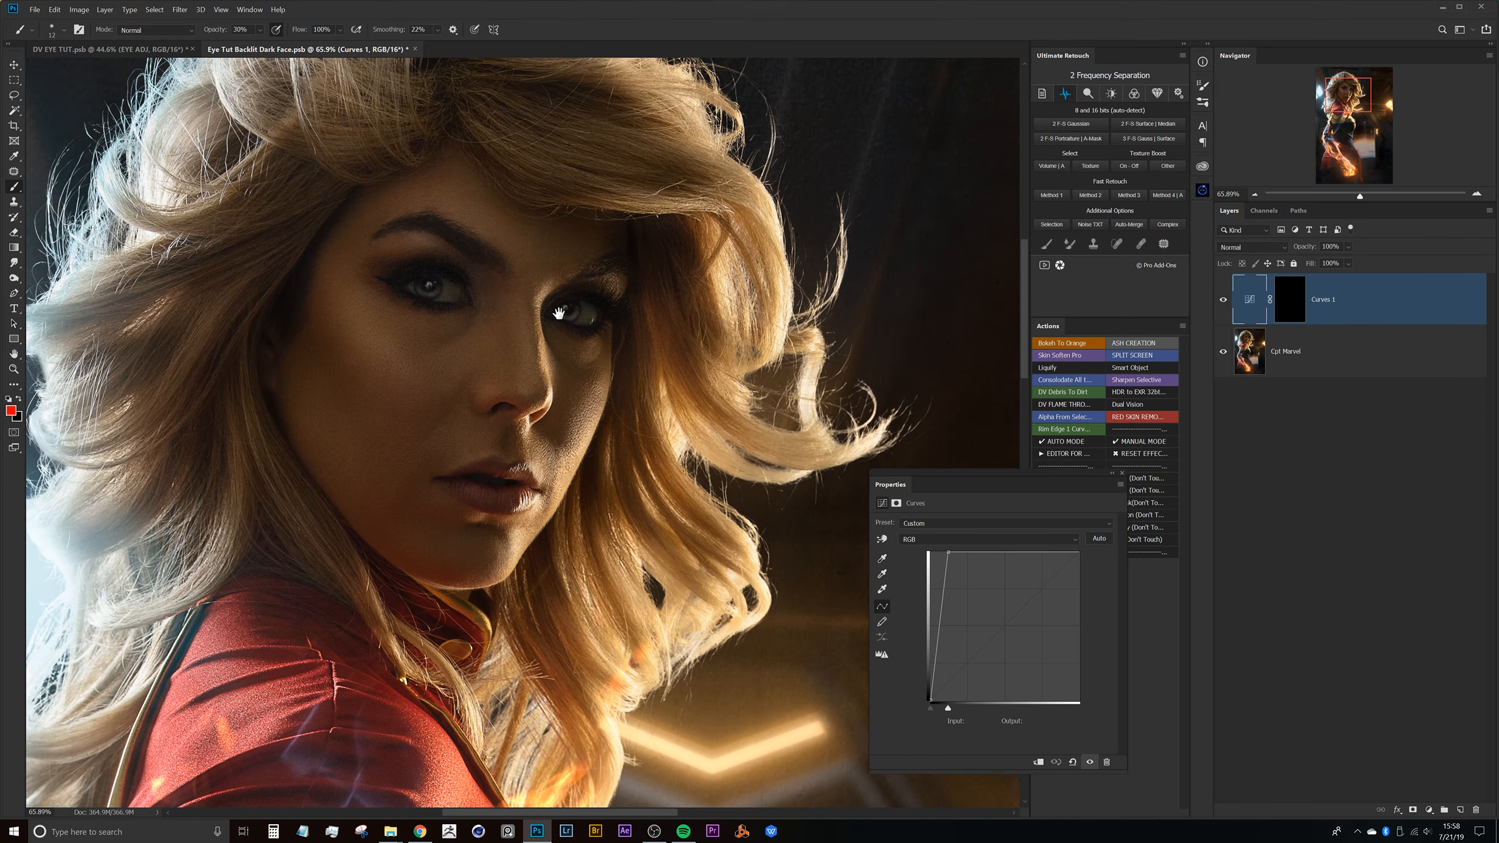
left_click_drag(590, 401, 526, 405)
left_click_drag(518, 505, 538, 559)
left_click_drag(507, 322, 539, 414)
left_click_drag(567, 472, 585, 402)
left_click_drag(627, 467, 640, 443)
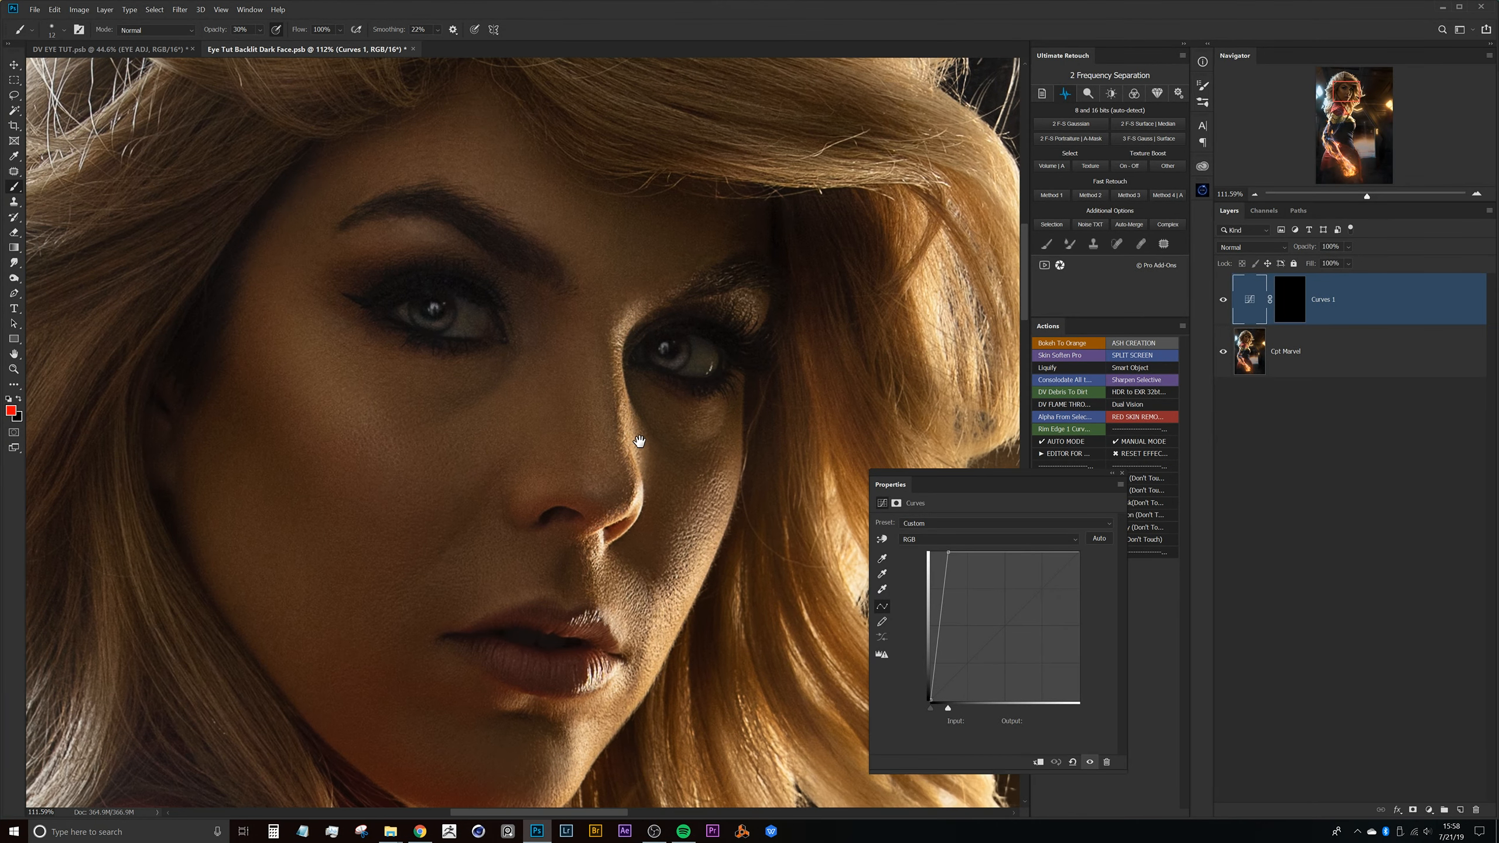
Select the Curves 1 mask and repeatedly compare the close-up eyes with the layer hidden and shown
left_click(1293, 307)
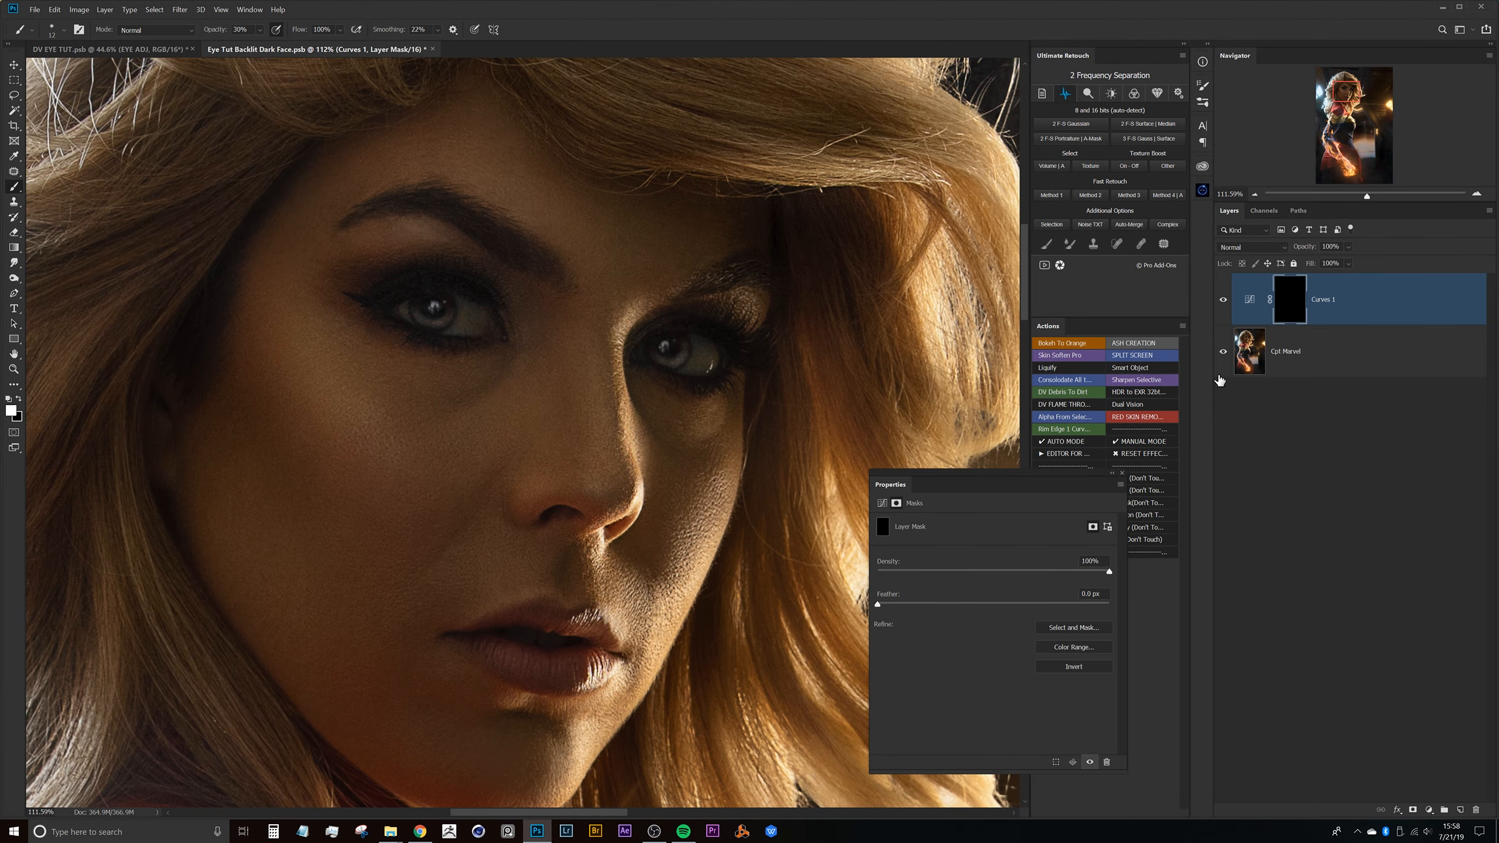
left_click_drag(565, 363, 575, 324)
left_click(1223, 303)
left_click(1223, 303)
left_click(1224, 302)
left_click(1225, 301)
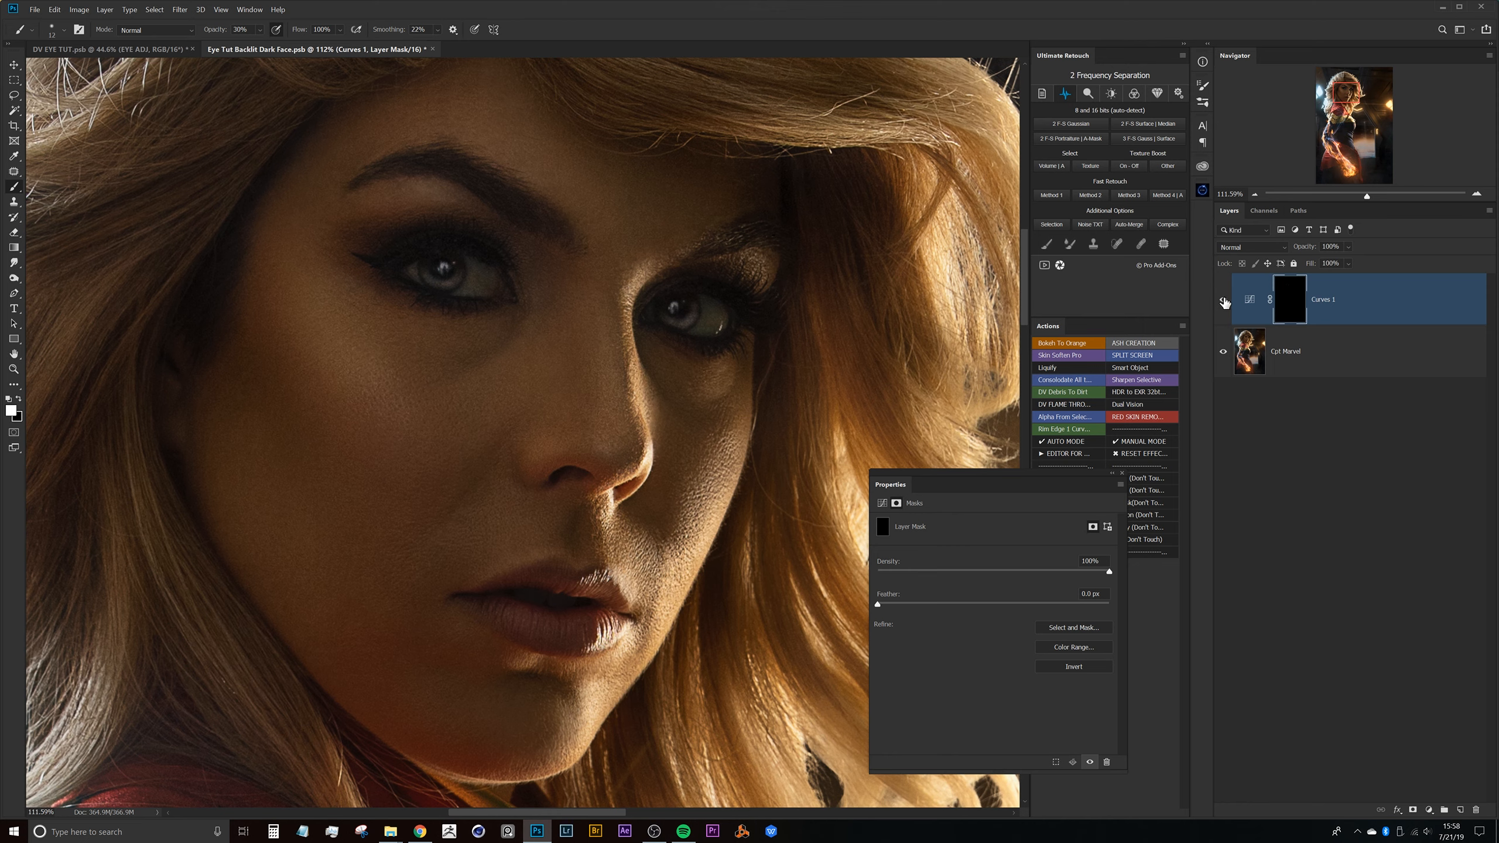
left_click(1223, 302)
left_click(1224, 302)
left_click(1224, 301)
left_click(1224, 301)
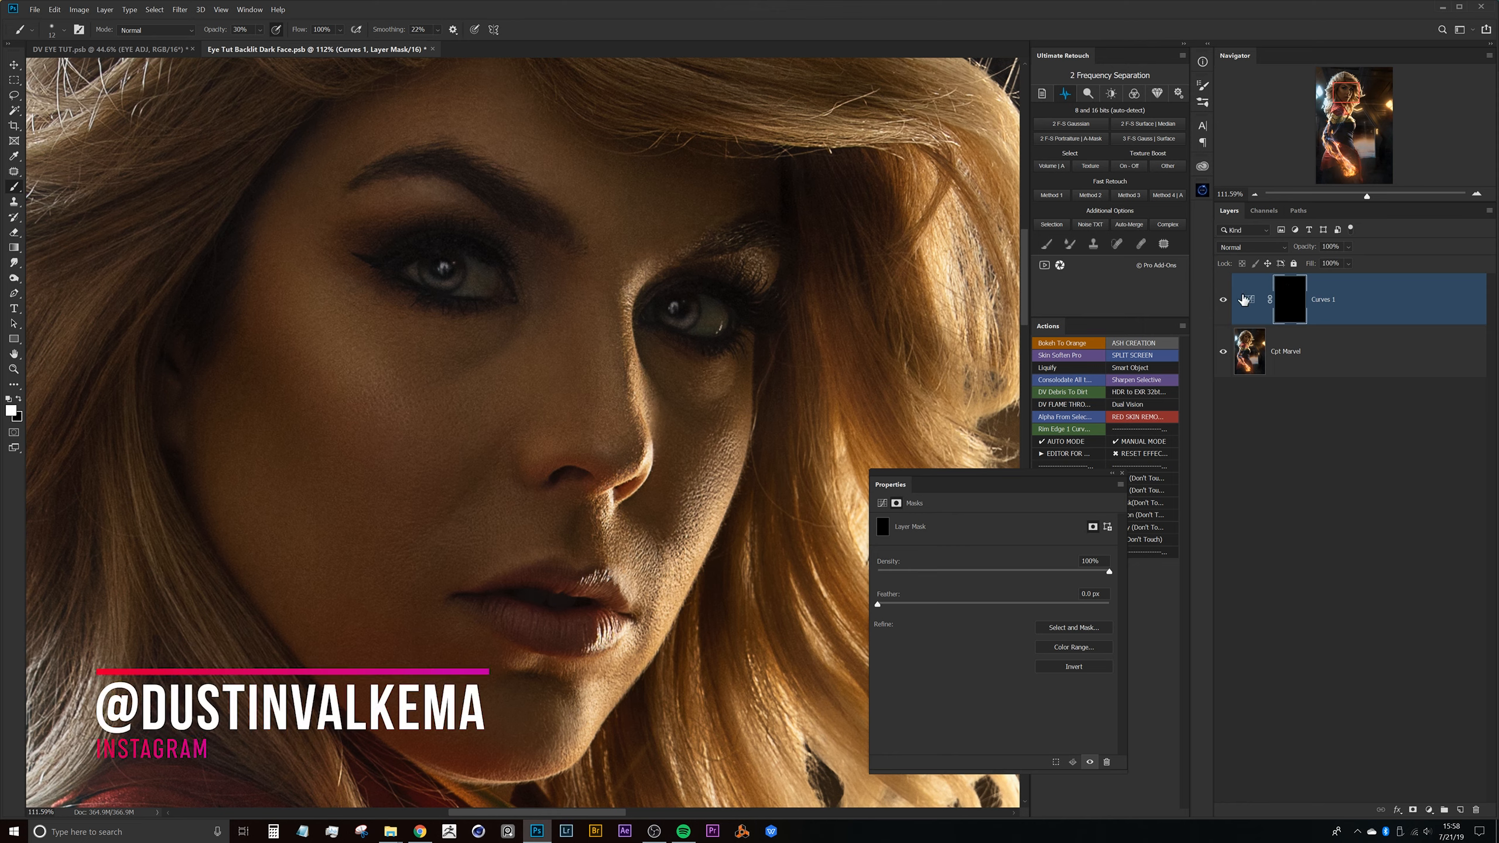
Return to the Curves 1 curve settings and review the eyes close up and within the full figure
left_click(1246, 299)
left_click(1293, 305)
left_click(1250, 300)
left_click_drag(530, 295, 541, 321)
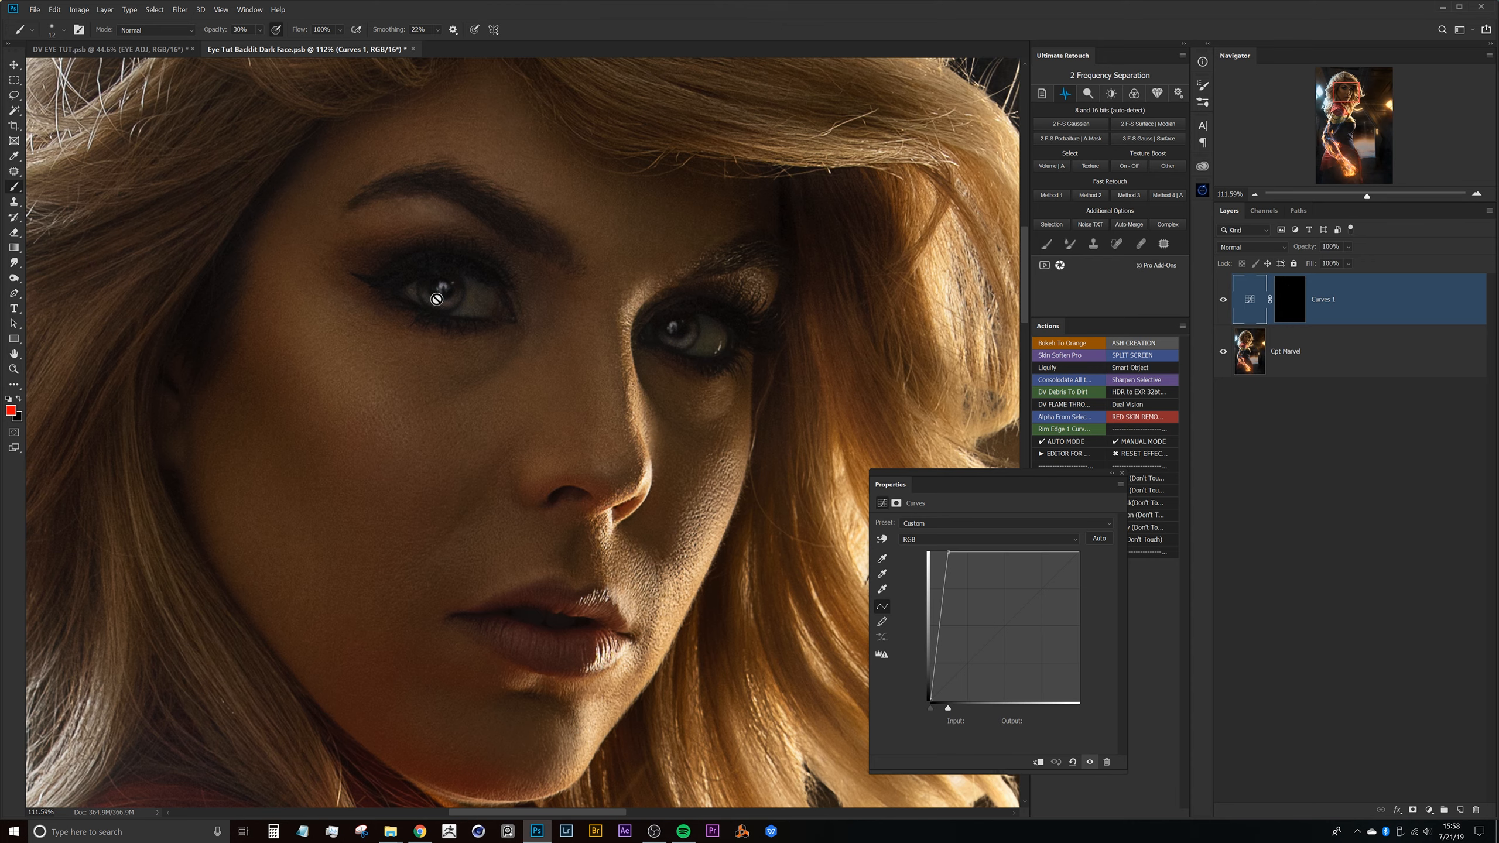
left_click_drag(632, 346, 655, 341)
left_click_drag(685, 397, 582, 398)
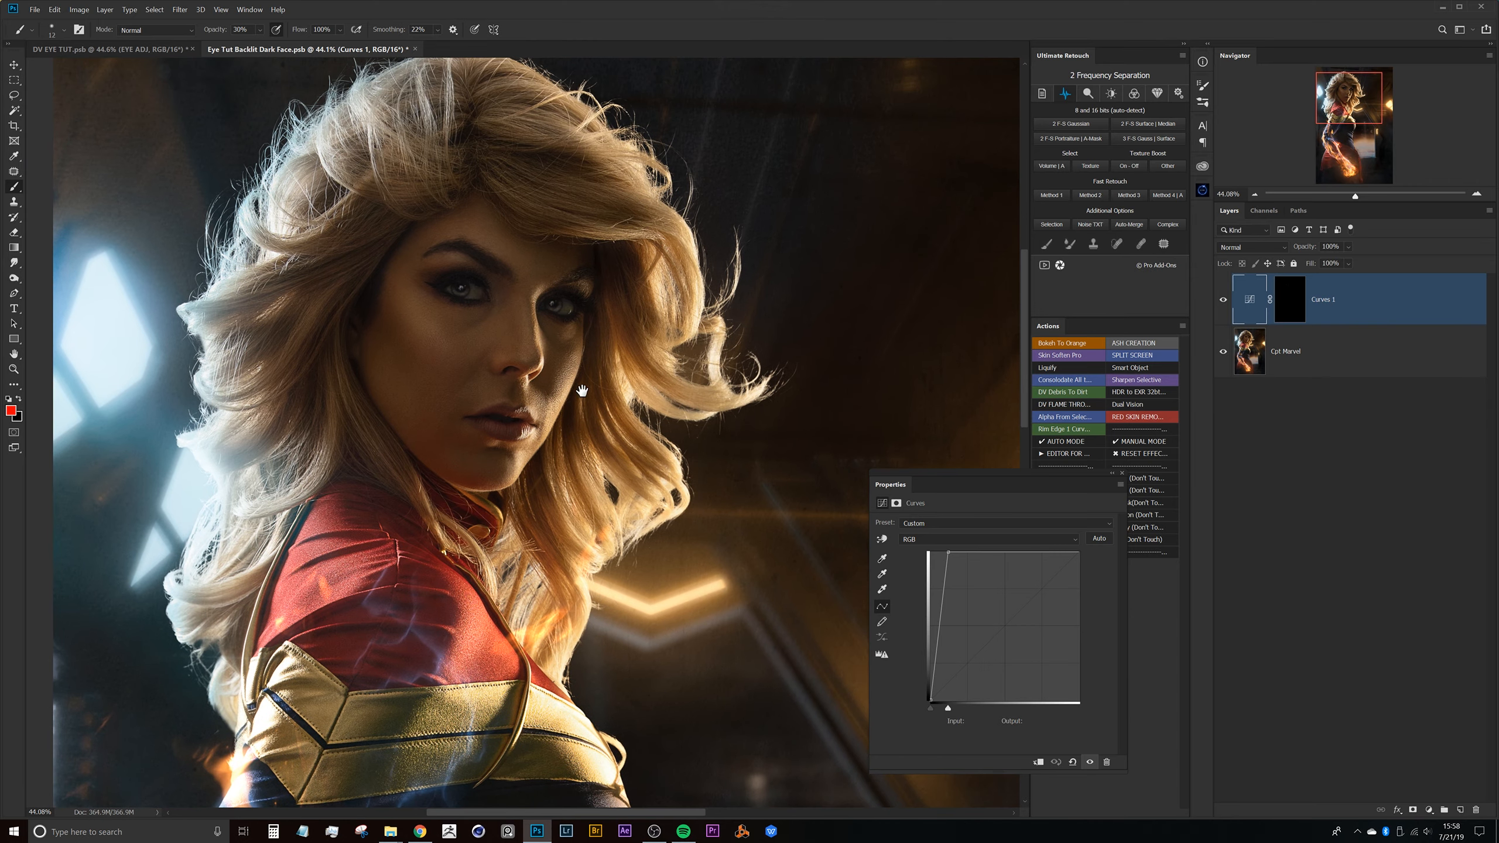
left_click_drag(579, 336, 539, 338)
left_click_drag(545, 451, 486, 245)
left_click_drag(464, 424, 352, 421)
left_click_drag(382, 342, 342, 465)
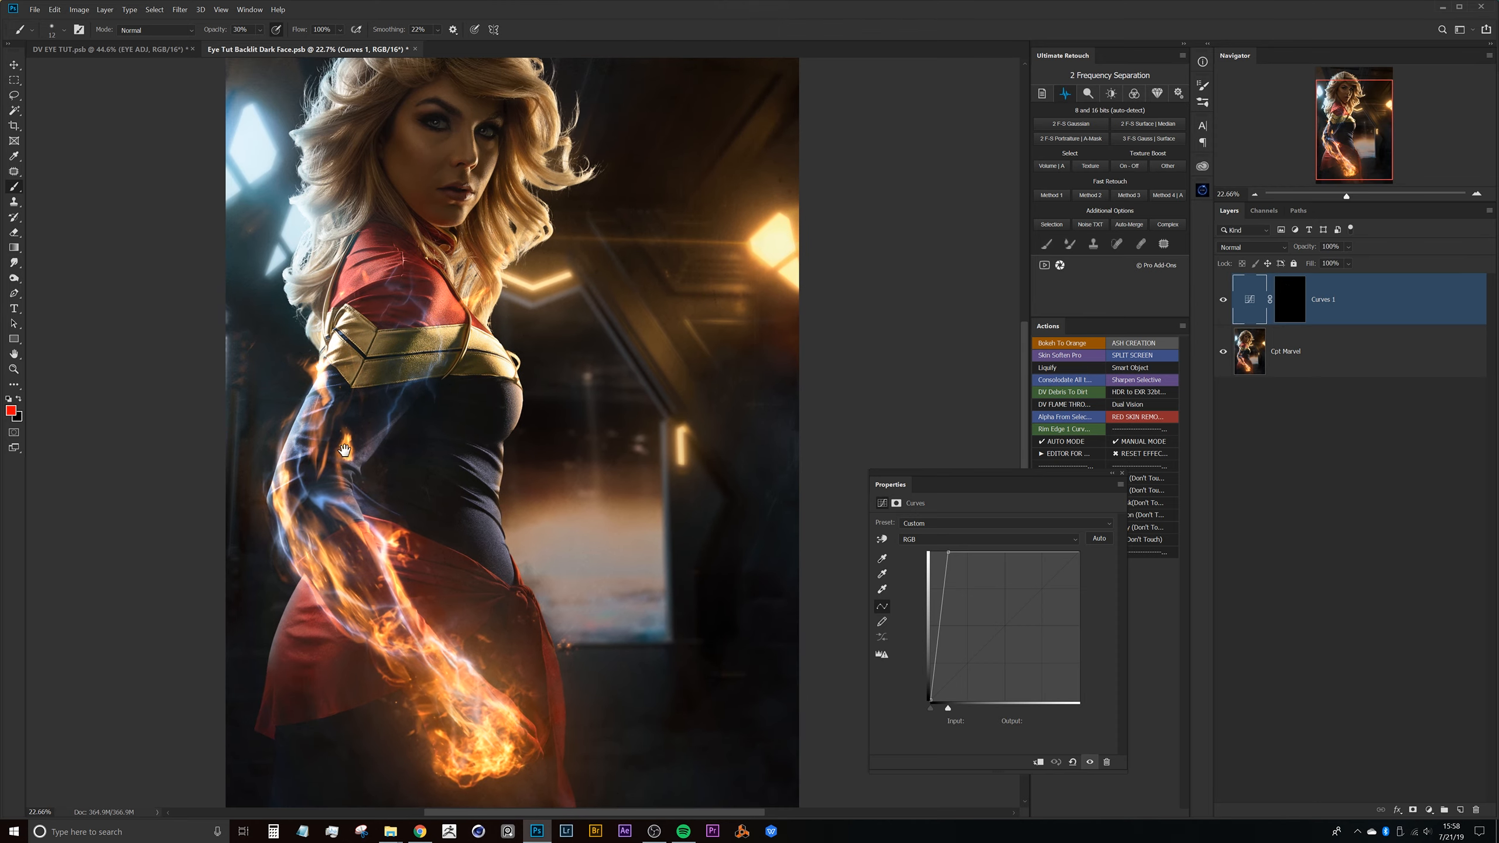
left_click_drag(425, 344, 407, 437)
left_click_drag(424, 236, 496, 435)
left_click_drag(475, 349, 535, 352)
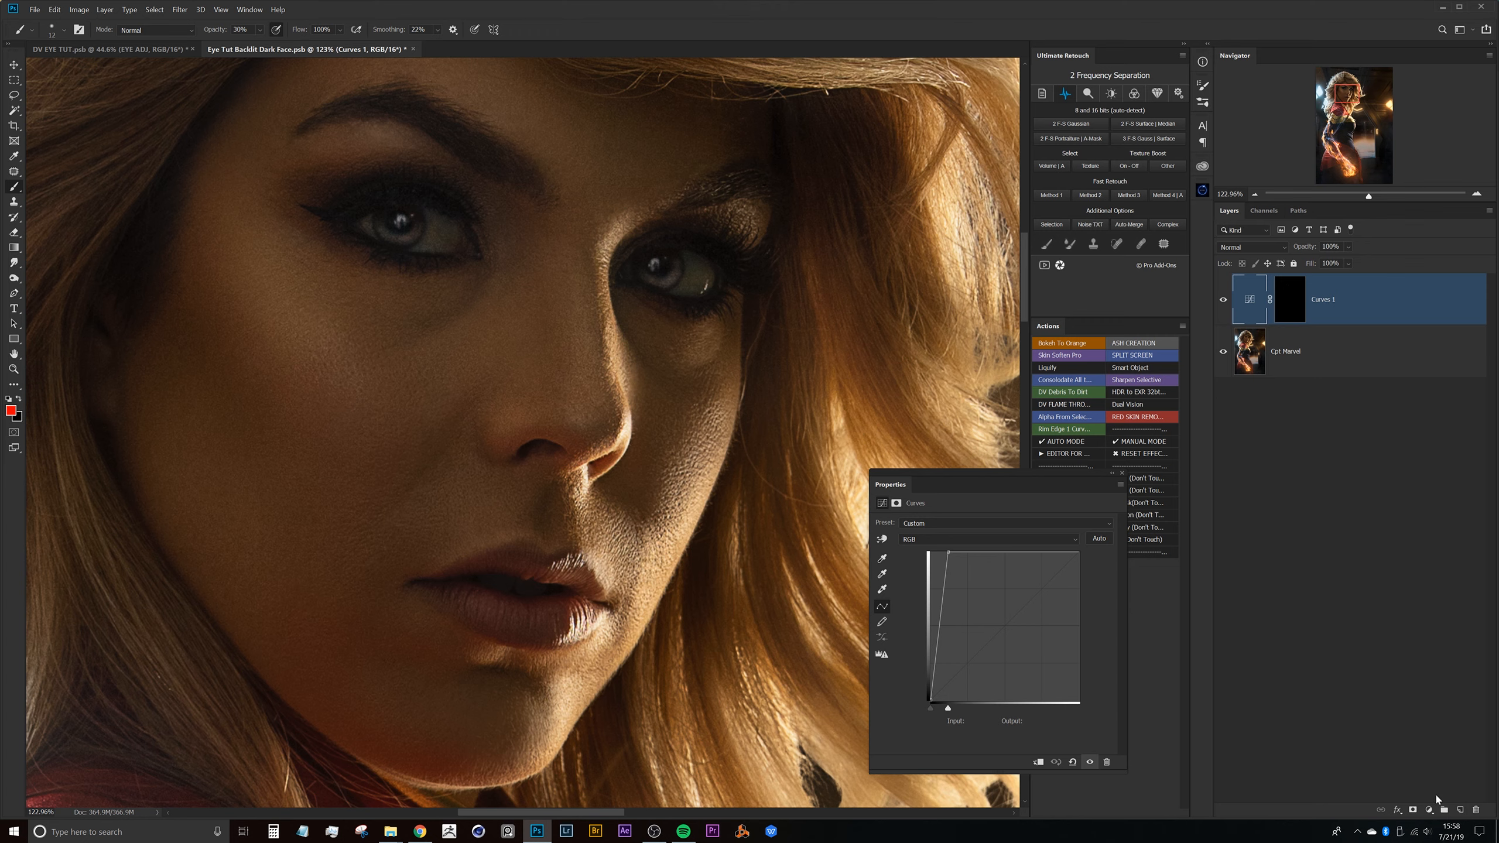
Add an orange Solid Color fill layer above Curves 1 and set its blend mode to Overlay
left_click(1429, 812)
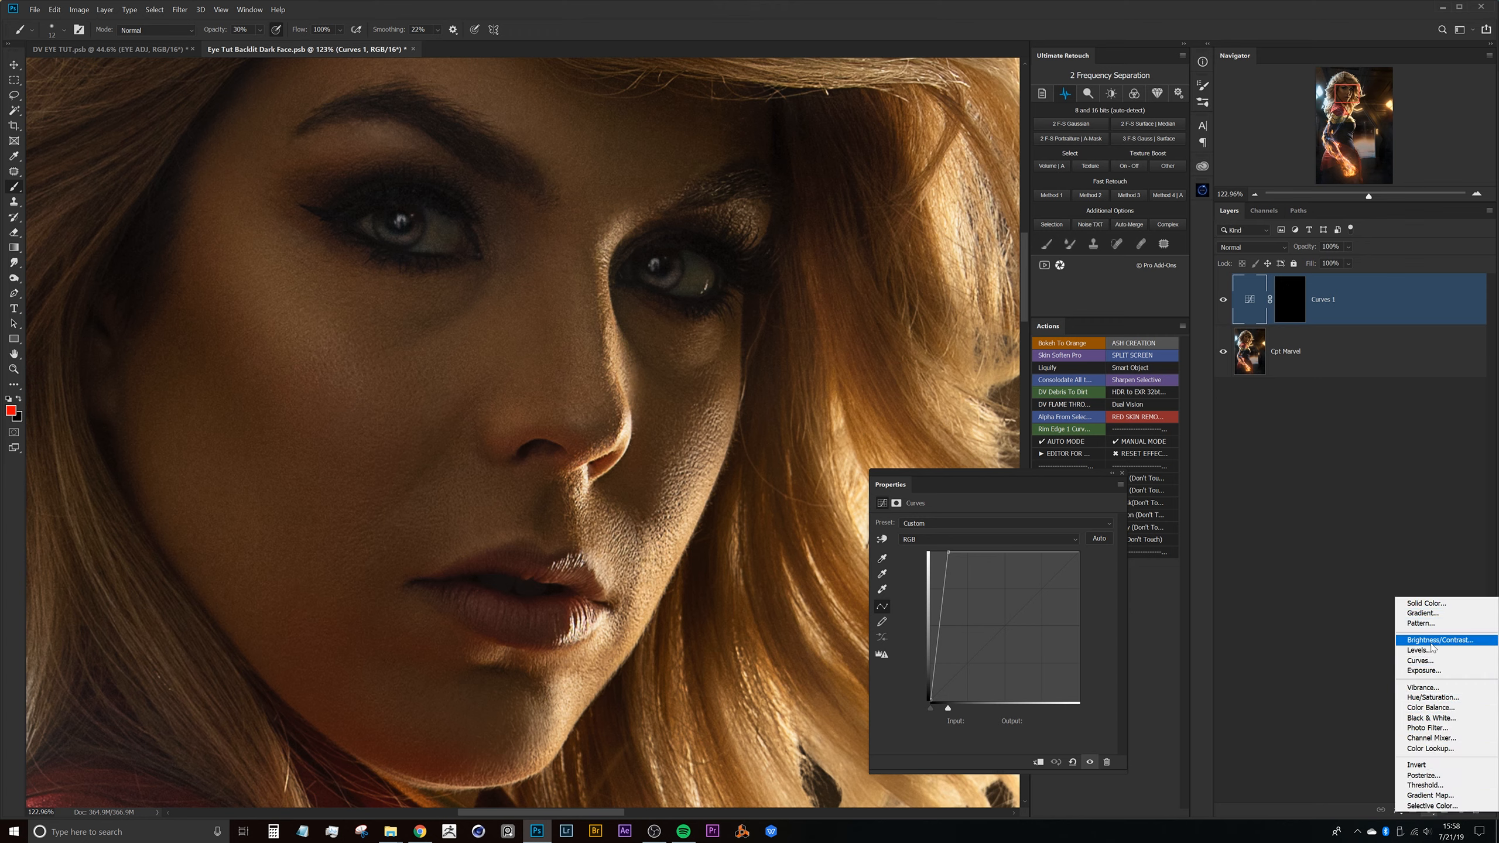
left_click(1425, 603)
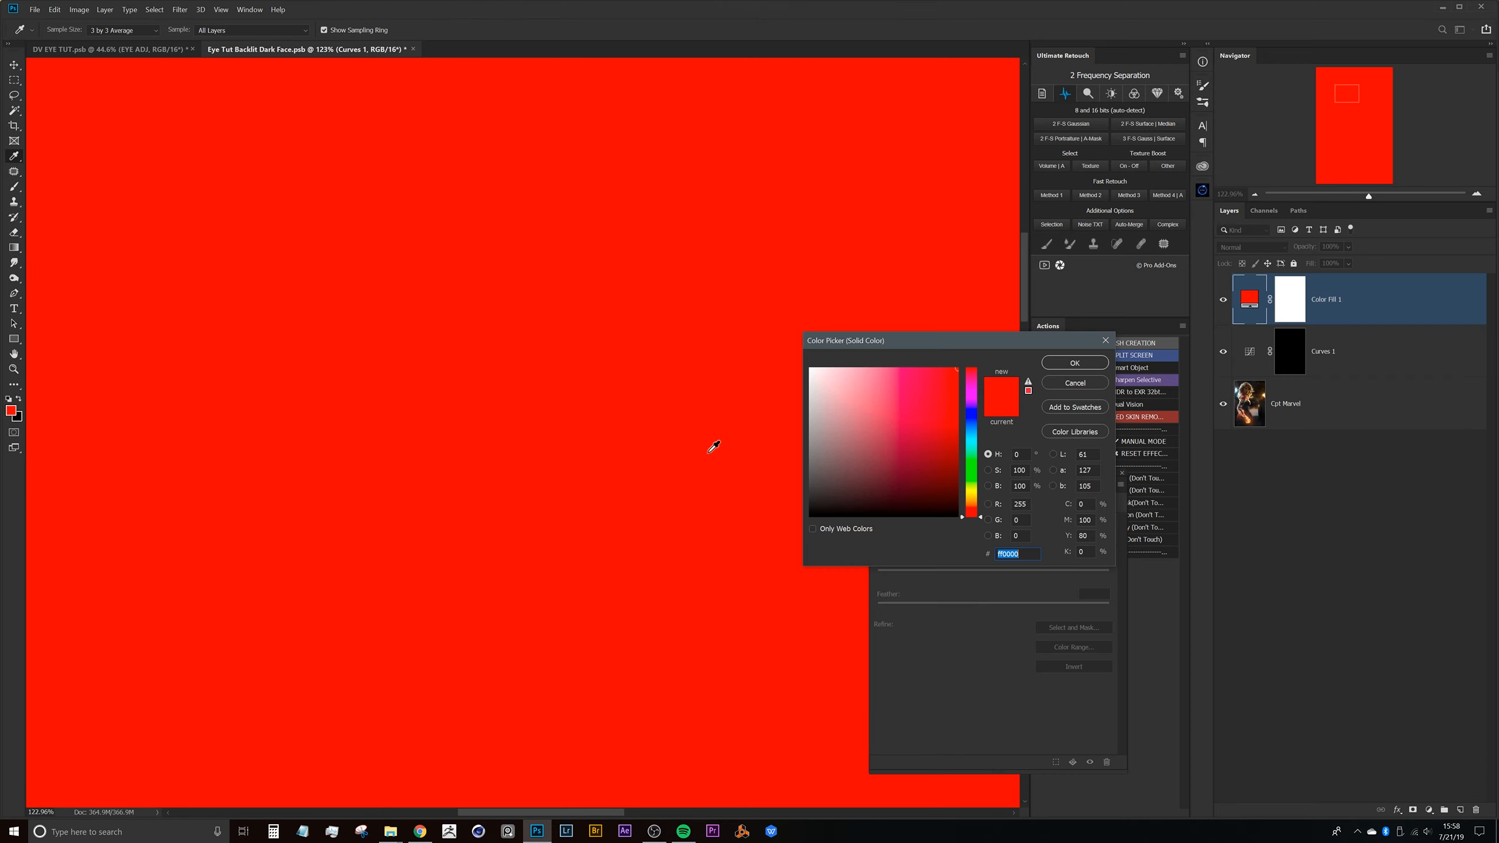
left_click(975, 504)
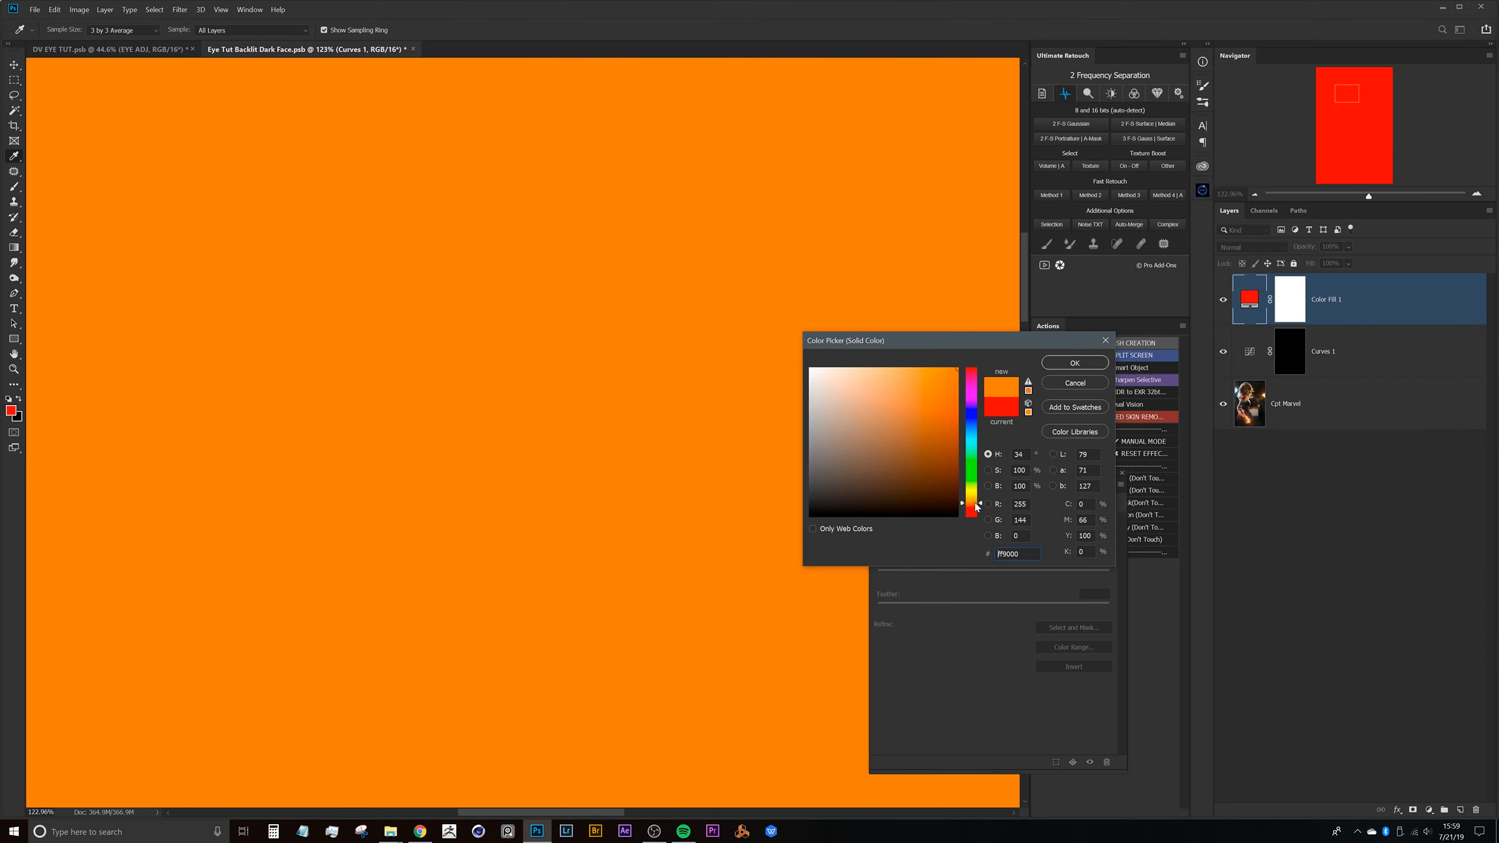
left_click_drag(977, 505, 977, 501)
left_click(1075, 363)
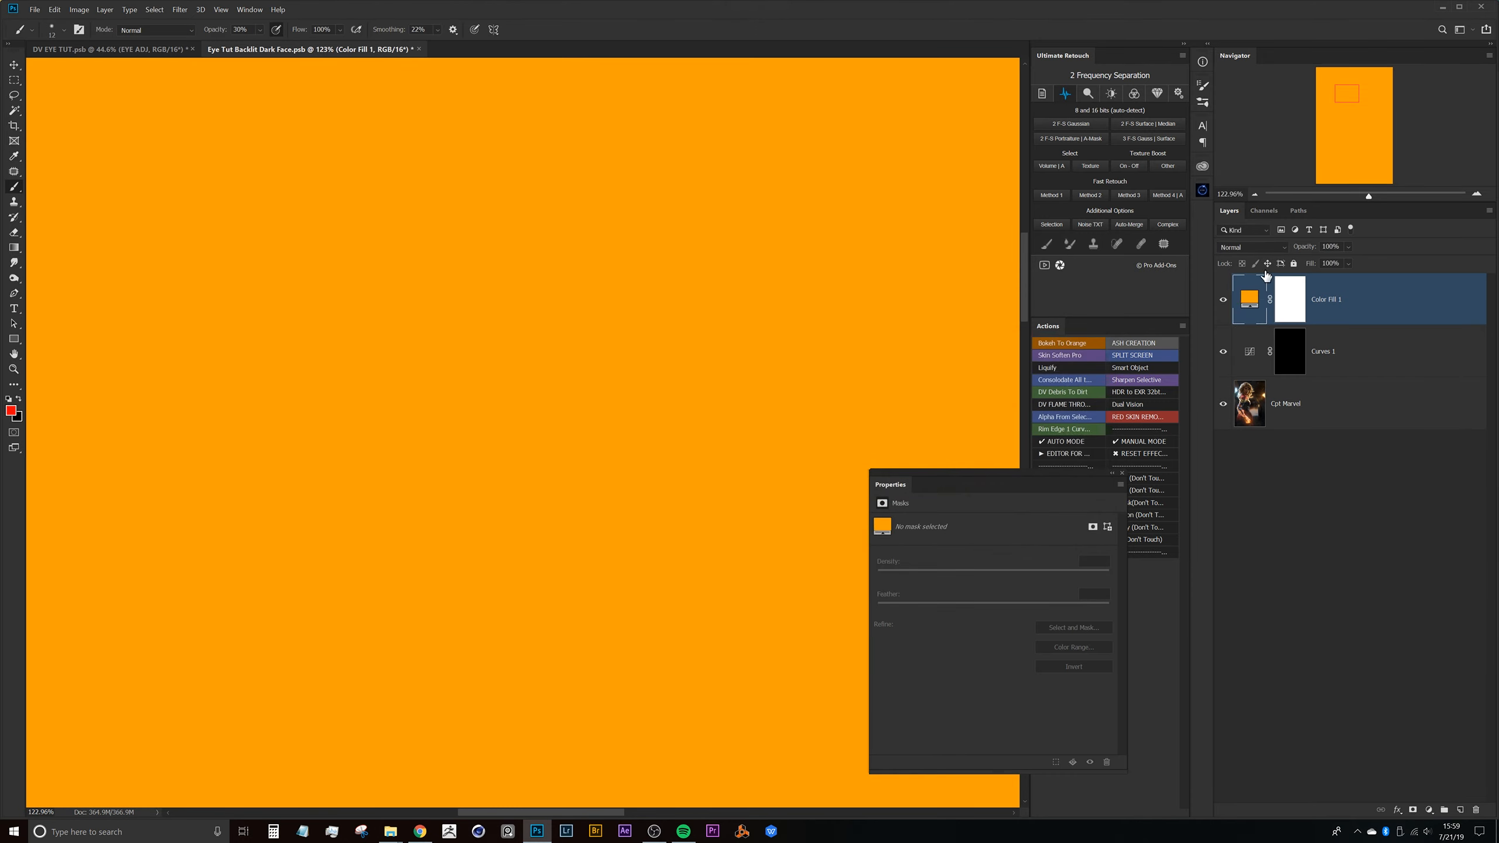
left_click(1255, 247)
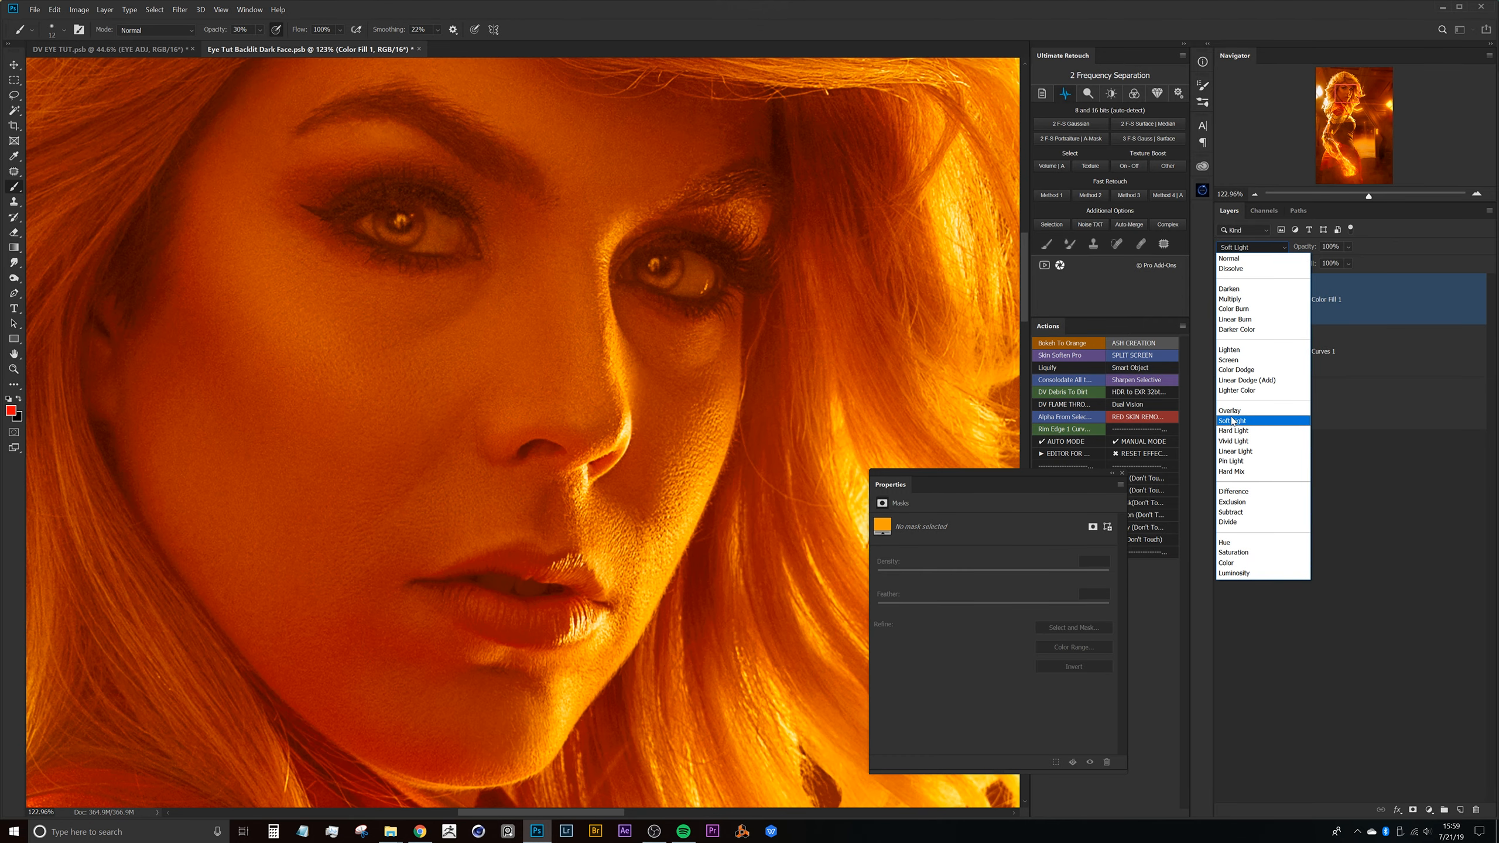
left_click(1231, 416)
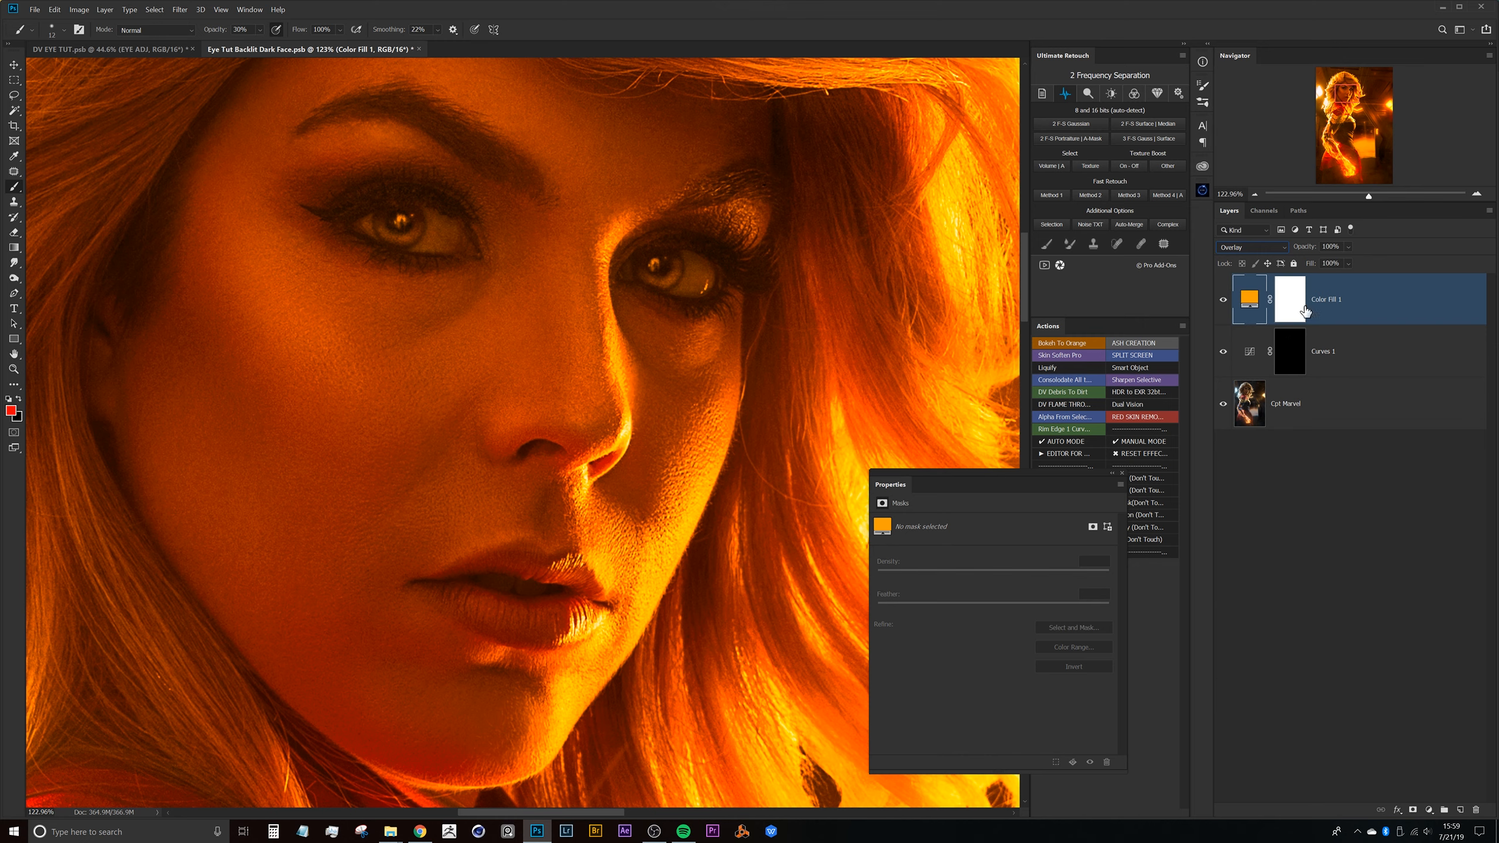
Clip the orange Color Fill 1 layer to the Curves 1 layer so it only colors the irises
left_click(1295, 310)
left_click(1324, 306)
mouse_move(1315, 321)
left_mouse_down()
mouse_move(1307, 335)
mouse_move(1316, 322)
left_mouse_up()
left_click(1321, 328)
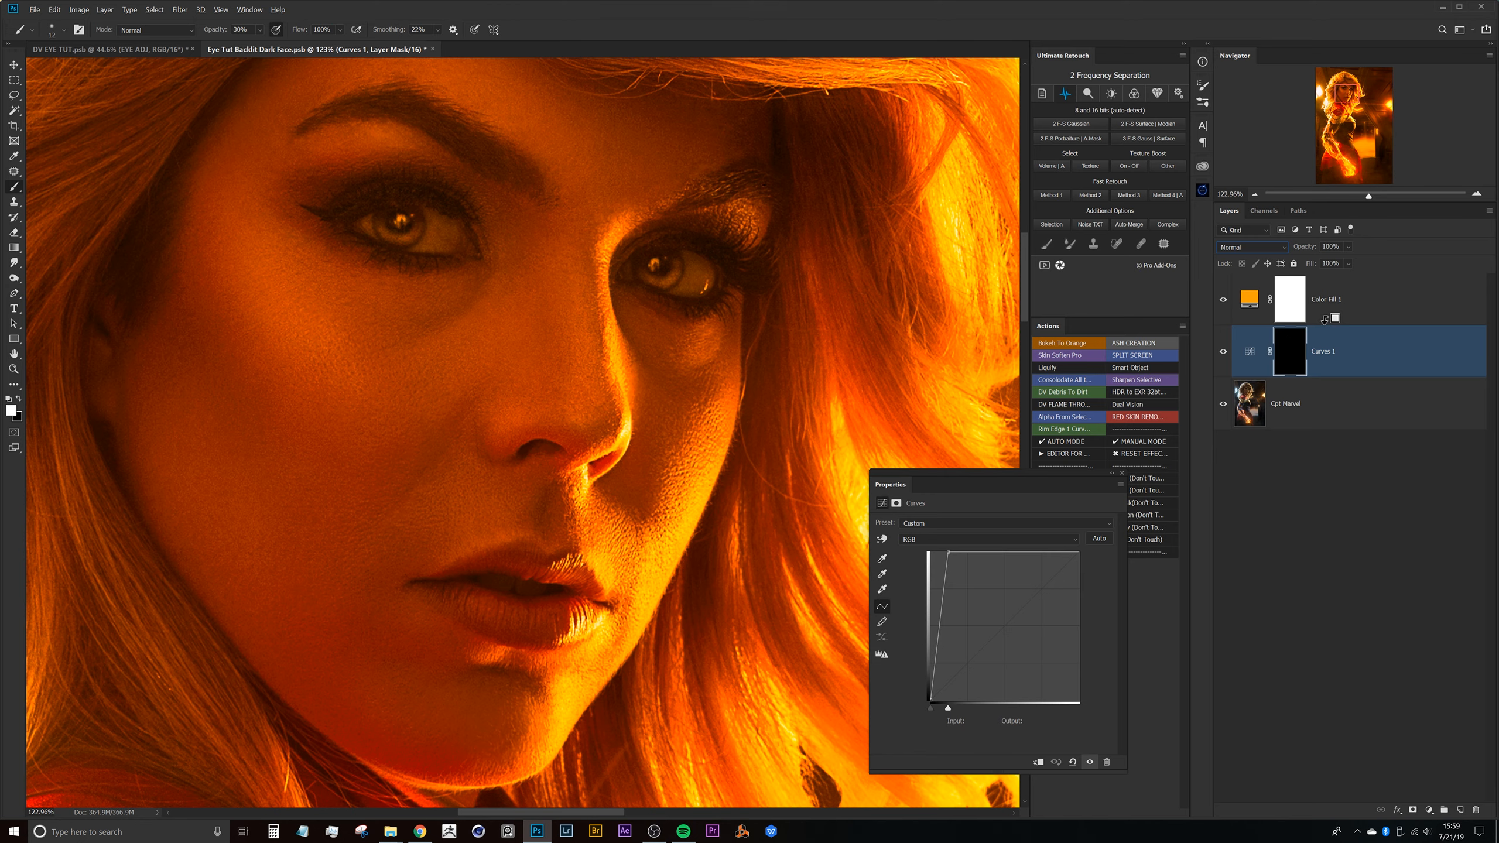
left_click(1292, 319, "alt")
Paint black at 100% opacity on the Color Fill 1 mask to remove the orange from both eyes' catchlights
mouse_move(476, 322)
left_mouse_down()
mouse_move(562, 335)
mouse_move(472, 338)
left_mouse_up()
left_click_drag(611, 357, 579, 248)
mouse_move(586, 312)
left_mouse_down()
mouse_move(583, 272)
mouse_move(614, 305)
mouse_move(588, 280)
mouse_move(595, 291)
left_mouse_up()
left_click_drag(589, 230, 684, 276)
left_click_drag(643, 335, 704, 373)
mouse_move(667, 343)
left_mouse_down()
mouse_move(690, 337)
mouse_move(647, 359)
left_mouse_up()
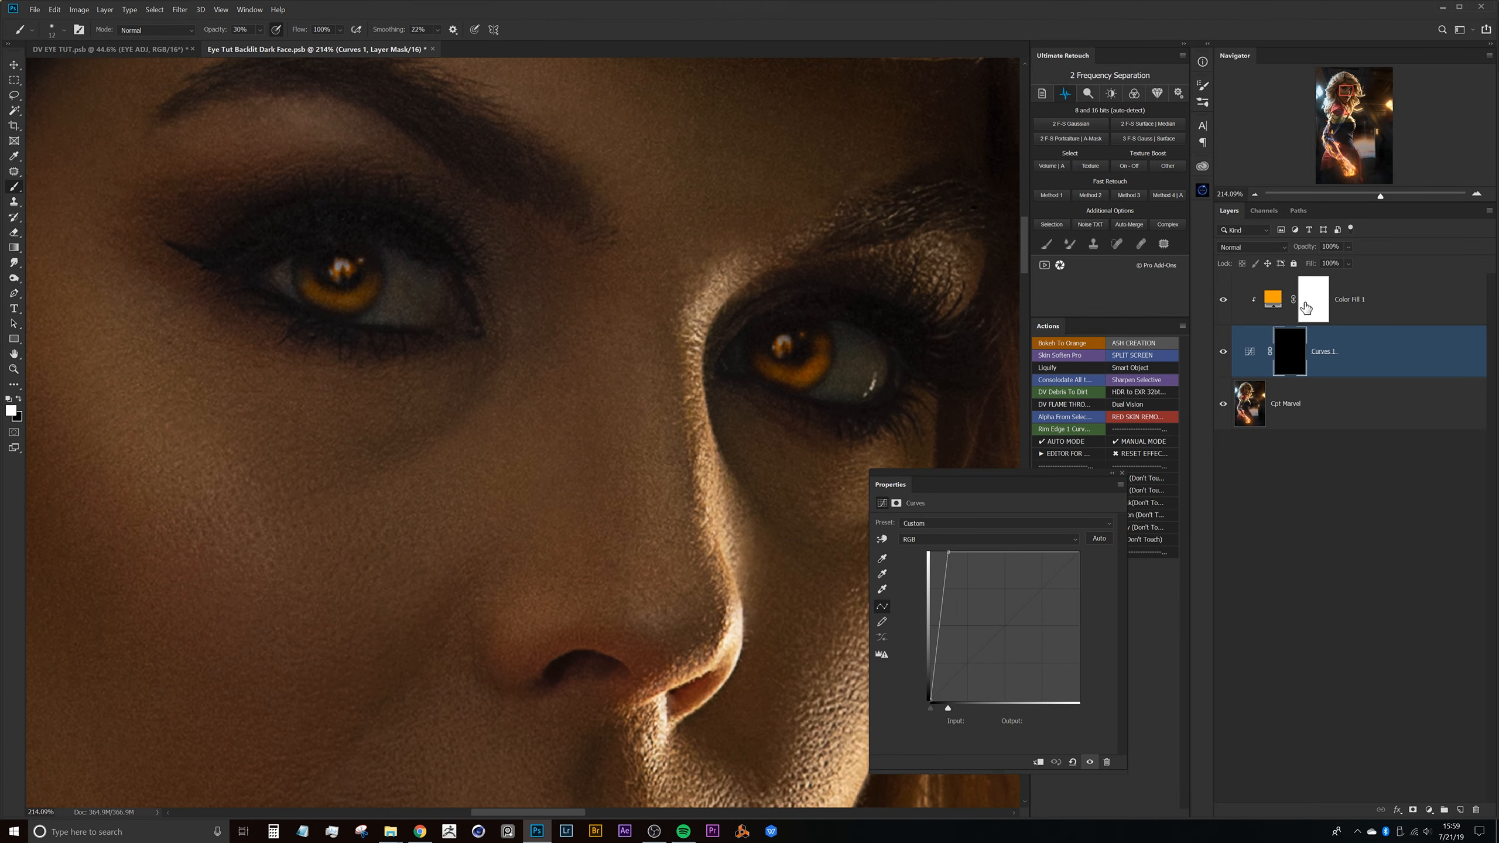
left_click(1306, 306)
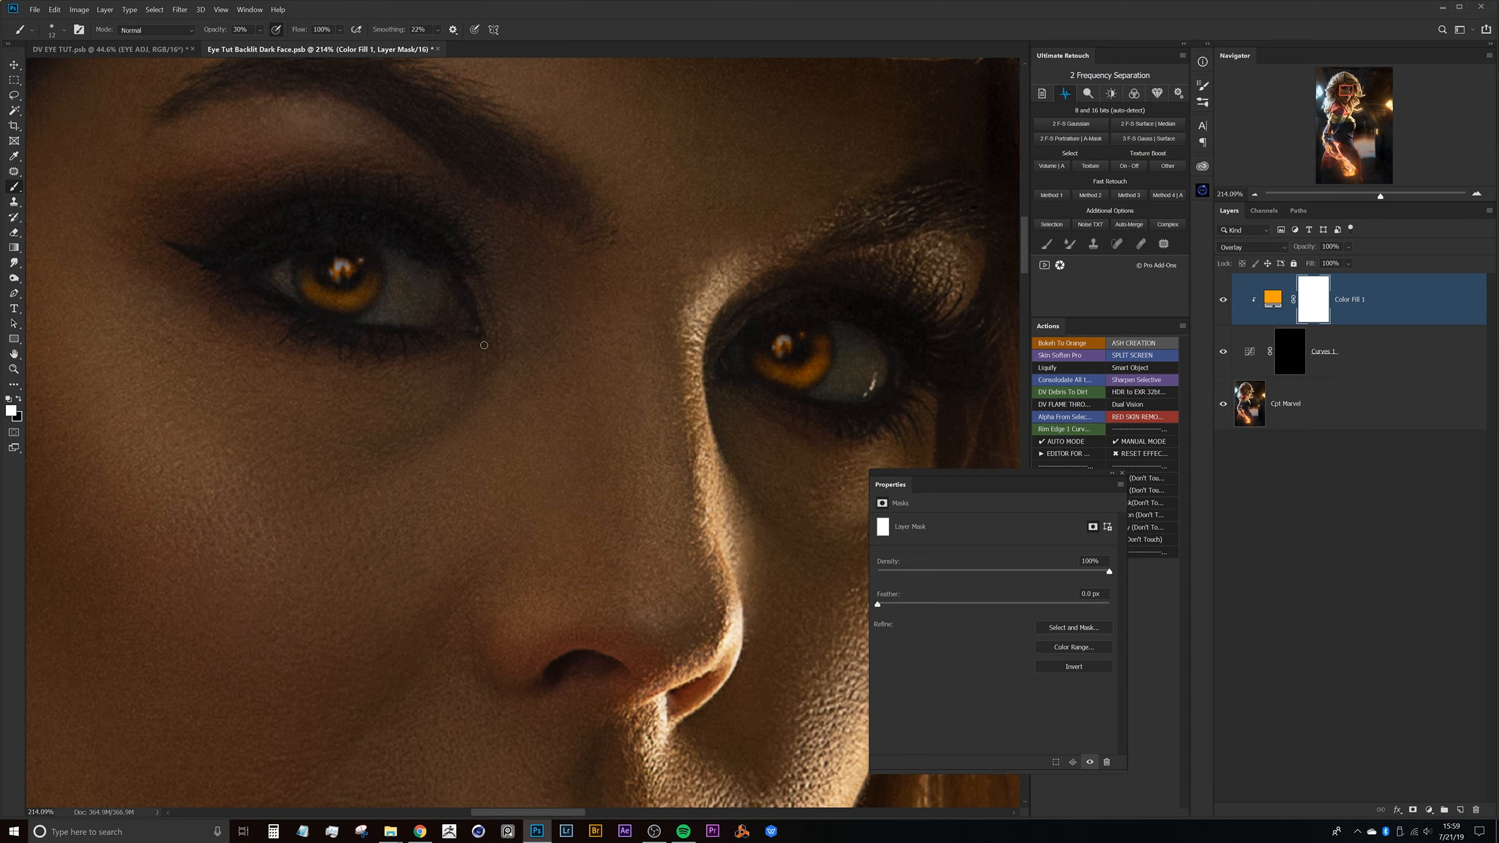
left_click_drag(343, 284, 360, 287)
left_click_drag(355, 285, 385, 261)
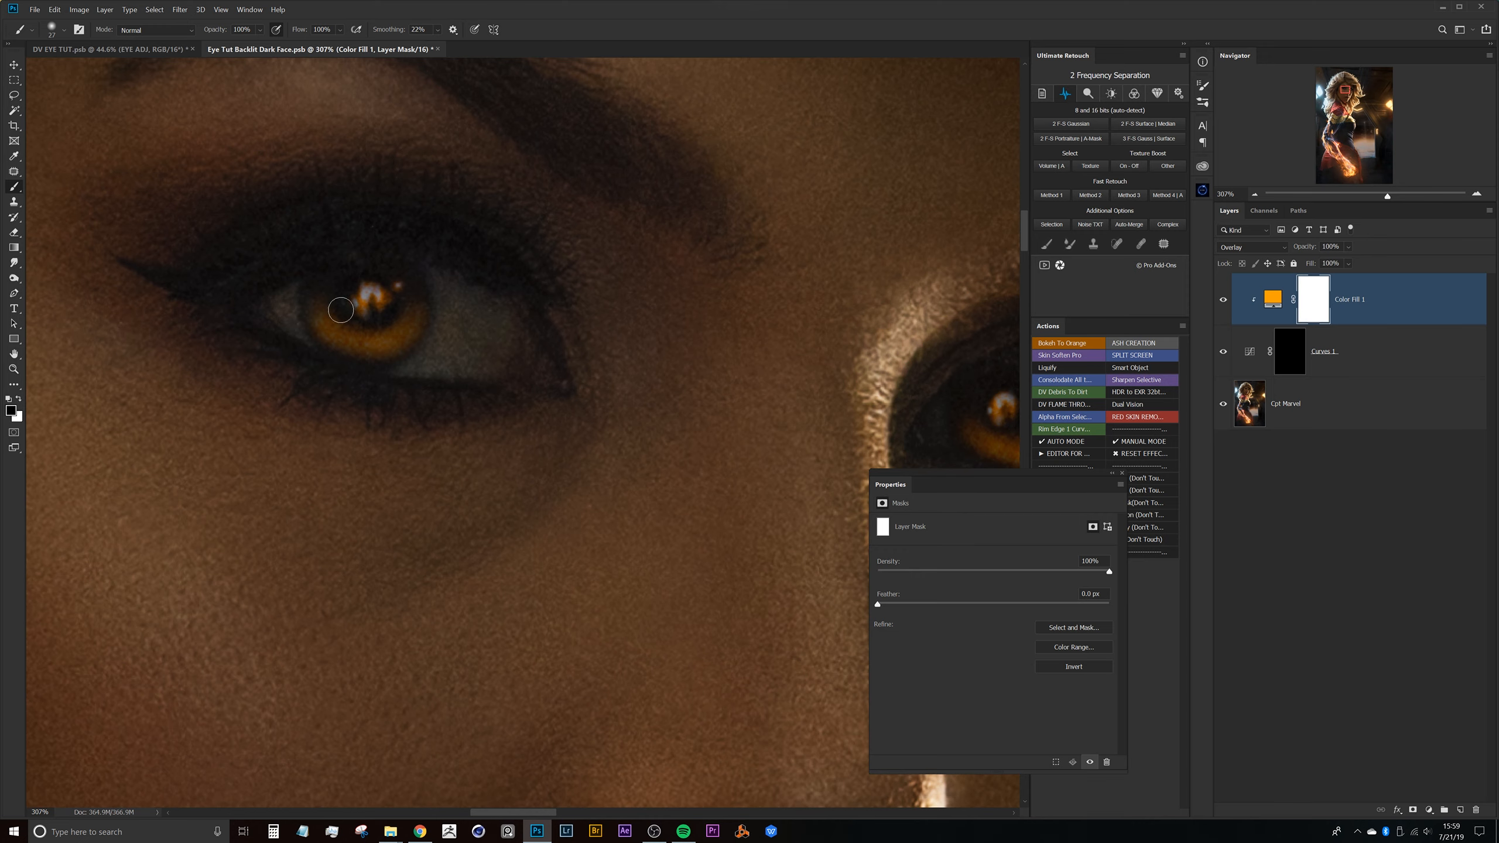
mouse_move(379, 299)
left_mouse_down()
mouse_move(368, 292)
mouse_move(394, 282)
left_mouse_up()
left_click_drag(700, 428, 442, 368)
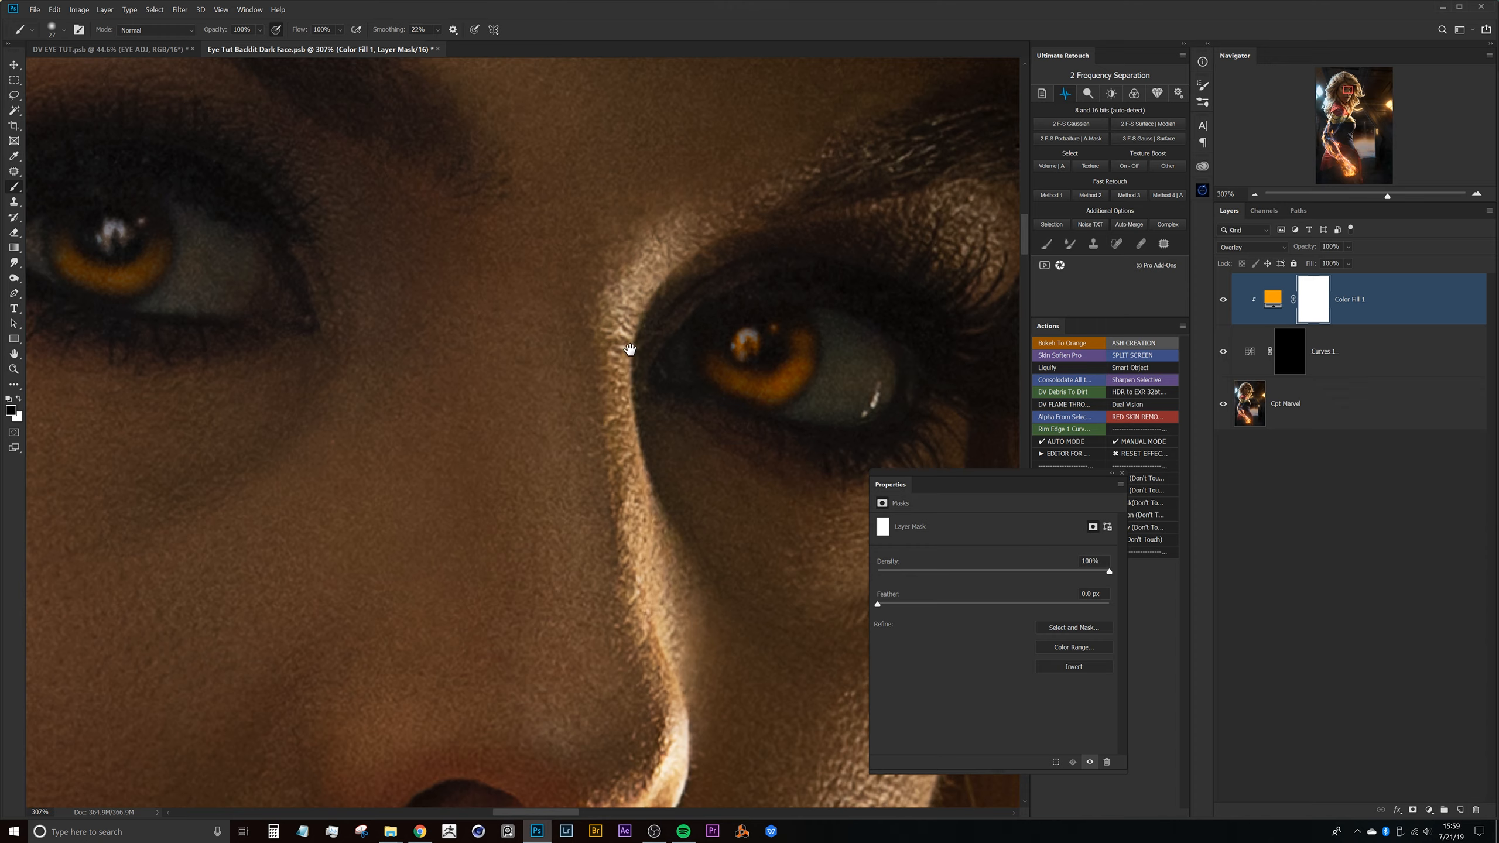
left_click_drag(625, 345, 533, 344)
left_click_drag(662, 339, 645, 347)
Add a Curves layer above Color Fill 1 with its white point moved to input 58, and invert its mask to black
mouse_move(500, 402)
left_mouse_down()
mouse_move(652, 430)
mouse_move(571, 362)
left_mouse_up()
left_click_drag(474, 288, 374, 285)
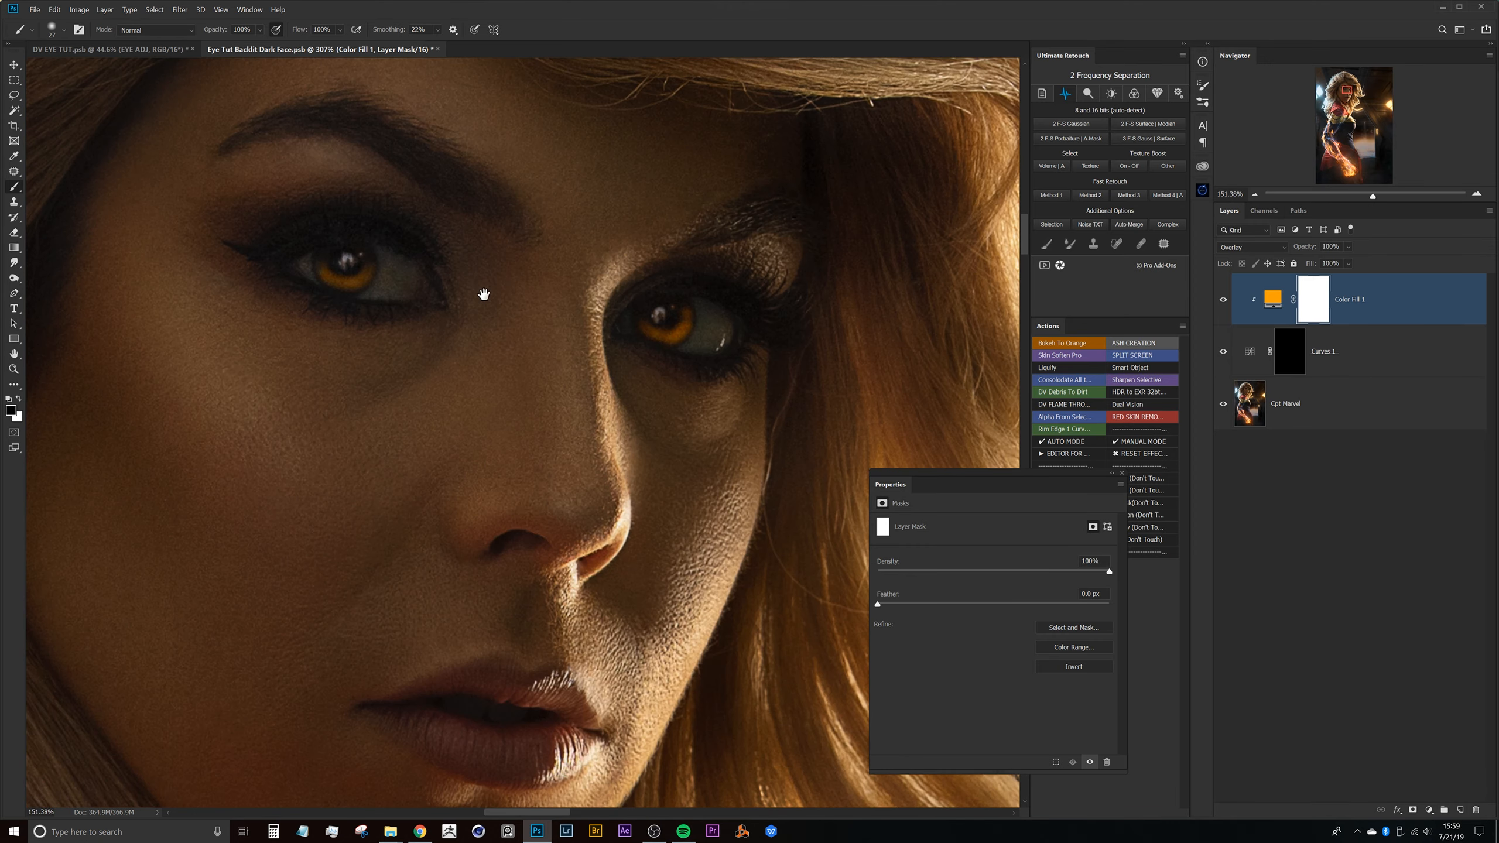
left_click_drag(518, 342, 532, 378)
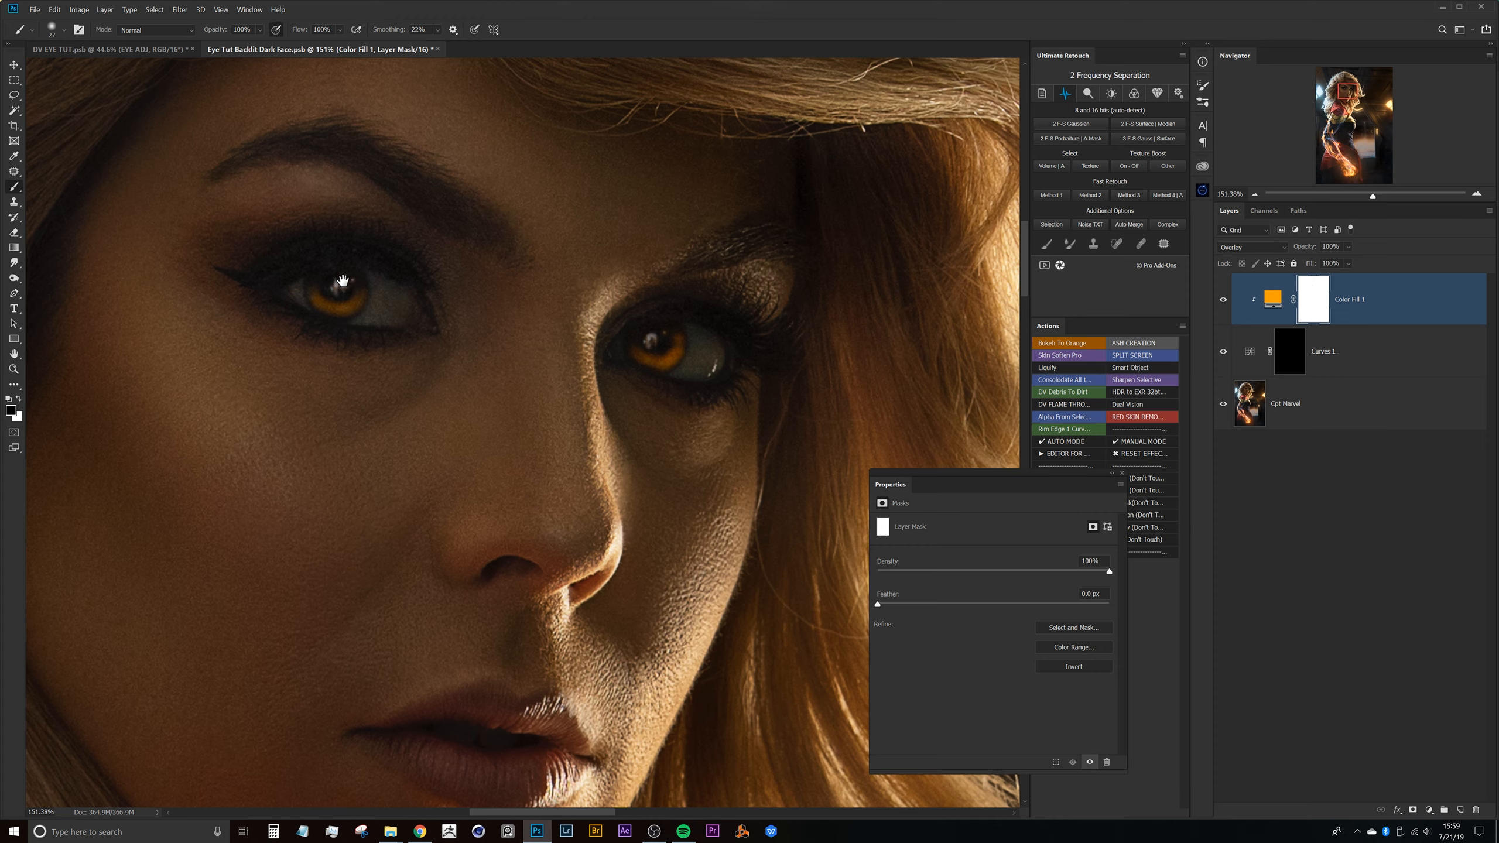
left_click_drag(534, 375, 696, 319)
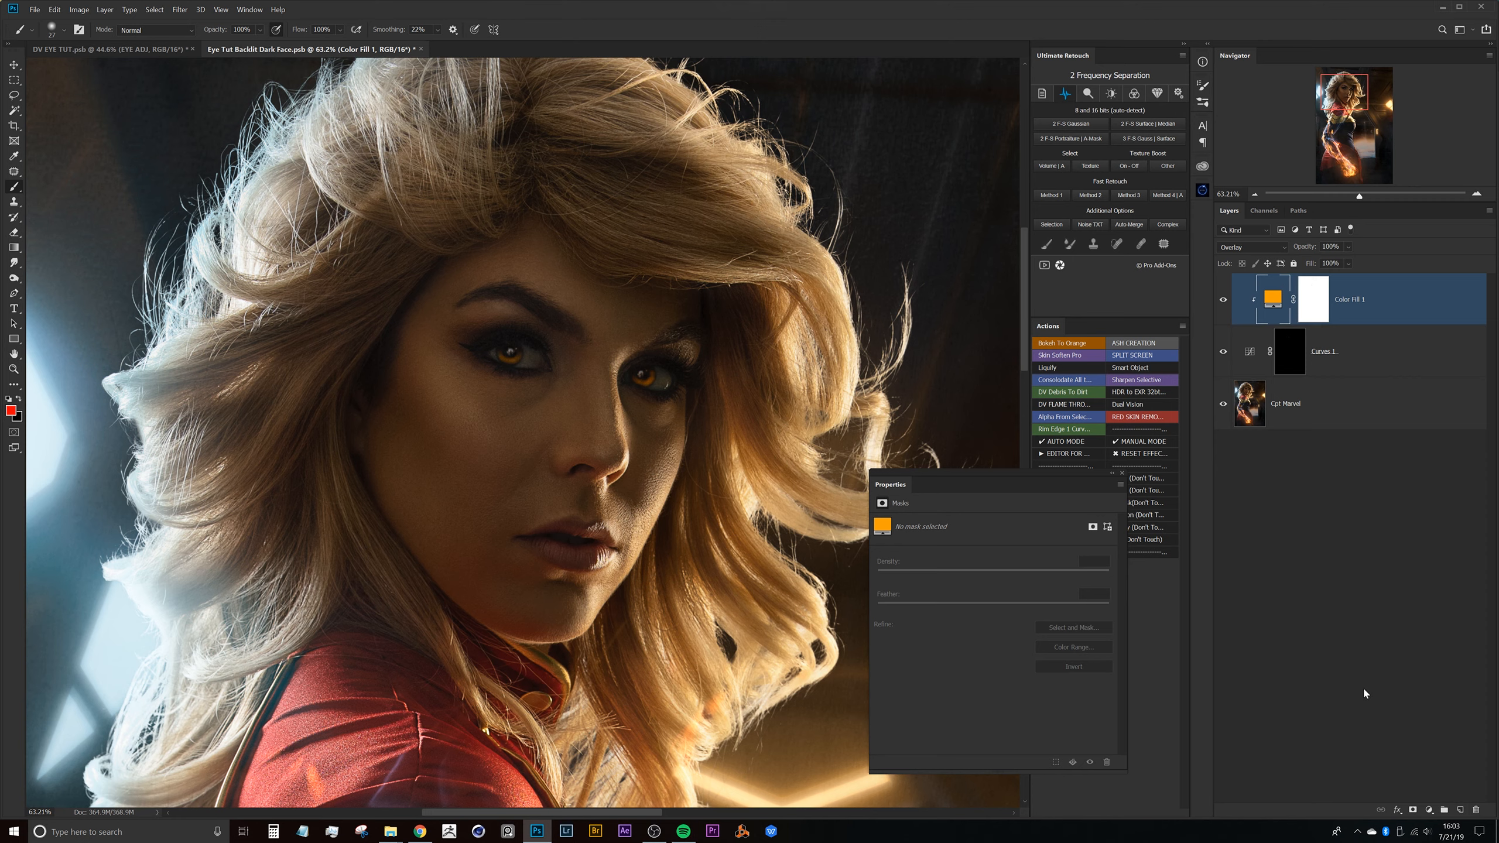
left_click(1429, 810)
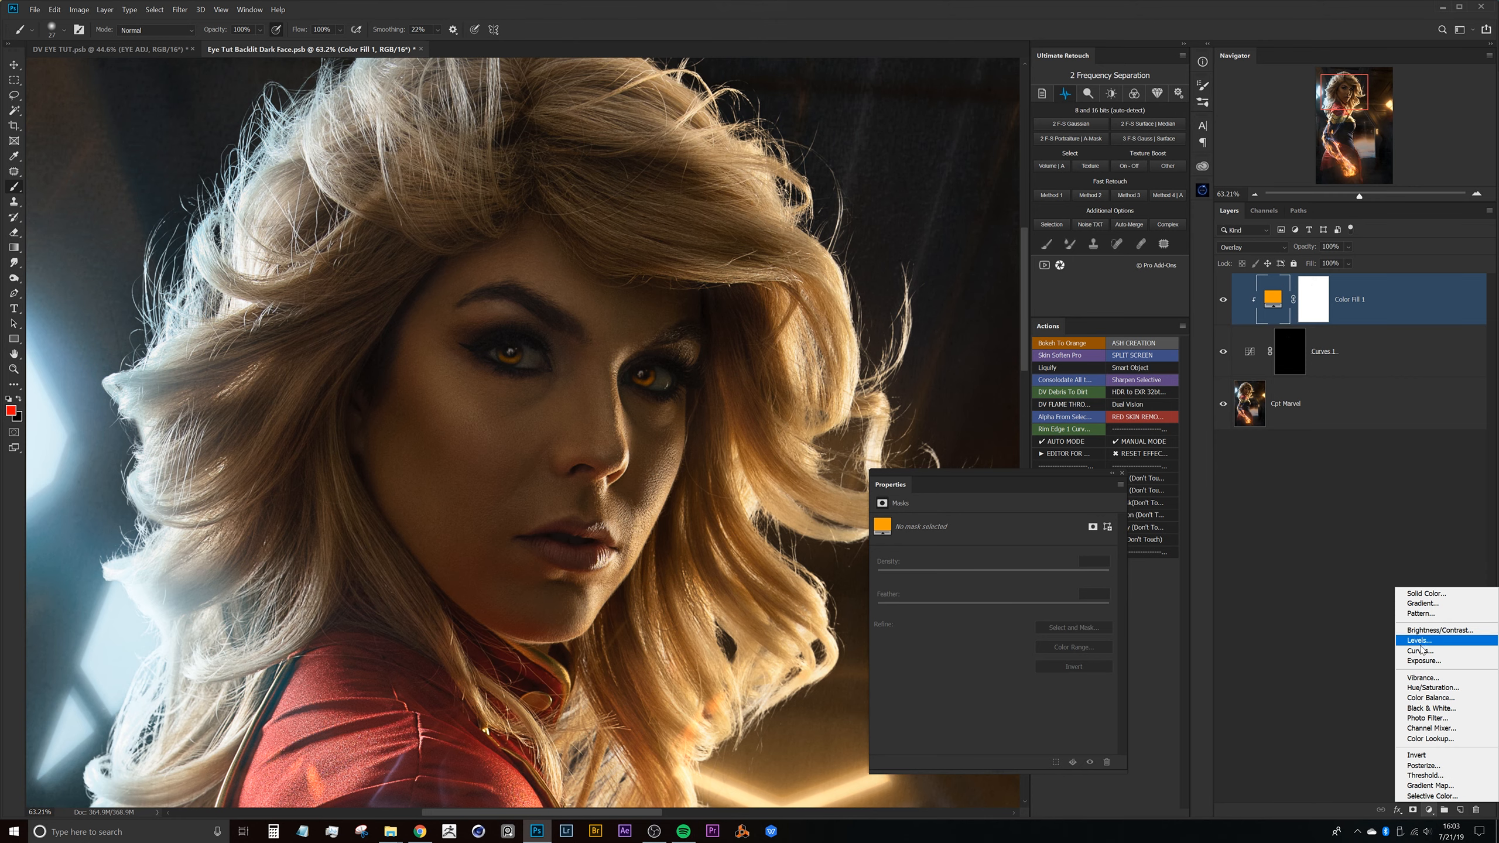
left_click(1425, 649)
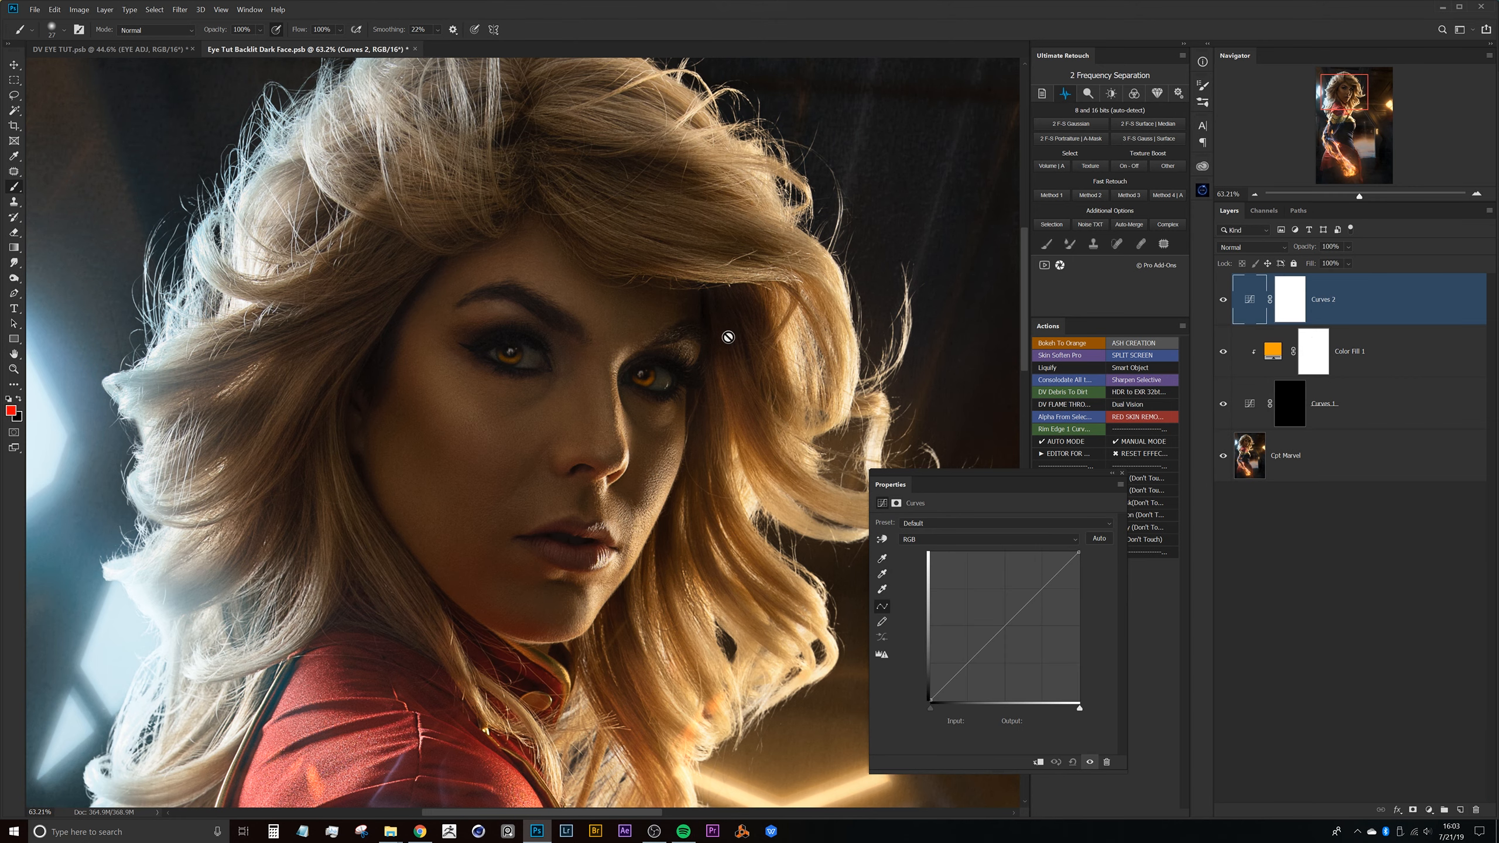
scroll(628, 366, "up", 5)
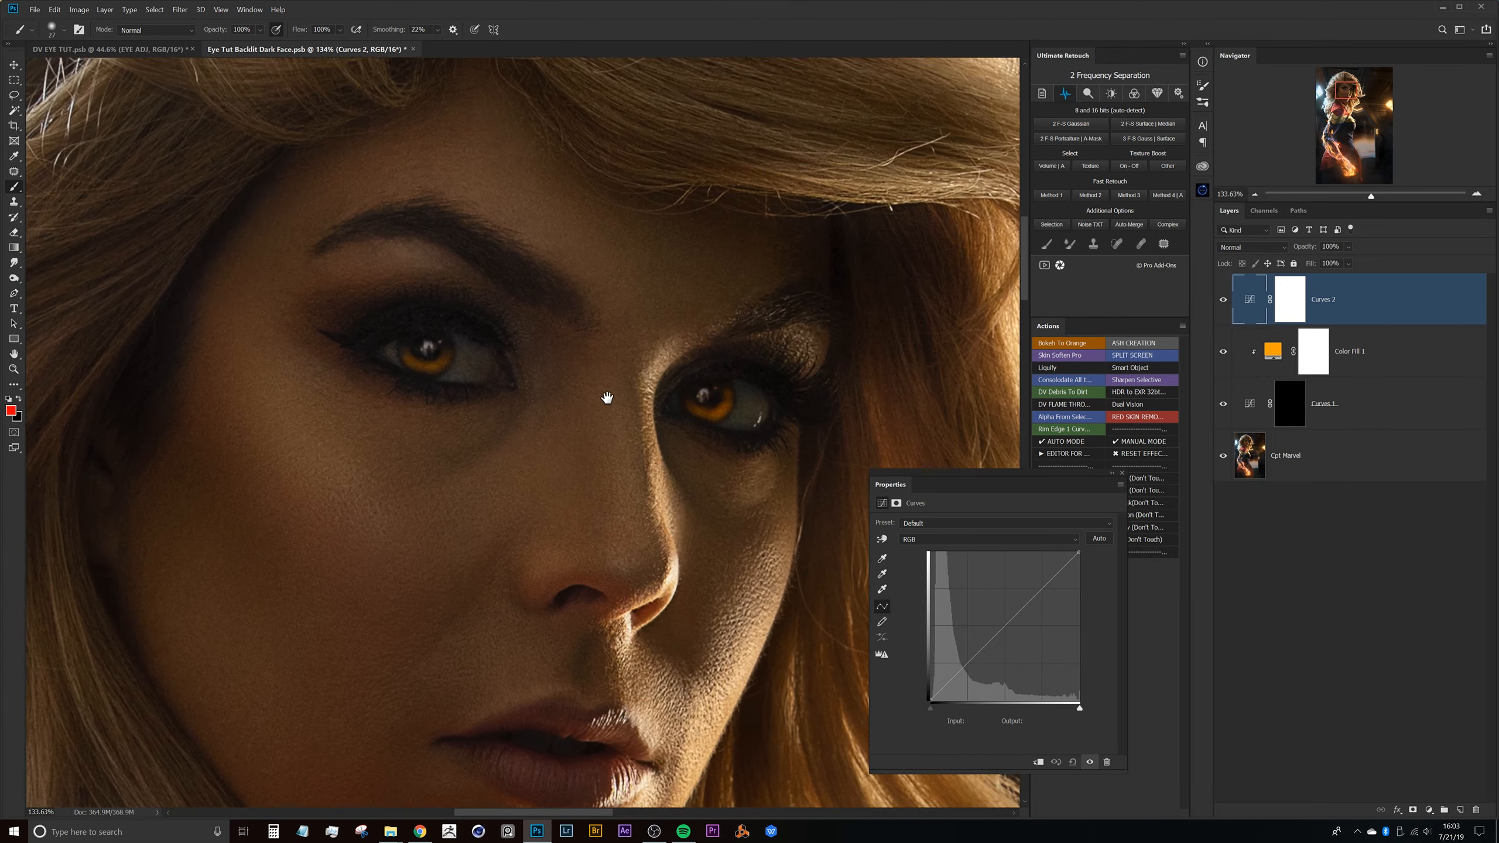
left_click_drag(1074, 556, 966, 528)
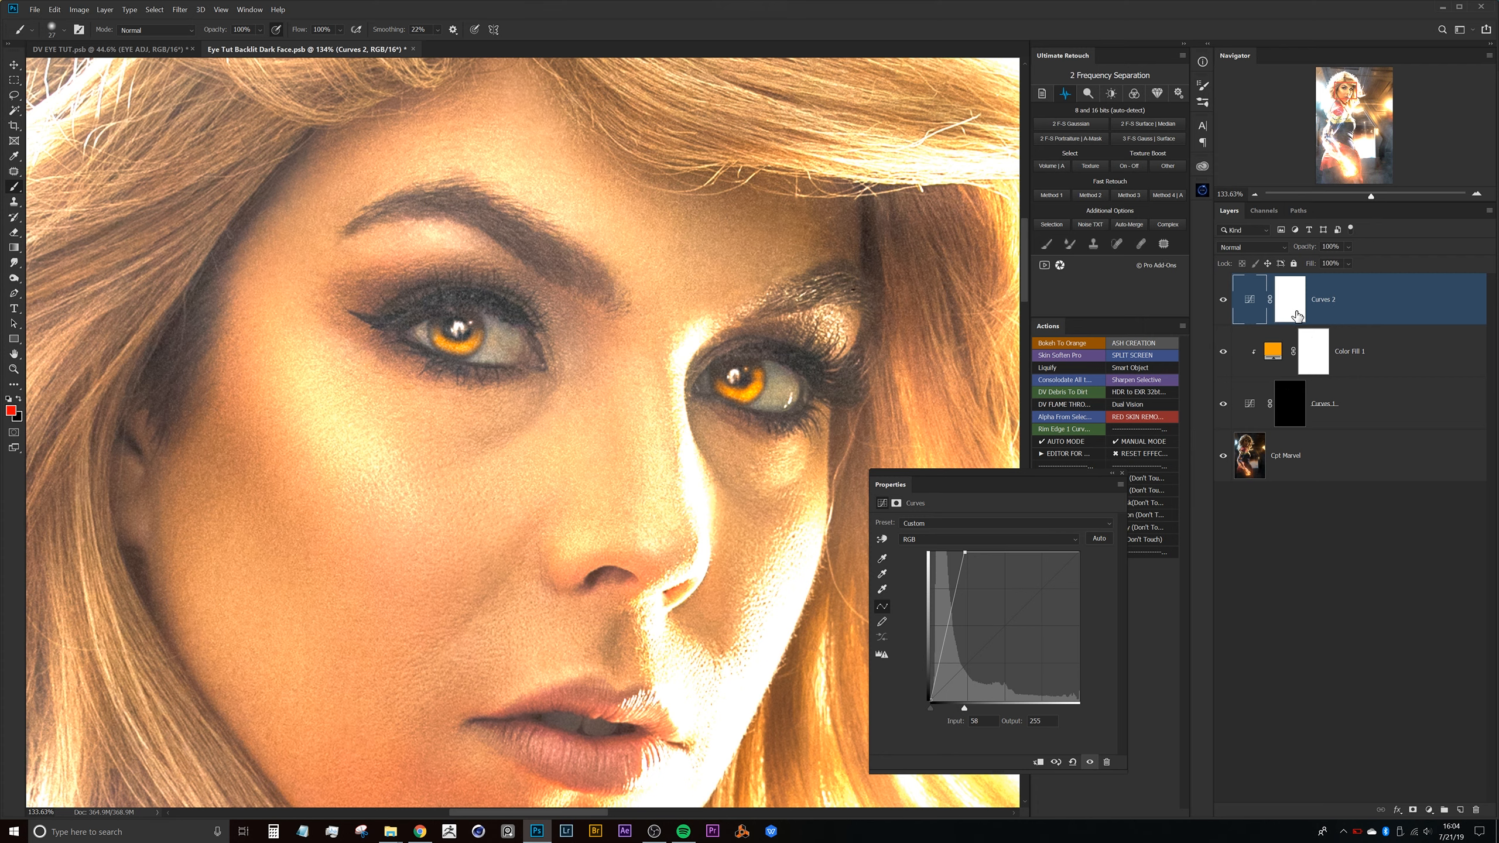
left_click(1297, 316)
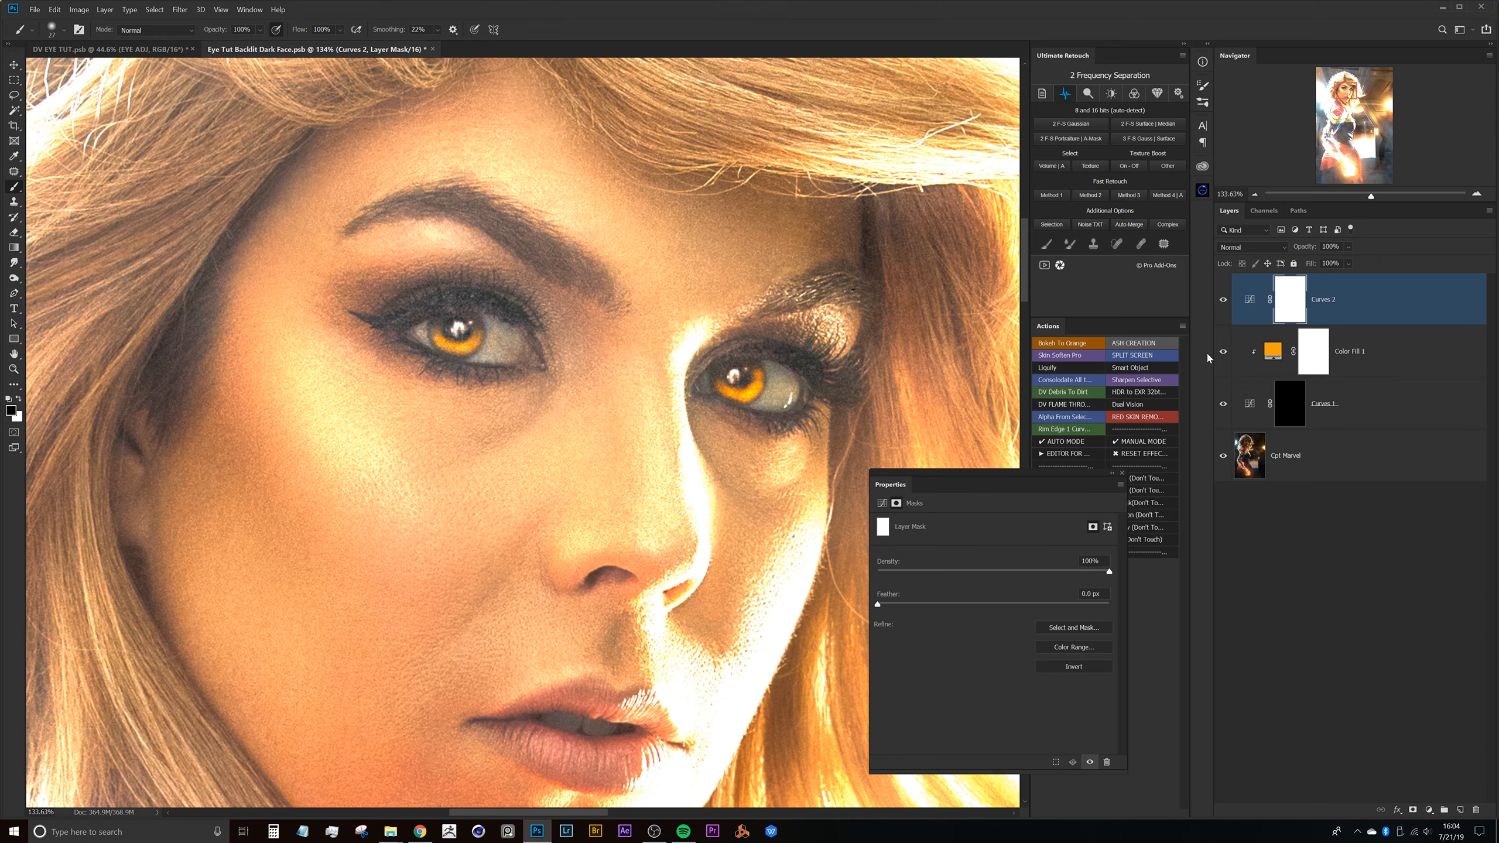
key("ctrl+i")
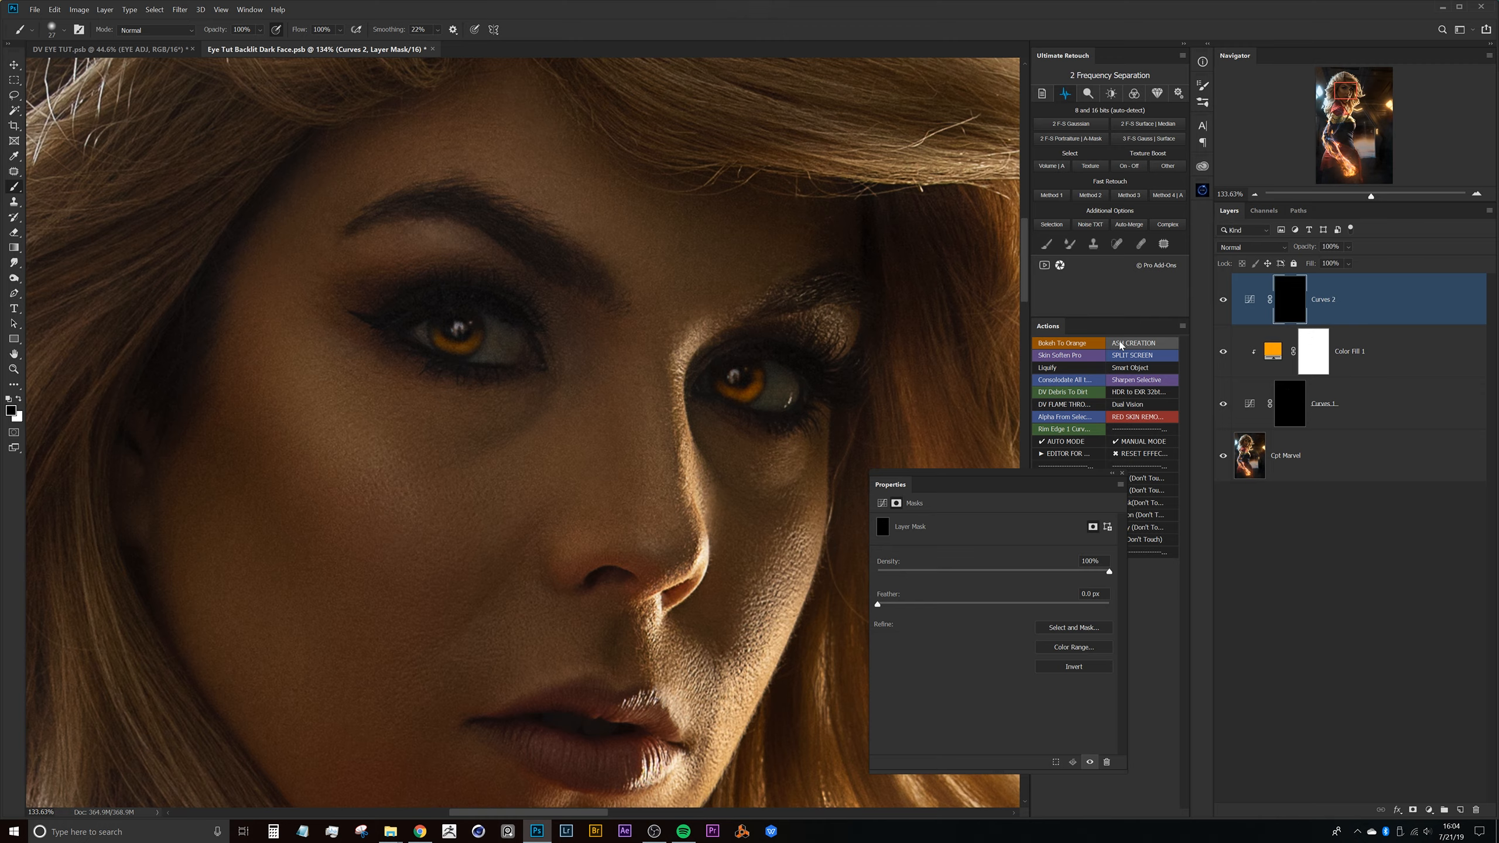
Paint white at 30% opacity on the Curves 2 mask over the lower irises of both eyes to make them glow
mouse_move(708, 370)
left_mouse_down()
mouse_move(682, 358)
mouse_move(822, 367)
left_mouse_up()
key("x")
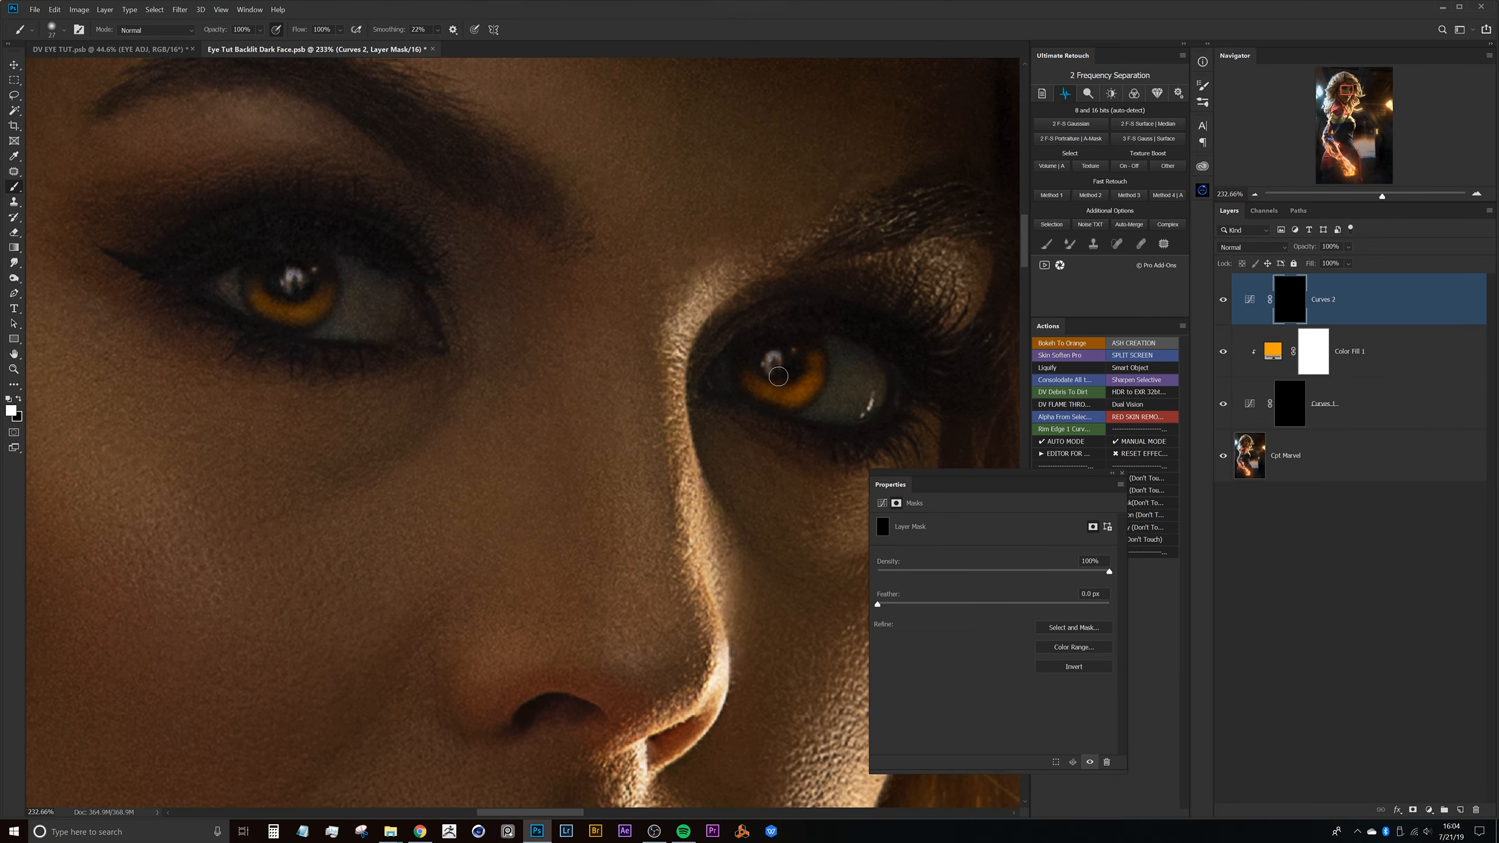
key("3")
mouse_move(777, 394)
left_mouse_down()
mouse_move(796, 391)
mouse_move(780, 376)
left_mouse_up()
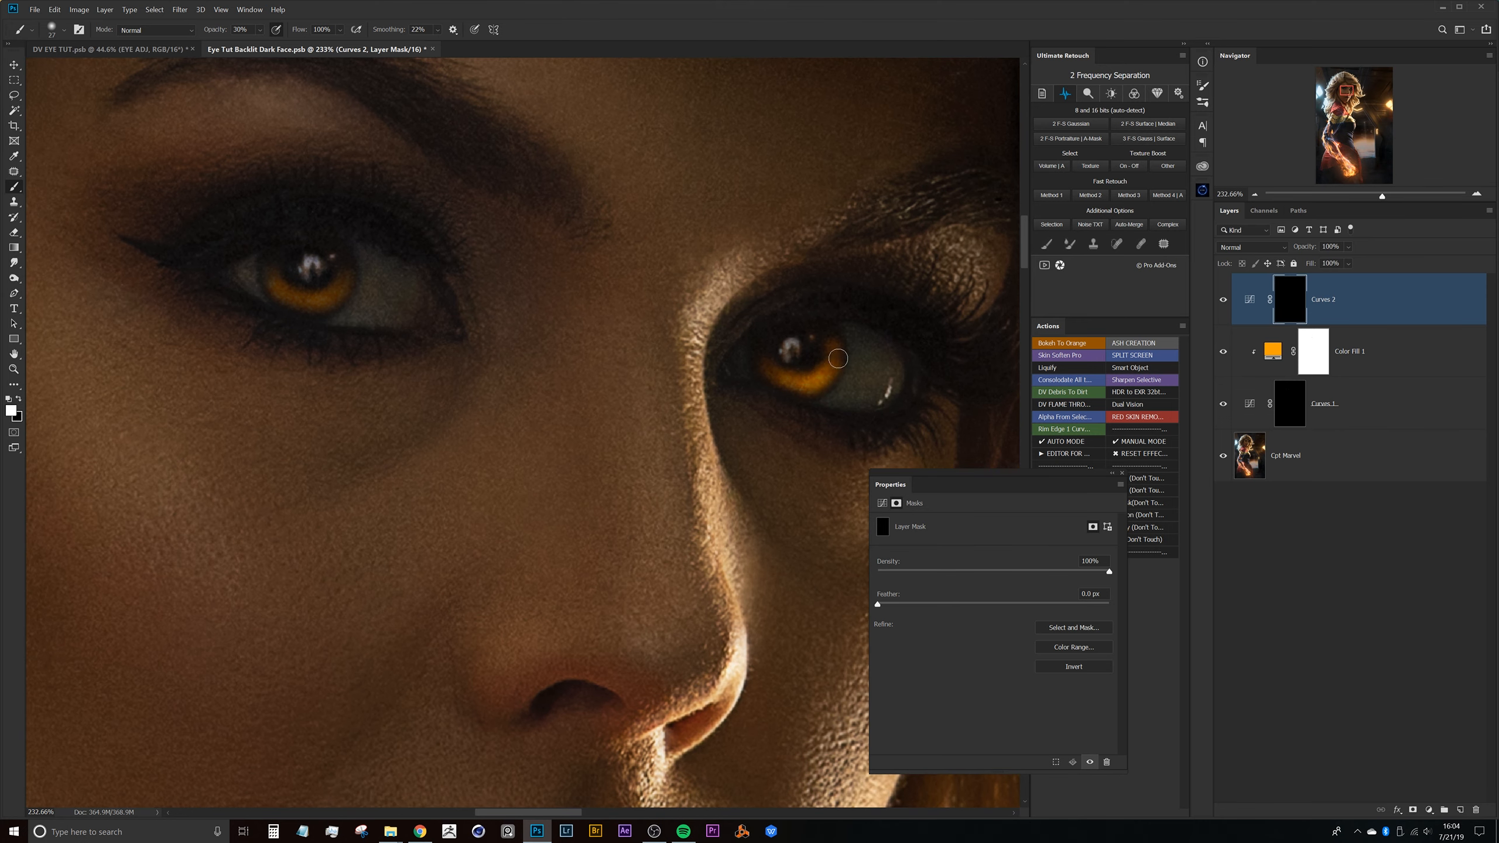
left_click_drag(447, 330, 550, 349)
left_click_drag(435, 311, 413, 315)
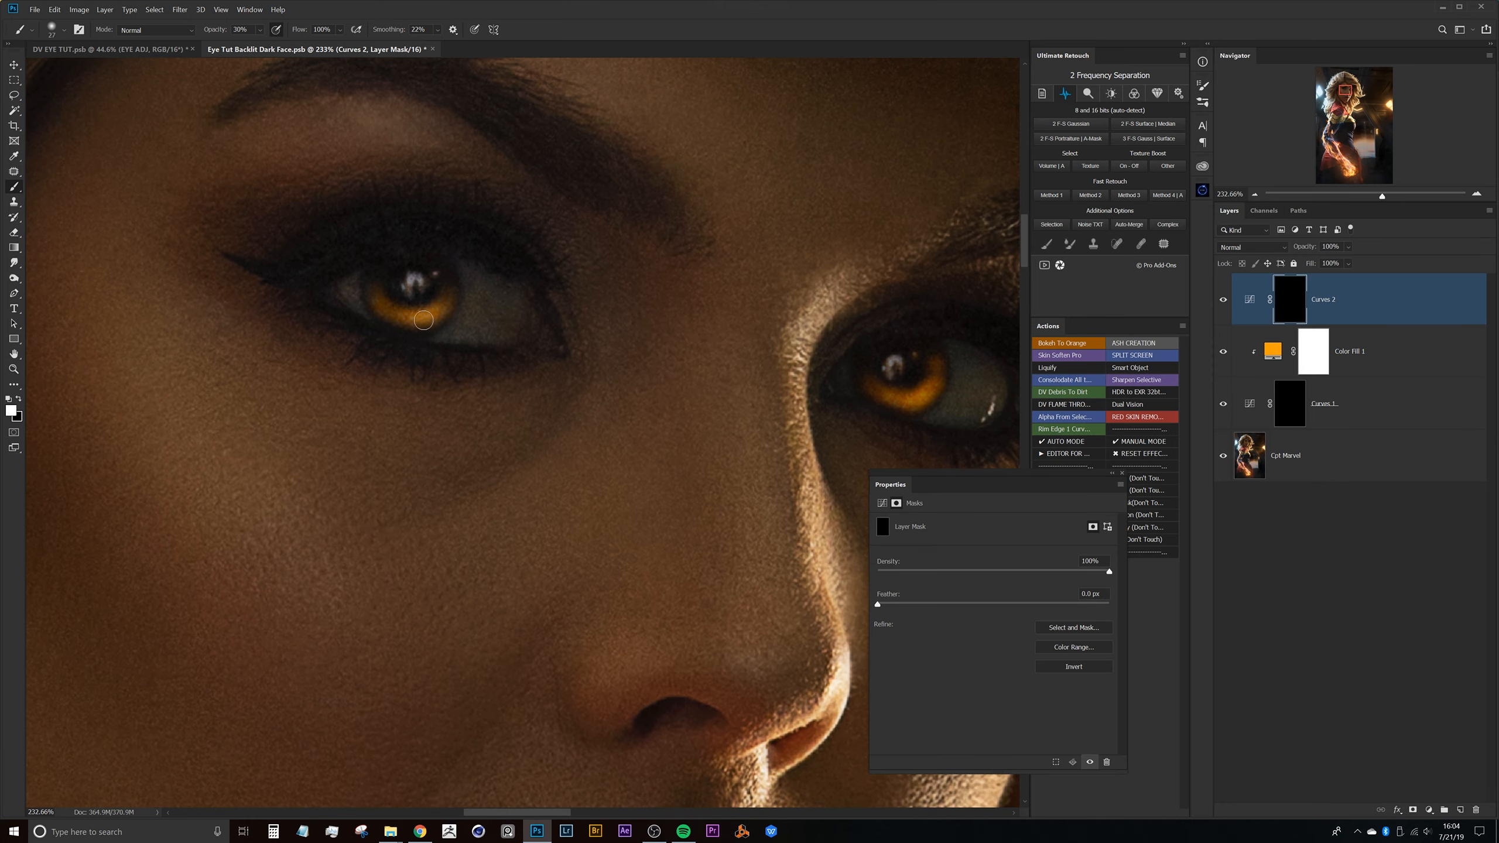
left_click_drag(530, 326, 451, 329)
left_click_drag(552, 365, 706, 331)
mouse_move(707, 330)
left_mouse_down()
mouse_move(671, 352)
mouse_move(700, 331)
mouse_move(717, 345)
left_mouse_up()
left_click_drag(512, 324, 582, 376)
left_click_drag(639, 394, 660, 370)
Rename Curves 1 as Iris Pop, Color Fill 1 as Iris Hue and Curves 2 as Iris Dodge
left_click(1345, 310)
left_click(1357, 406, "shift")
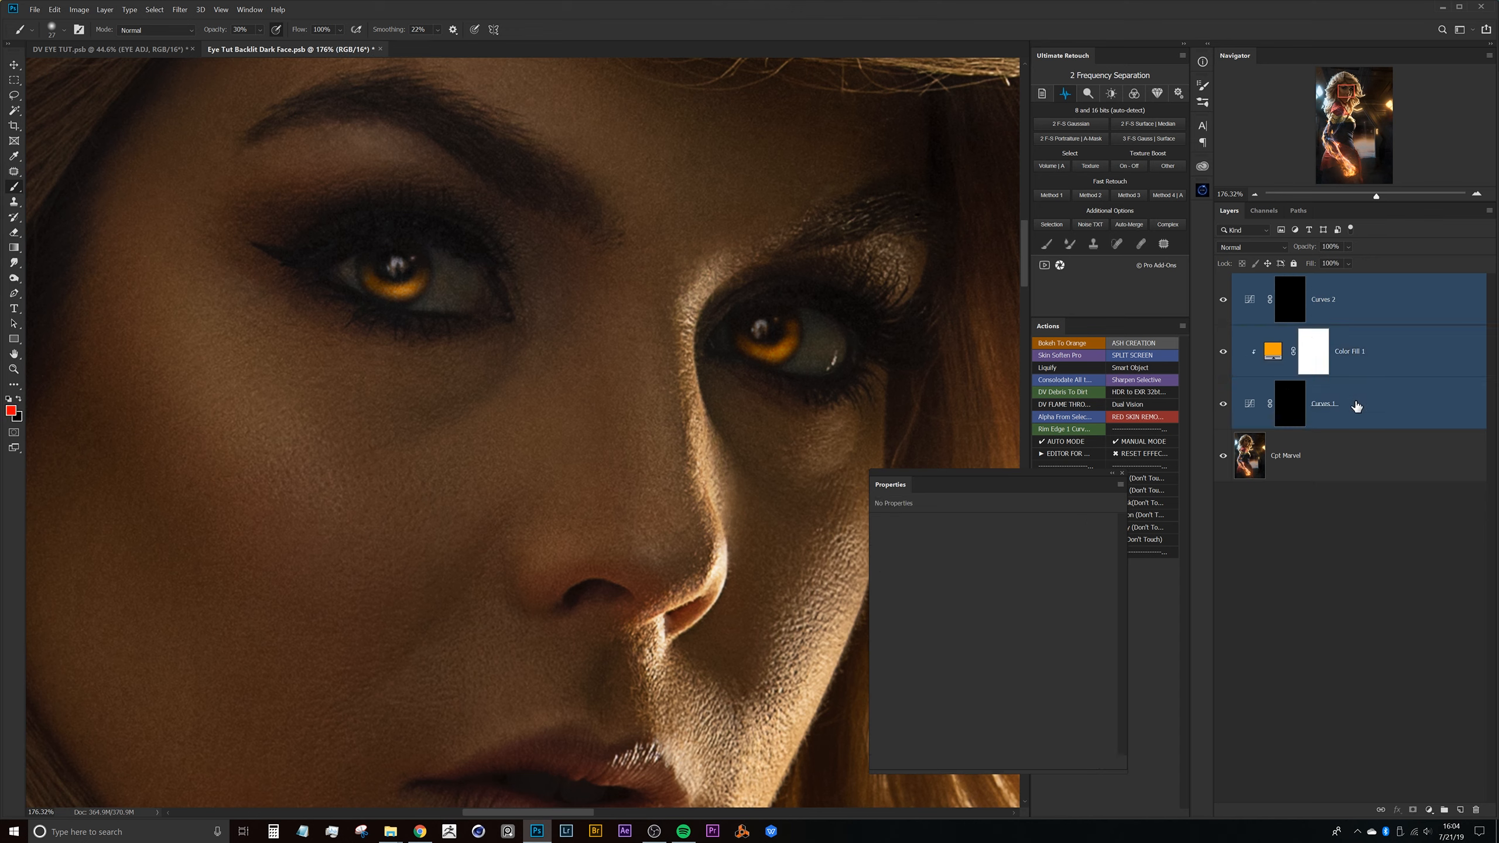
left_click(1341, 405)
double_click(1327, 404)
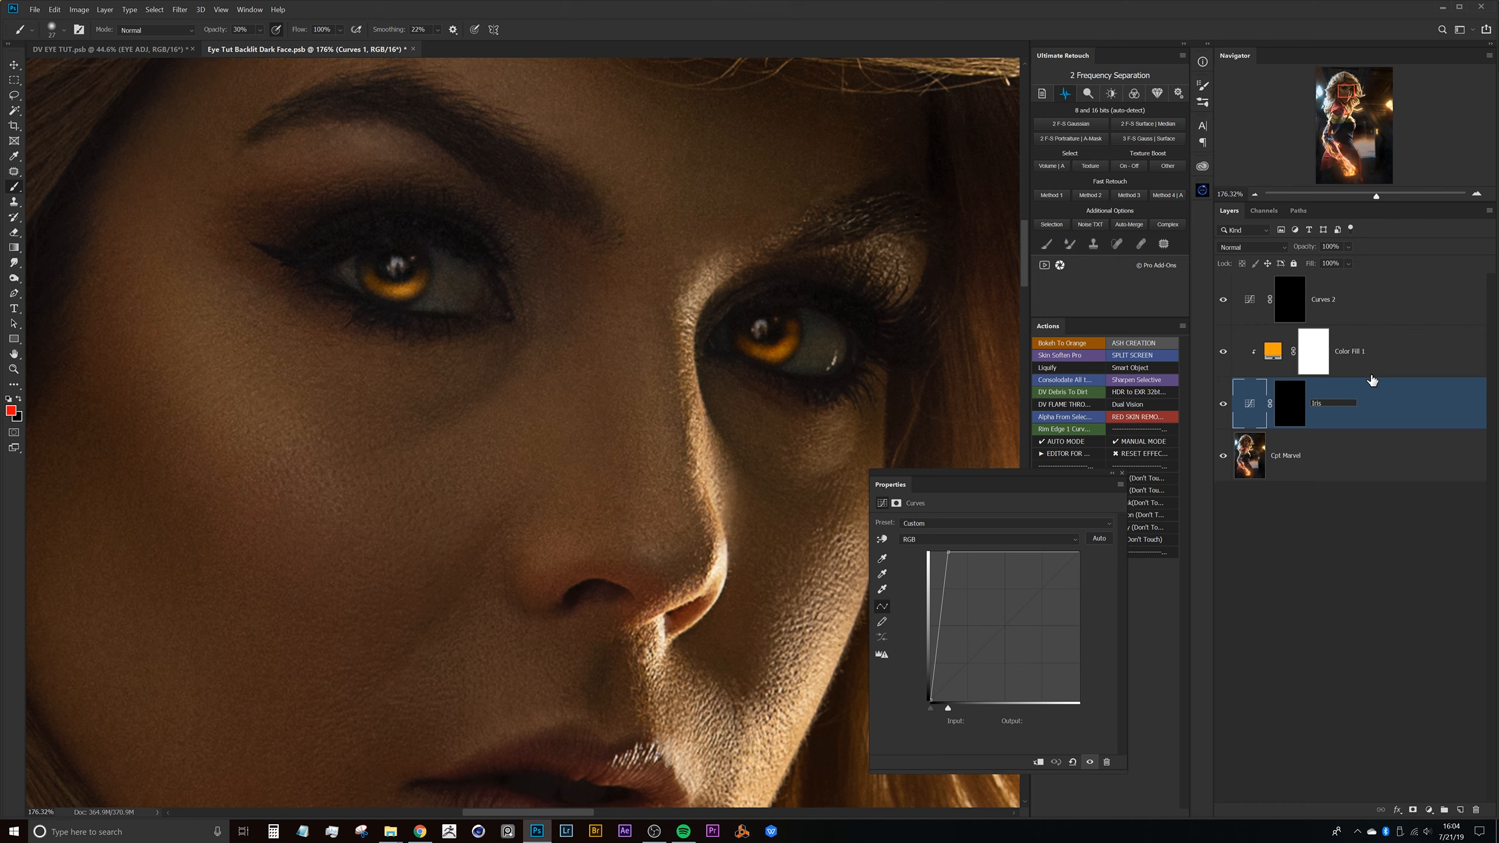
type("Iris Pop")
key("Return")
double_click(1357, 349)
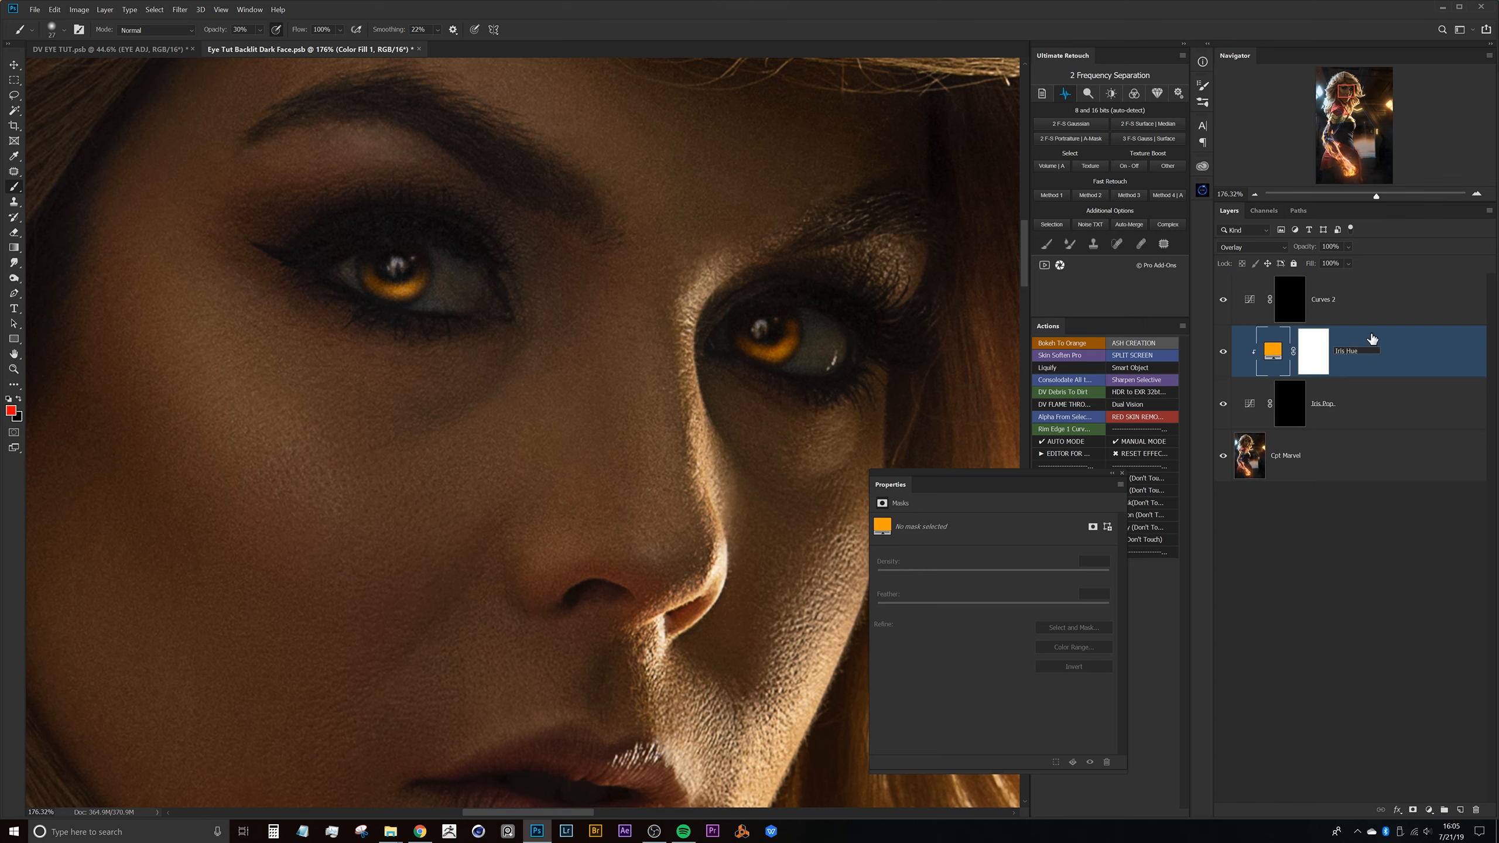
key("Return")
double_click(1324, 299)
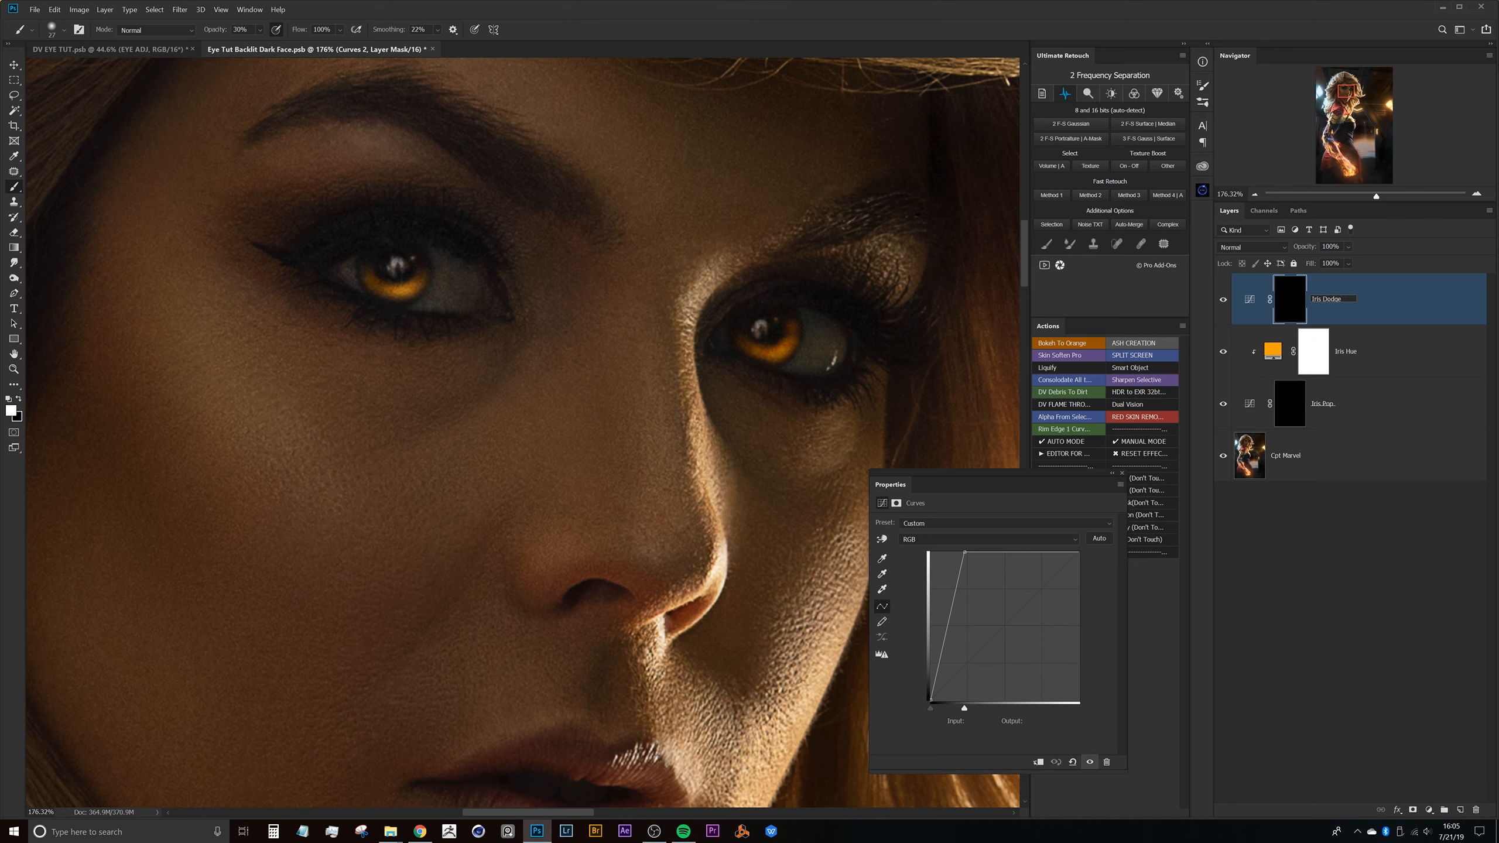
key("Return")
Hide Iris Dodge and Iris Hue and compare the eyes with the Iris Pop layer hidden and shown
left_click_drag(1231, 313, 1231, 389)
left_click(1224, 405)
left_click(1224, 405)
left_click(1224, 406)
left_click(1224, 406)
left_click(1240, 370)
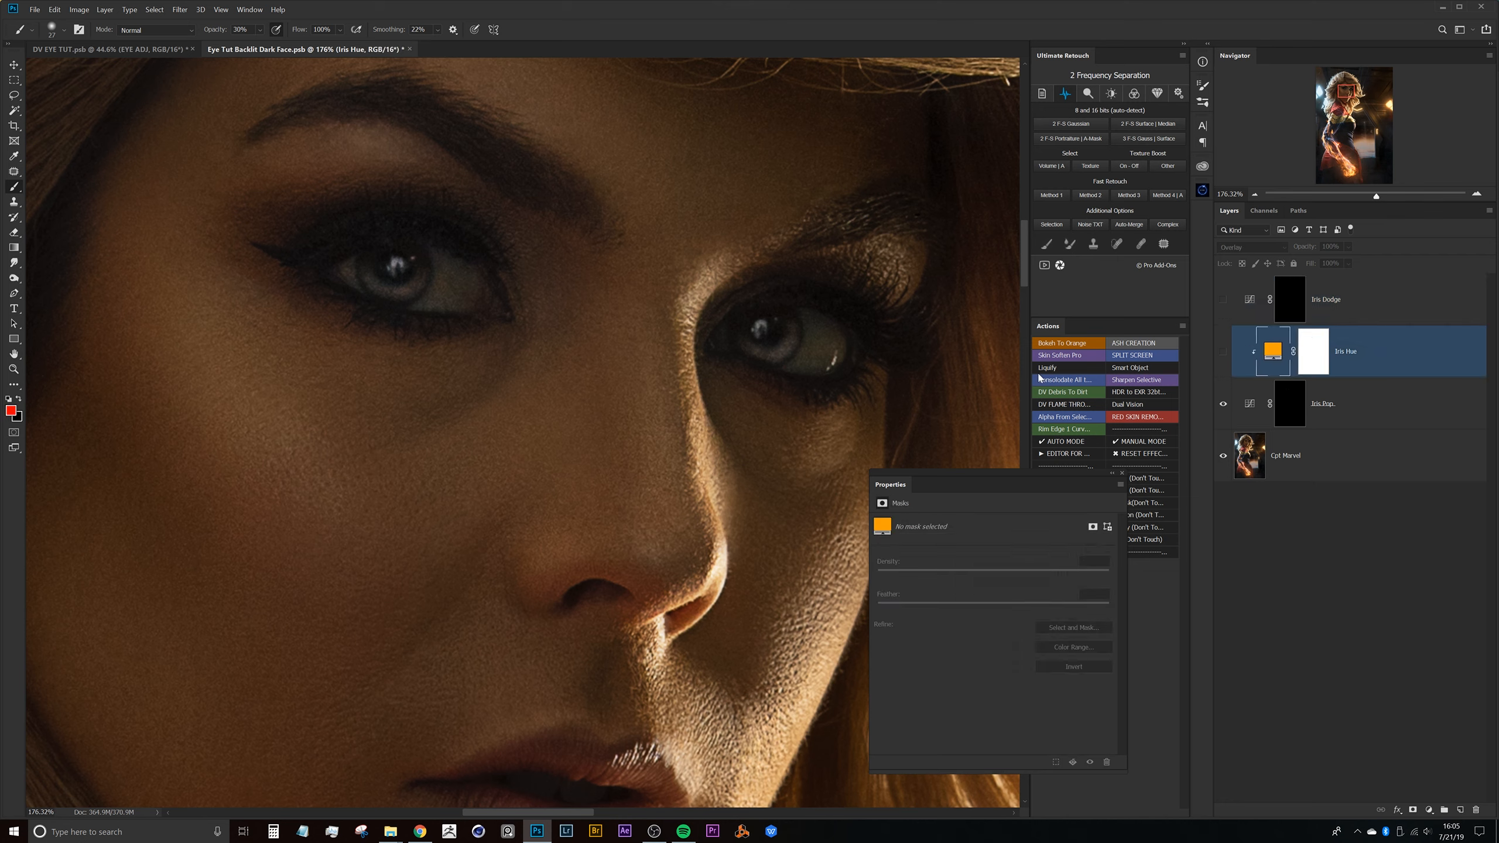
left_click(1224, 405)
left_click(1224, 405)
Compare the iris color with the Iris Hue layer hidden and shown, leaving it visible
left_click(1224, 352)
left_click(1224, 352)
left_click(1224, 352)
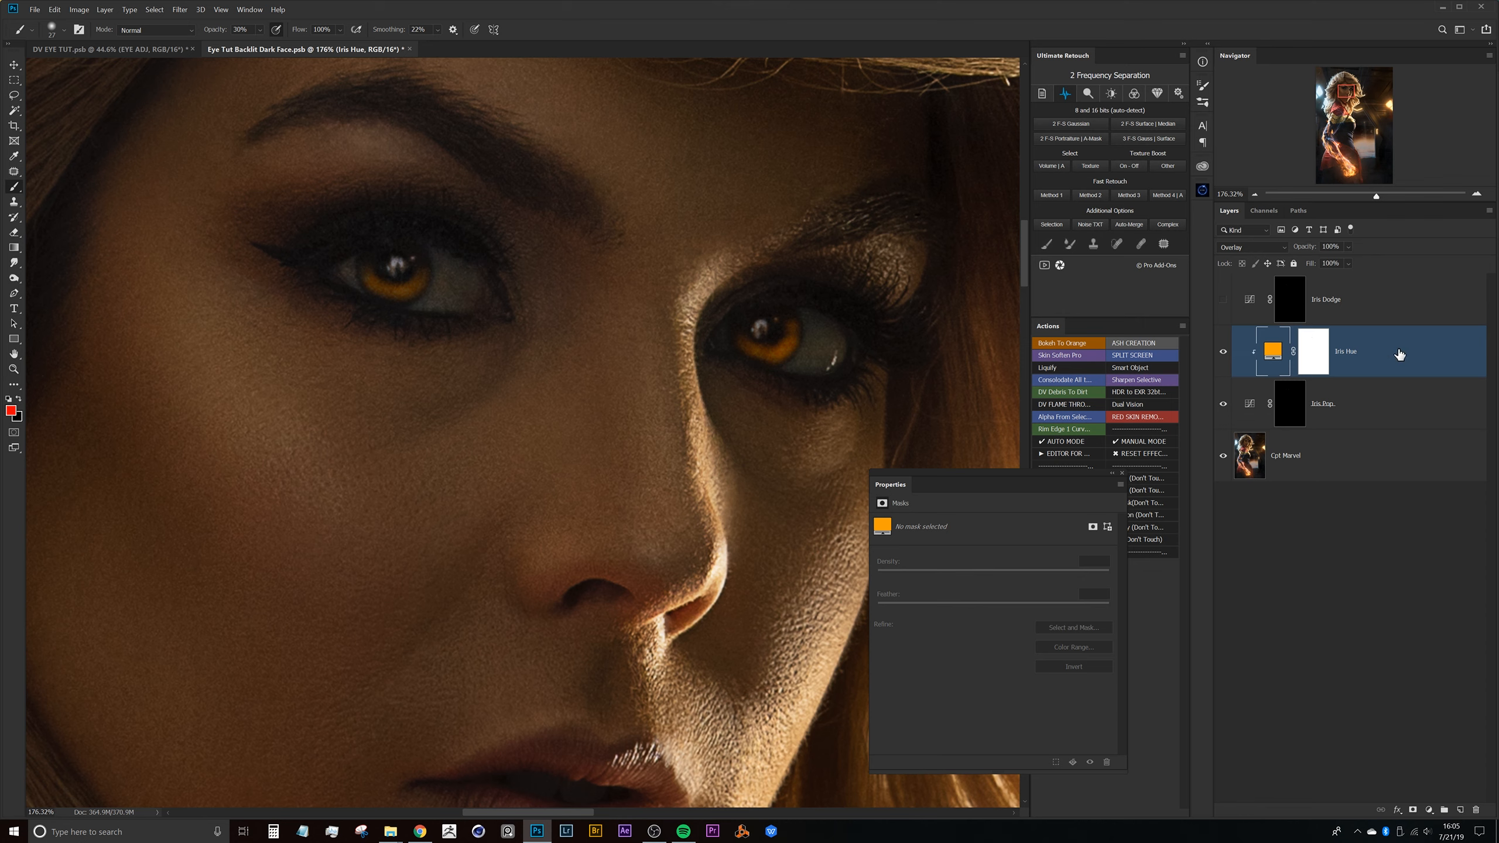
Select the Iris Dodge mask and compare the iris glow with that layer hidden and shown, leaving it visible
left_click(1300, 299)
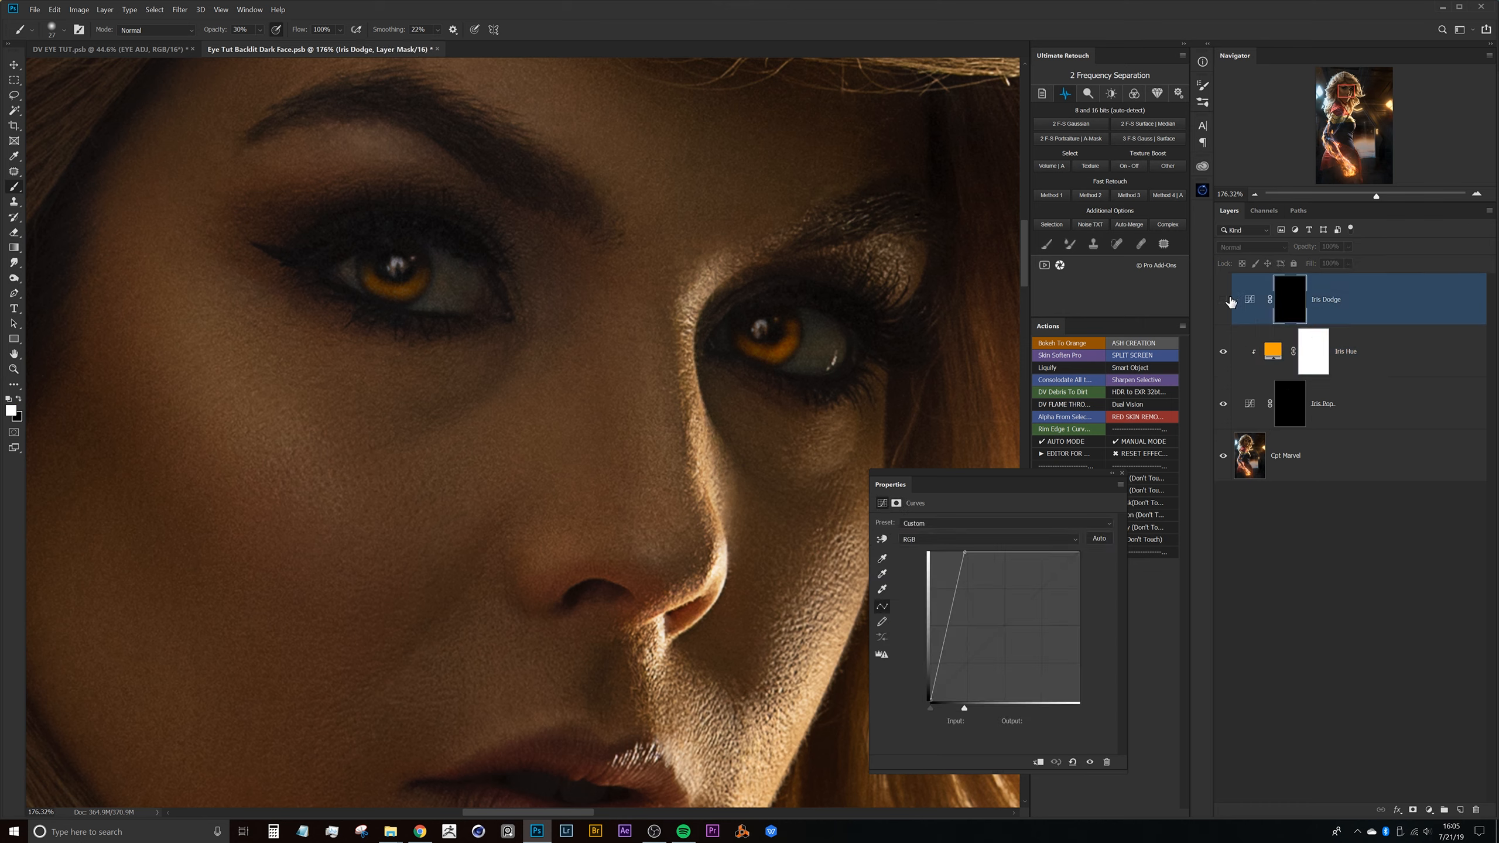
left_click(1223, 300)
left_click(1223, 300)
left_click(1224, 300)
left_click(1224, 300)
left_click(1223, 300)
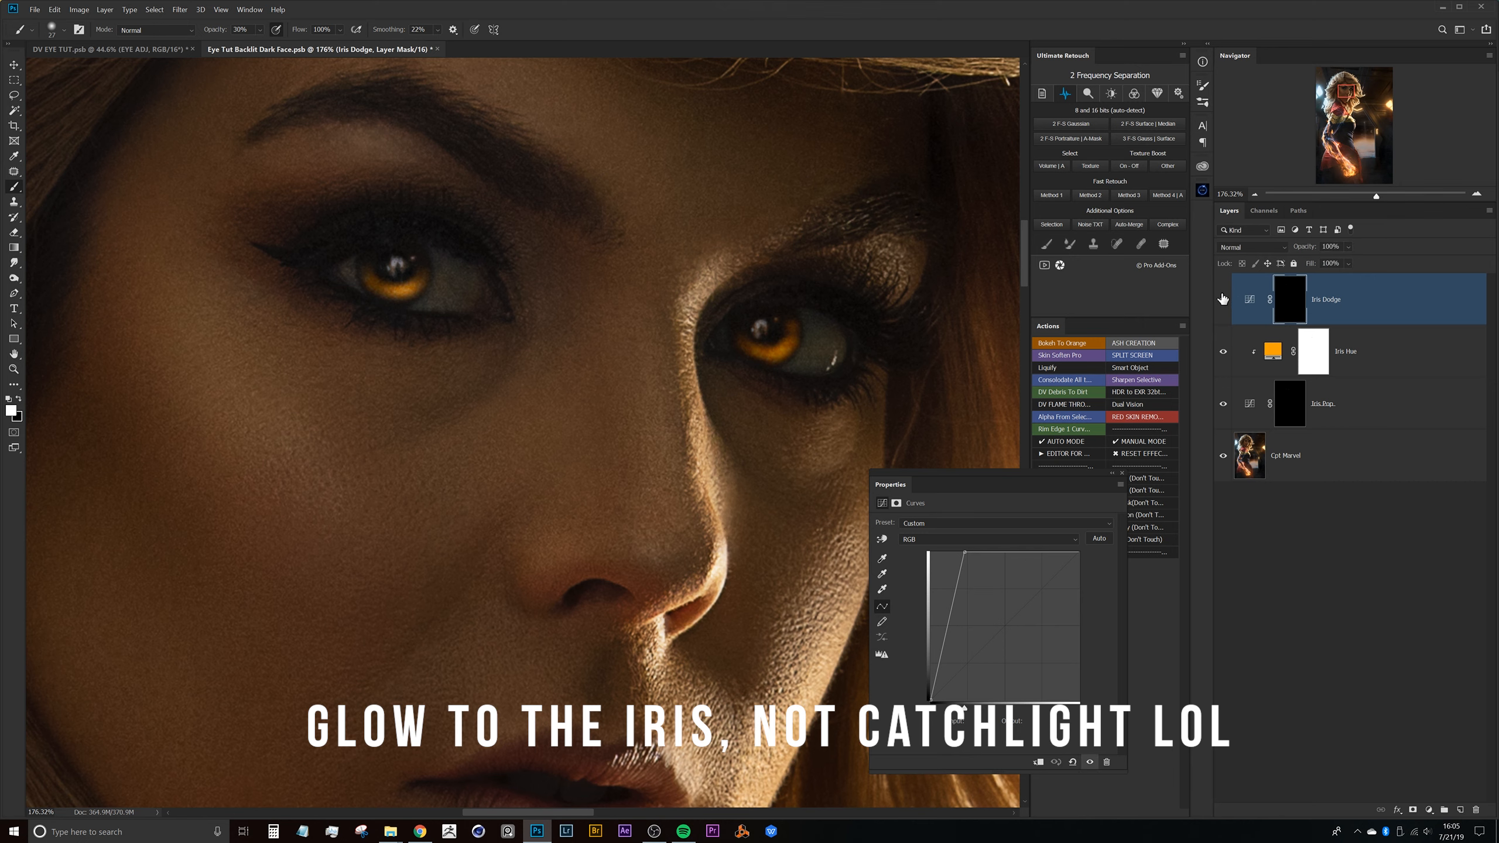
Add a Curves adjustment above Iris Dodge, raising the midtones to input 144, output 185 and pulling in the white point
key("ctrl+2")
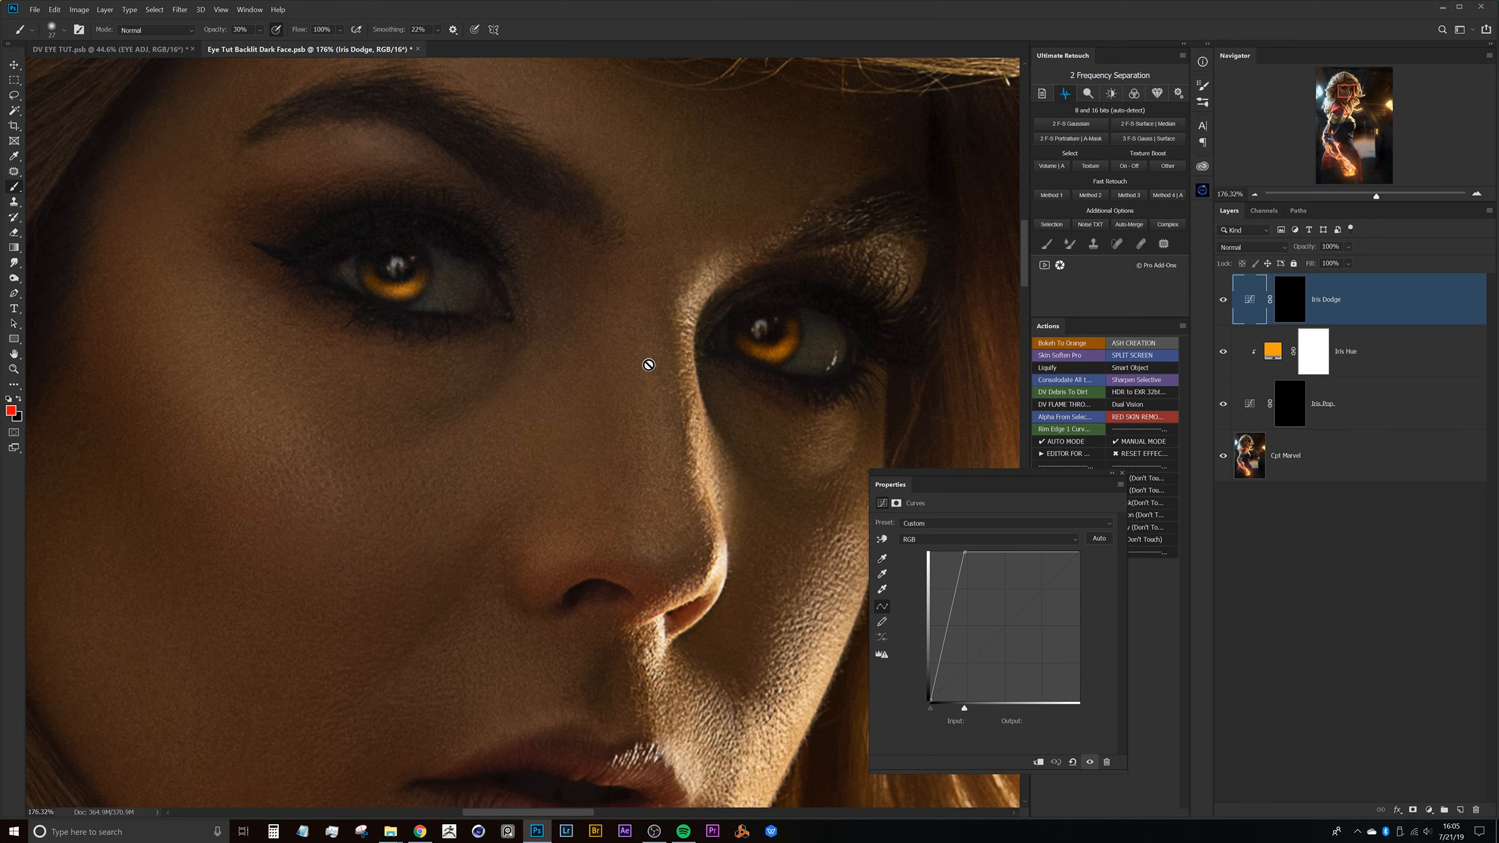
mouse_move(714, 352)
left_mouse_down()
mouse_move(649, 355)
mouse_move(684, 354)
left_mouse_up()
left_click_drag(394, 267, 425, 295)
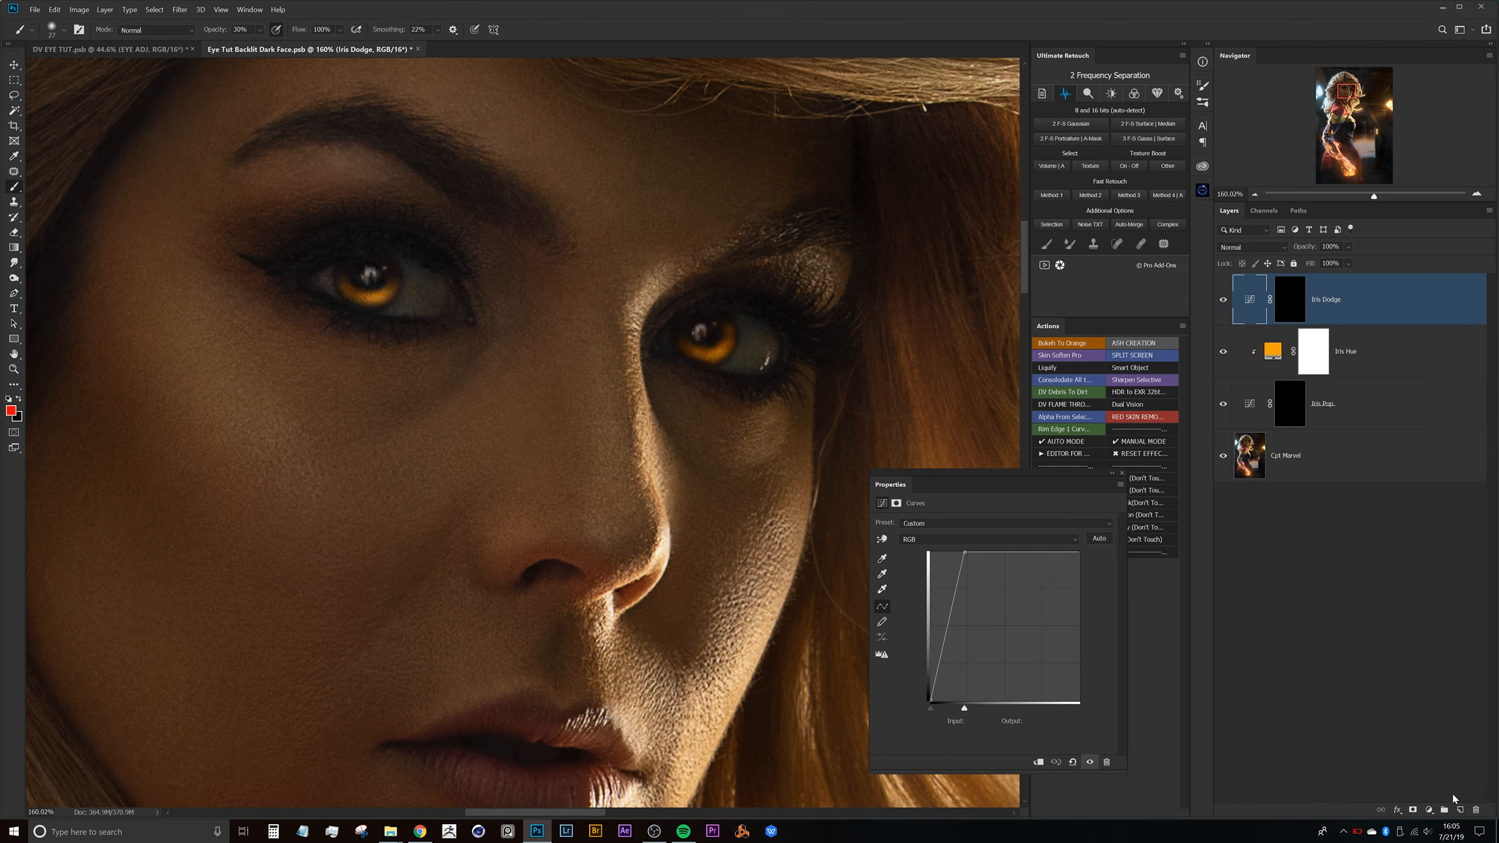
left_click(1435, 812)
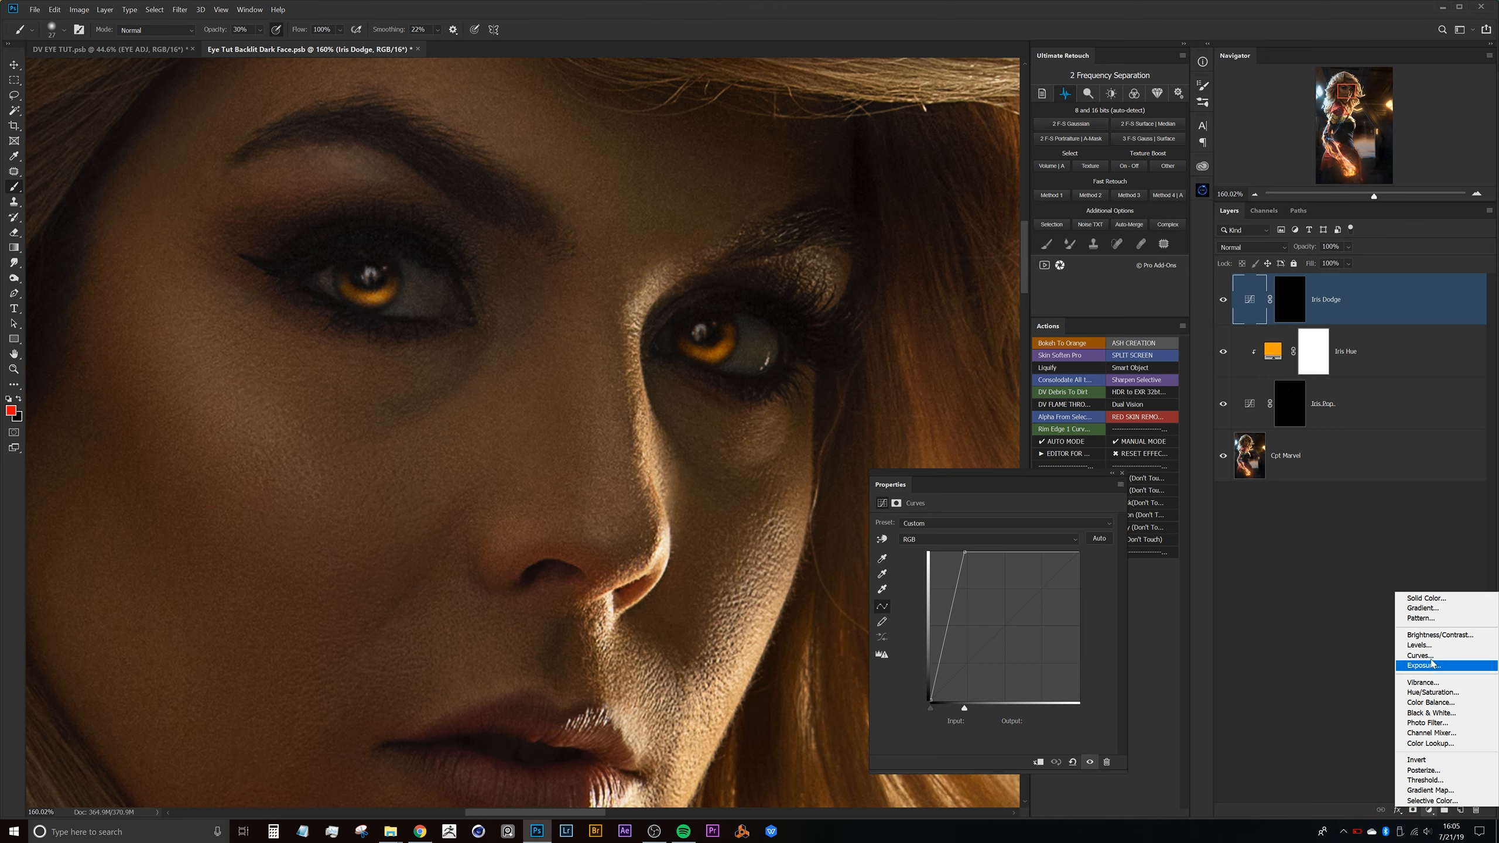
left_click(1421, 654)
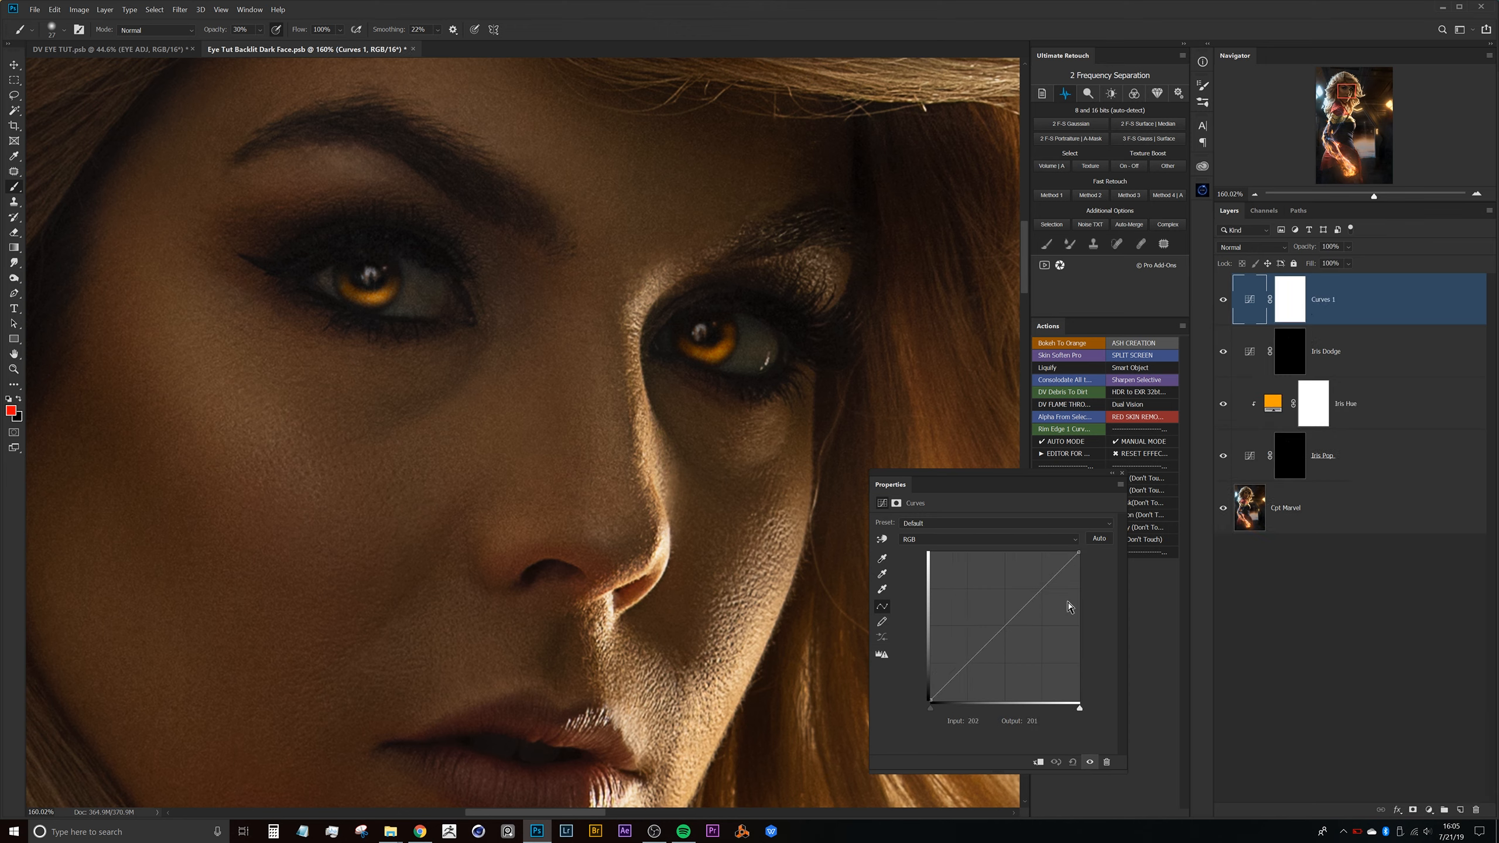
mouse_move(1034, 593)
left_mouse_down()
mouse_move(1006, 590)
mouse_move(1017, 596)
left_mouse_up()
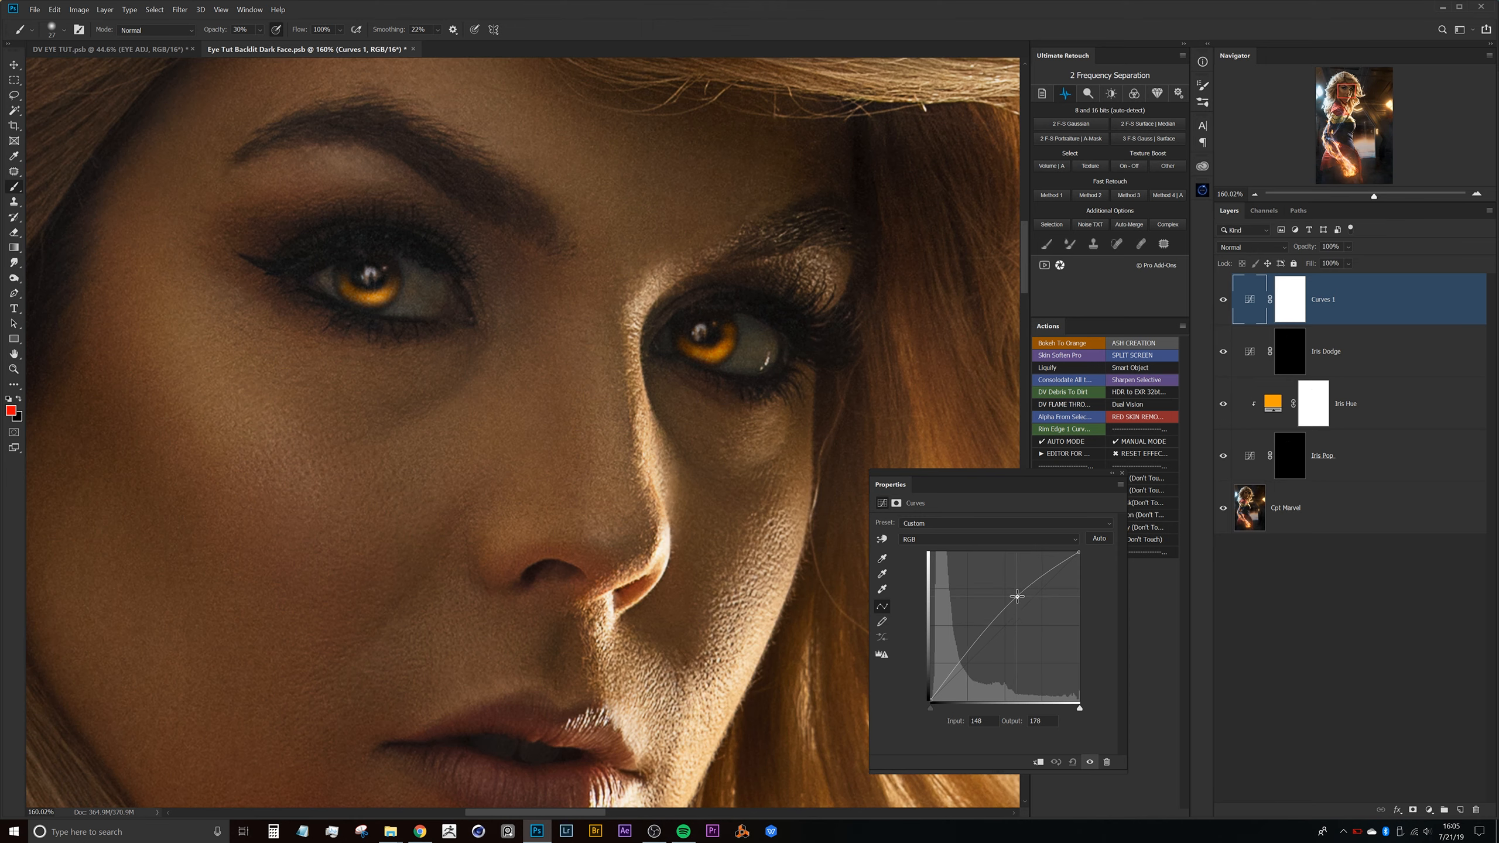
left_click_drag(1075, 550, 1065, 546)
left_click_drag(1016, 594, 1015, 592)
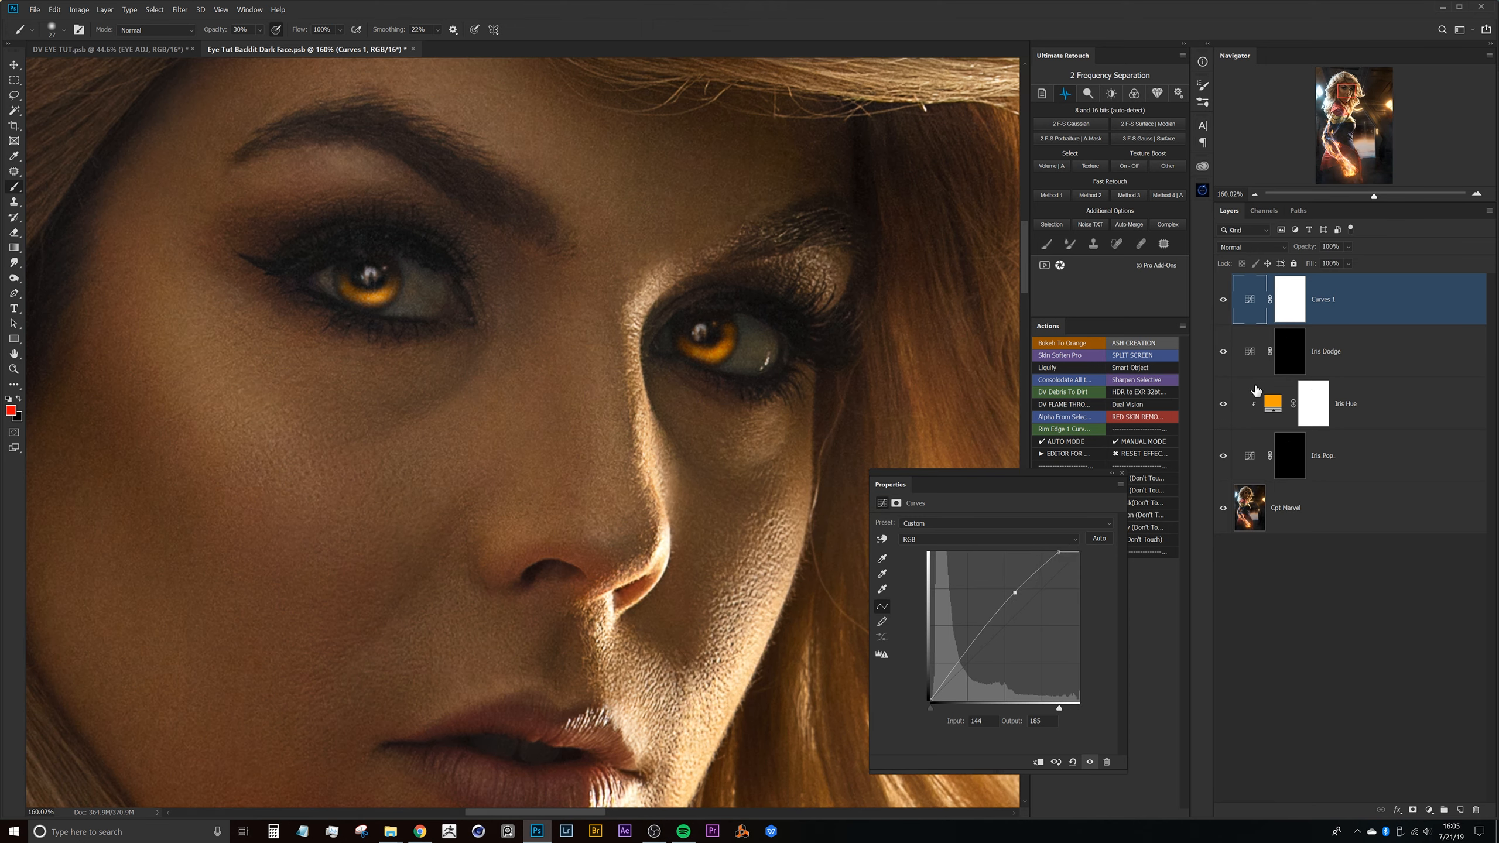
Invert the new Curves mask to black and paint white at 30% opacity over the whites of both eyes
left_click(1291, 313)
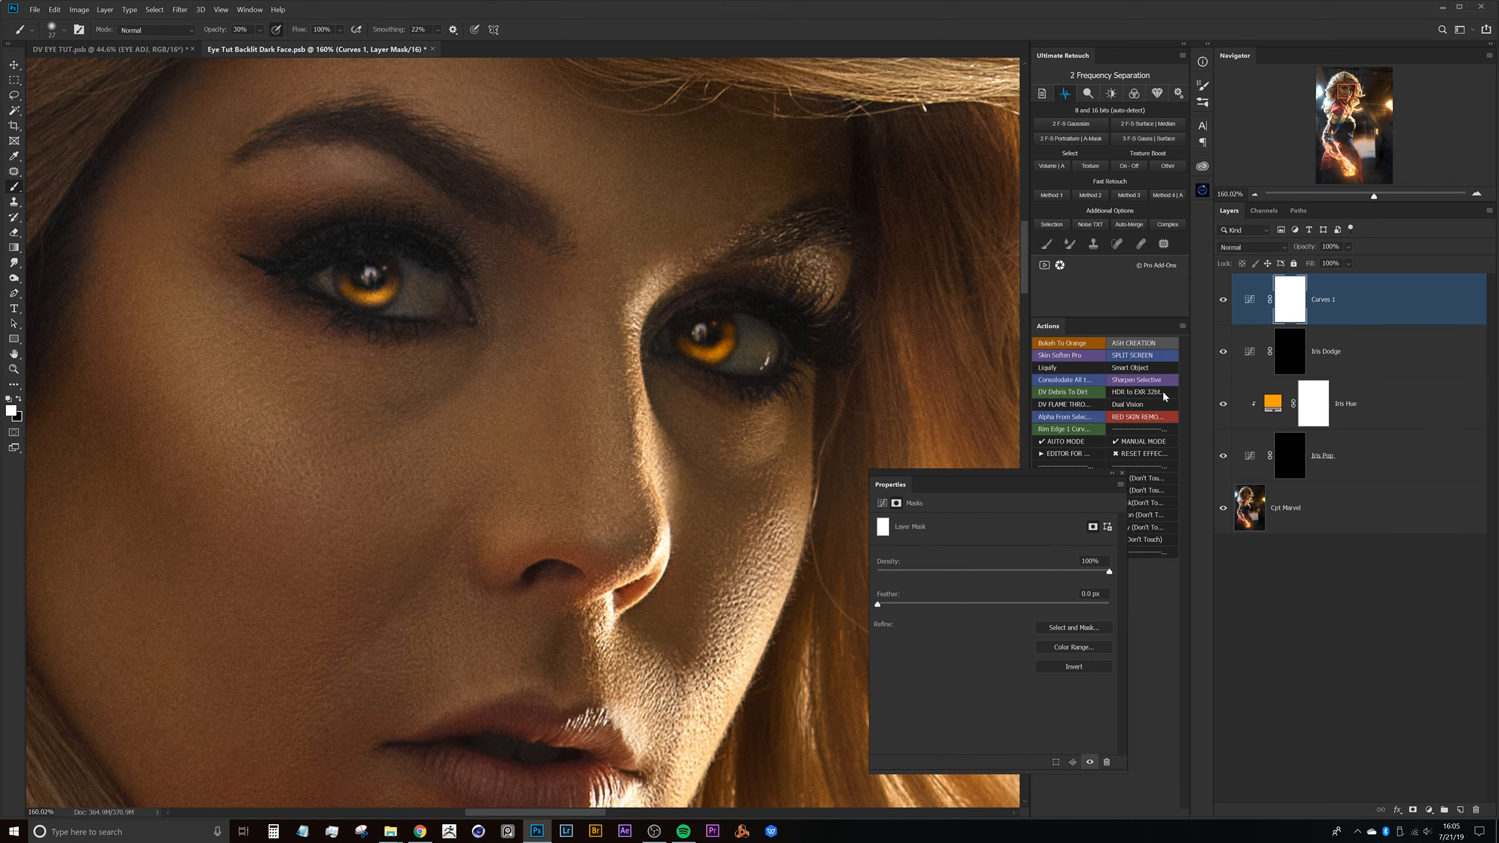
key("ctrl+i")
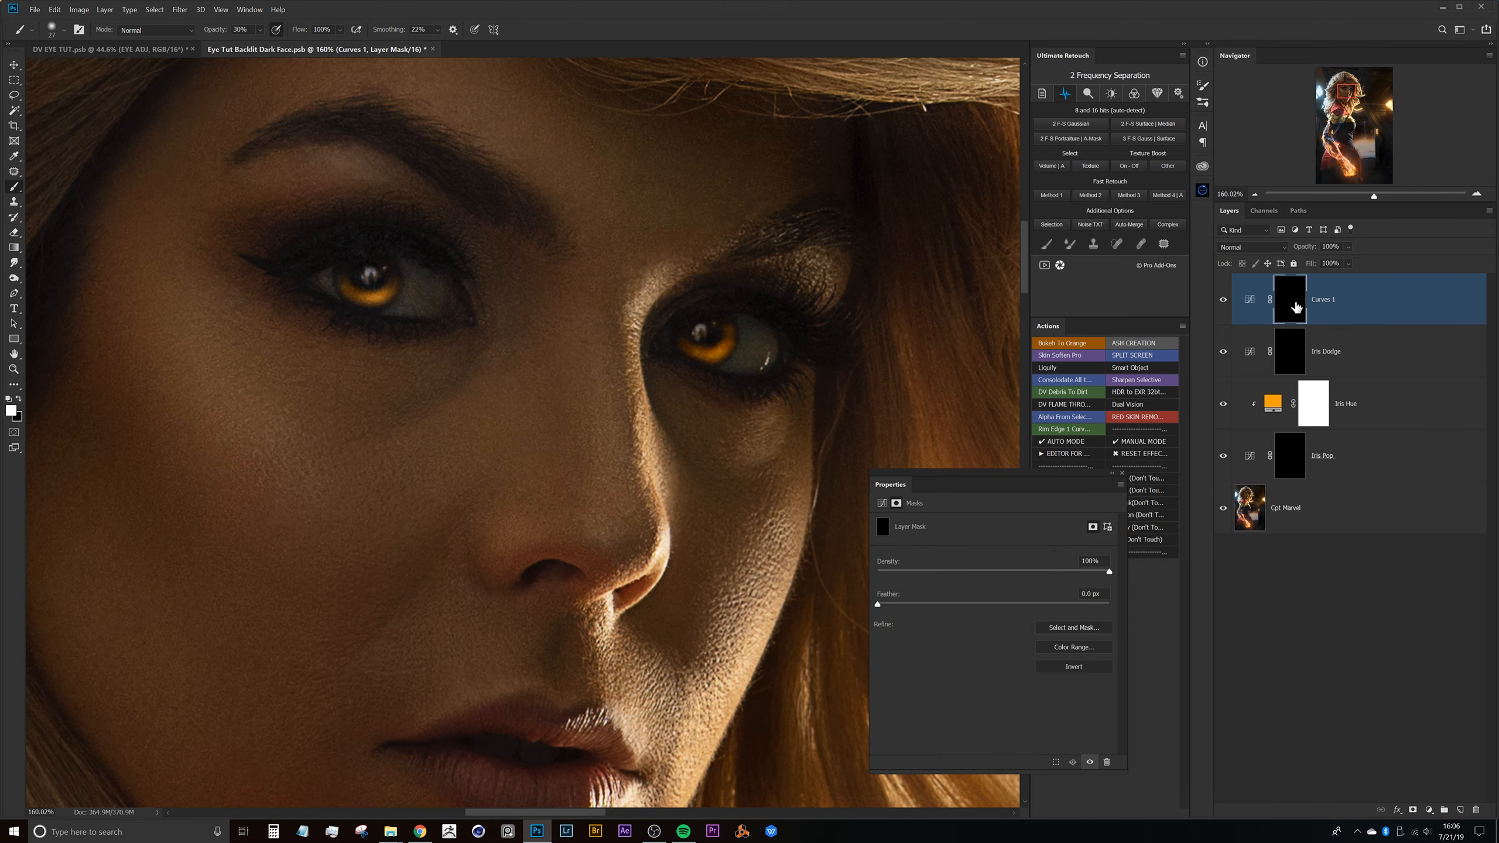
mouse_move(400, 298)
left_mouse_down()
mouse_move(425, 338)
mouse_move(474, 324)
left_mouse_up()
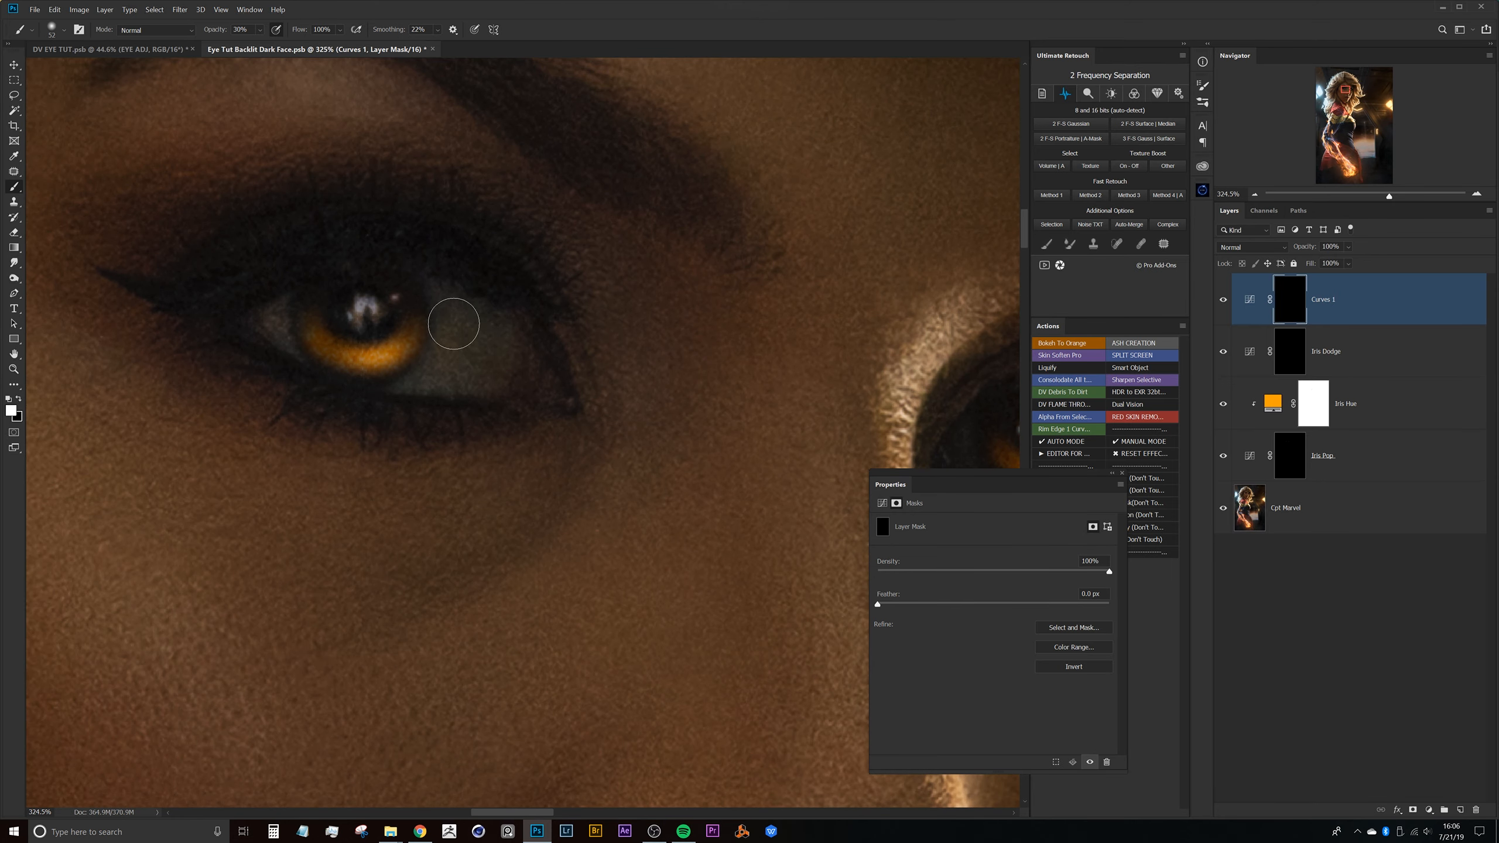
mouse_move(461, 333)
left_mouse_down()
mouse_move(460, 300)
mouse_move(454, 352)
mouse_move(474, 341)
mouse_move(442, 367)
left_mouse_up()
left_click_drag(706, 472, 445, 438)
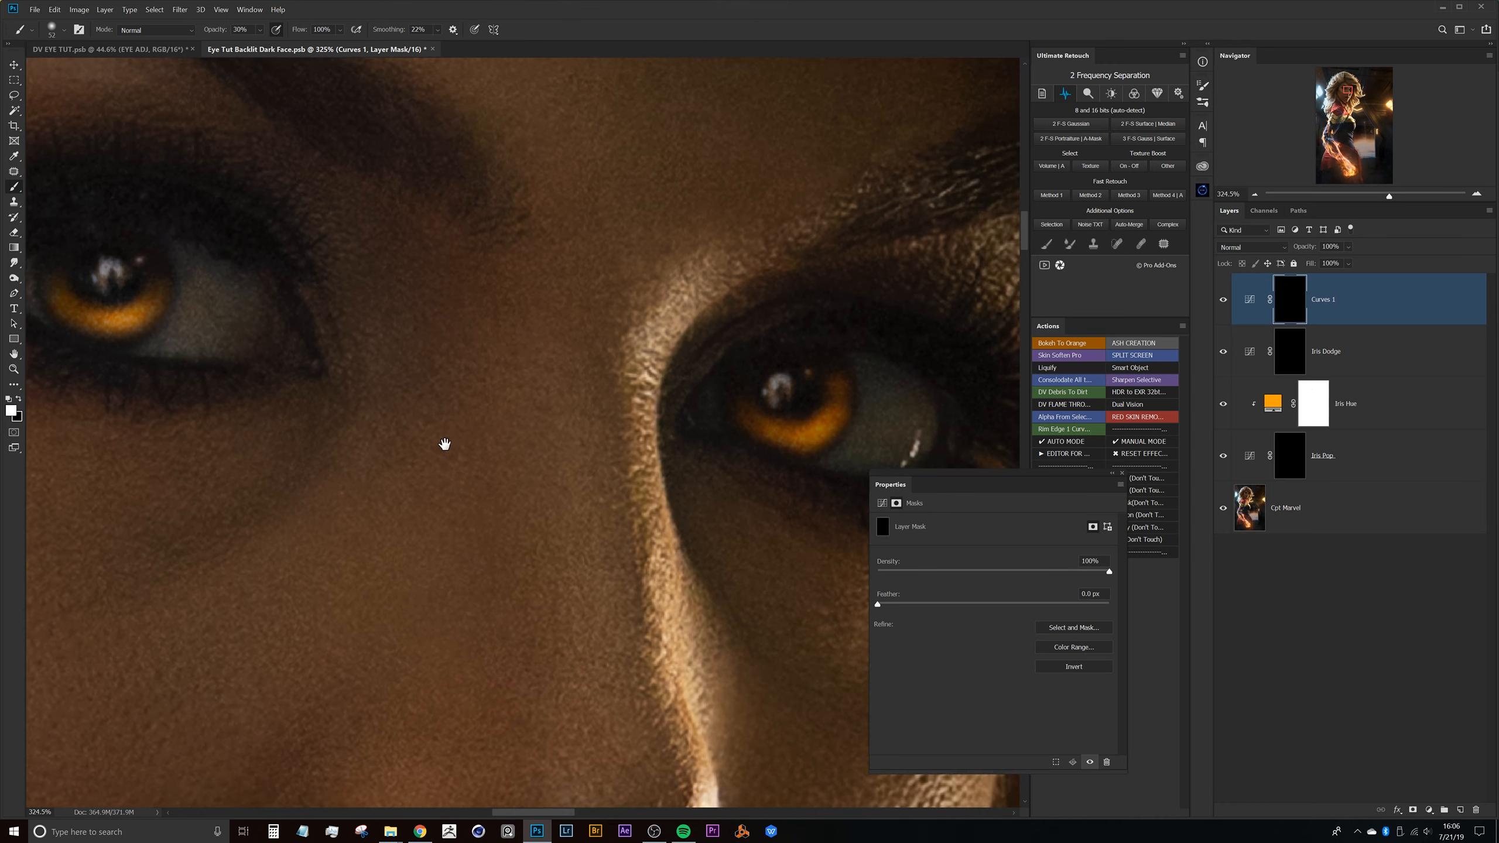
mouse_move(797, 465)
left_mouse_down()
mouse_move(832, 381)
mouse_move(807, 462)
mouse_move(846, 383)
mouse_move(791, 459)
left_mouse_up()
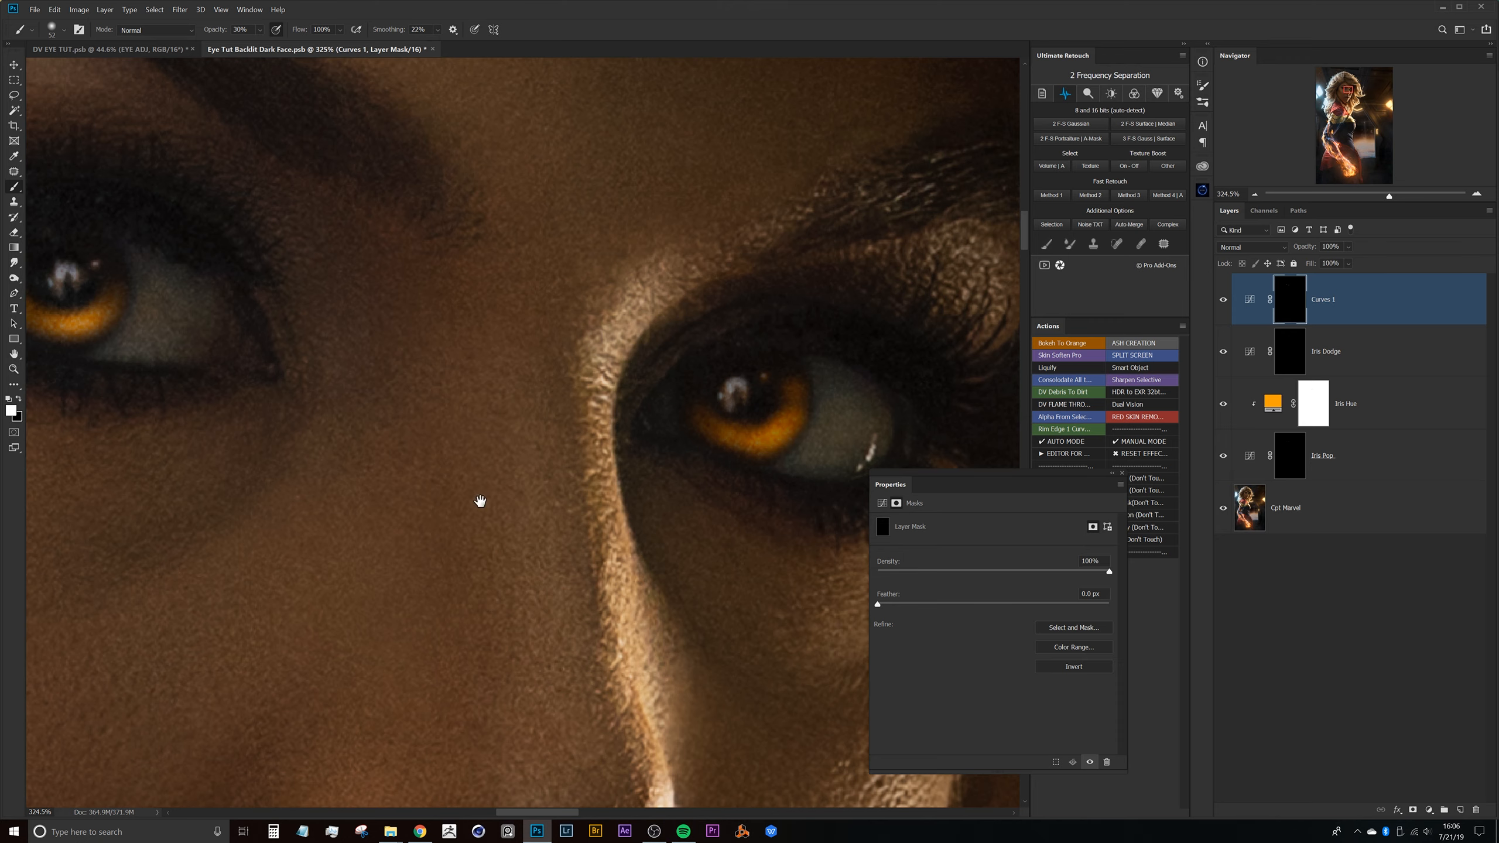
Compare the brightness of the eye whites with the Curves 1 layer hidden and shown, leaving it visible
left_click_drag(367, 493, 526, 476)
scroll(526, 476, "down", 4)
scroll(651, 327, "down", 5)
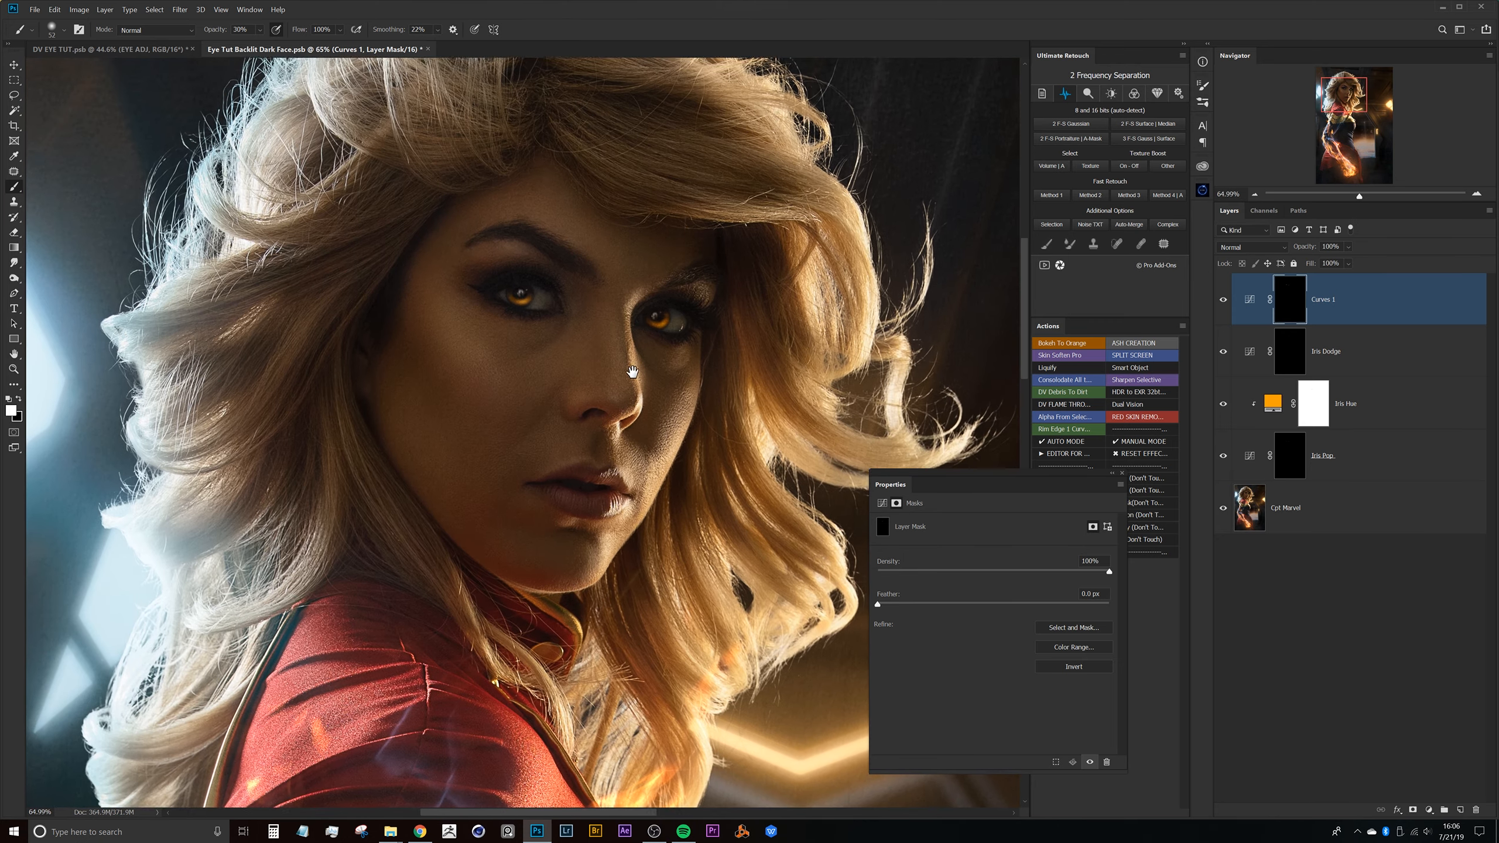
scroll(651, 328, "up", 2)
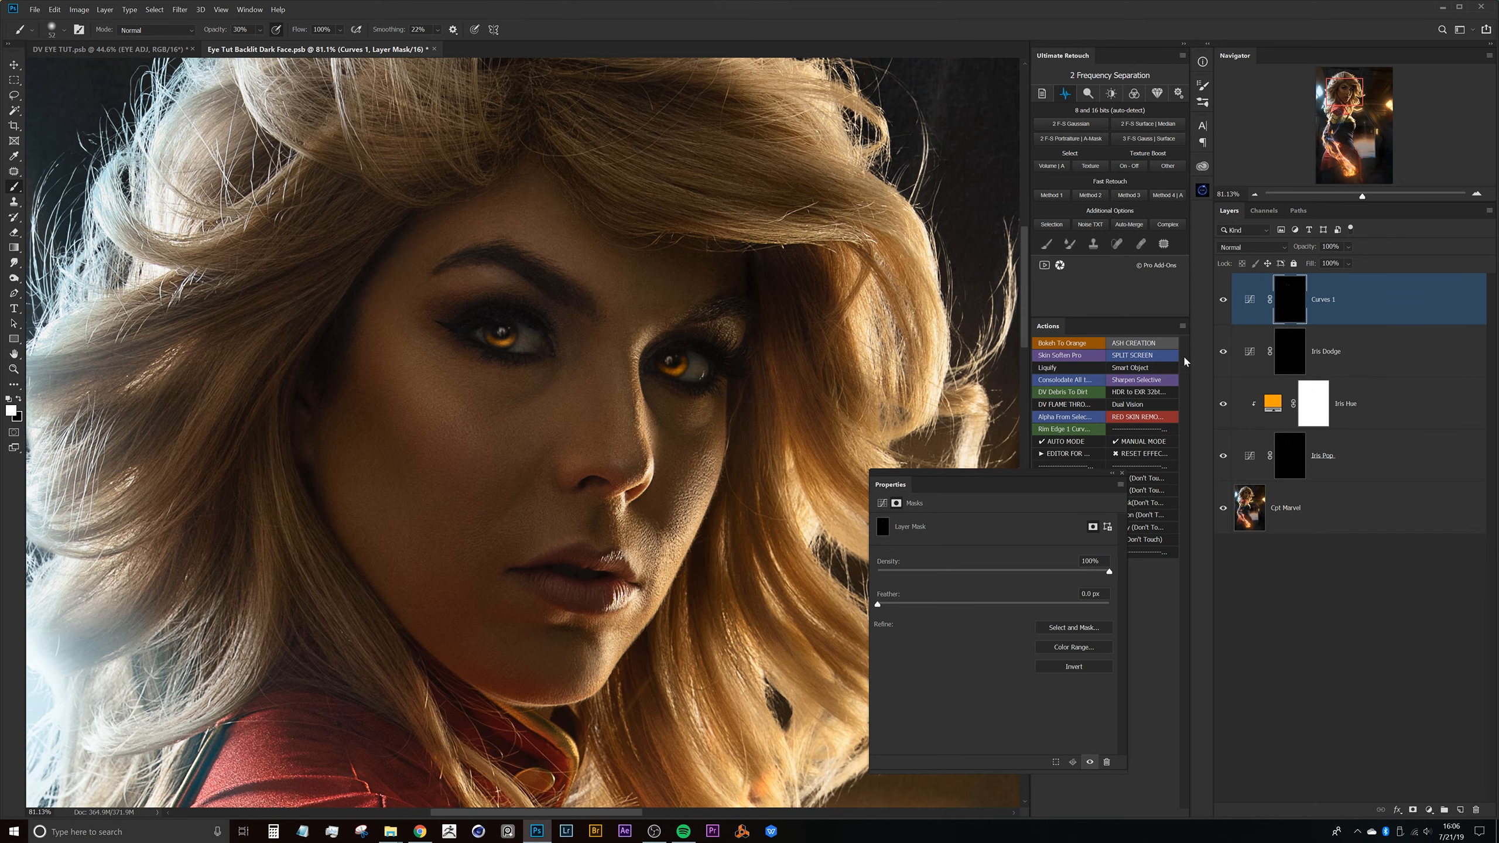
left_click(1225, 301)
left_click(1224, 301)
left_click(1225, 301)
left_click(1224, 301)
Set the Curves 1 layer's opacity to 50%
left_click(1250, 300)
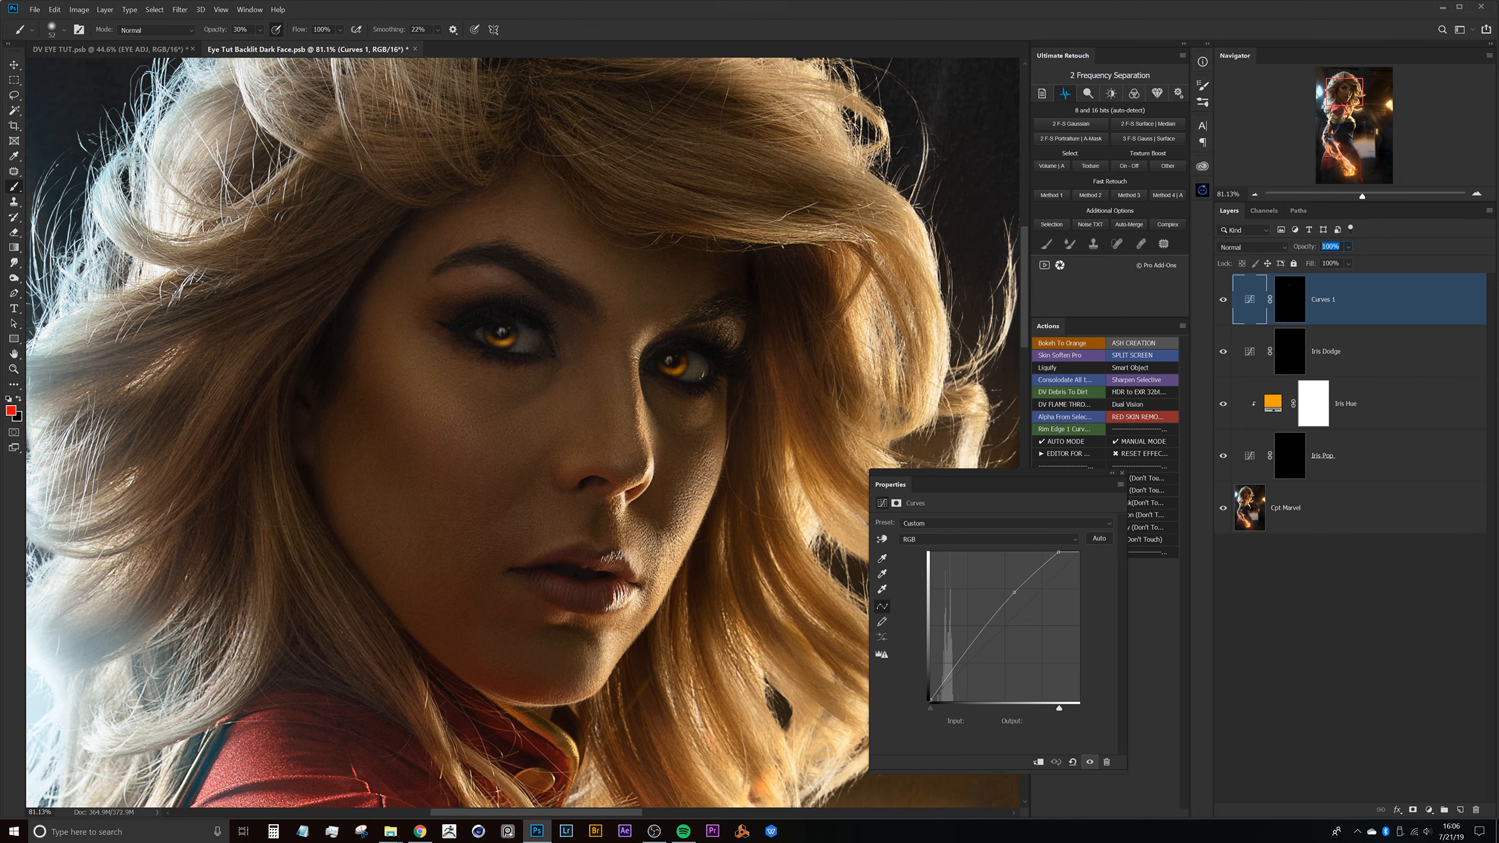
type("50")
key("Return")
Compare the eyes with Curves 1 hidden and shown, and examine how they look from close-up to the full figure
left_click(1223, 301)
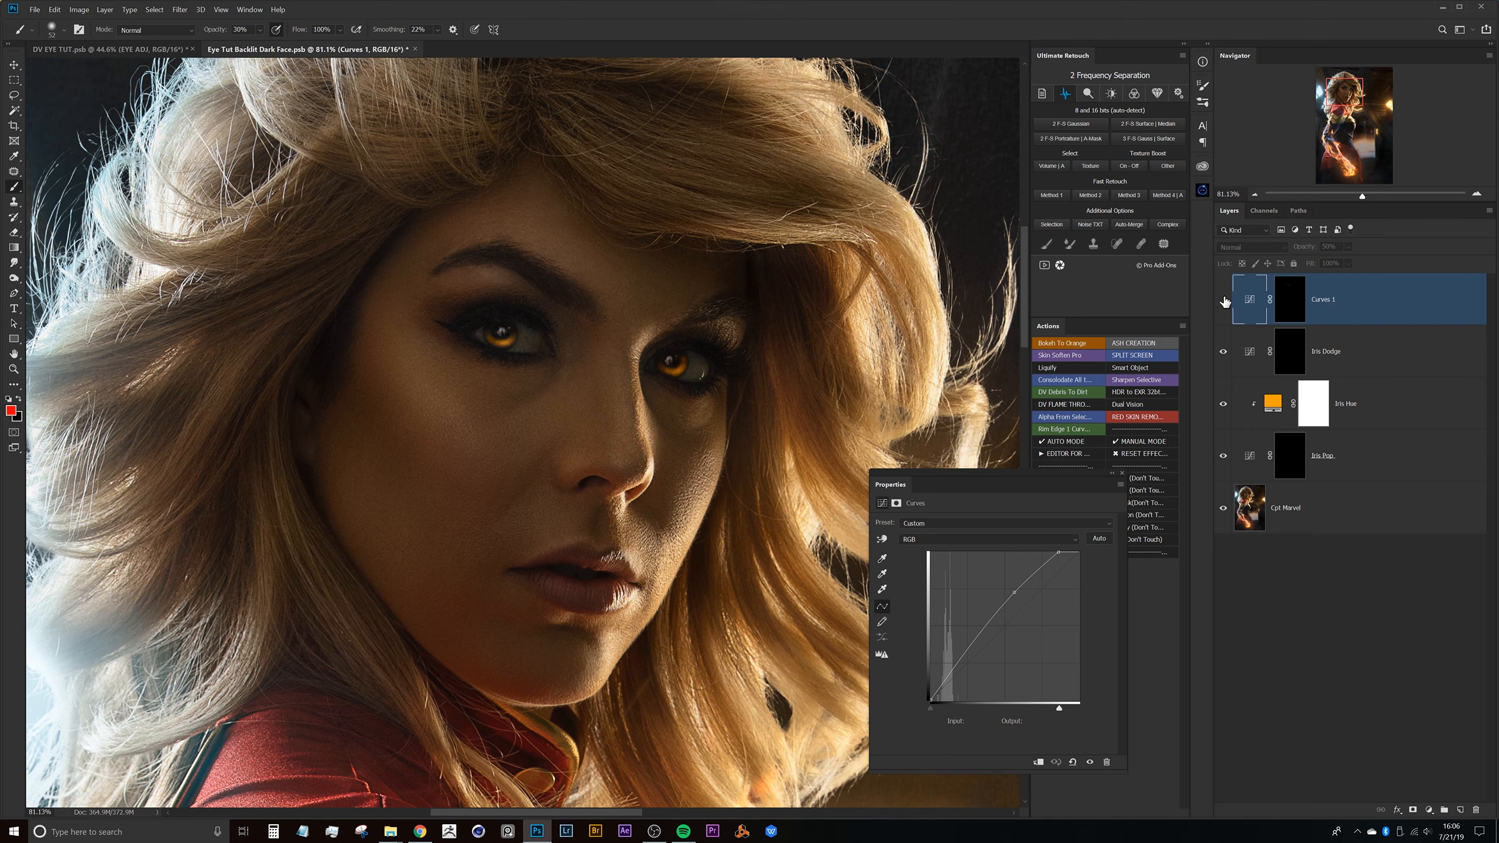
left_click_drag(555, 430, 532, 343)
left_click_drag(632, 362, 612, 290)
scroll(612, 289, "down", 4)
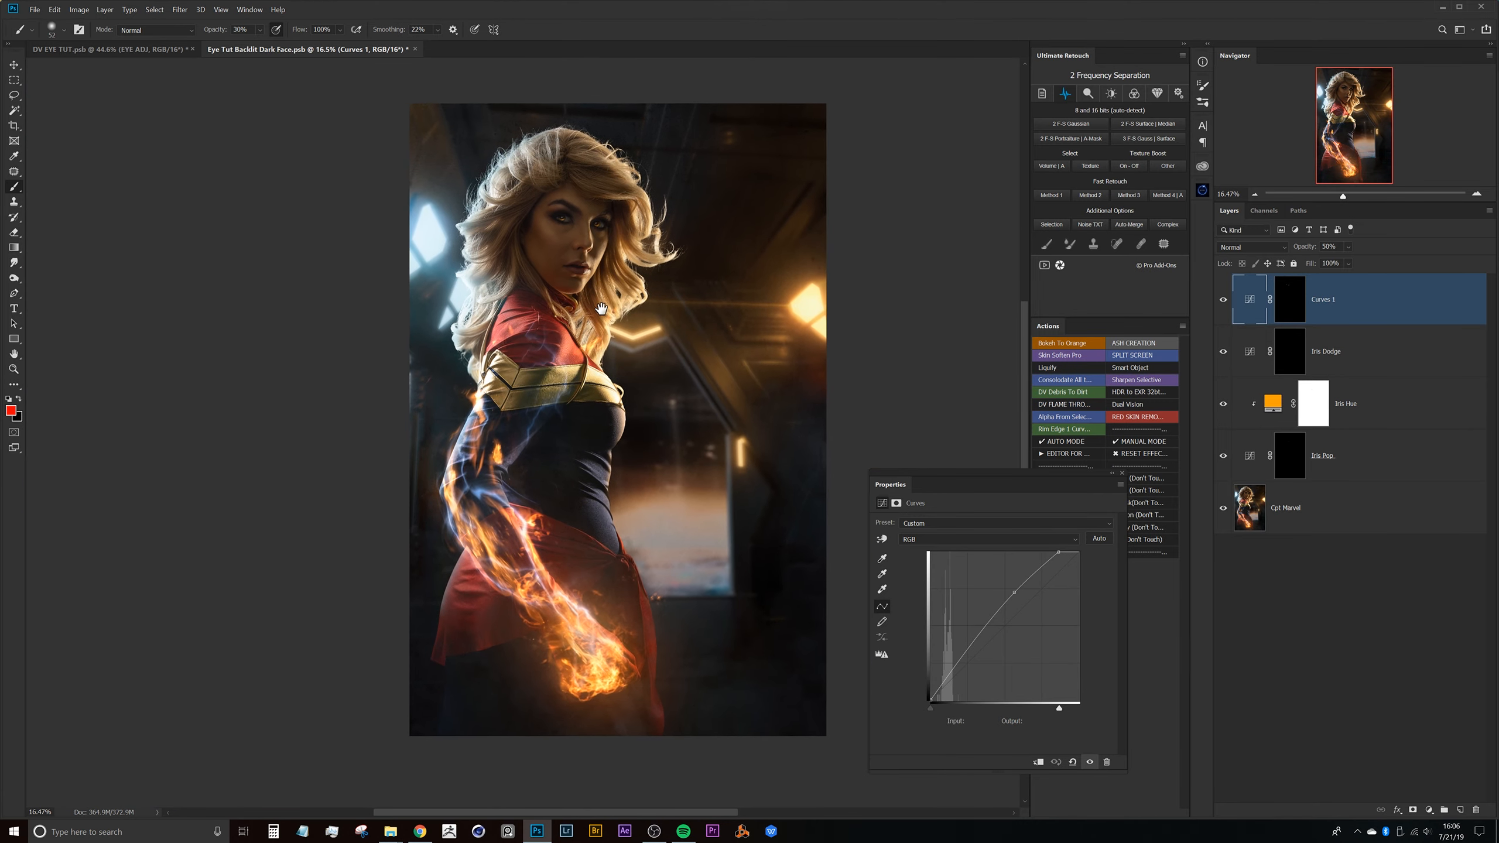
scroll(616, 254, "up", 4)
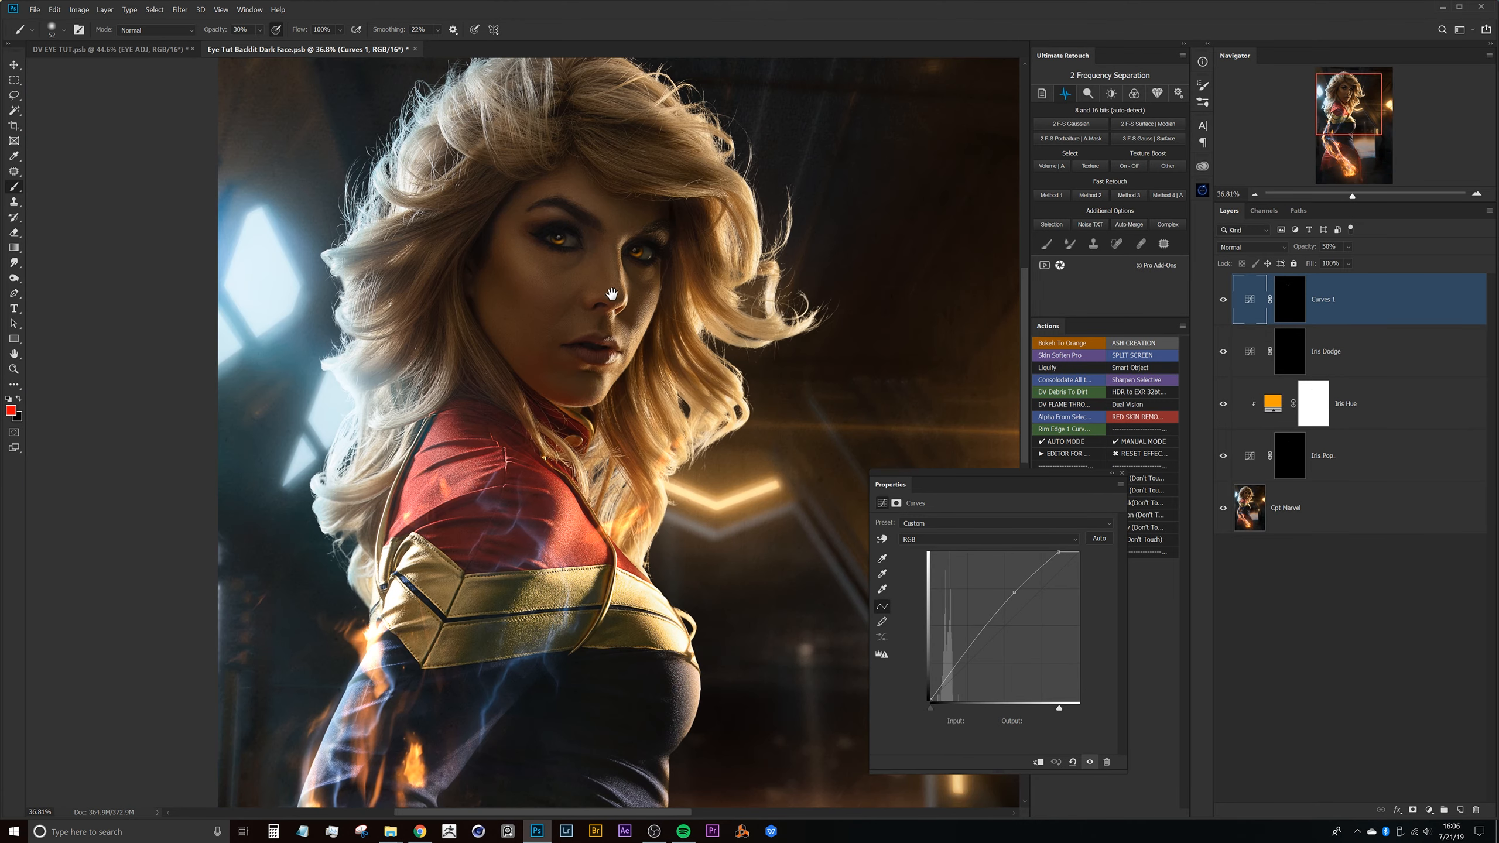
left_click_drag(616, 256, 644, 258)
scroll(640, 290, "up", 2)
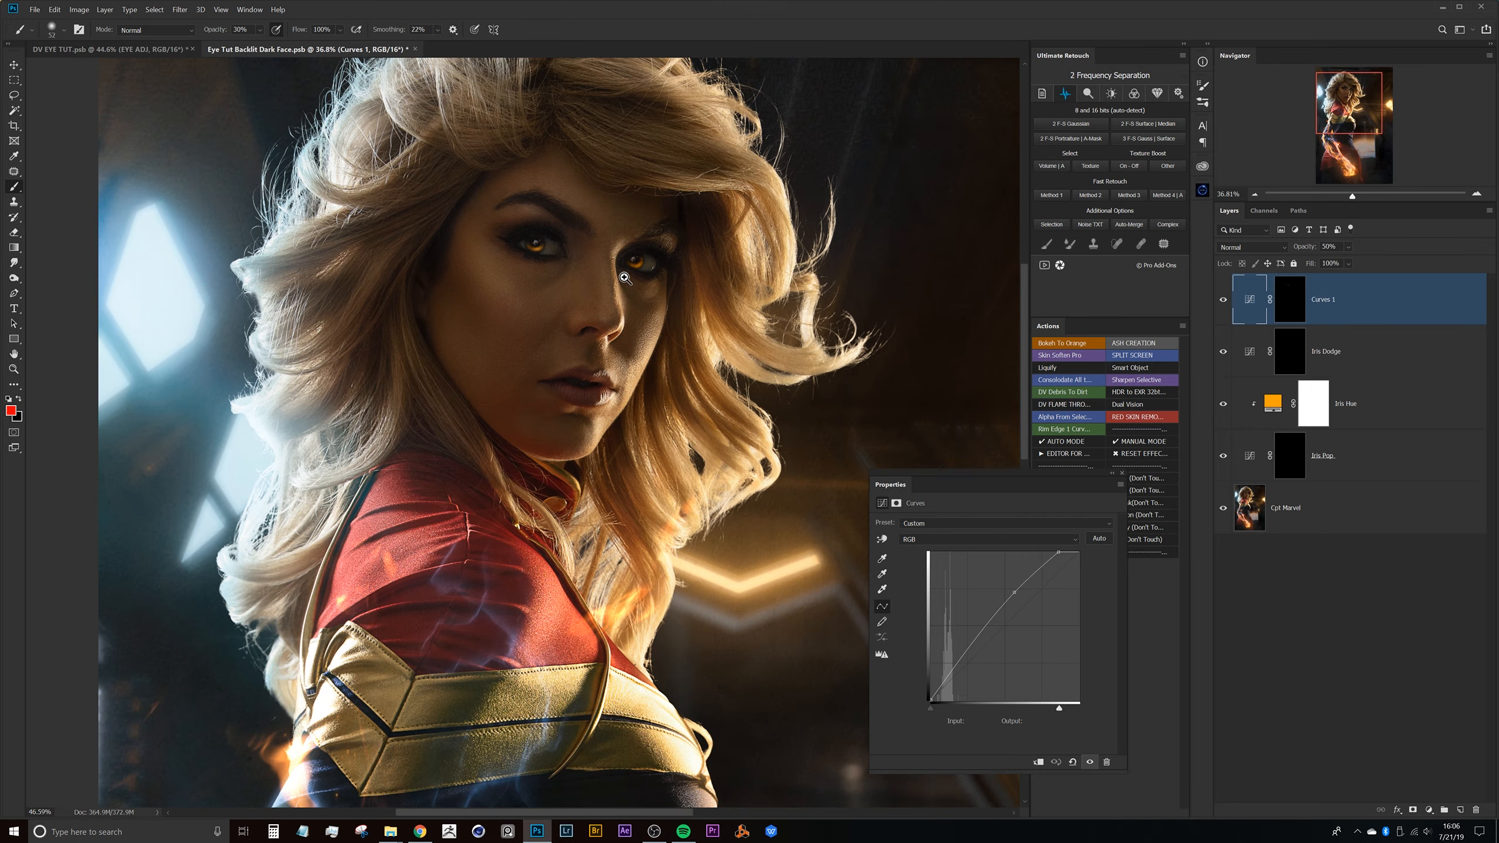
scroll(587, 309, "down", 3)
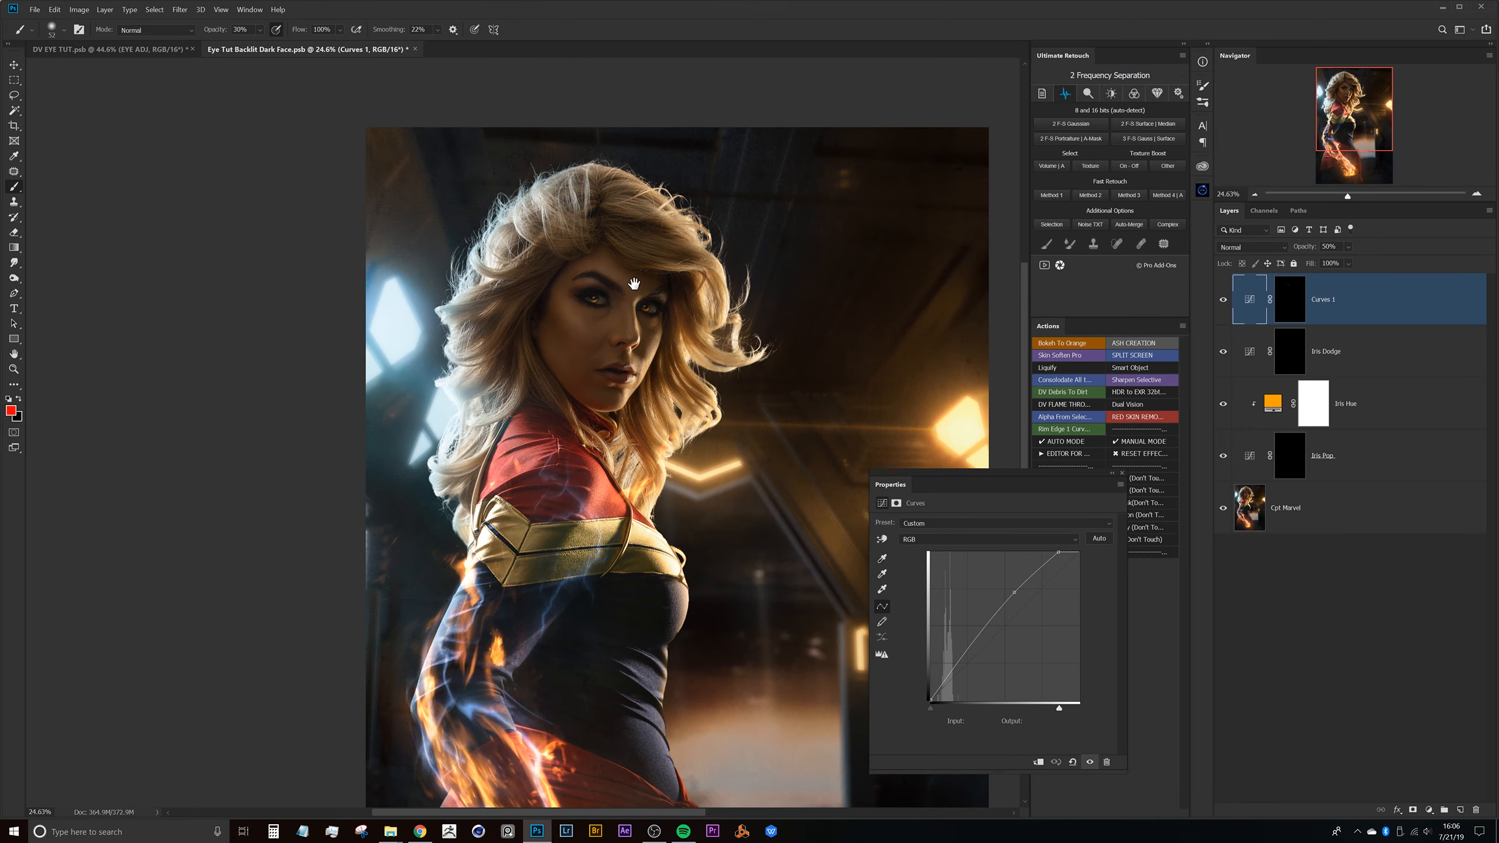
scroll(625, 348, "down", 2)
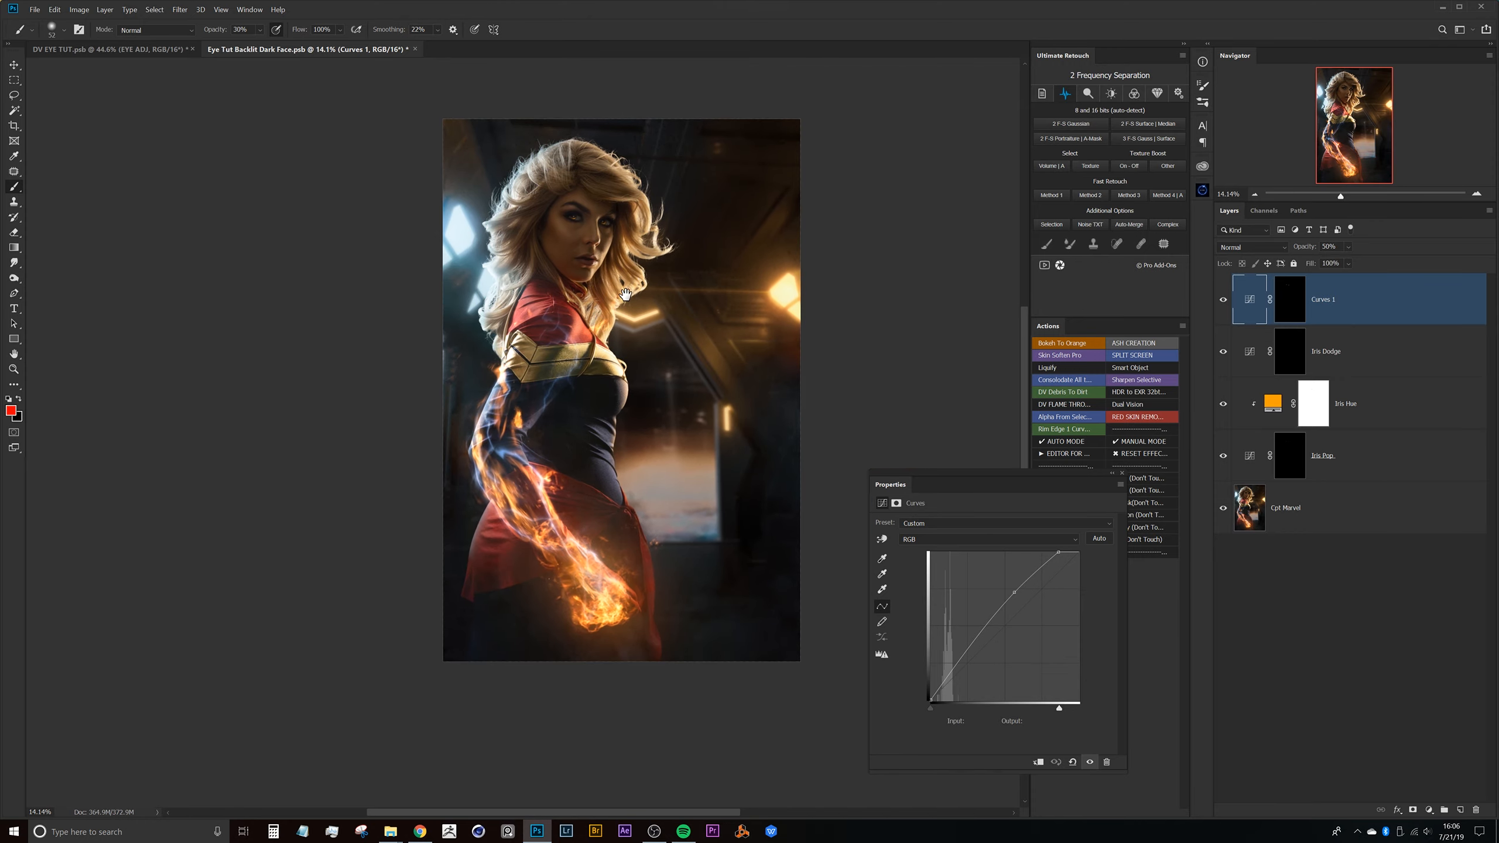